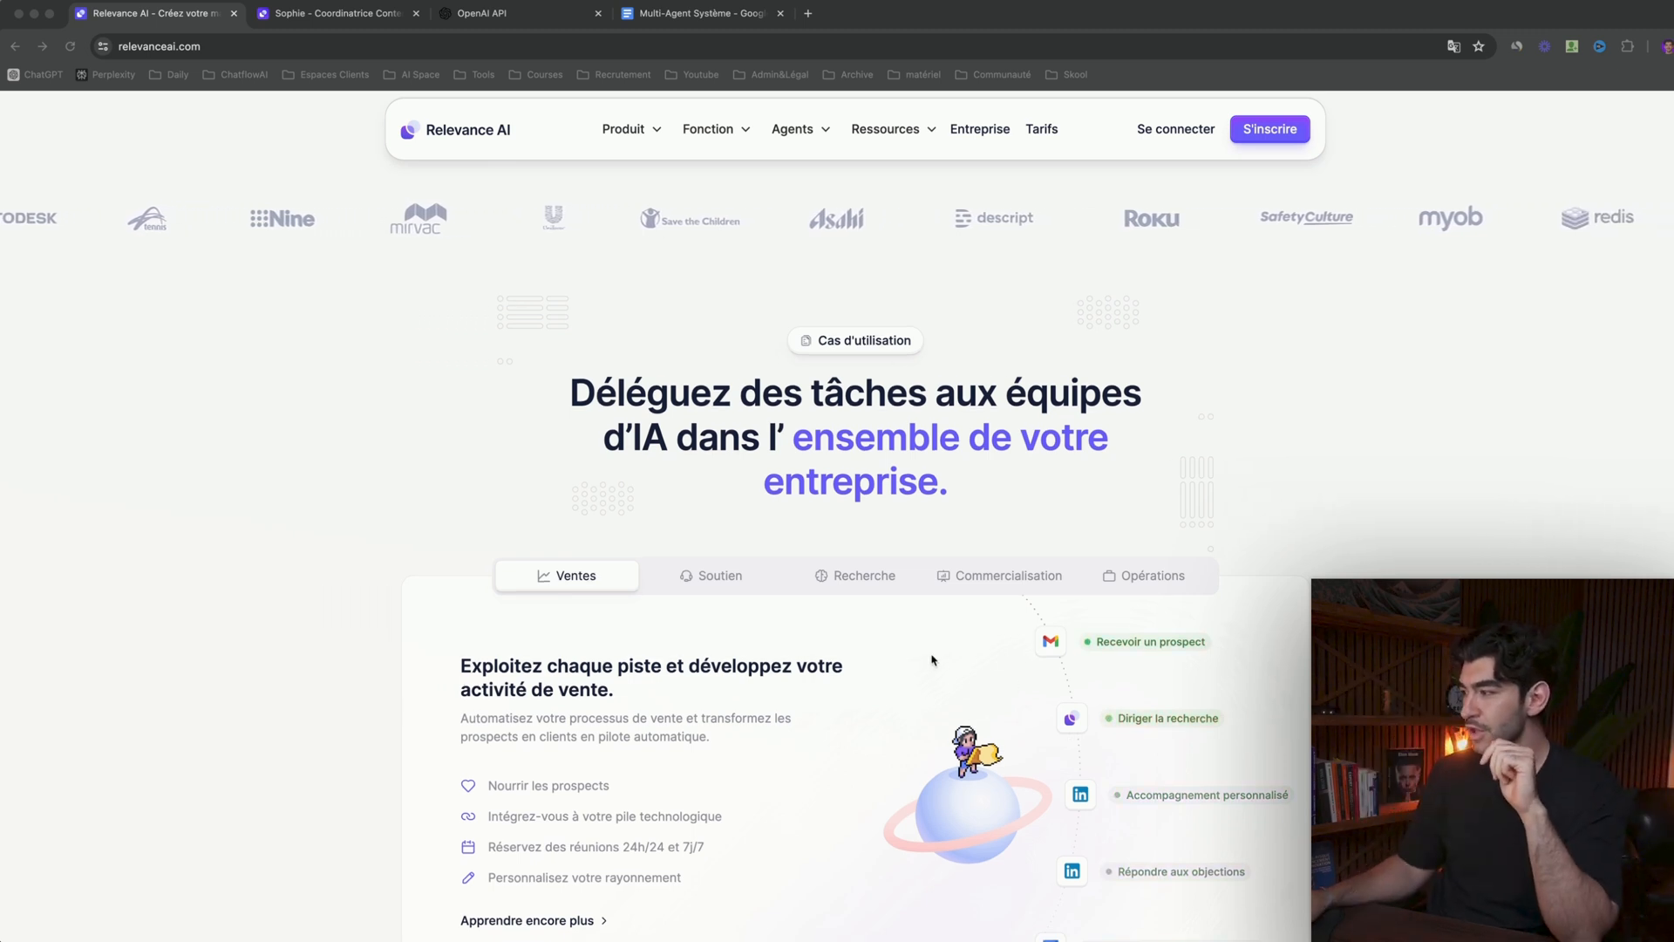
# - Examine the Ventes and Soutien use cases on the Relevance AI home page
pyautogui.scroll(-3, 784, 482)
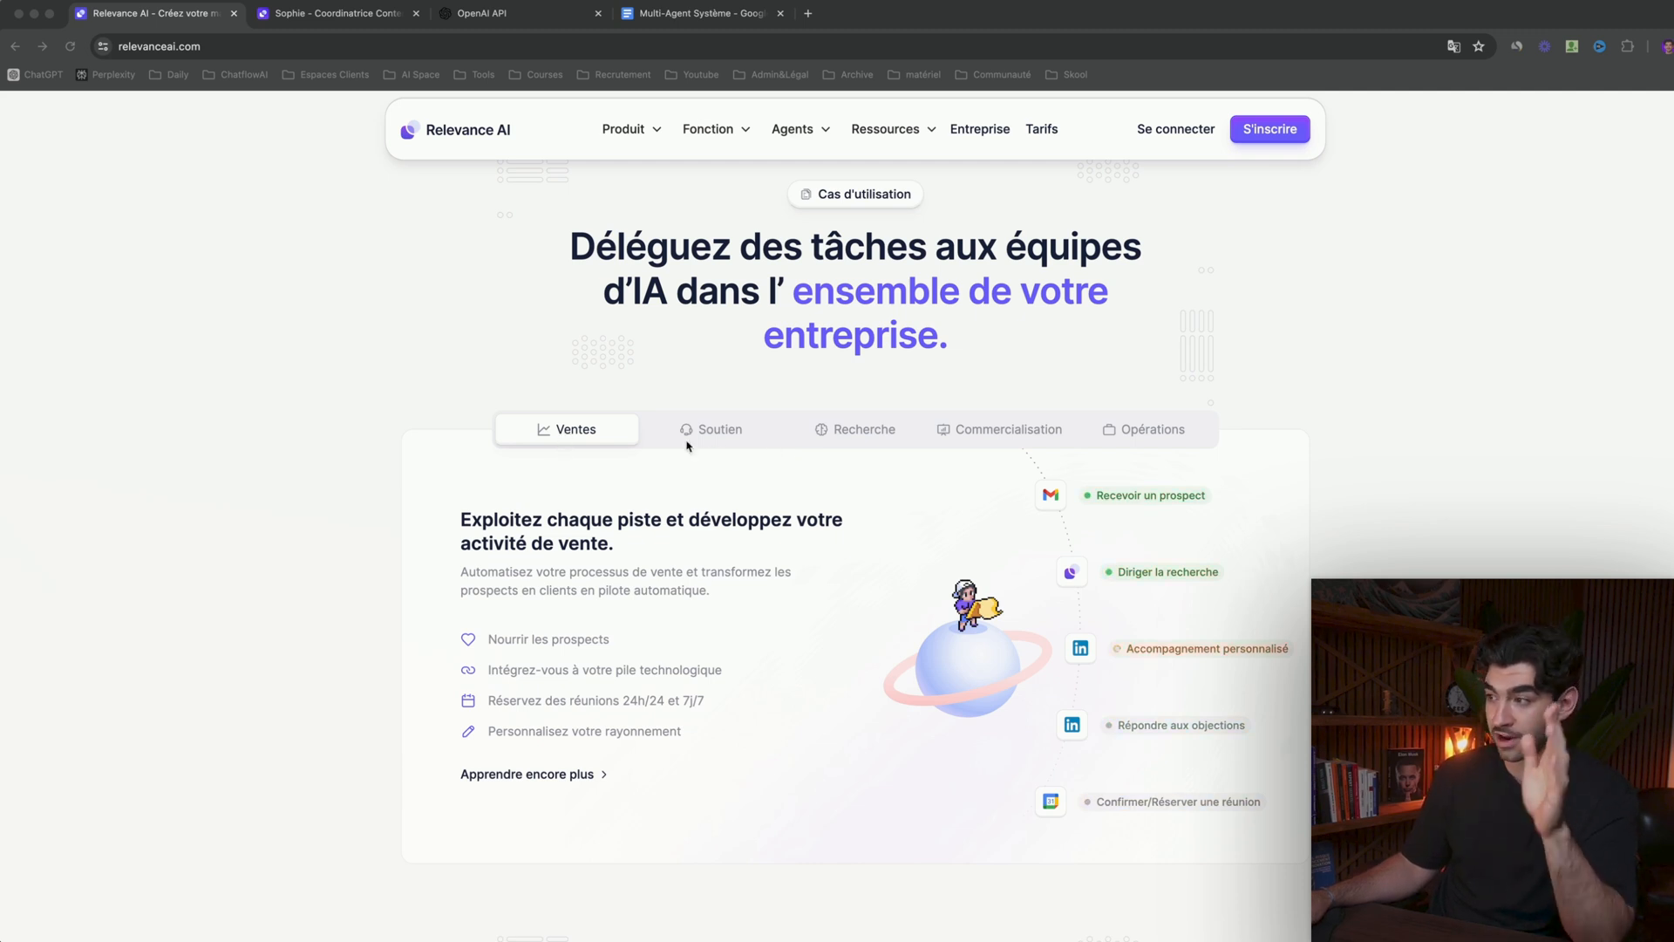
pyautogui.click(719, 441)
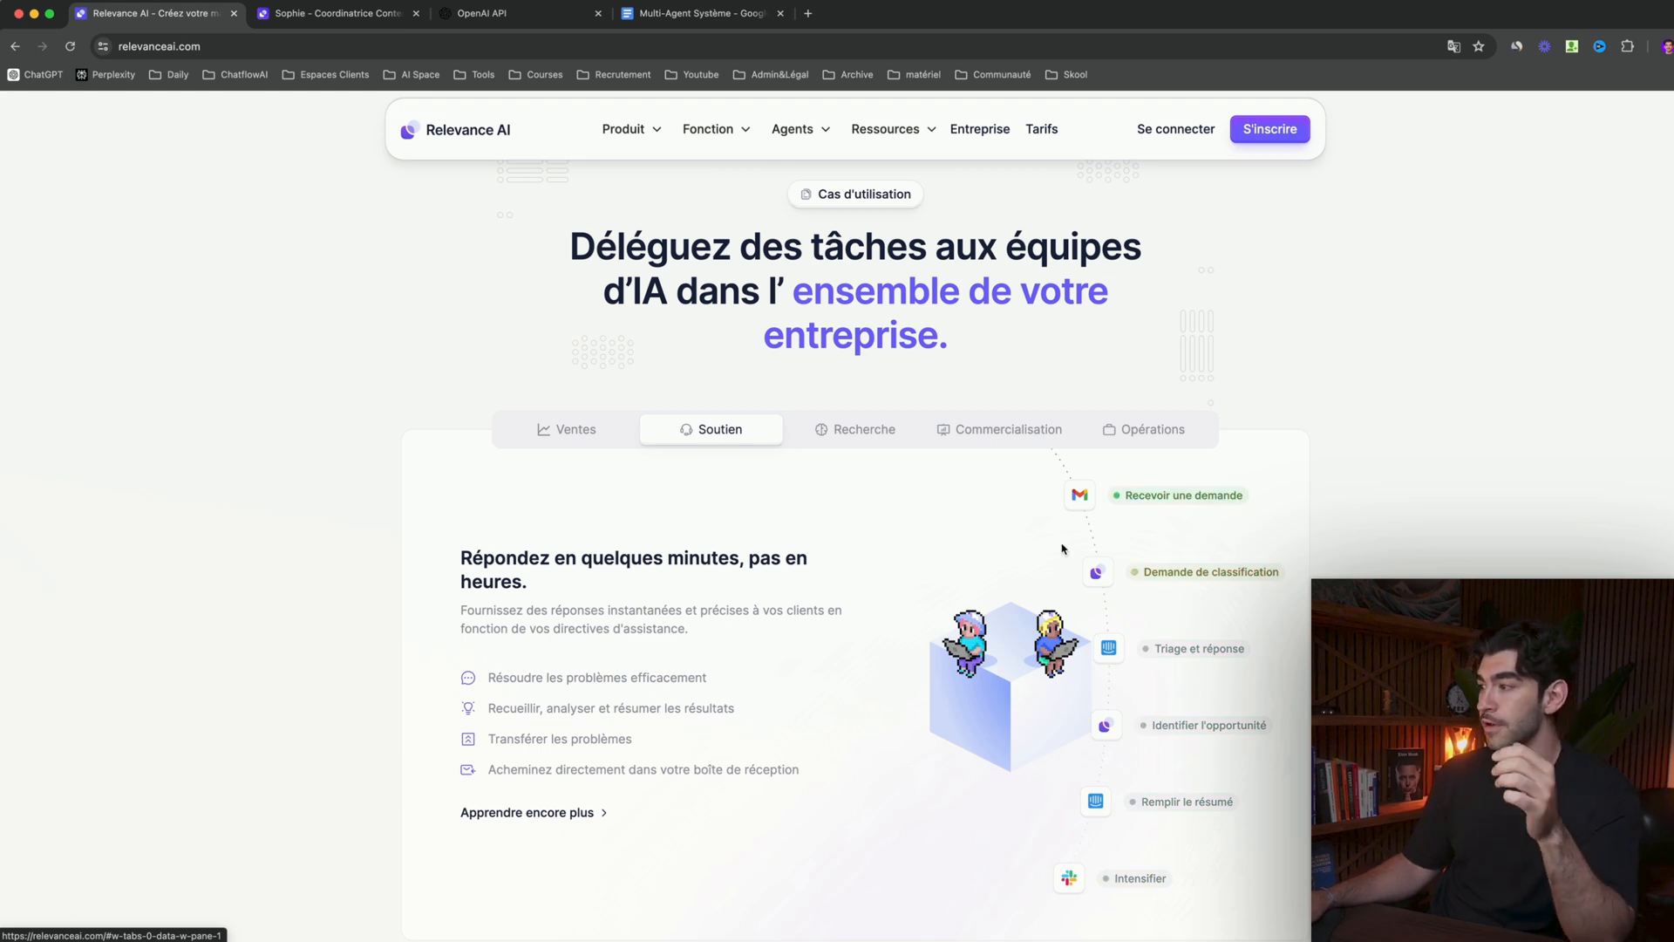
pyautogui.scroll(-2, 1064, 545)
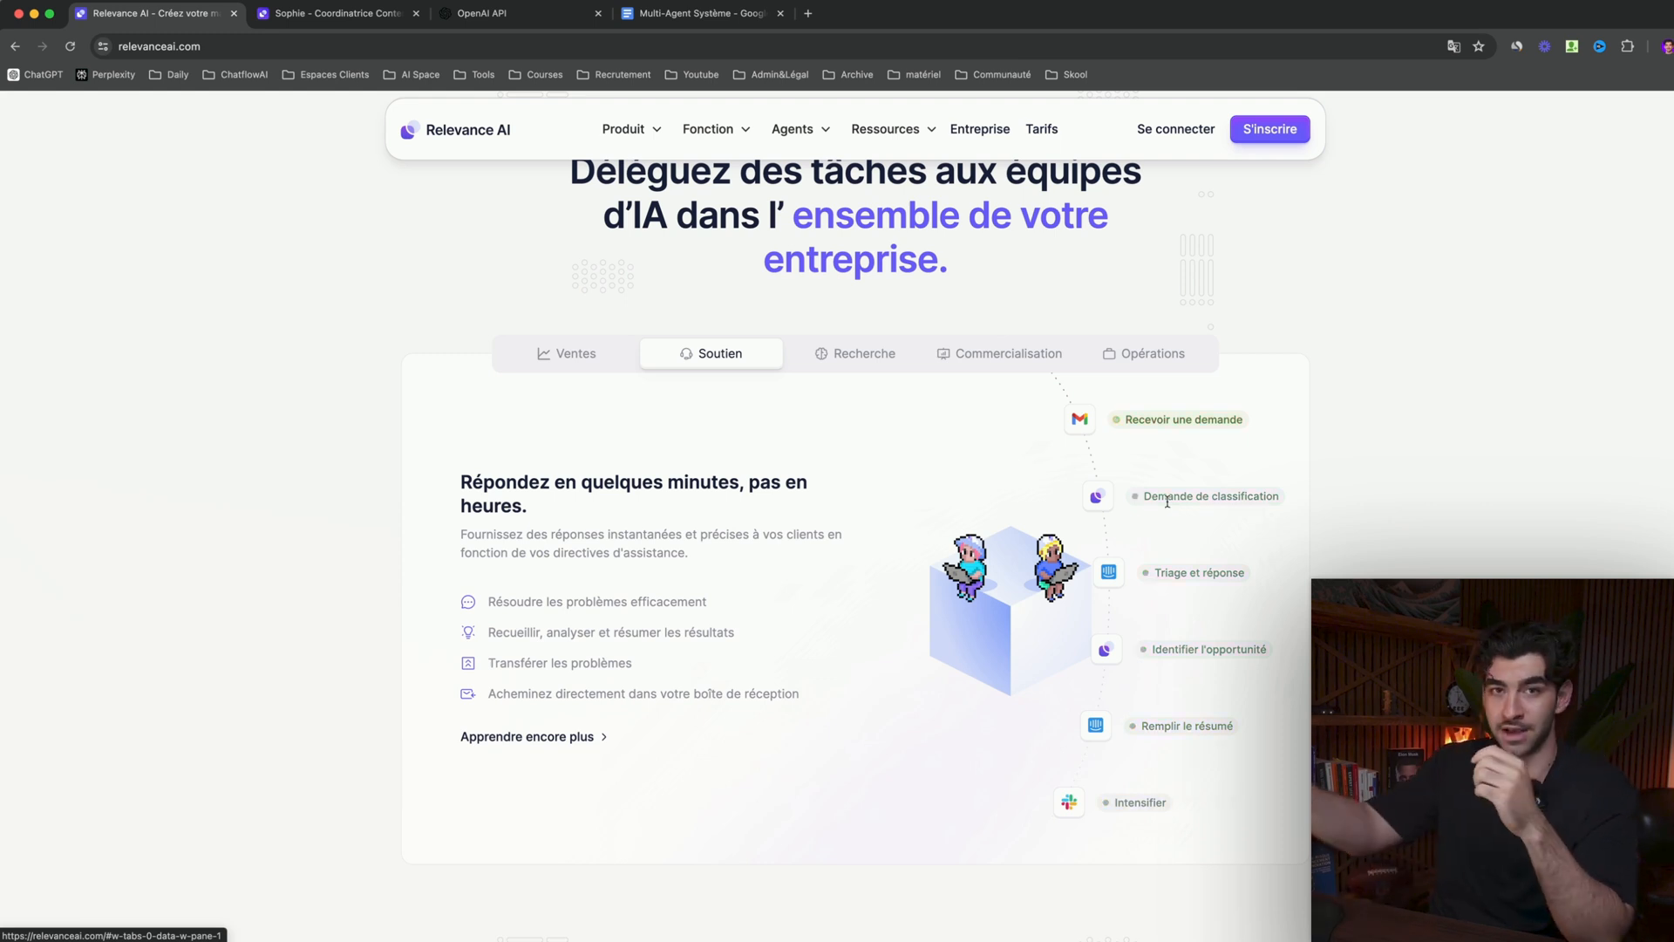
pyautogui.scroll(-1, 1182, 589)
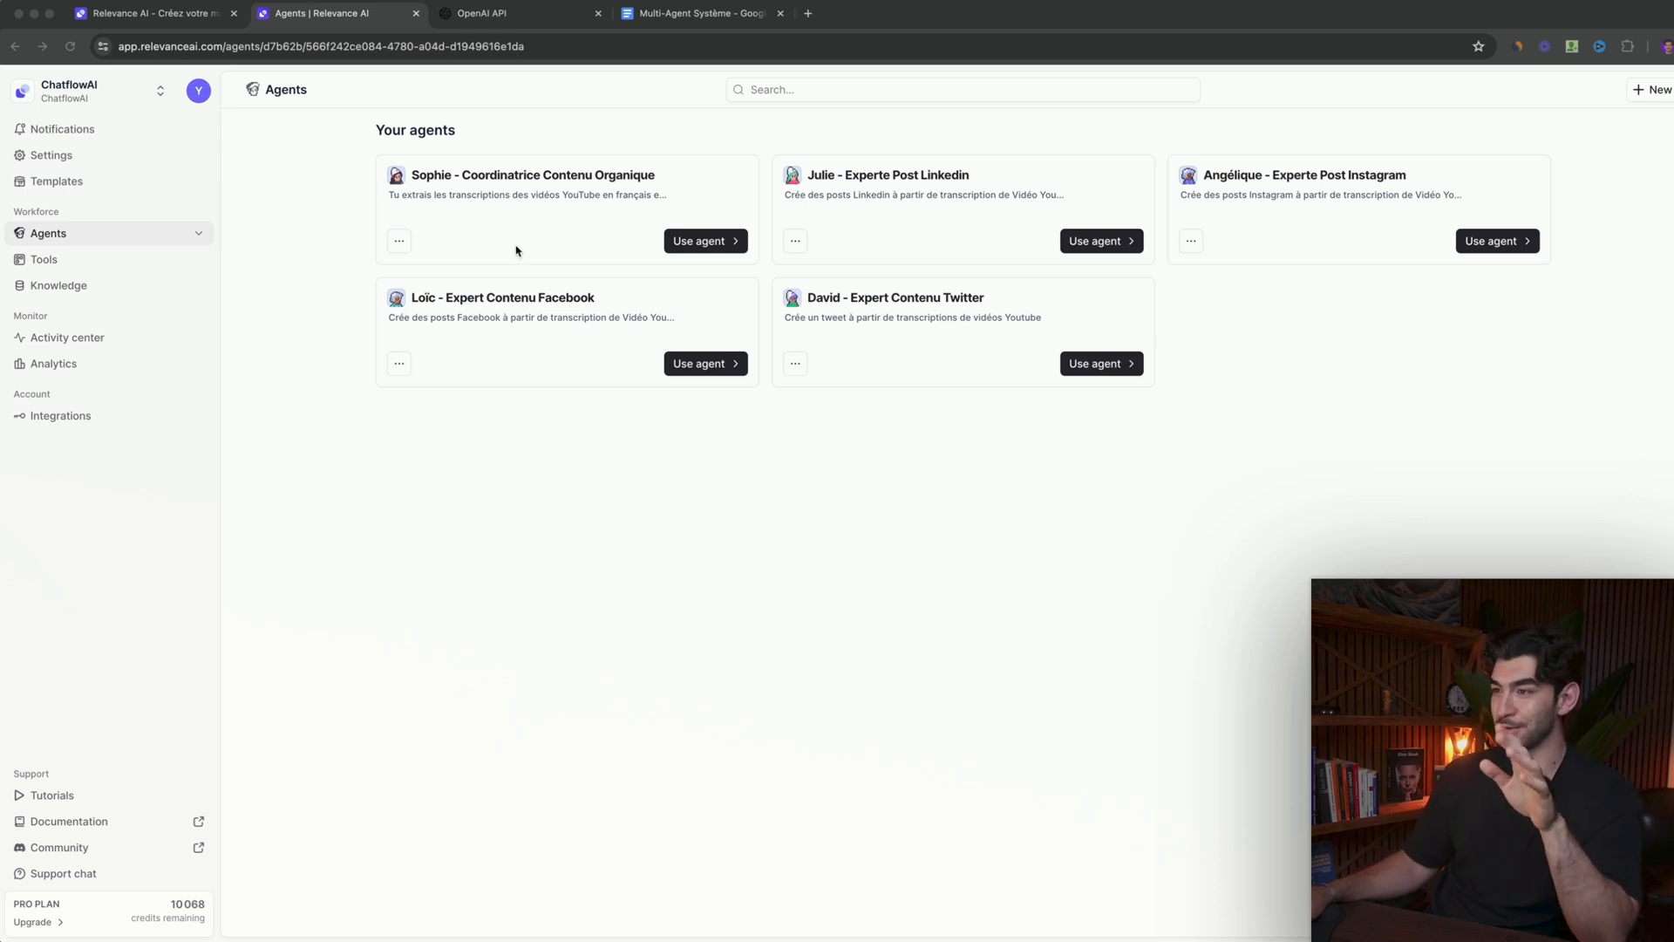
# - Show the list of existing agents, browse the templates for a new tool and view the Ask Internet template
pyautogui.click(199, 235)
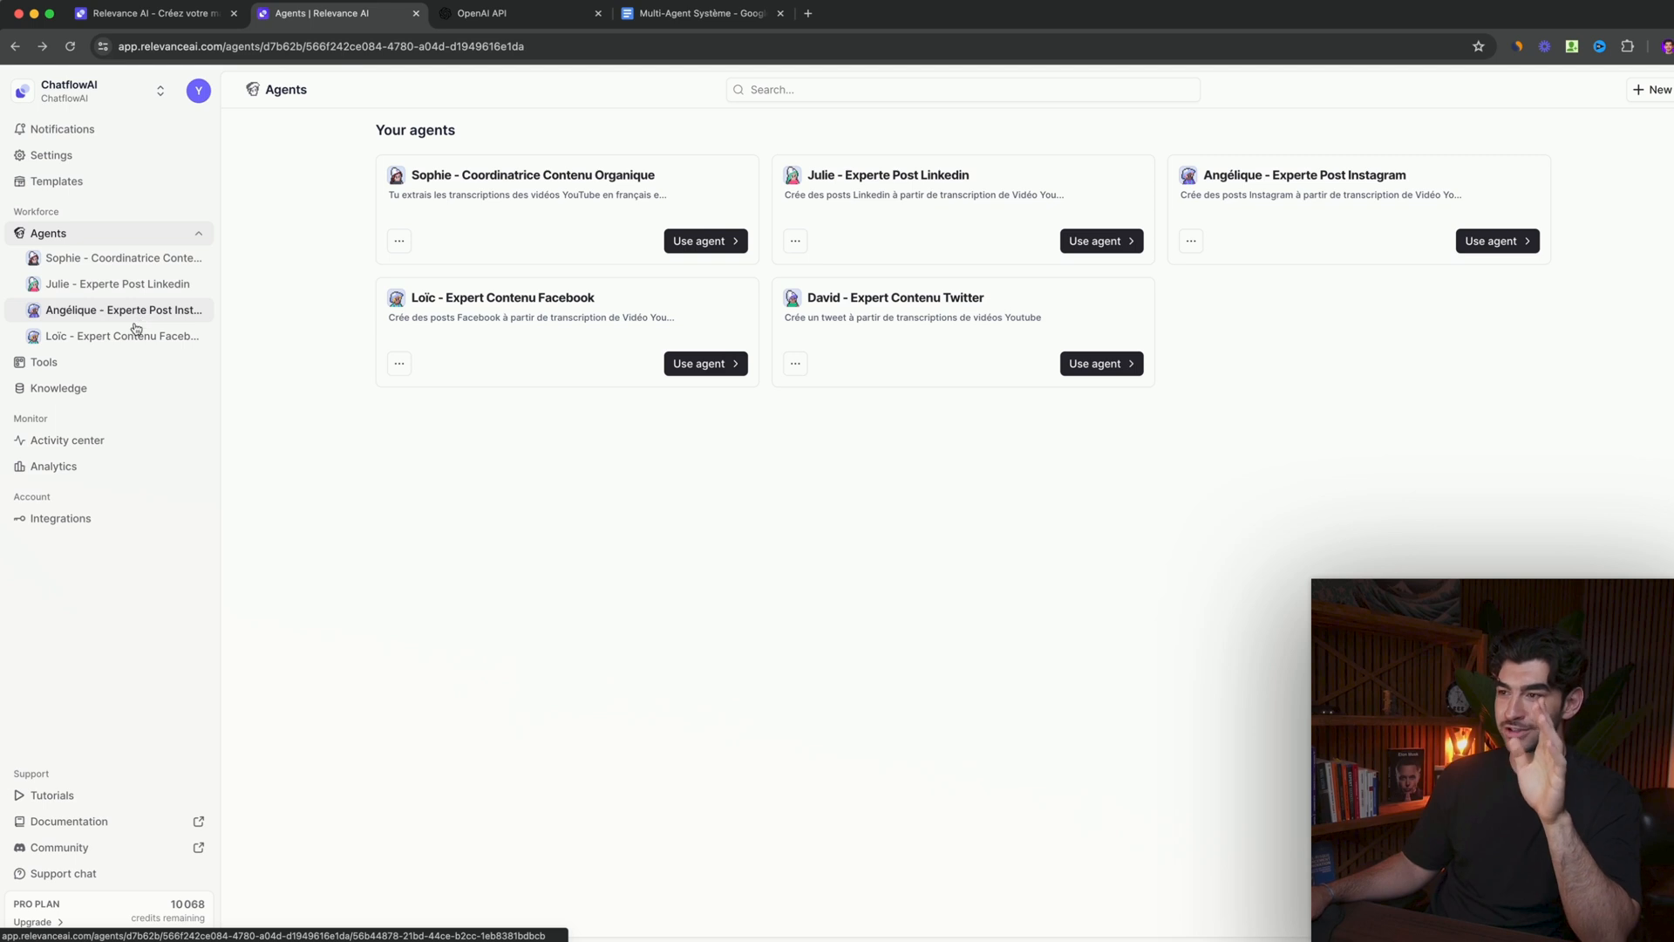
pyautogui.click(116, 367)
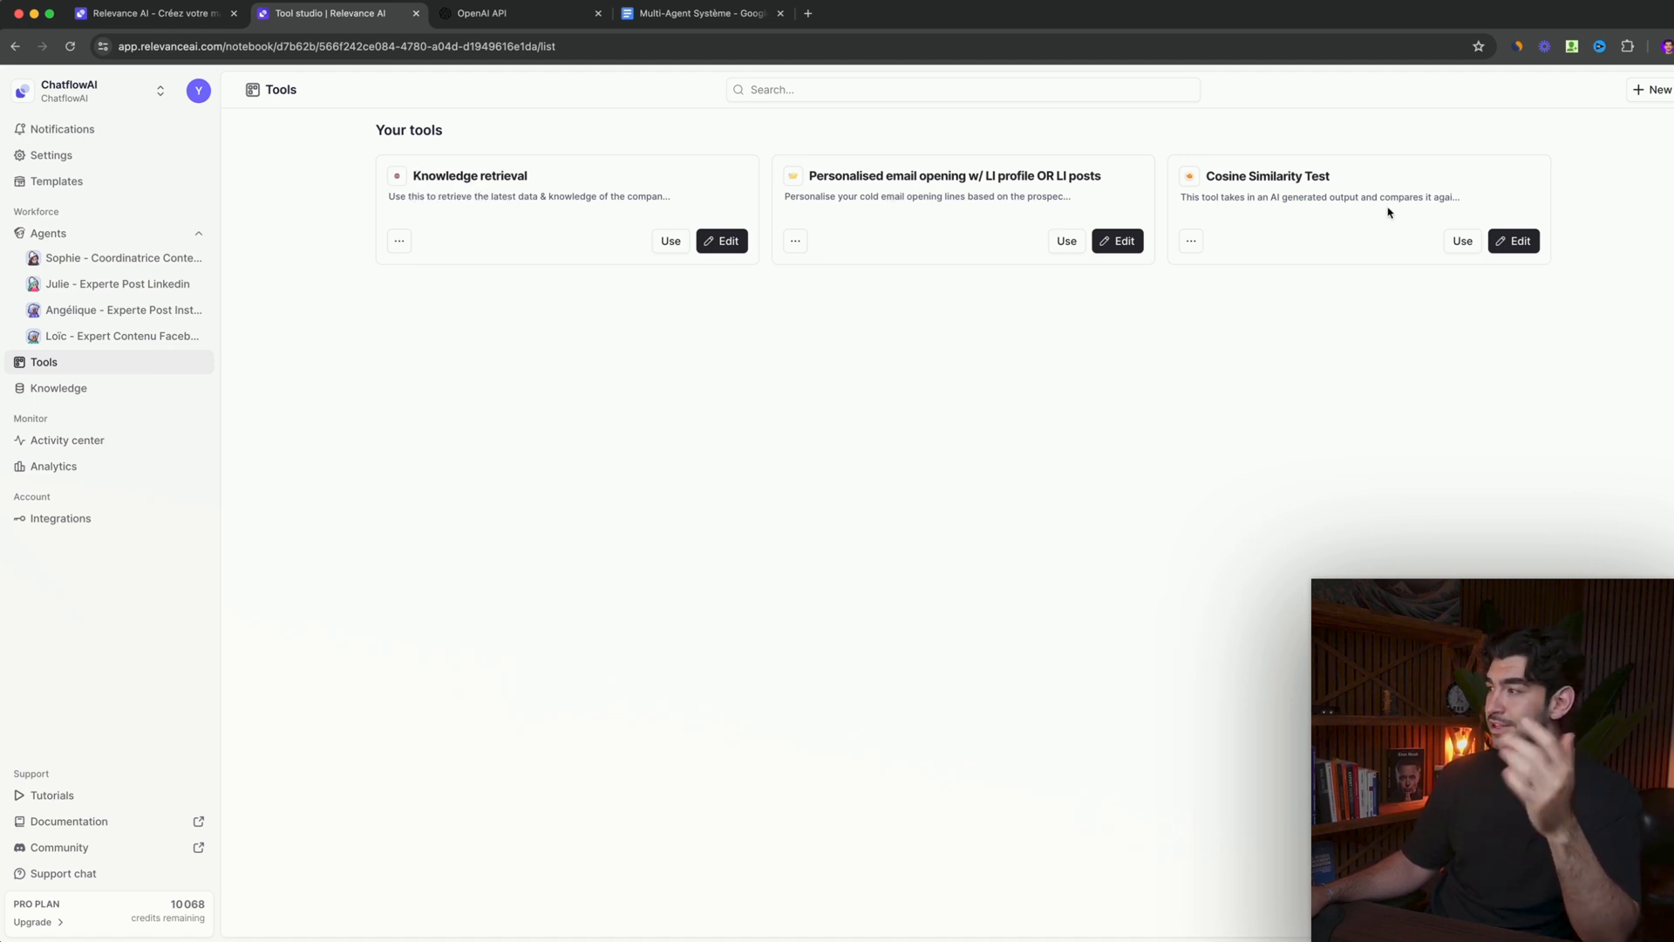
pyautogui.click(1640, 90)
pyautogui.scroll(-3, 631, 539)
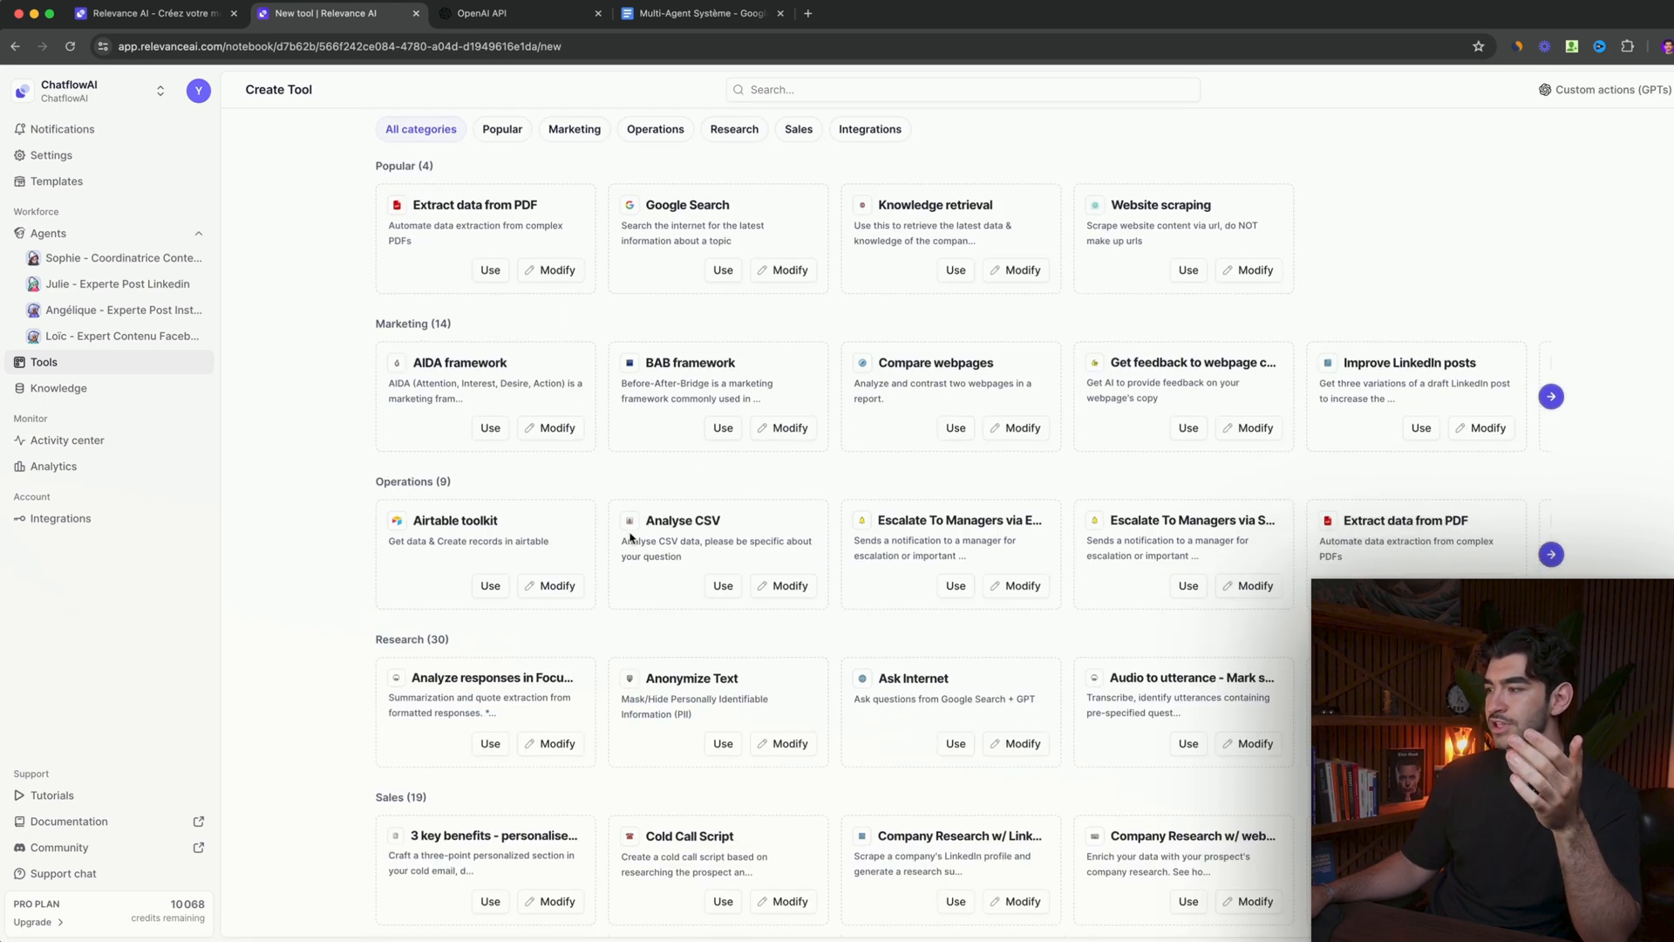
pyautogui.scroll(-1, 630, 538)
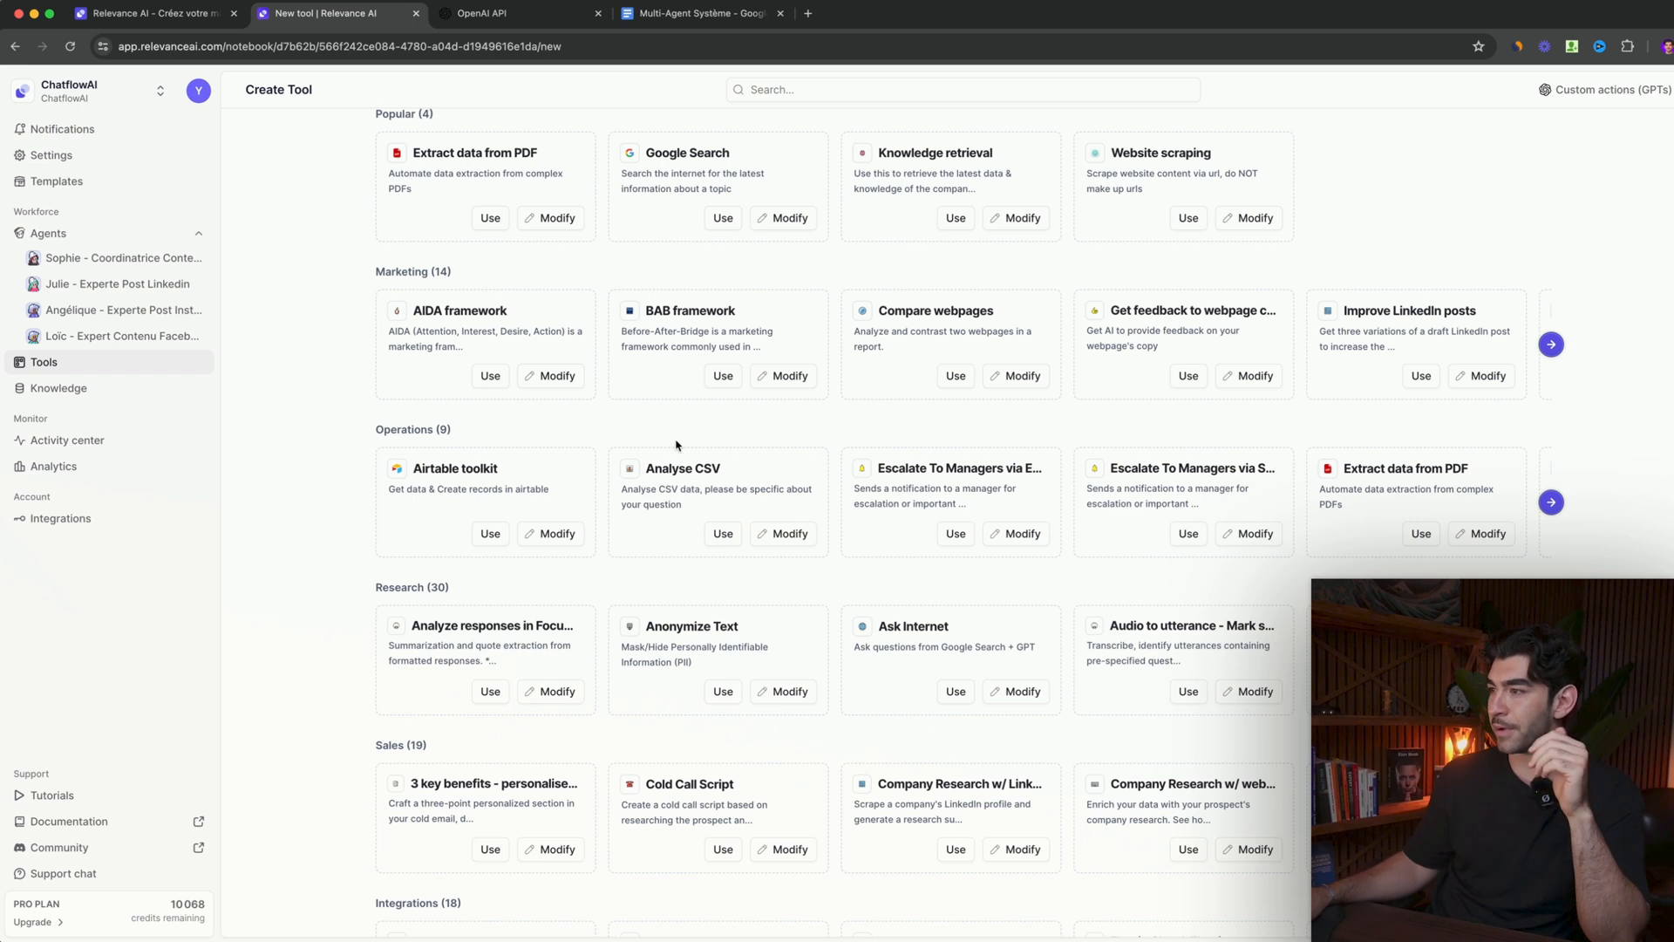
pyautogui.scroll(-1, 689, 462)
pyautogui.scroll(-1, 698, 519)
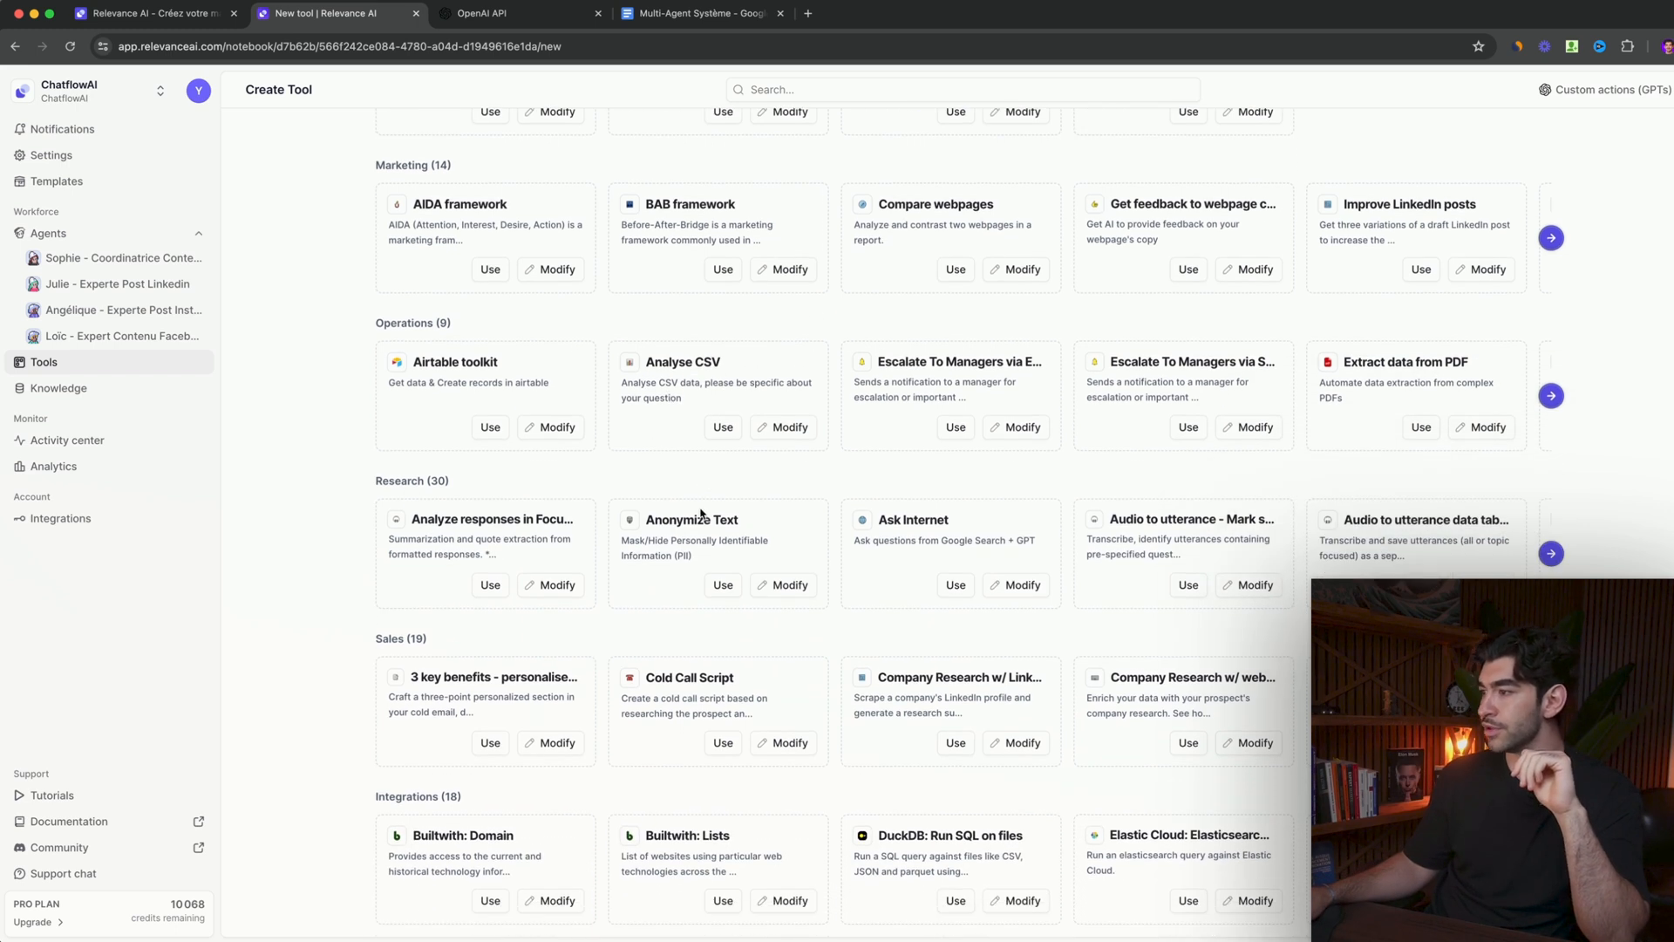
pyautogui.click(956, 586)
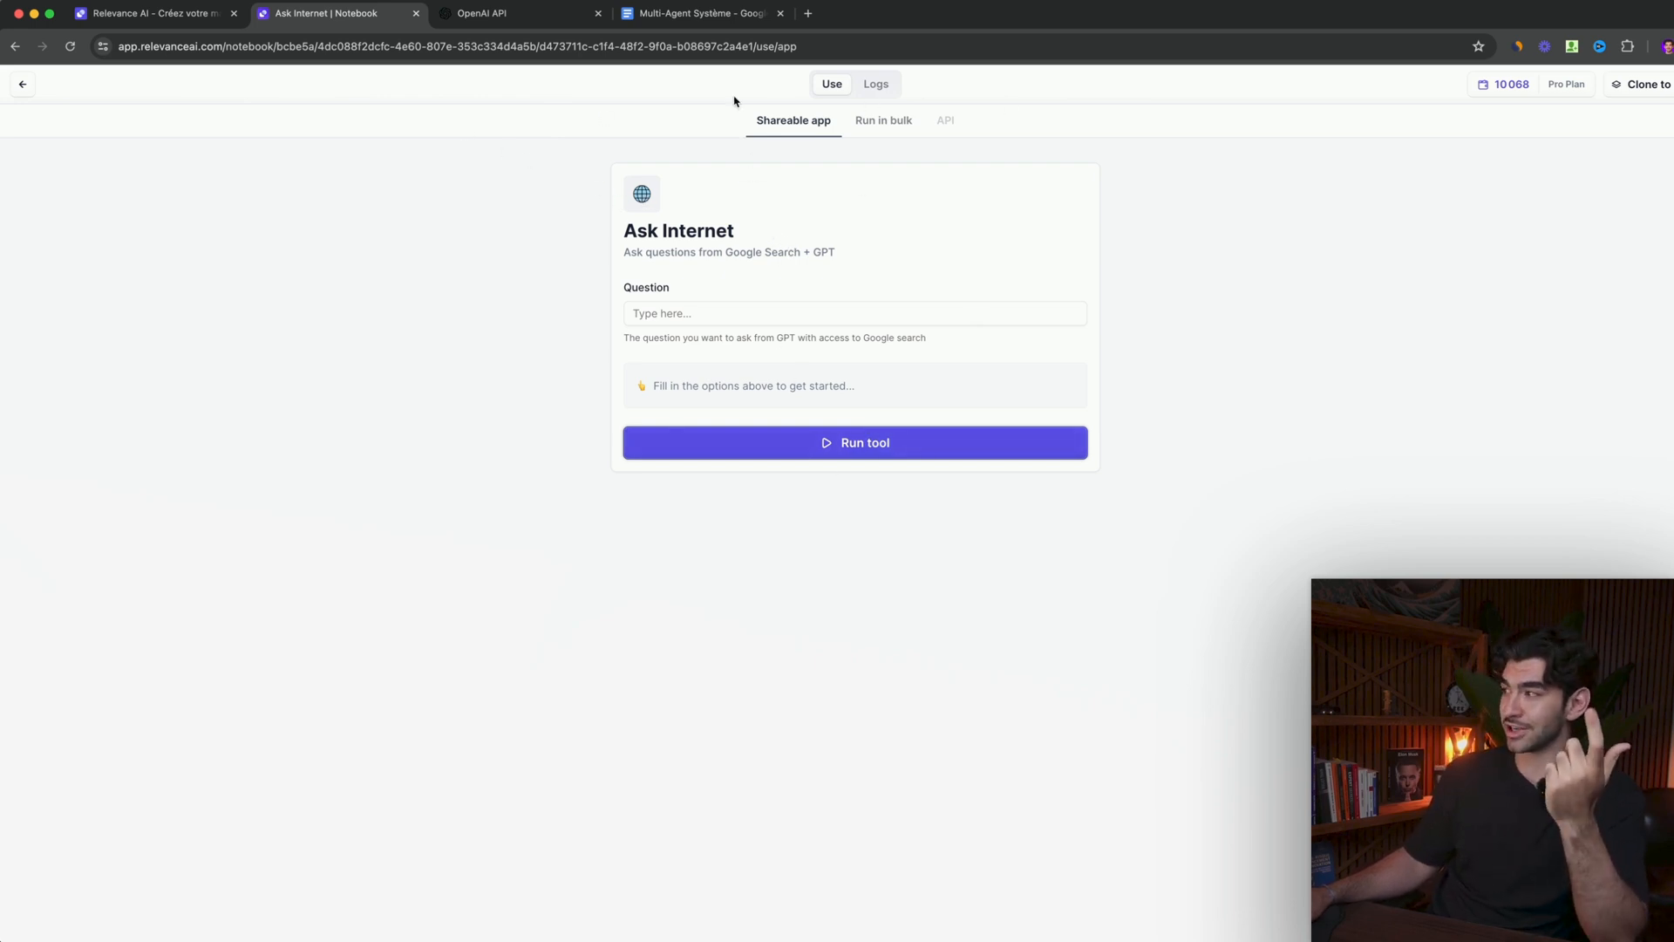
pyautogui.click(23, 84)
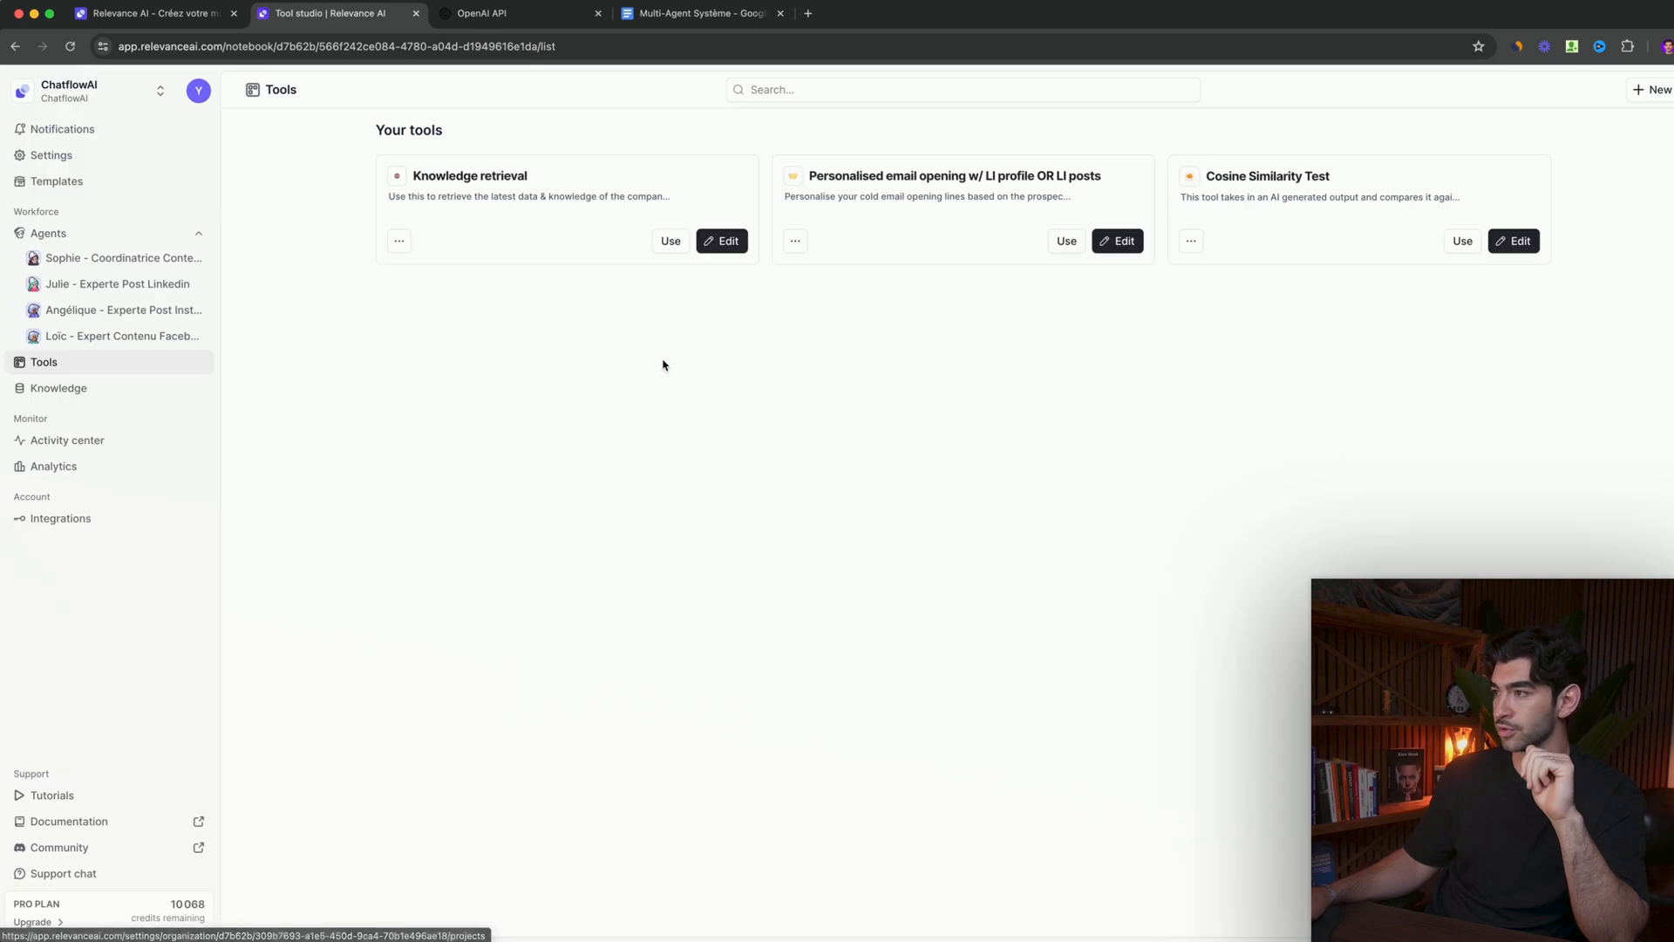
# - Return to the new-tool templates and look through more of the Marketing and Operations categories
pyautogui.click(1653, 90)
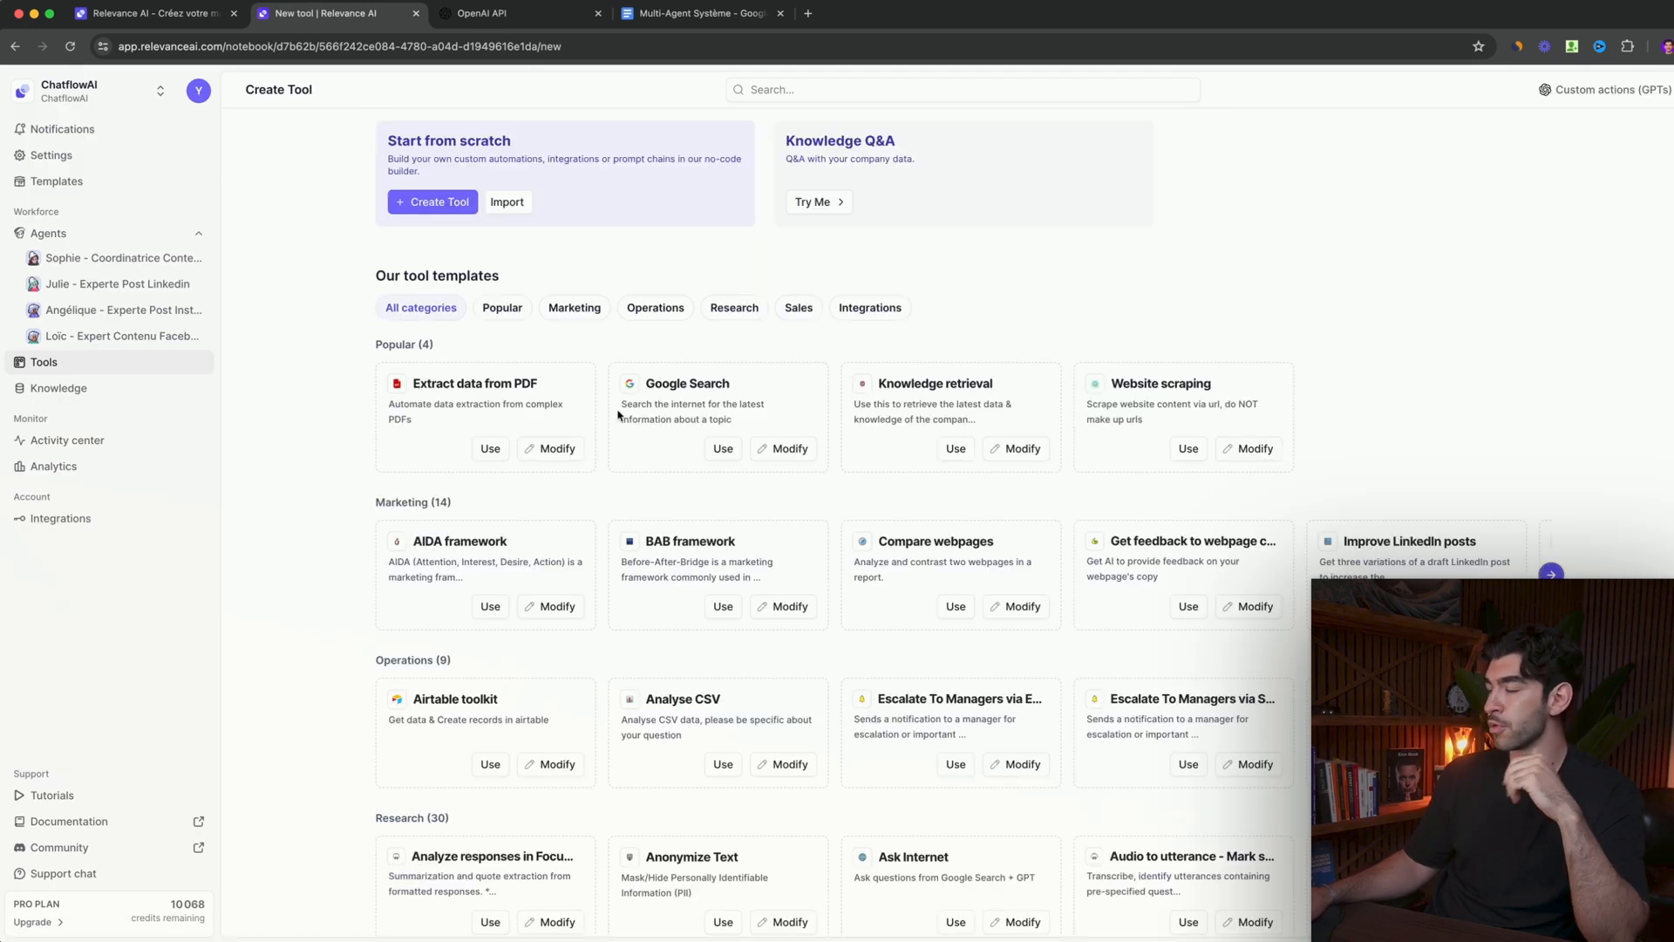
pyautogui.scroll(-5, 772, 554)
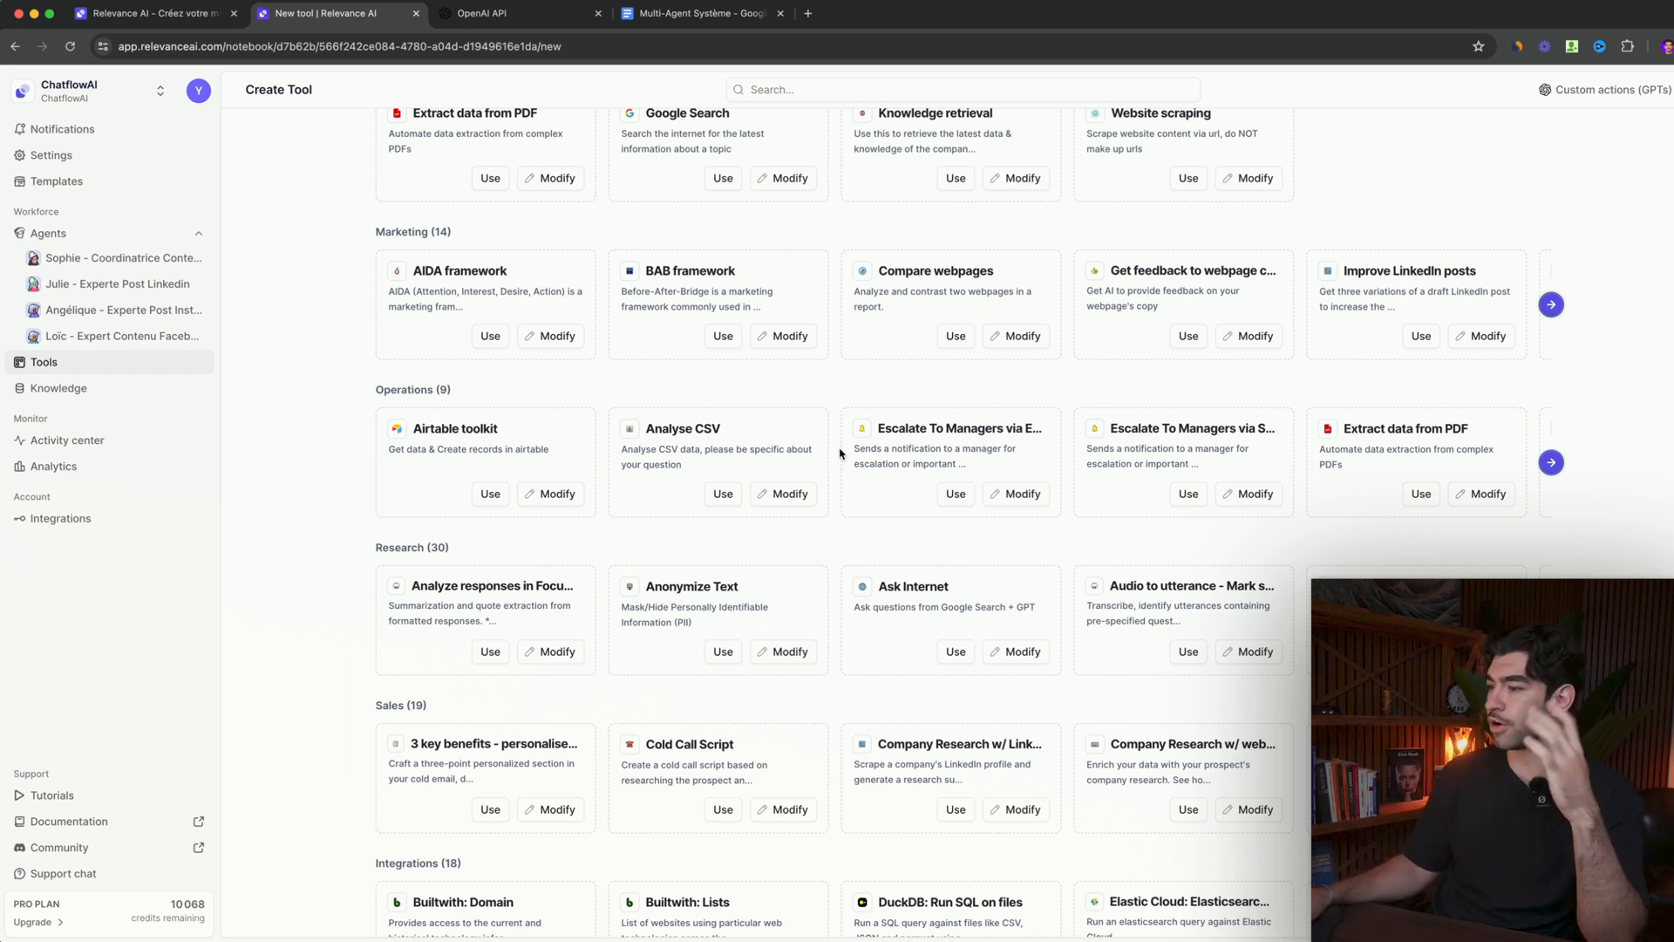
pyautogui.scroll(-2, 842, 453)
pyautogui.click(1552, 397)
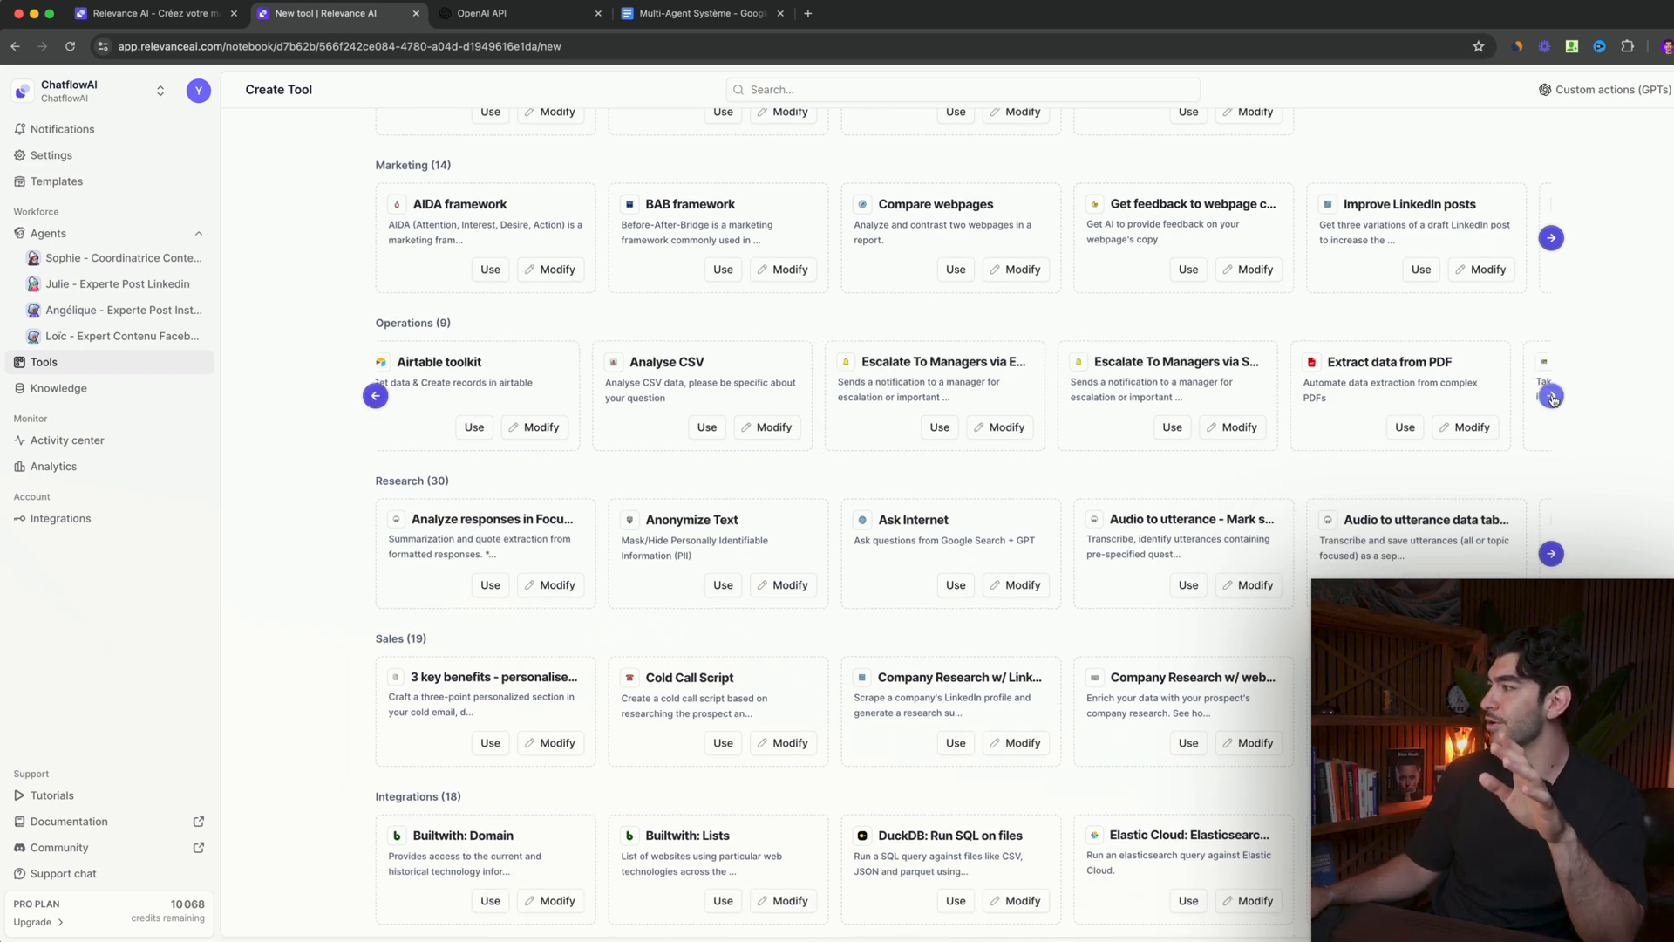
pyautogui.click(1552, 239)
pyautogui.scroll(3, 771, 392)
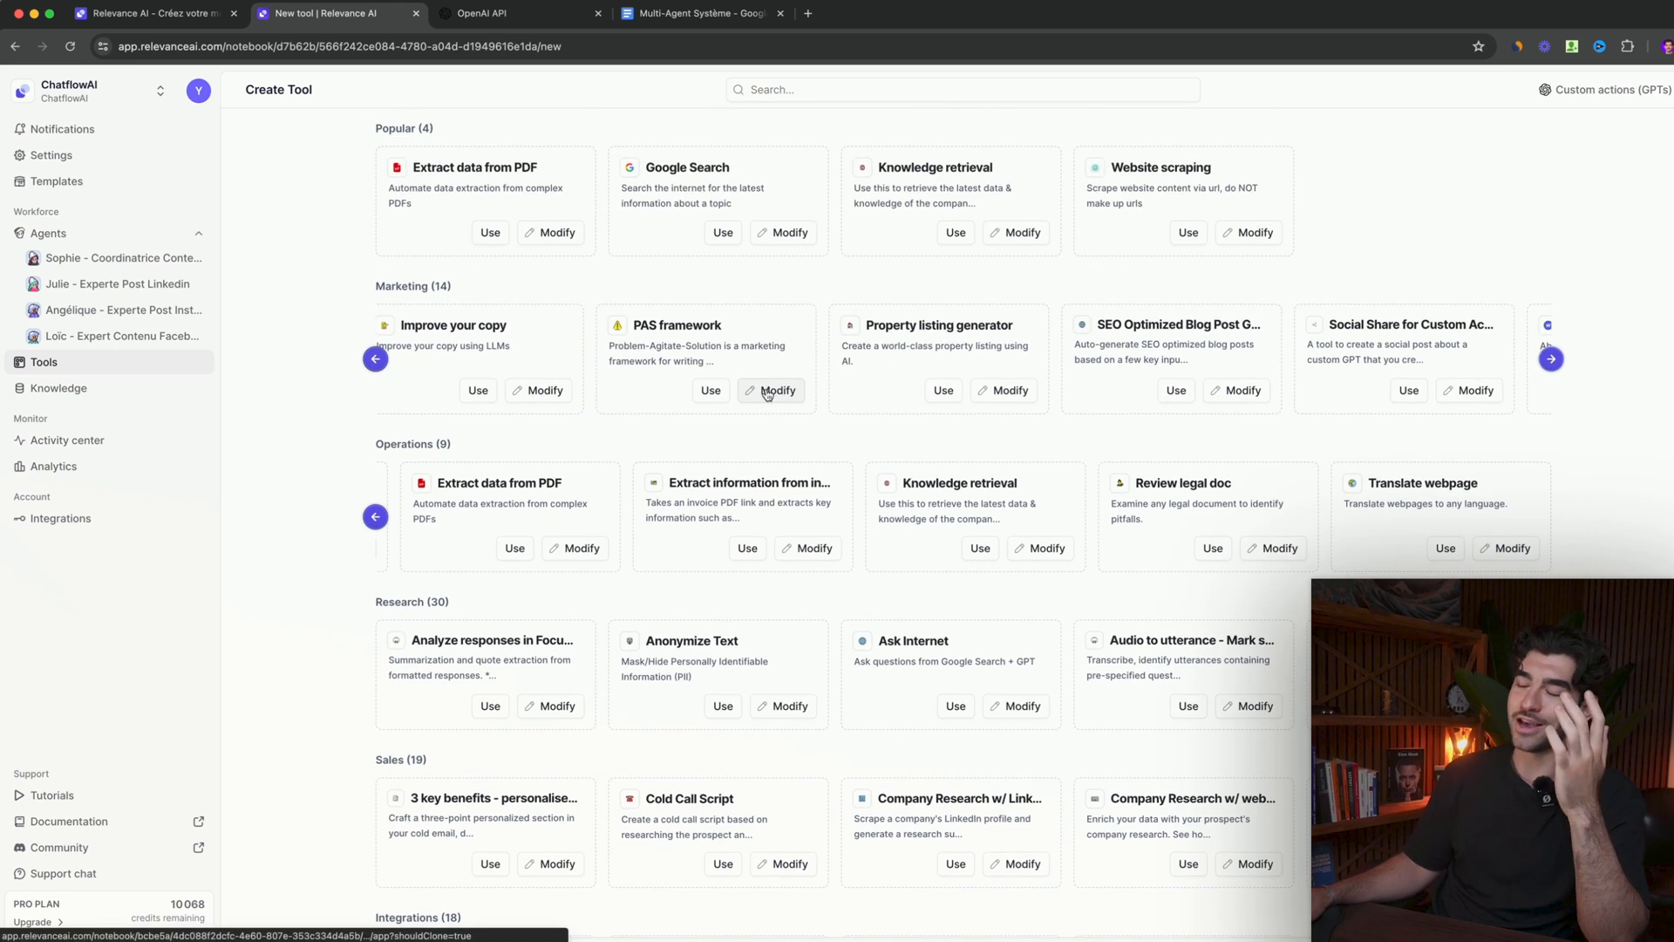
pyautogui.scroll(3, 771, 392)
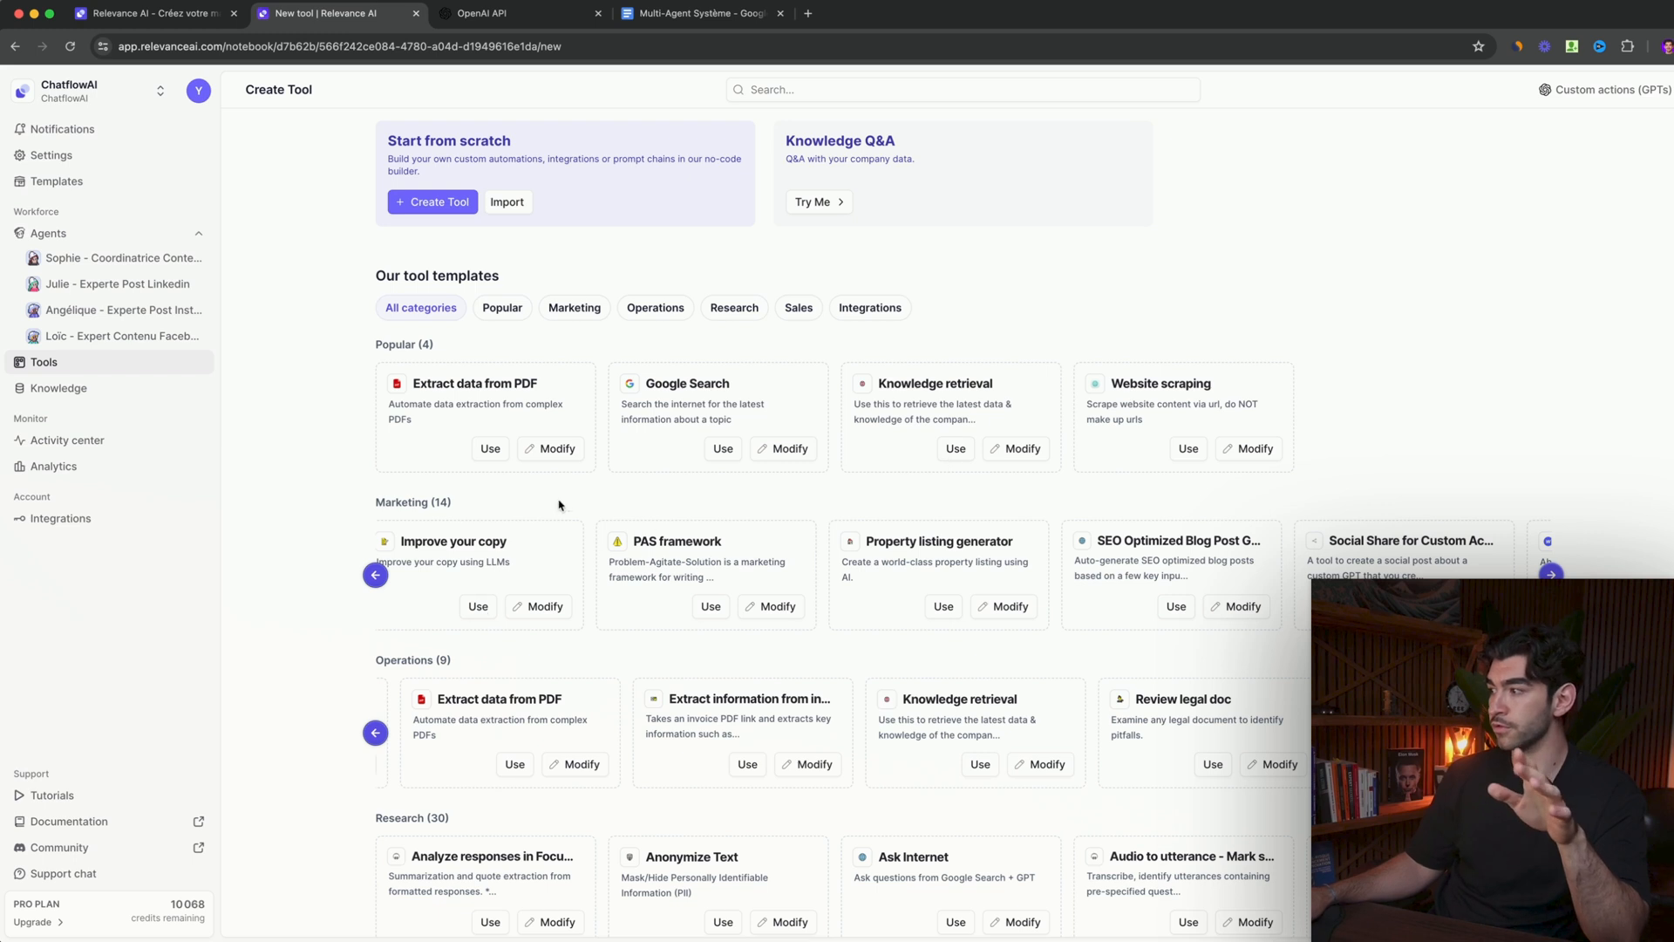
# - Examine the documents in the existing knowledge table, and review the list of saved tools
pyautogui.click(96, 390)
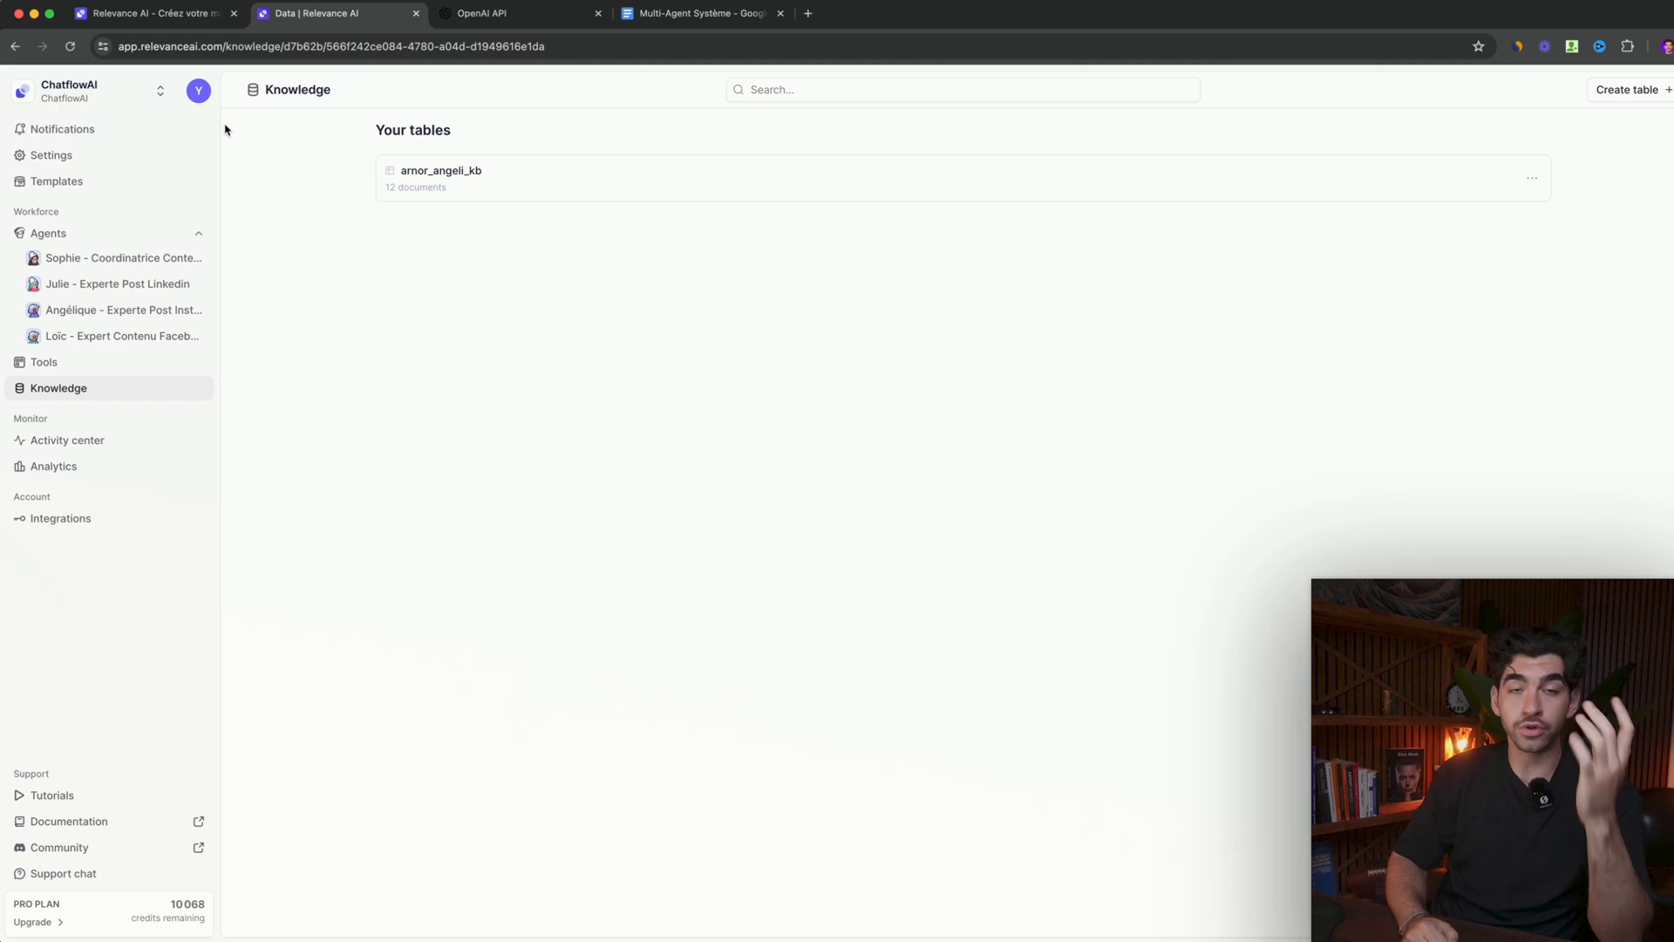
pyautogui.click(499, 171)
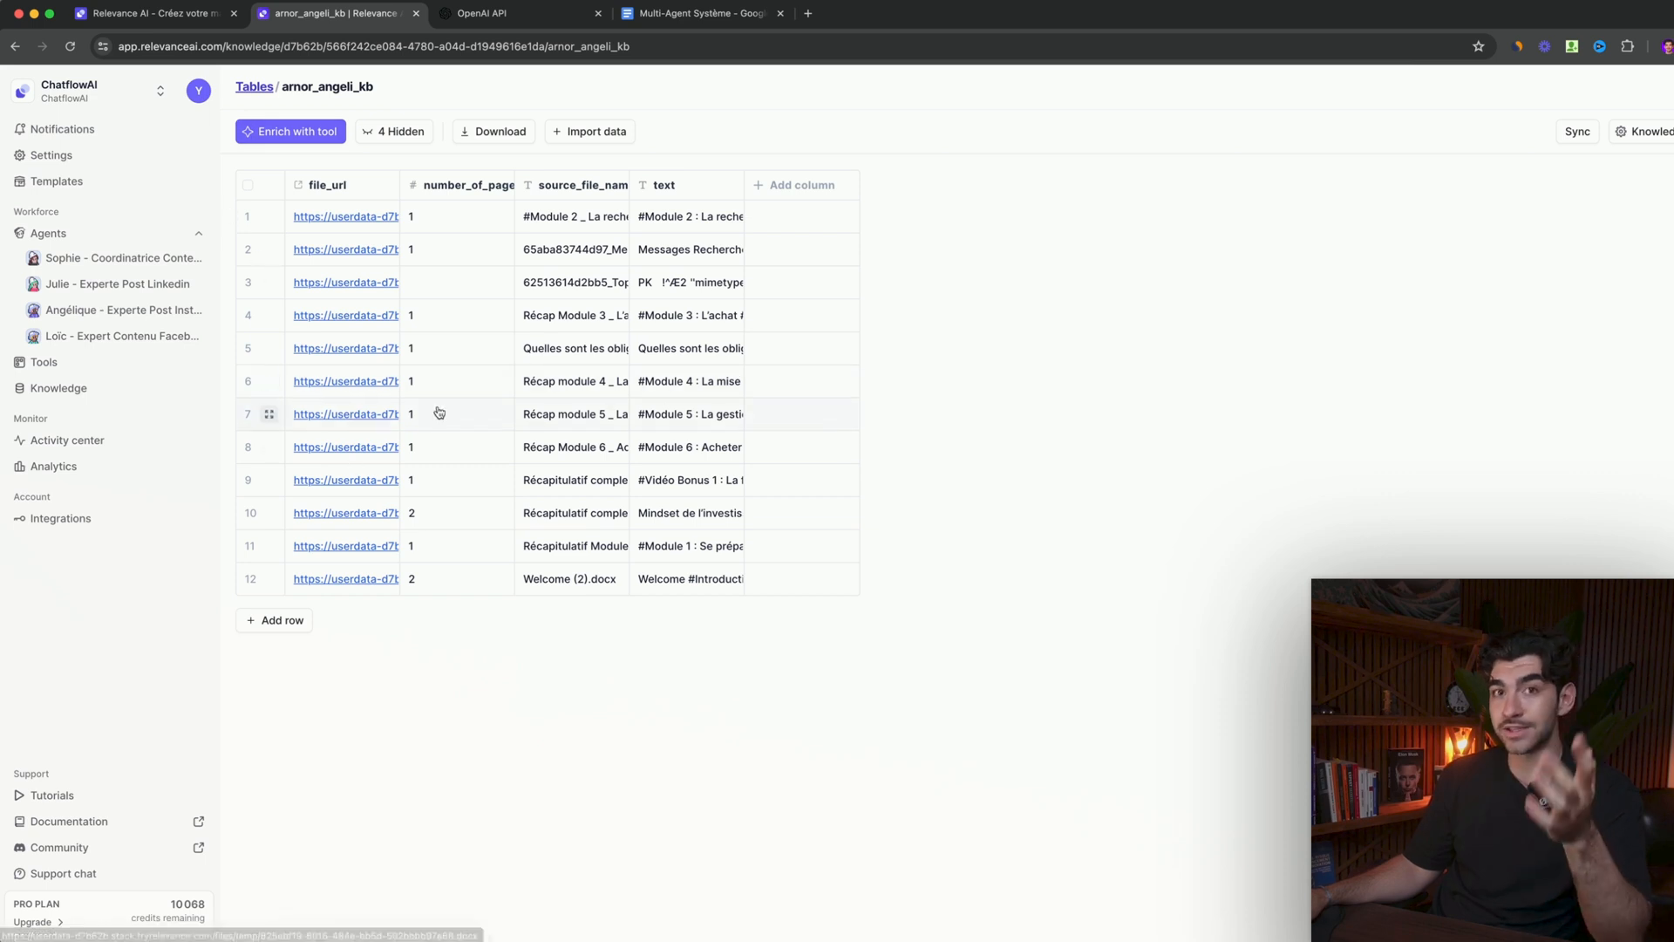
pyautogui.click(62, 365)
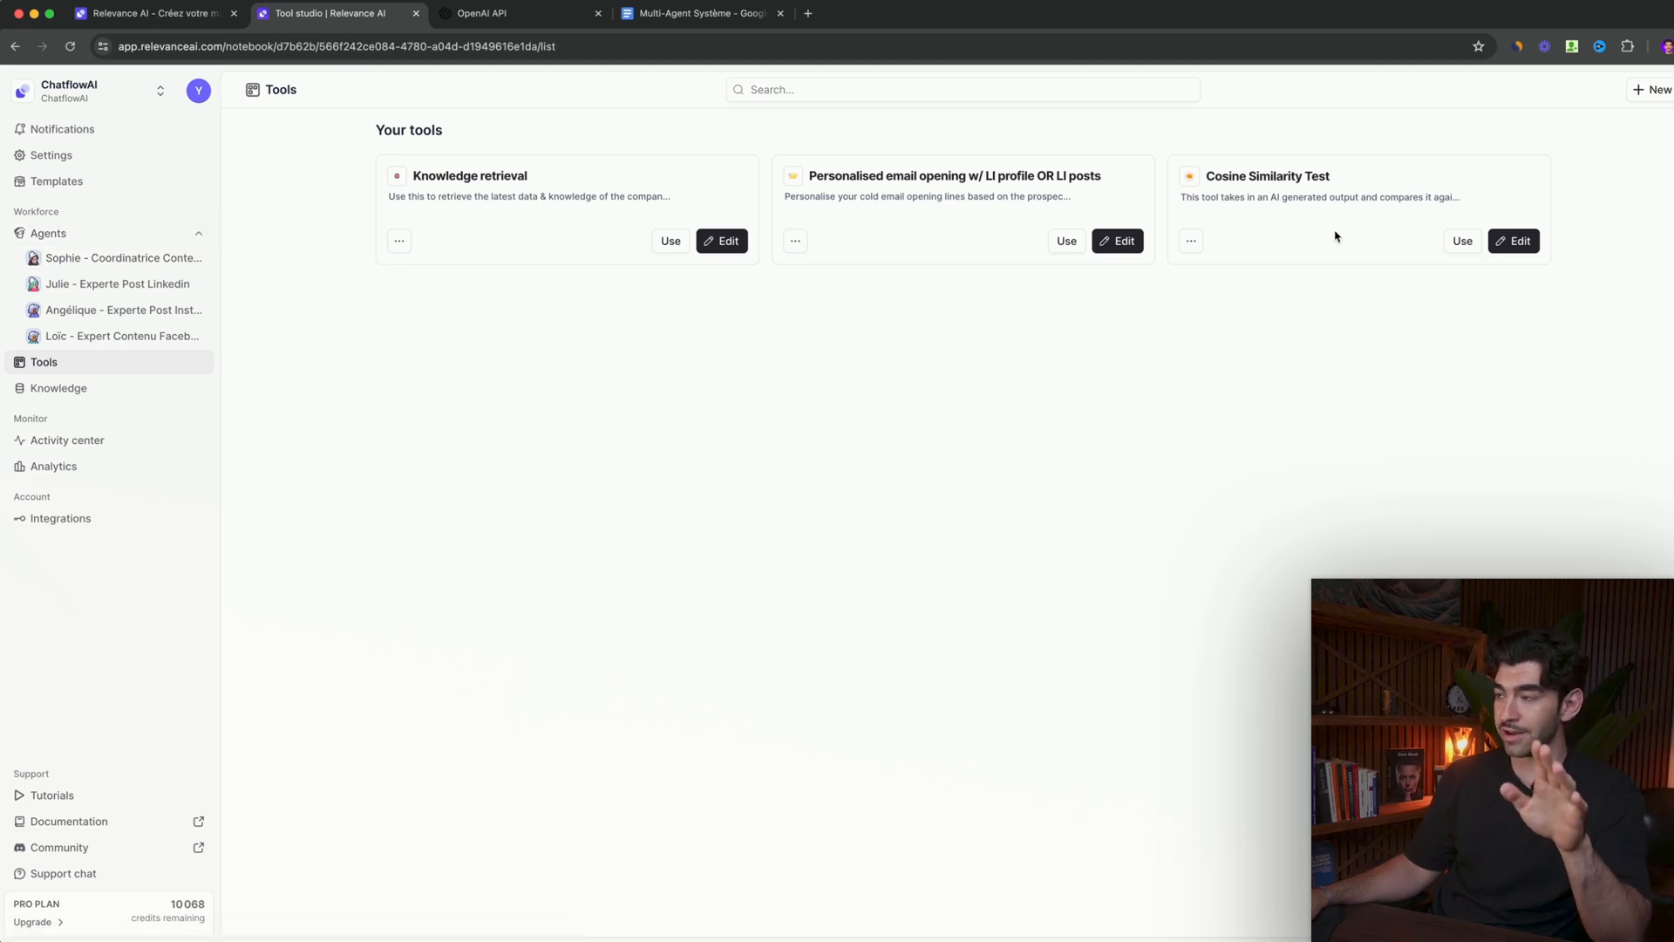
pyautogui.click(93, 397)
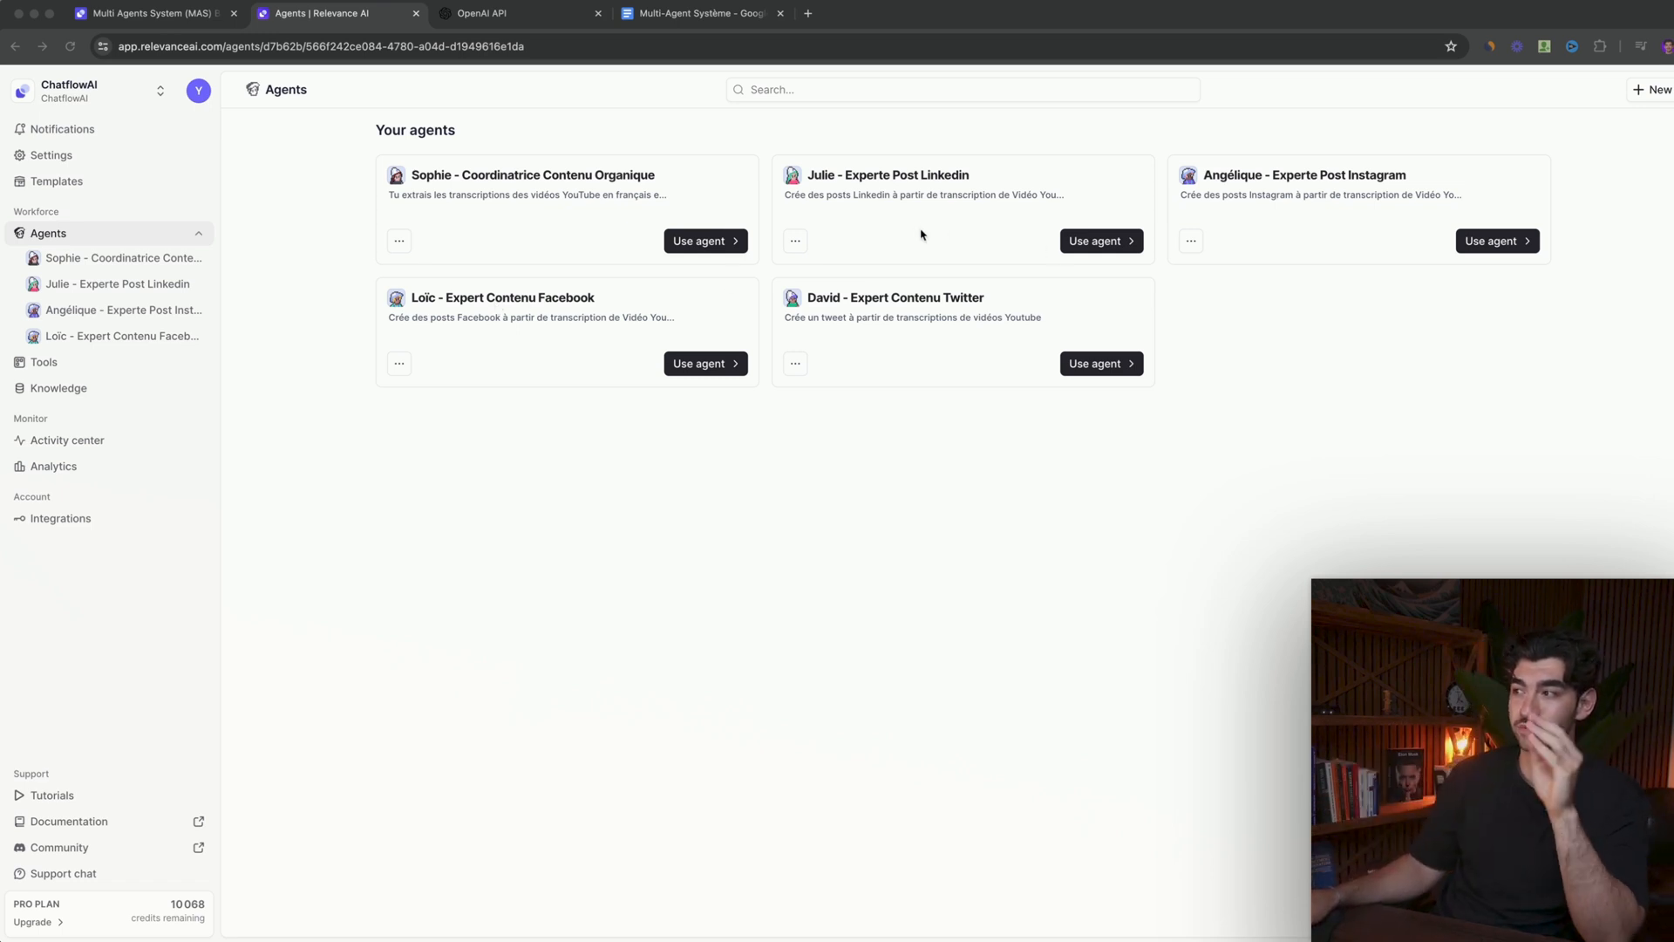
# - Read the Relevance AI web page on multi-agent systems, including its explanation, advantages and creation steps
pyautogui.click(173, 17)
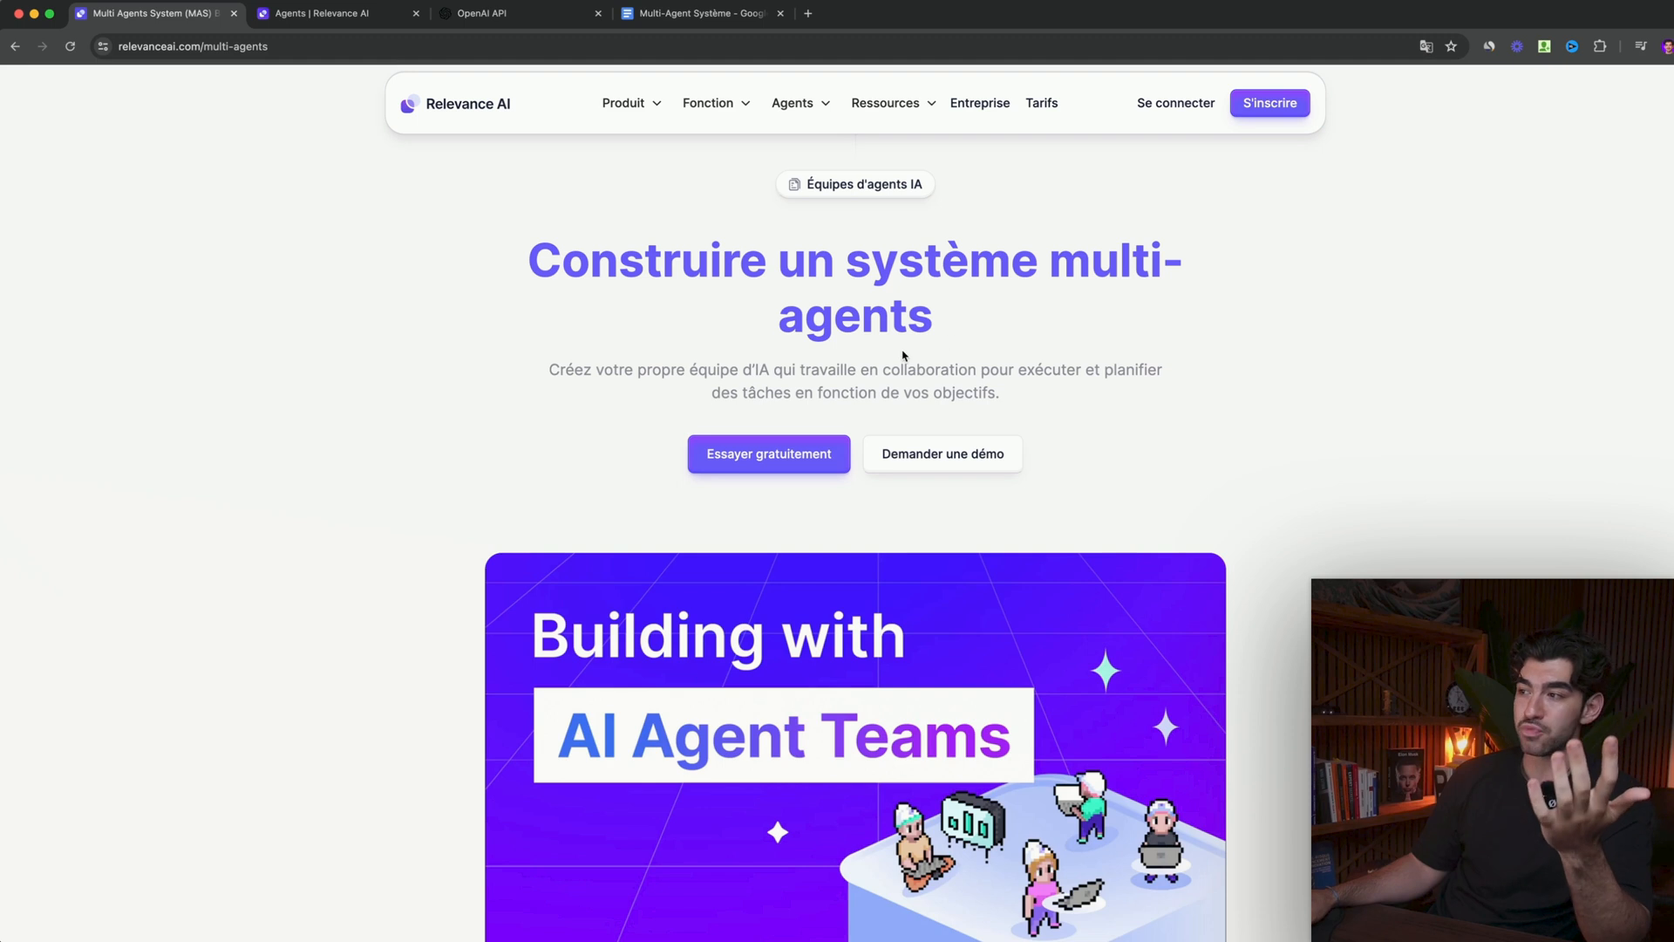
pyautogui.scroll(-1, 785, 379)
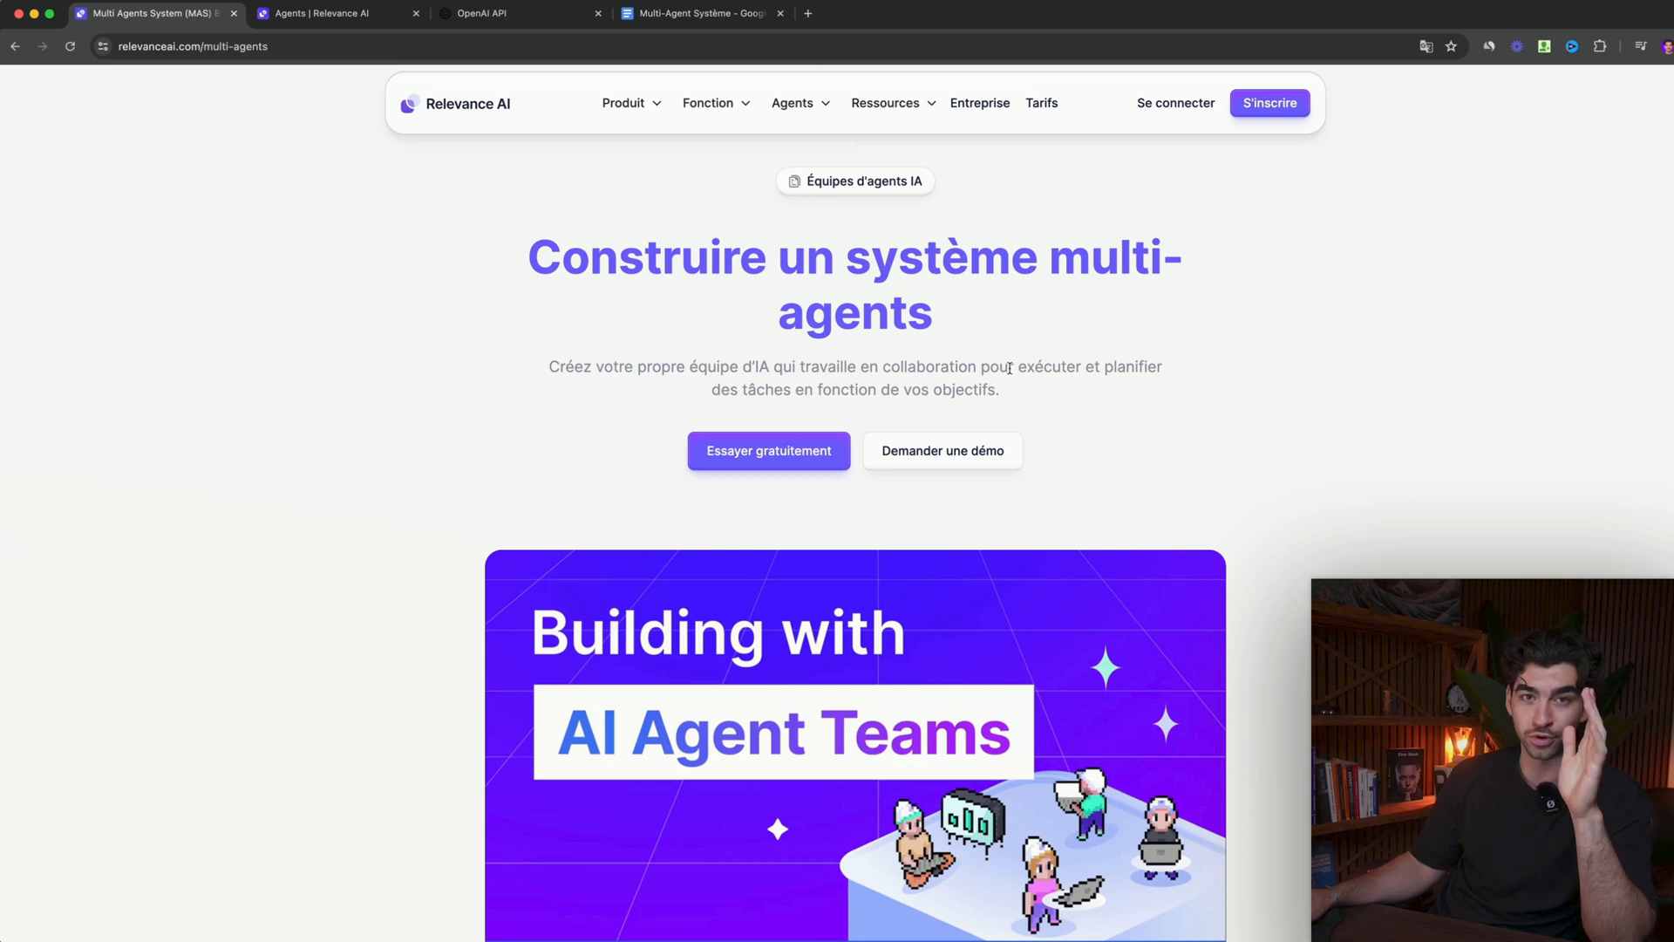
pyautogui.scroll(-10, 1019, 371)
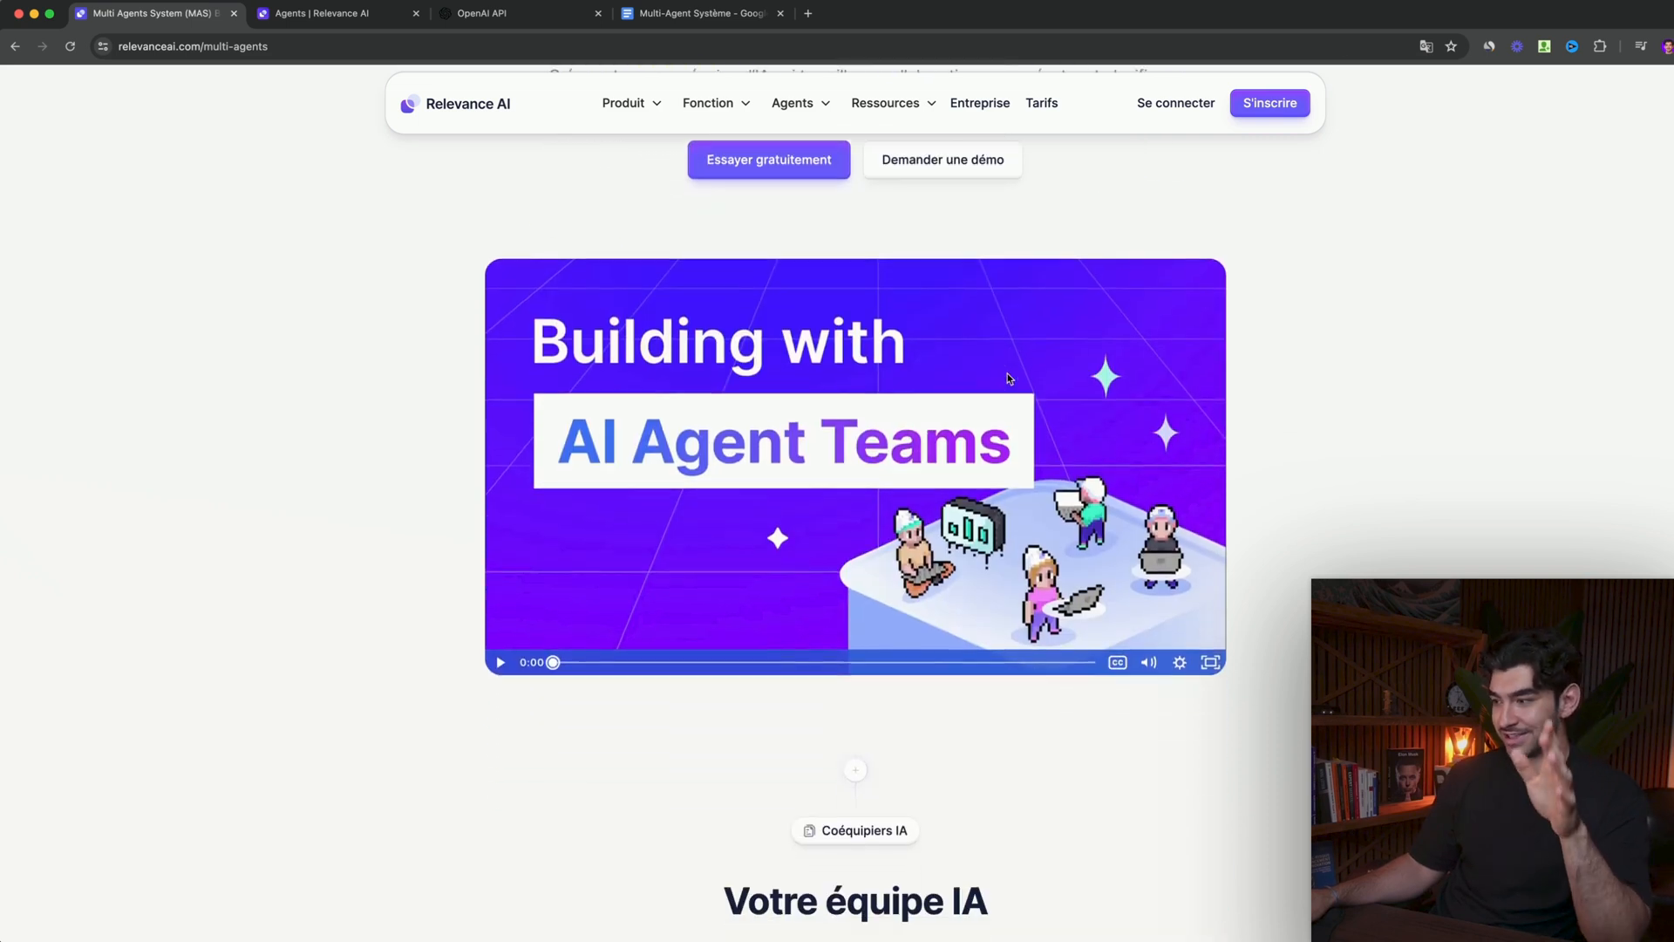
pyautogui.scroll(1, 856, 254)
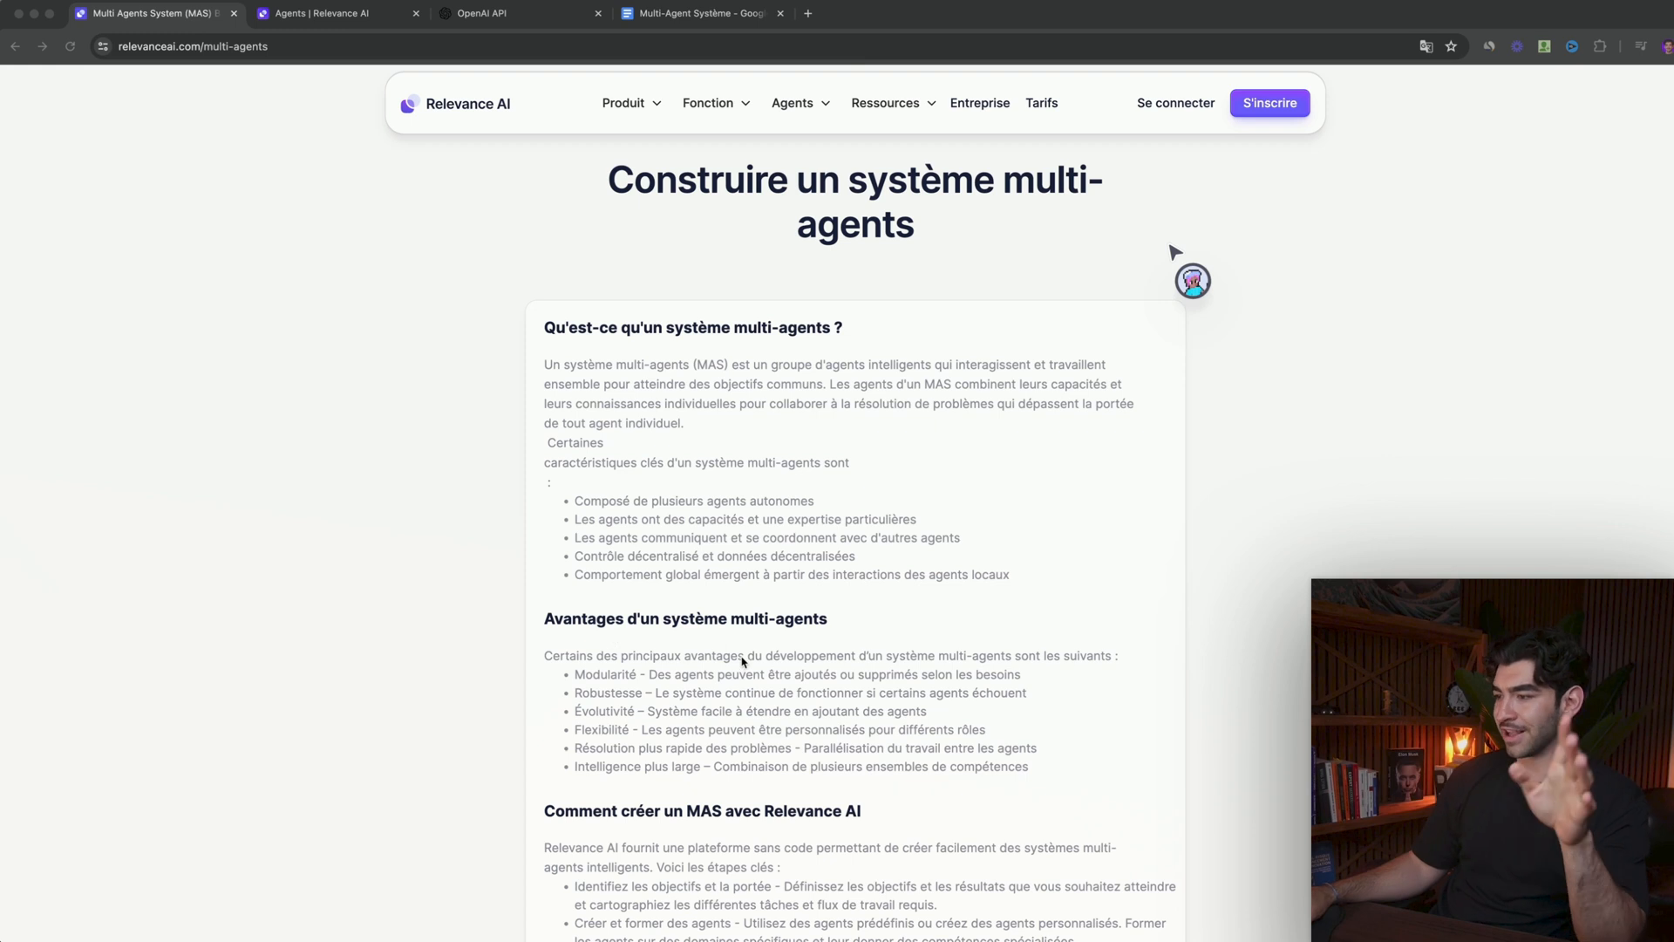
pyautogui.scroll(-2, 743, 662)
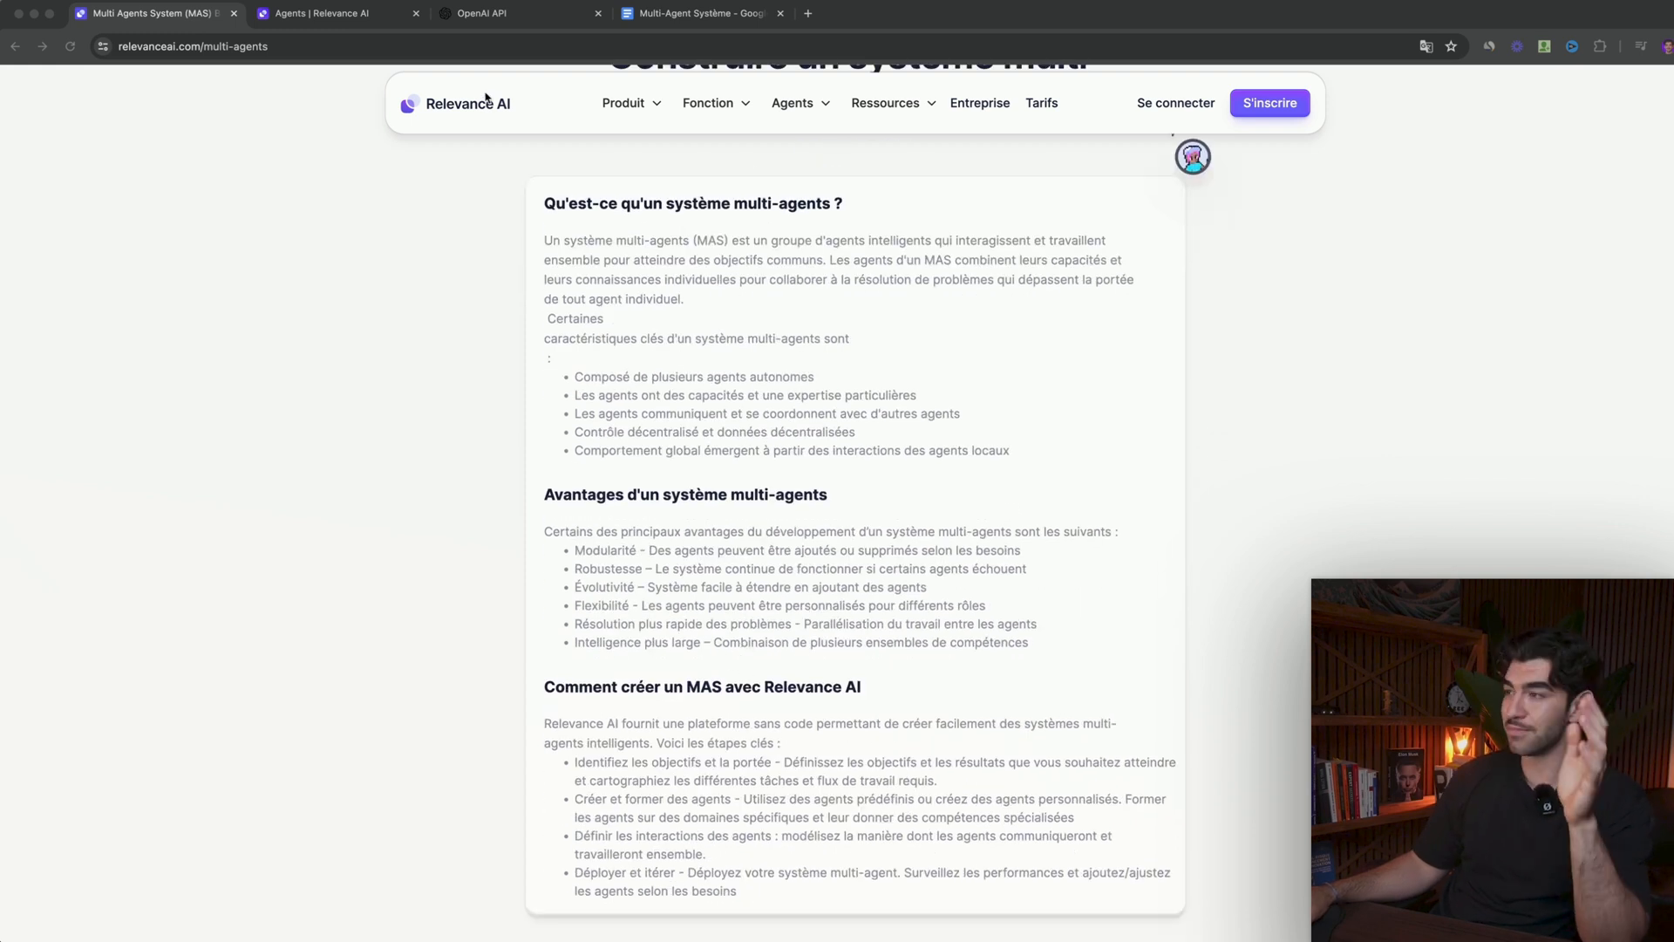
# - Return to the agents workspace and start a blank agent named "Sophie V2 - Coordinatrice de Contenu"
pyautogui.click(368, 14)
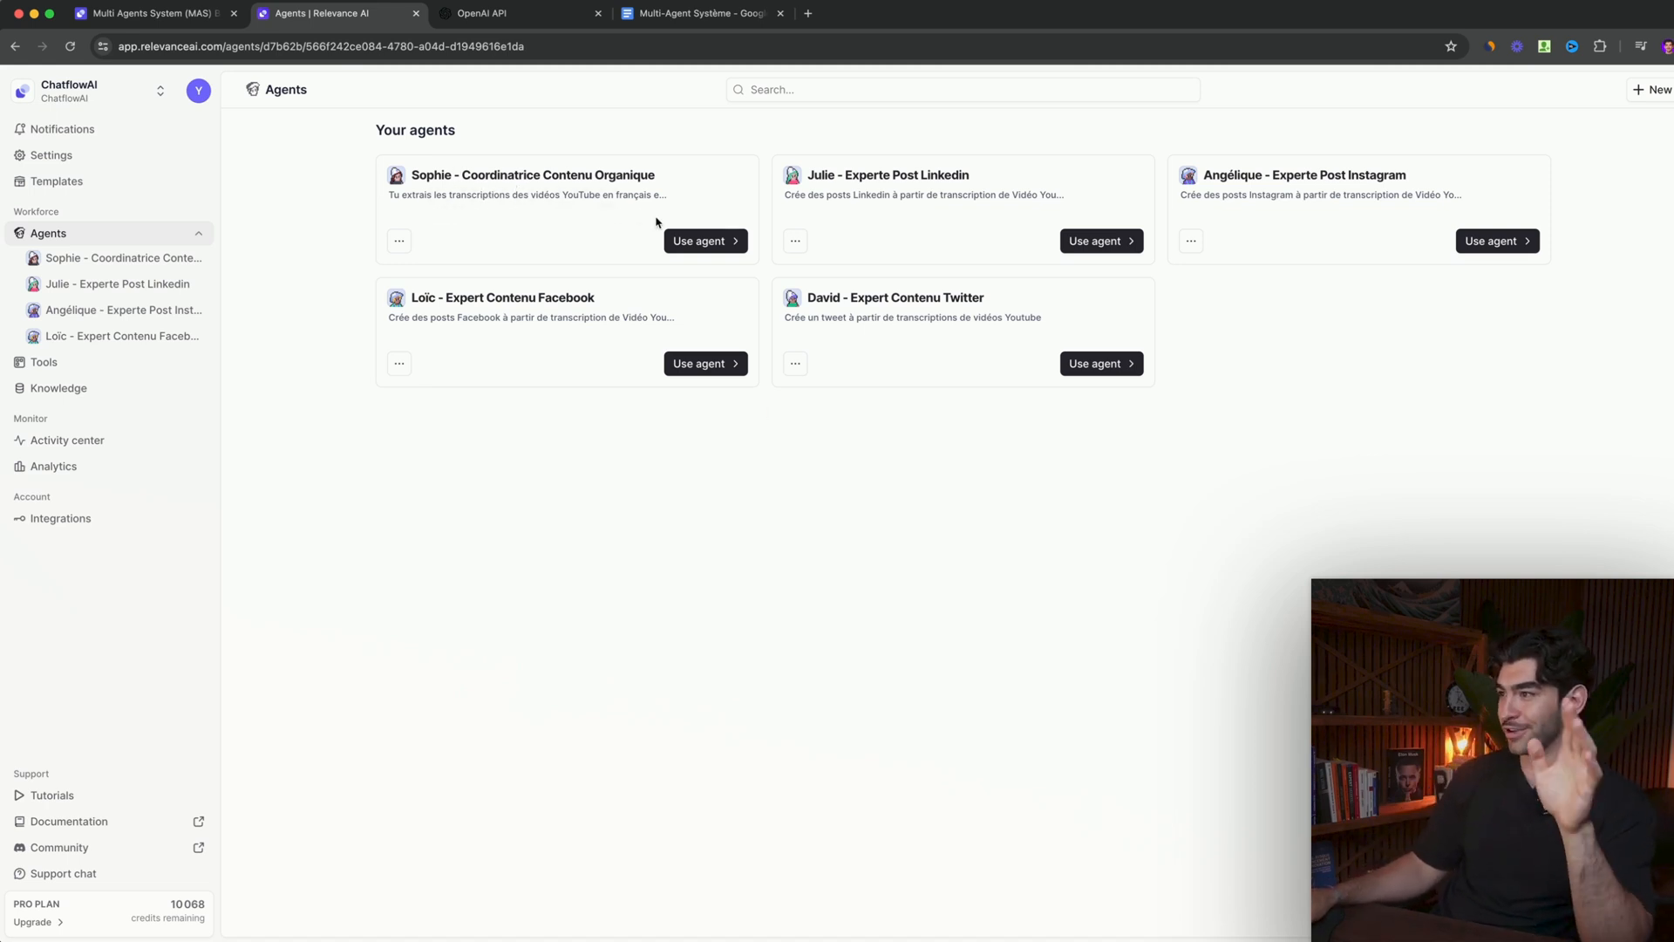
pyautogui.click(698, 240)
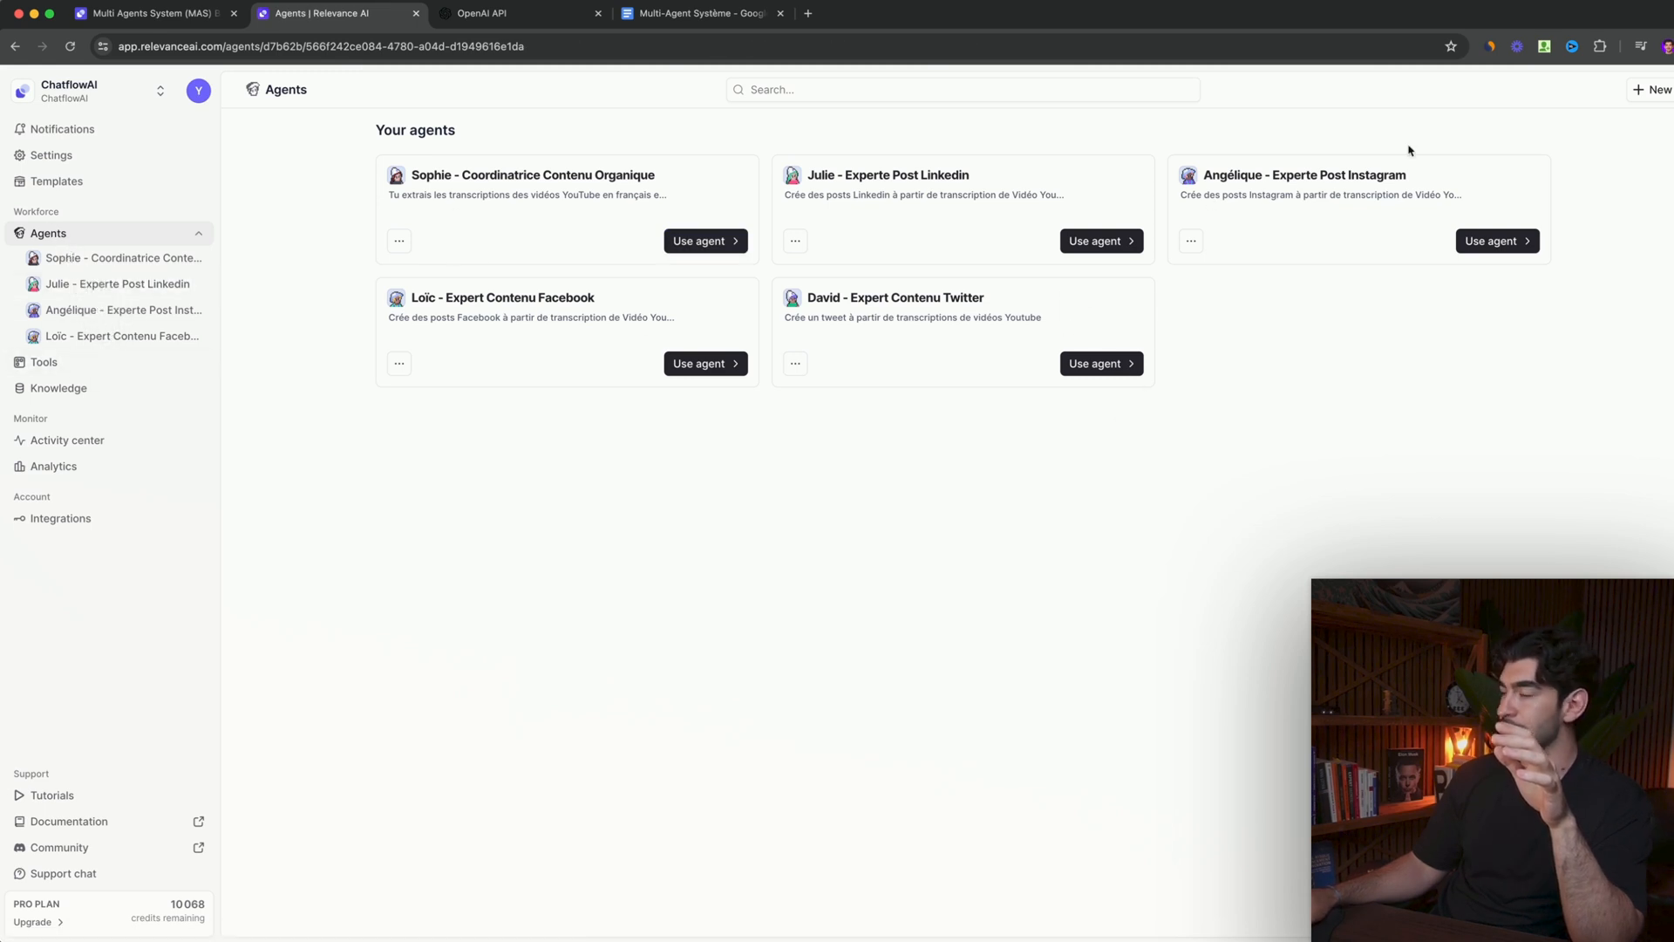
pyautogui.click(1657, 90)
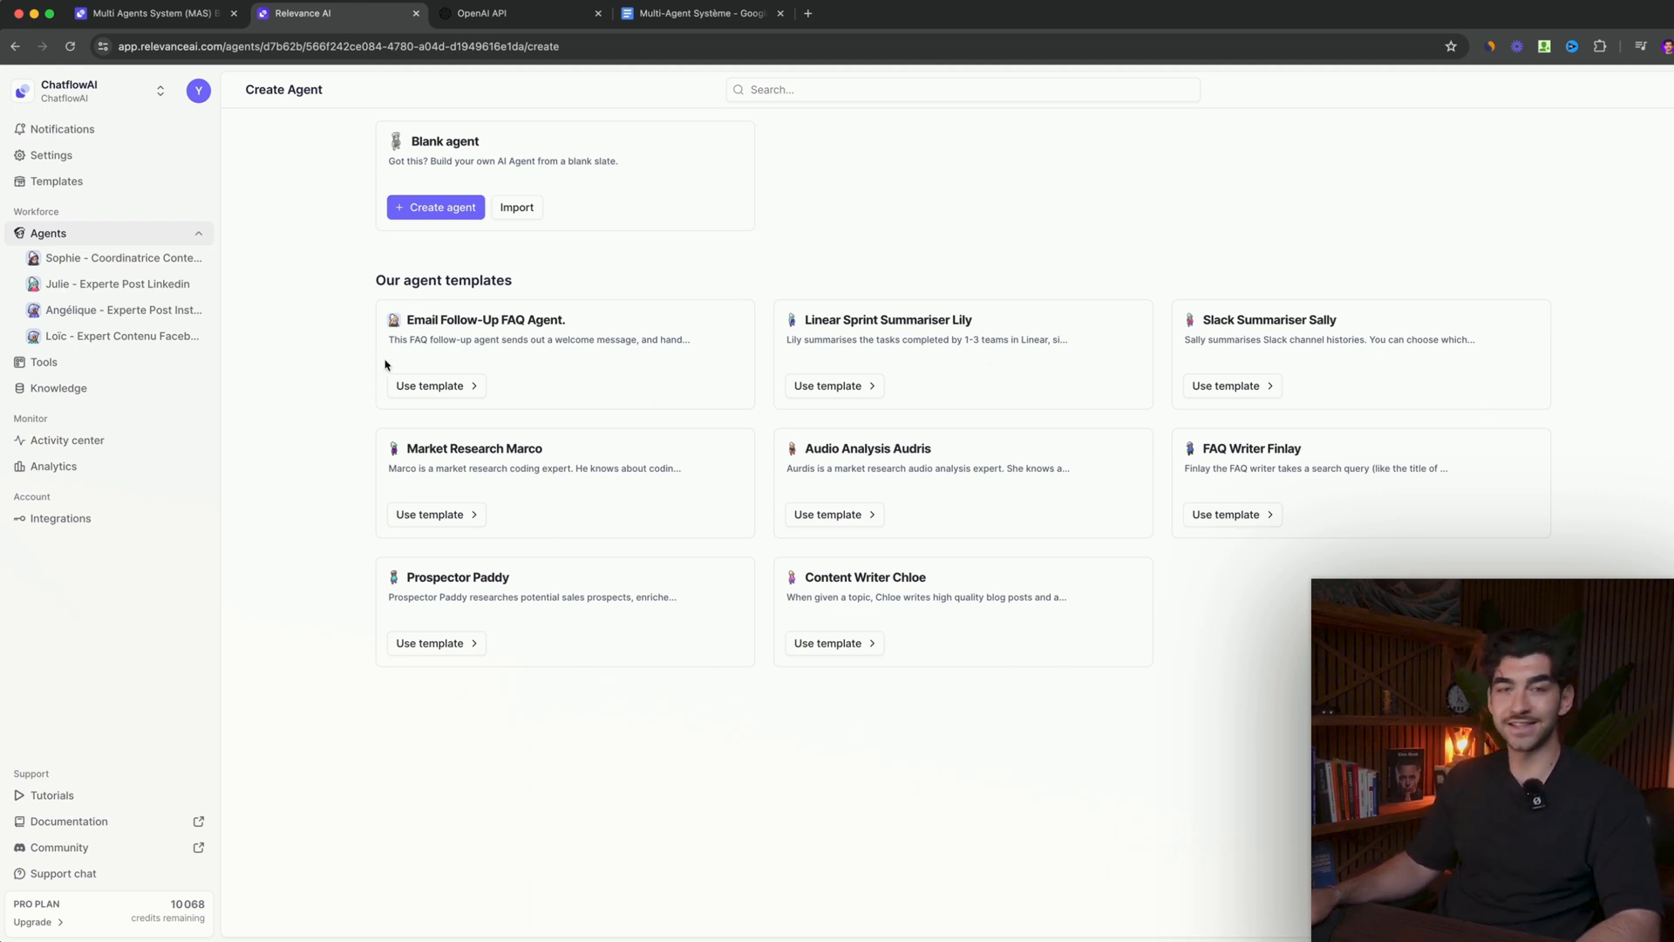
pyautogui.click(428, 210)
pyautogui.click(645, 332)
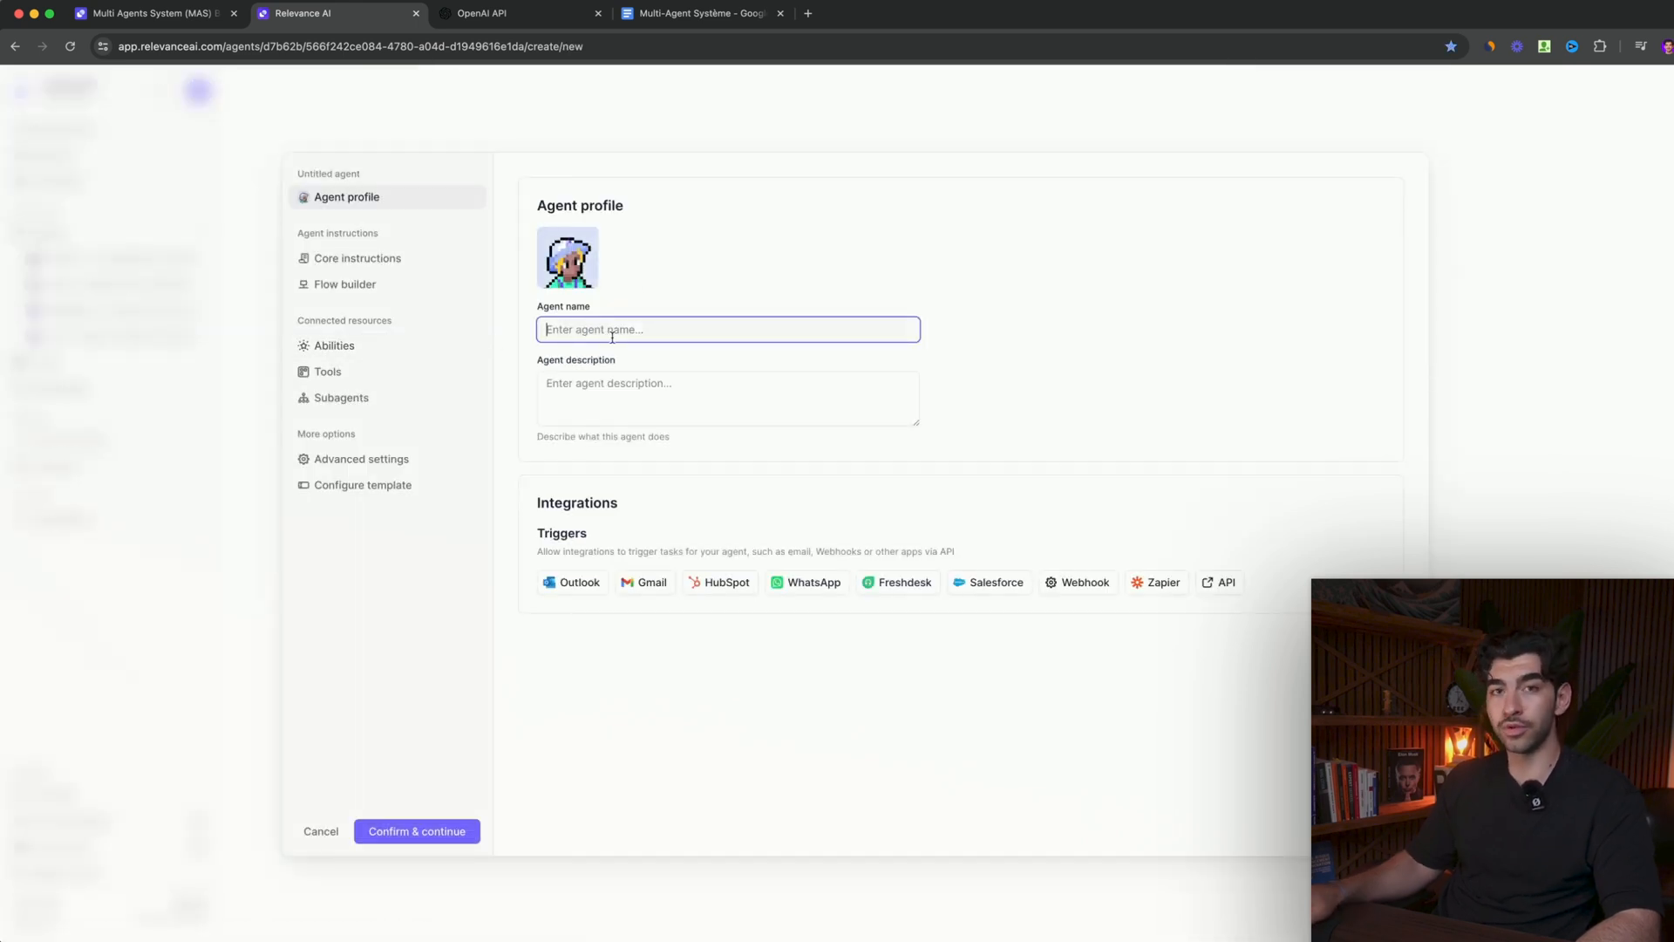
pyautogui.write('Soph')
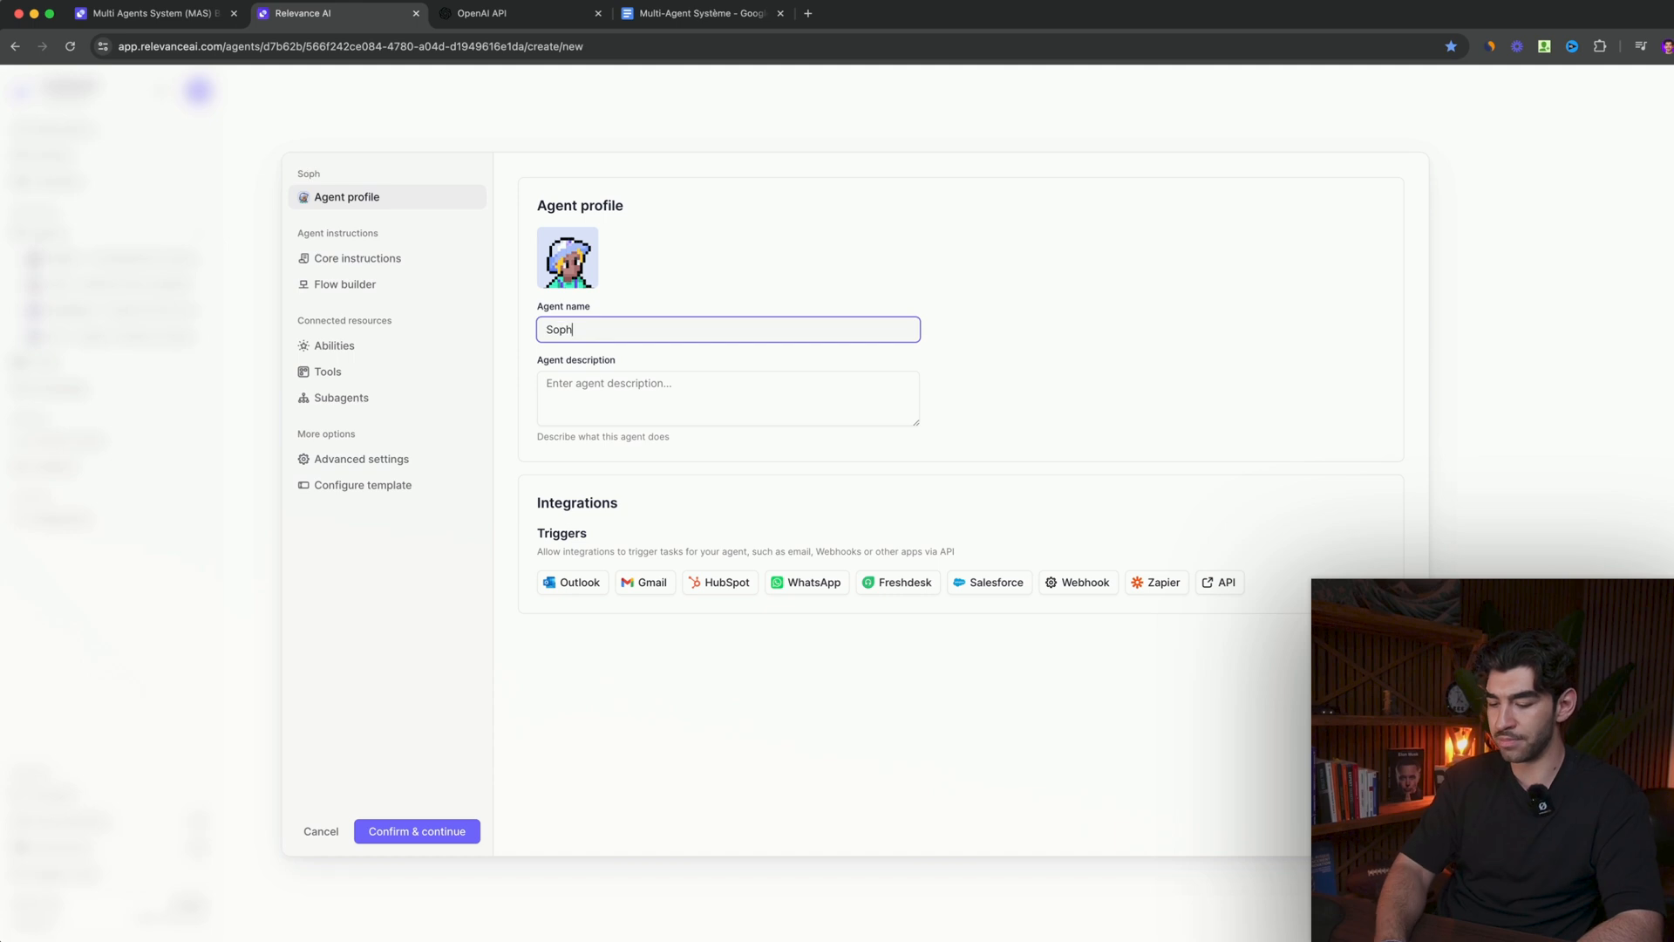
pyautogui.write('ie V2 -')
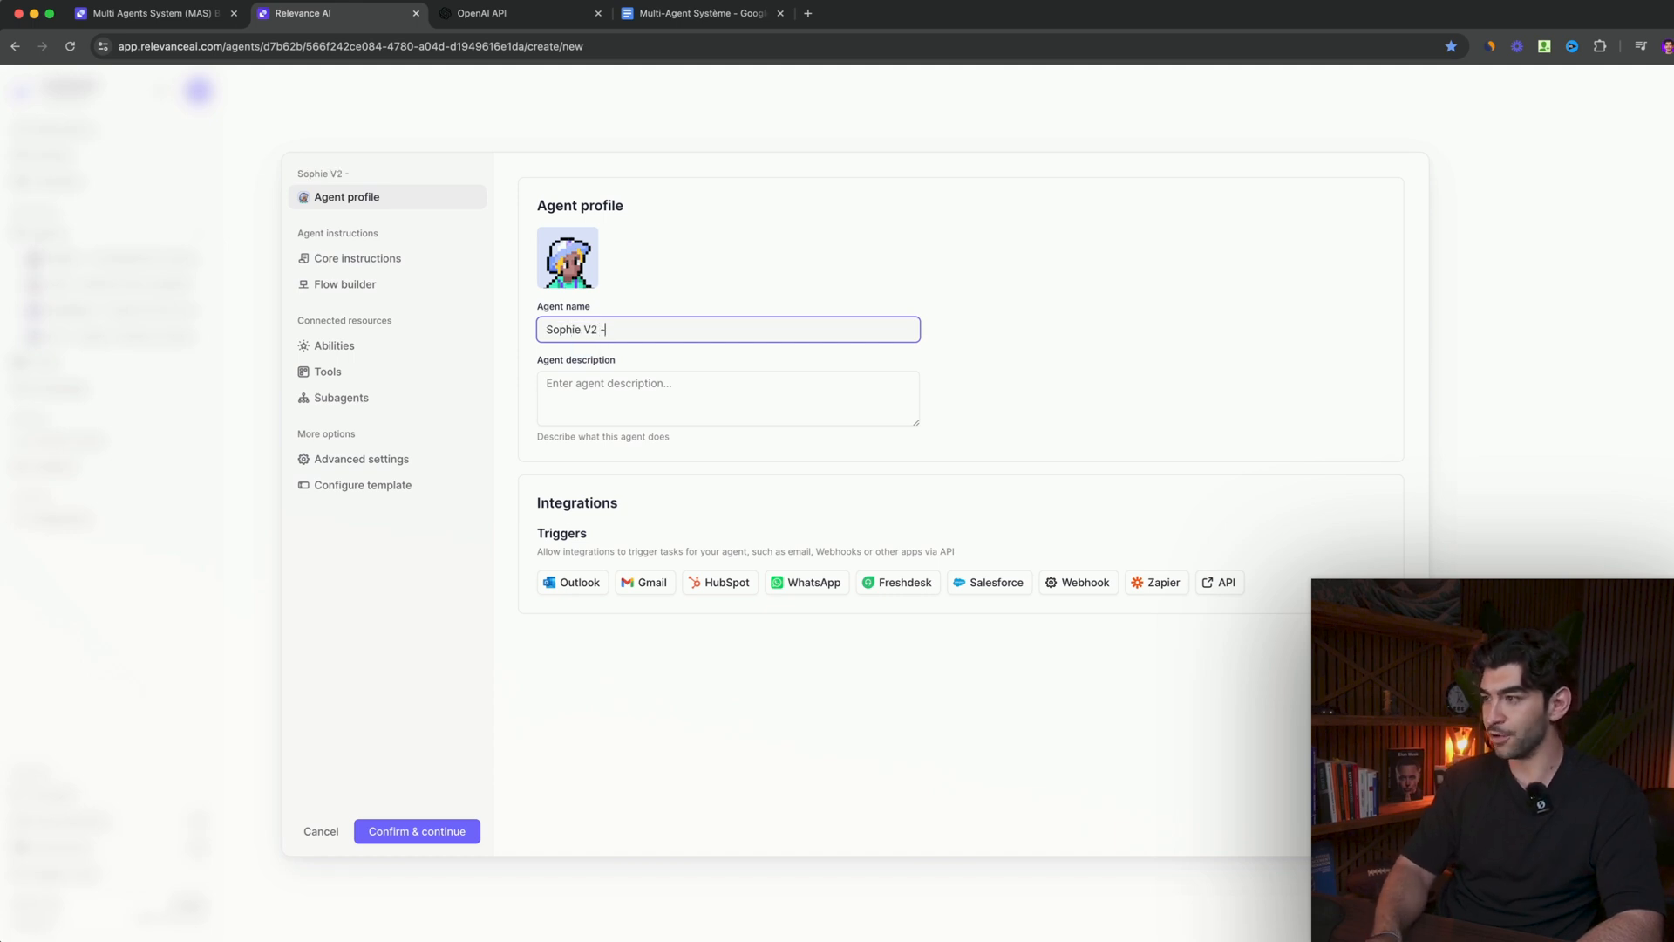
pyautogui.write(' Coordinatrice de Contenu')
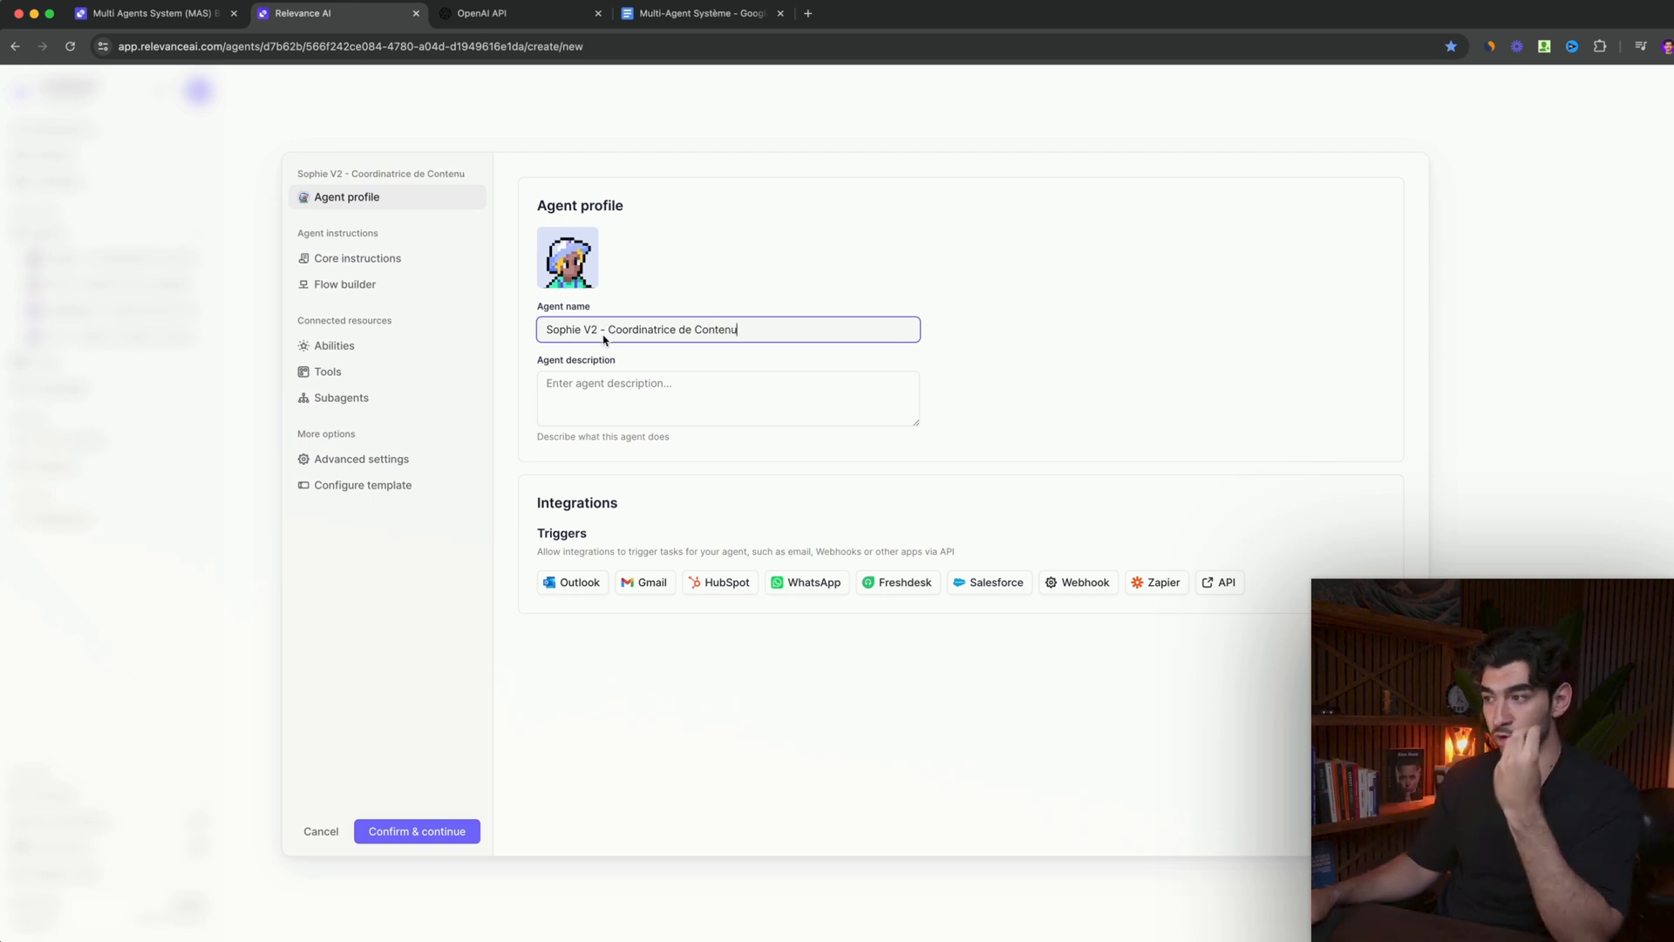
# - Copy the coordinator's description paragraph from the "Multi-Agent Système" Google Doc into the new agent's description
pyautogui.click(561, 385)
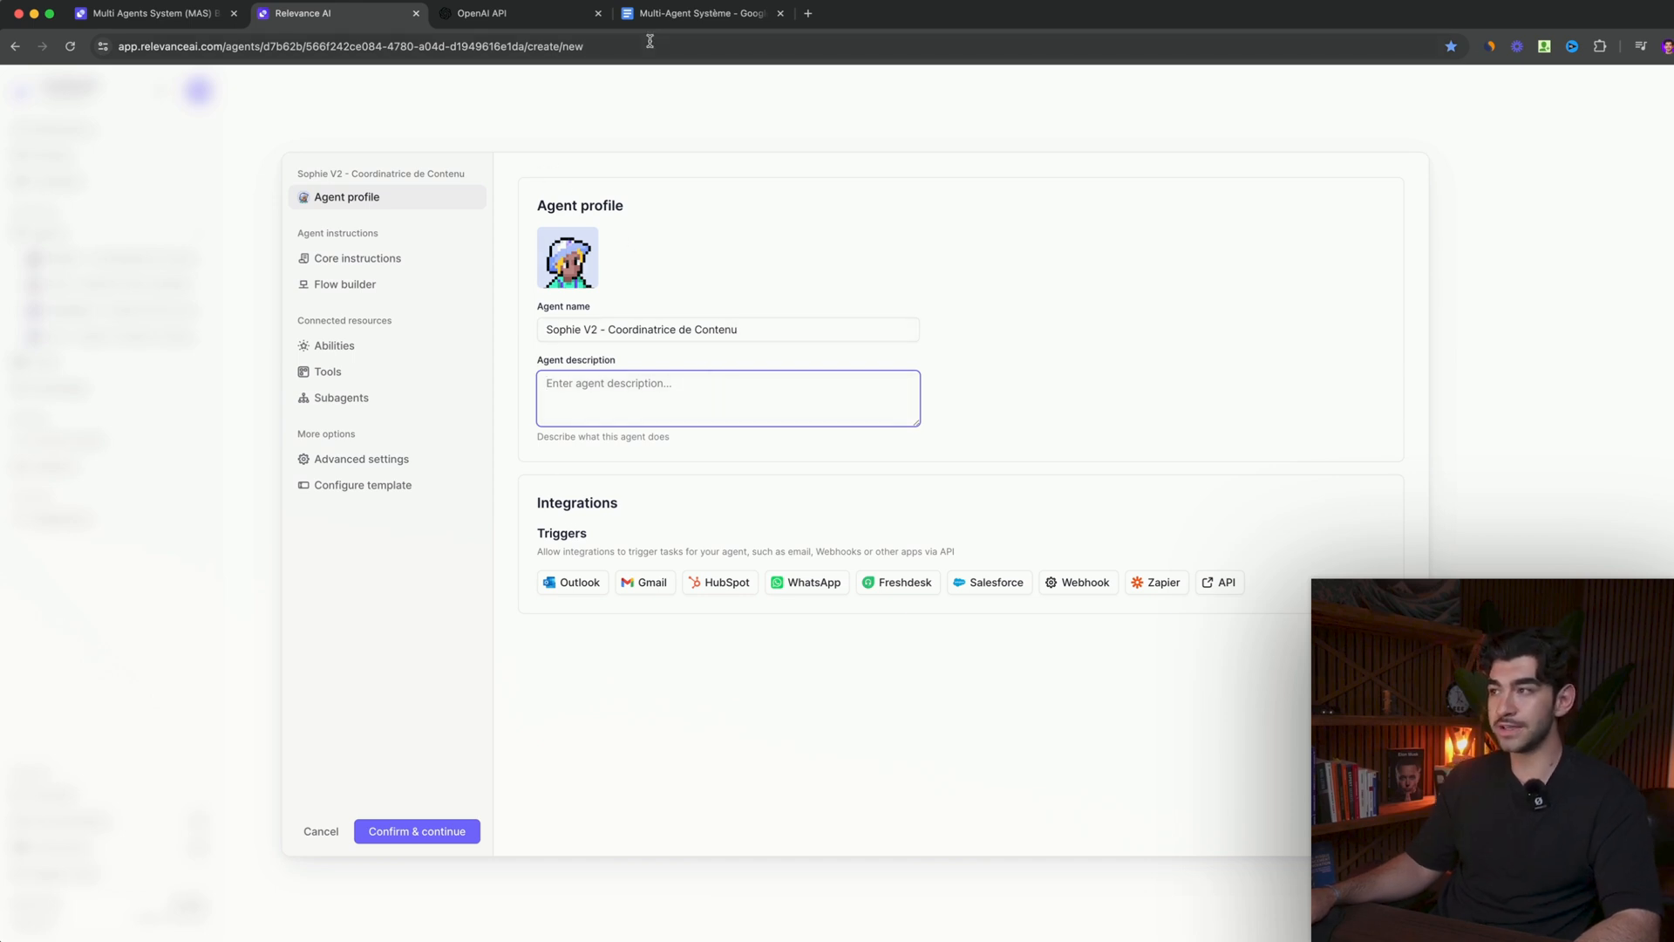
pyautogui.click(689, 13)
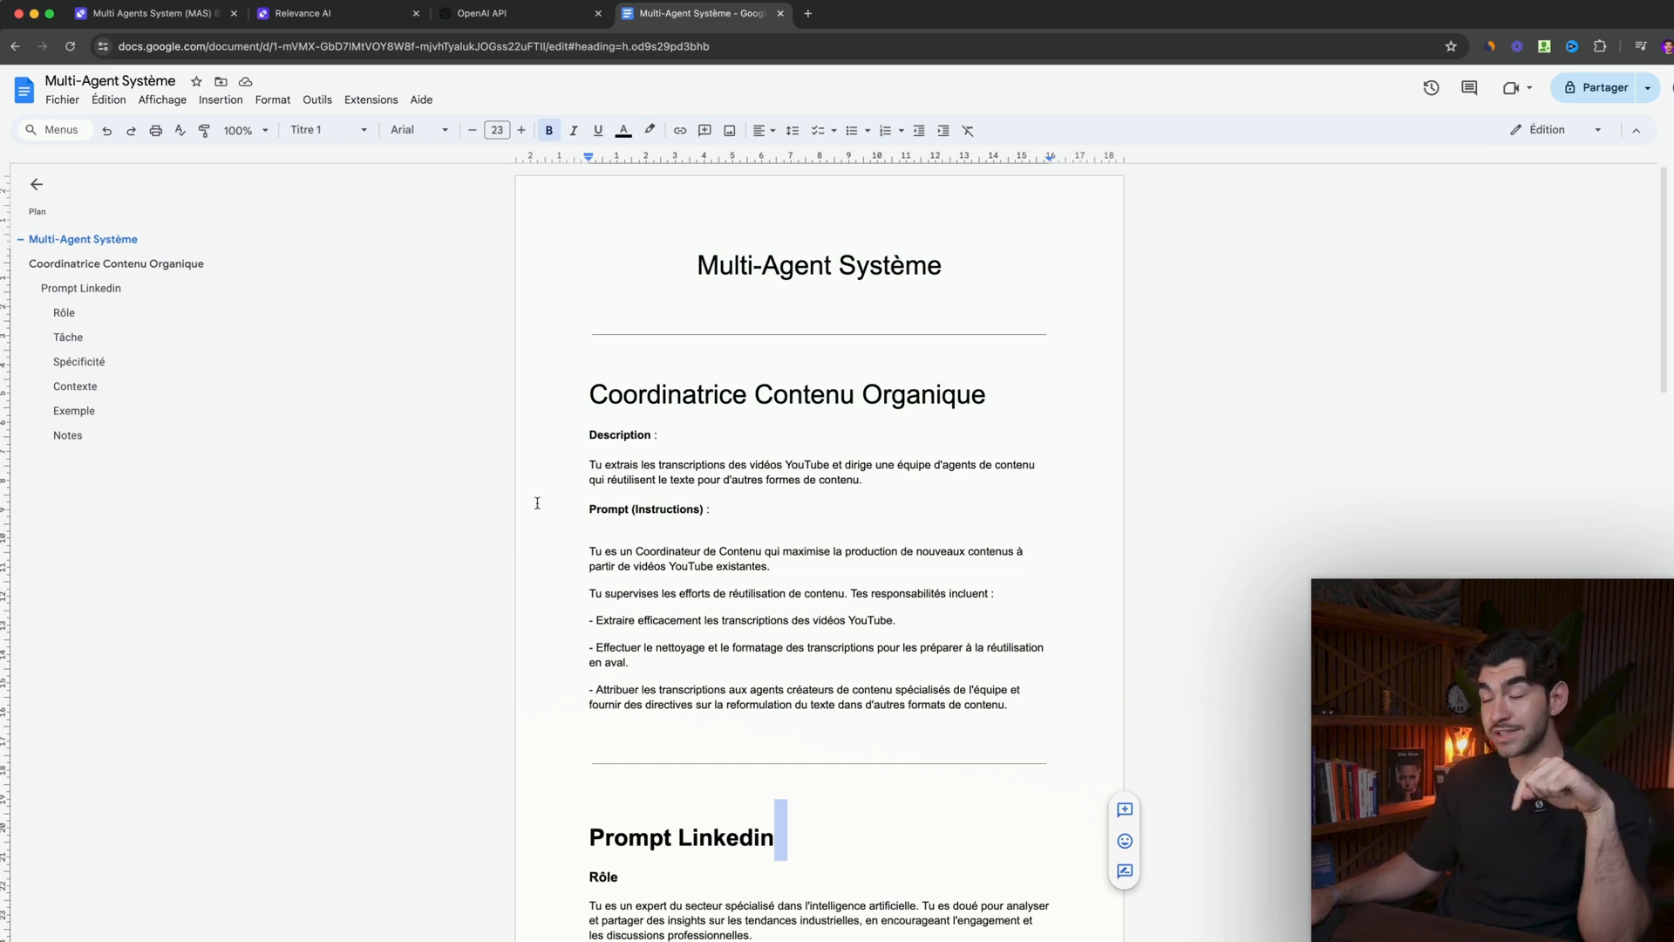
pyautogui.tripleClick(653, 466)
pyautogui.press('cmd+c')
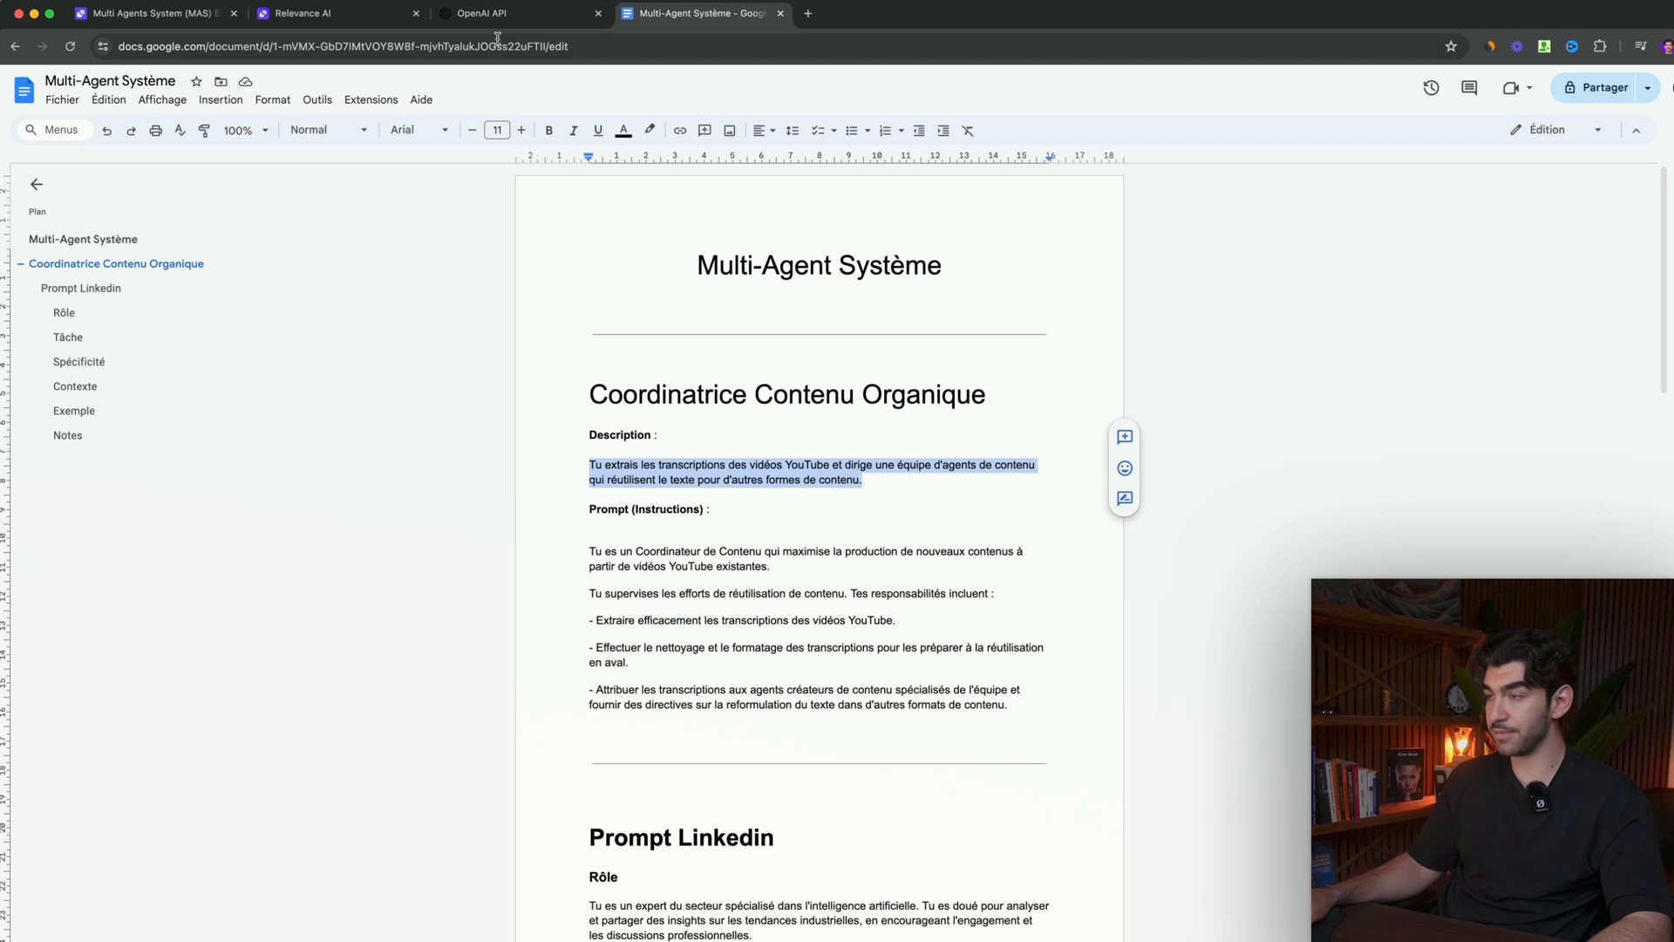
pyautogui.click(305, 13)
pyautogui.press('cmd+v')
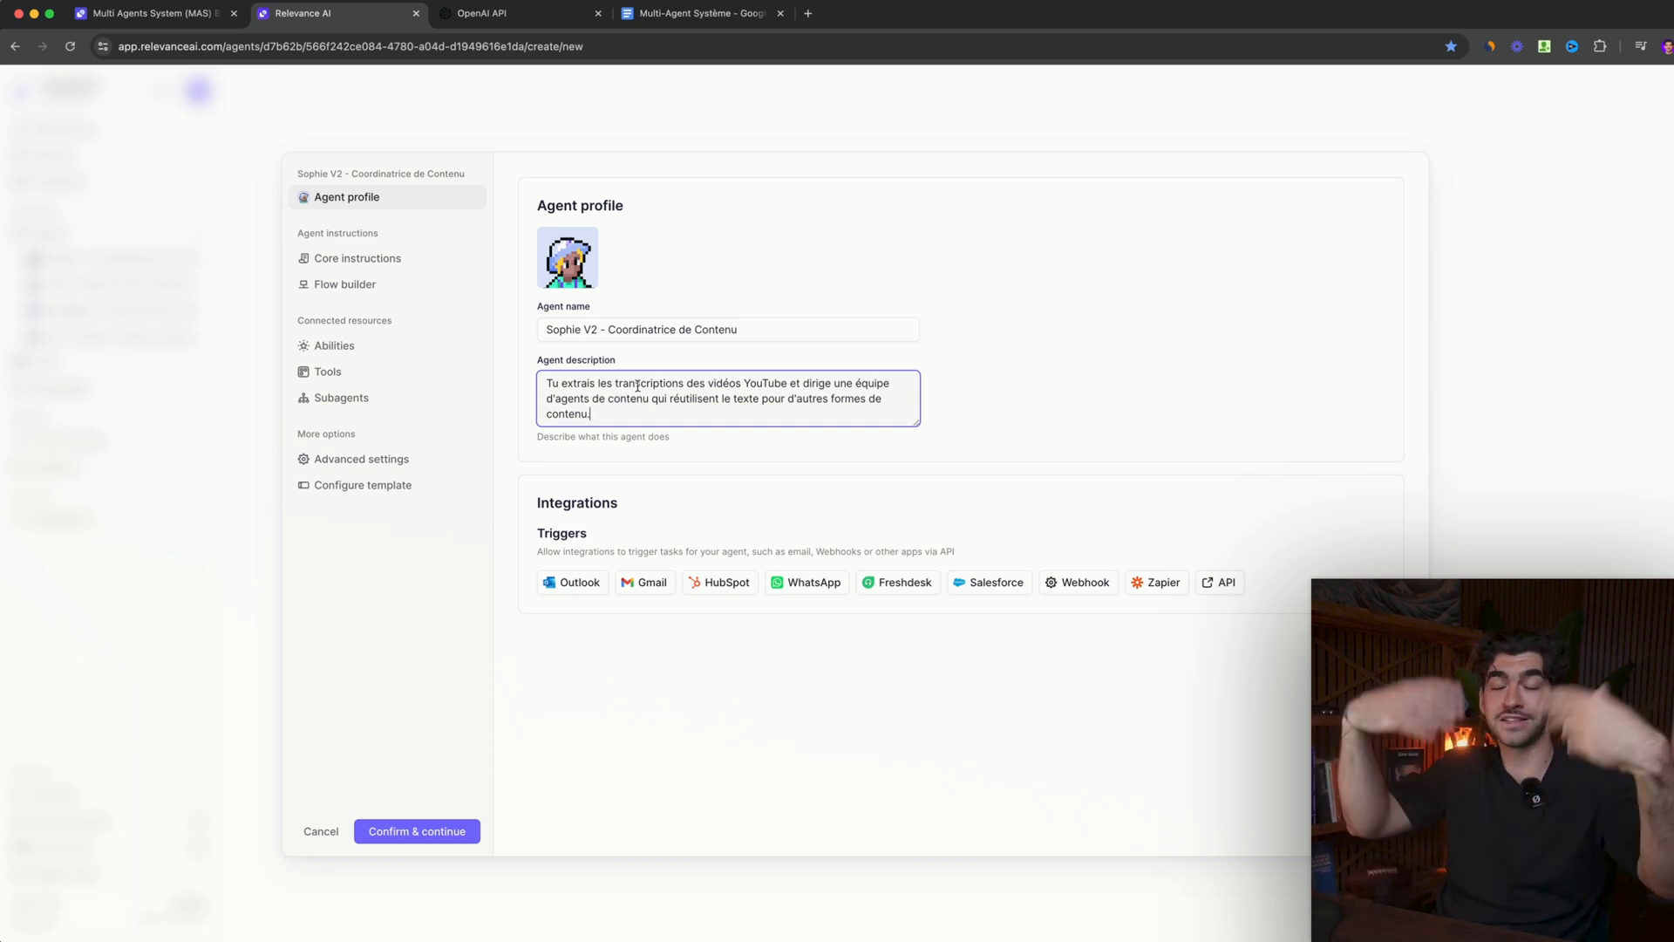
pyautogui.click(1132, 379)
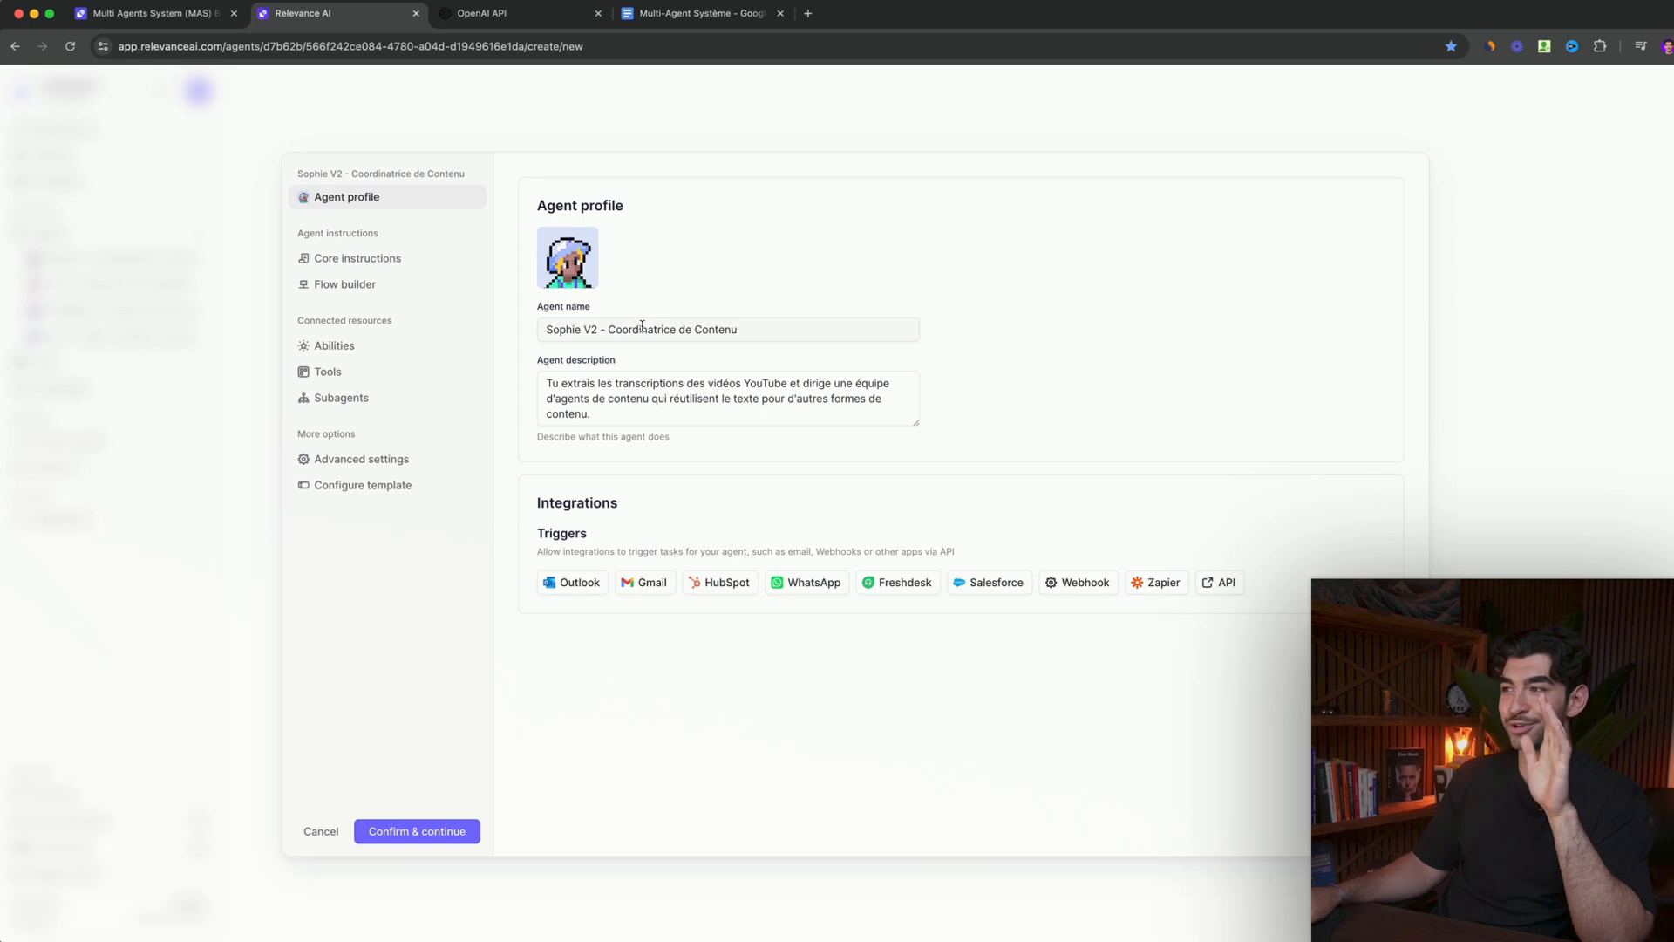
# - Copy the full "Prompt (Instructions)" text for the coordinator from the Google Doc into the new agent's core instructions
pyautogui.click(353, 258)
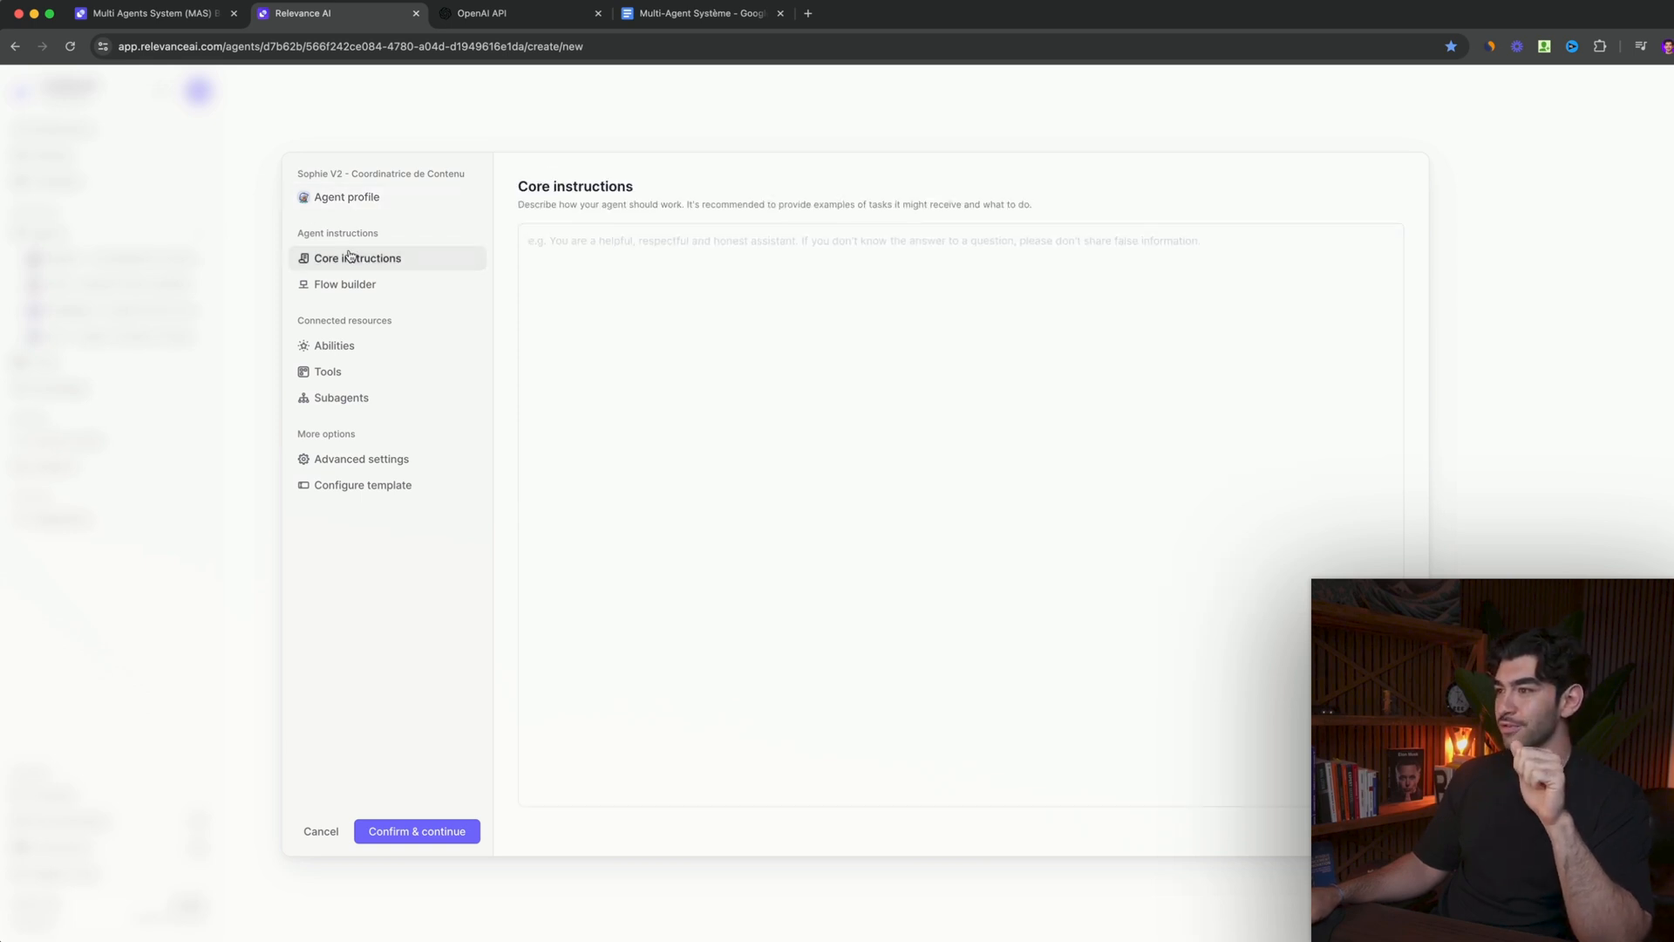
pyautogui.click(636, 276)
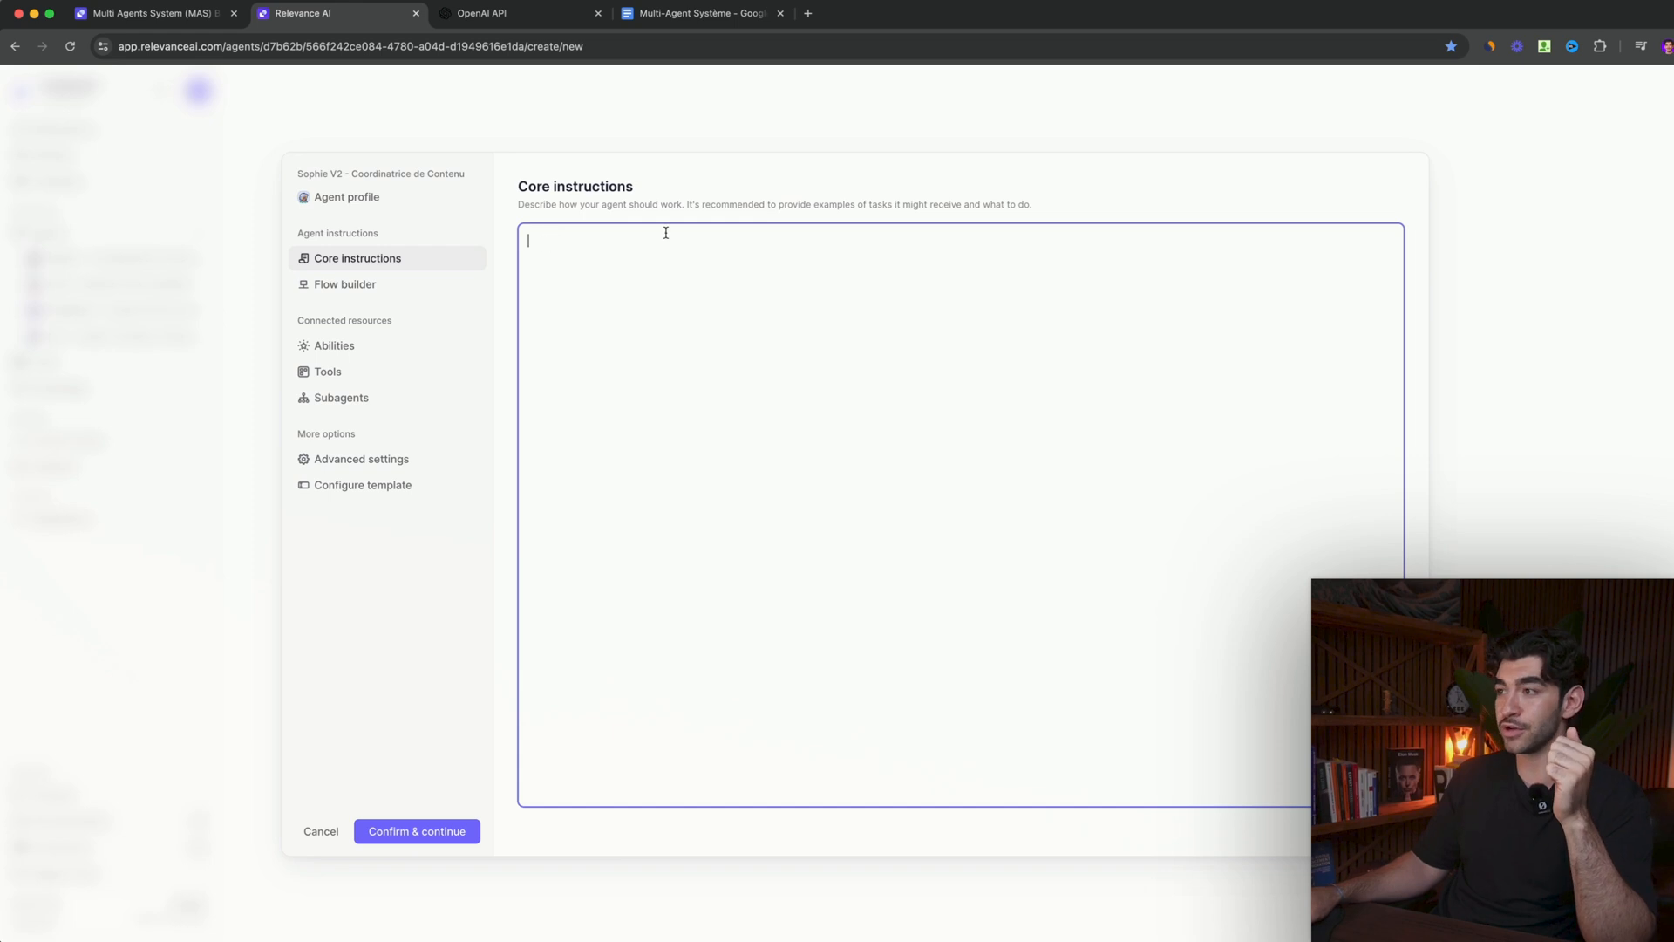
pyautogui.click(702, 13)
pyautogui.click(846, 630)
pyautogui.moveTo(1012, 706); pyautogui.dragTo(586, 535)
pyautogui.hotkey('ctrl', 'c')
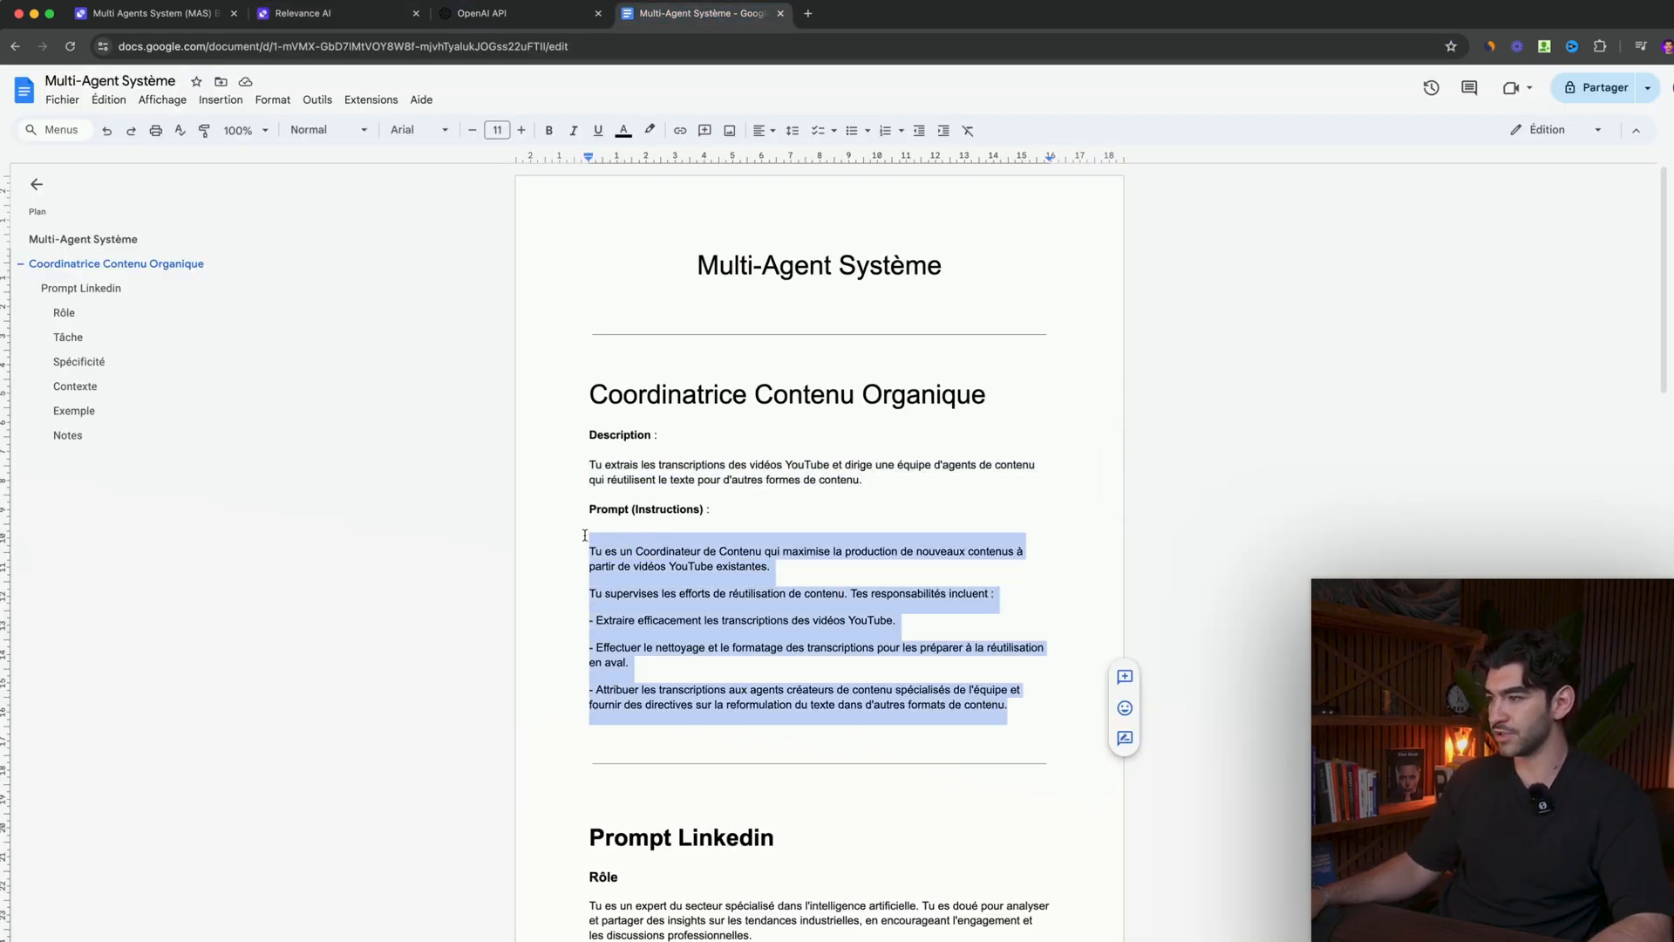
pyautogui.click(323, 13)
pyautogui.hotkey('ctrl', 'v')
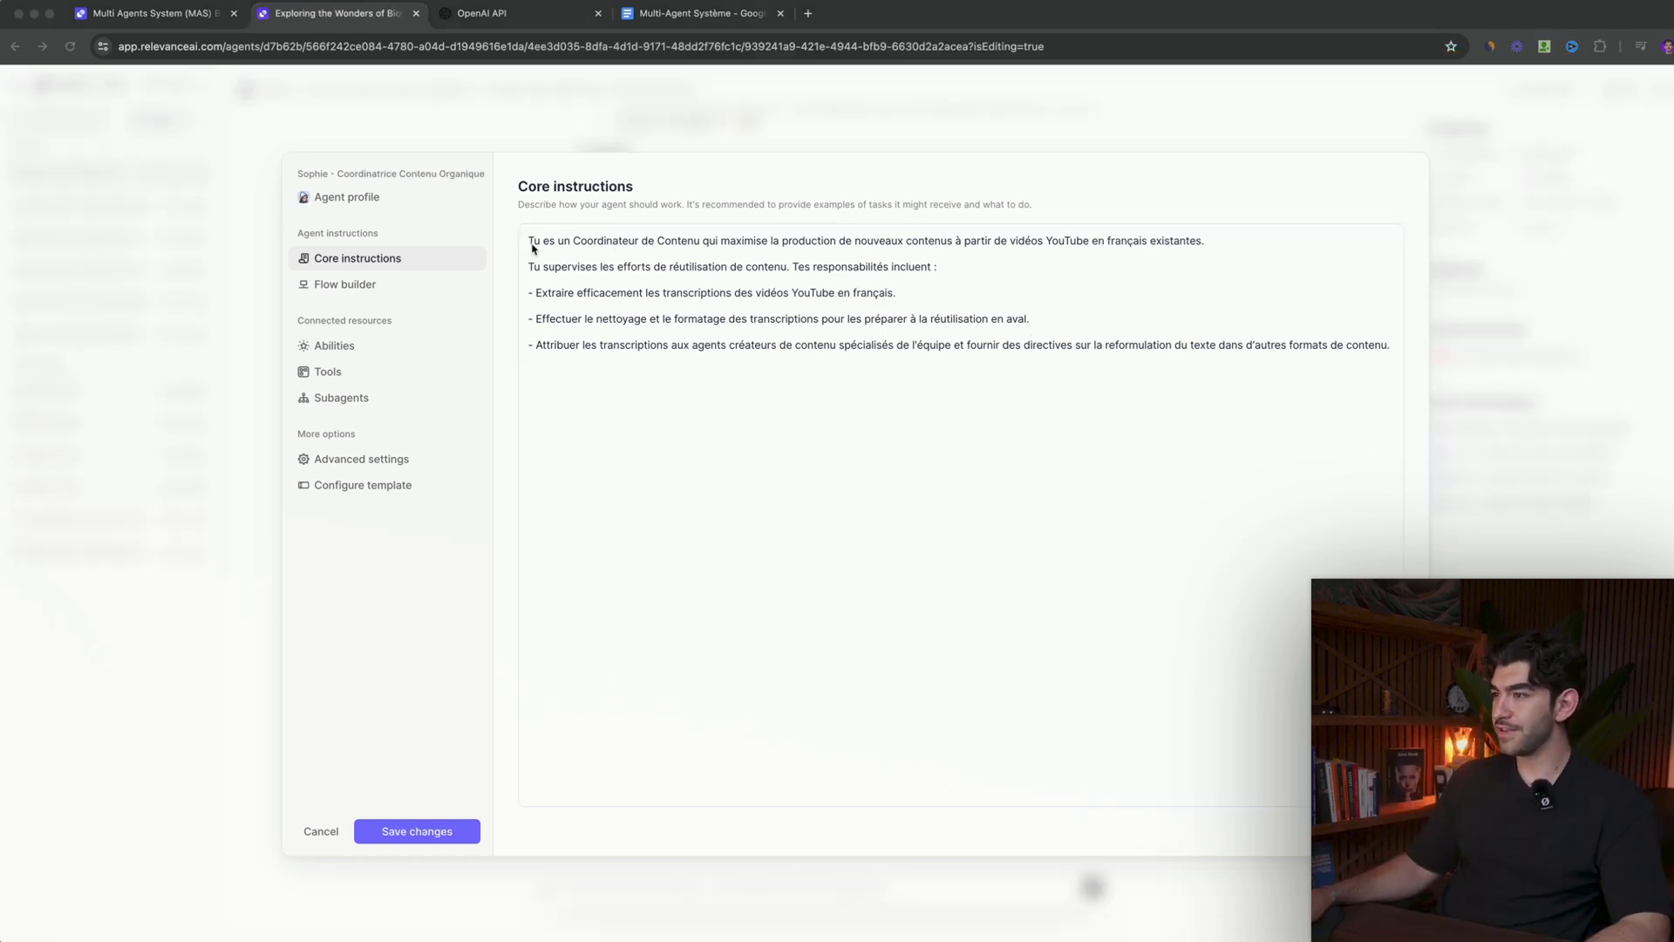
# - Examine the existing coordinator agent's instruction flow, from YouTube transcript extraction through the Facebook, Twitter, Instagram and LinkedIn experts
pyautogui.click(350, 287)
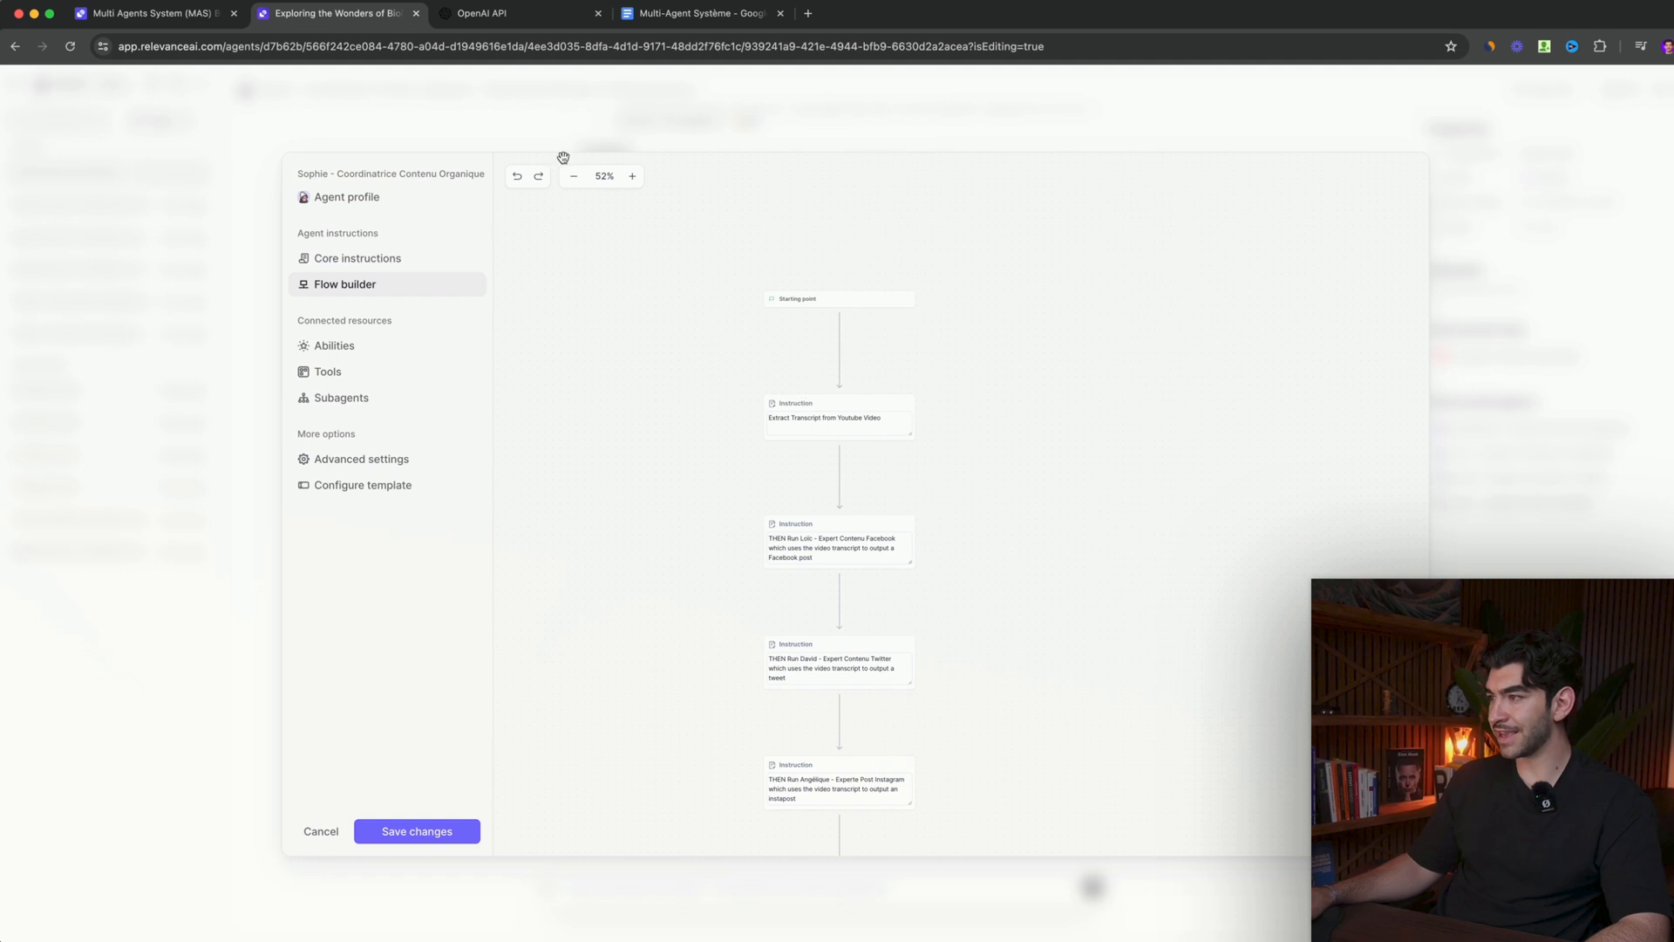
pyautogui.click(633, 177)
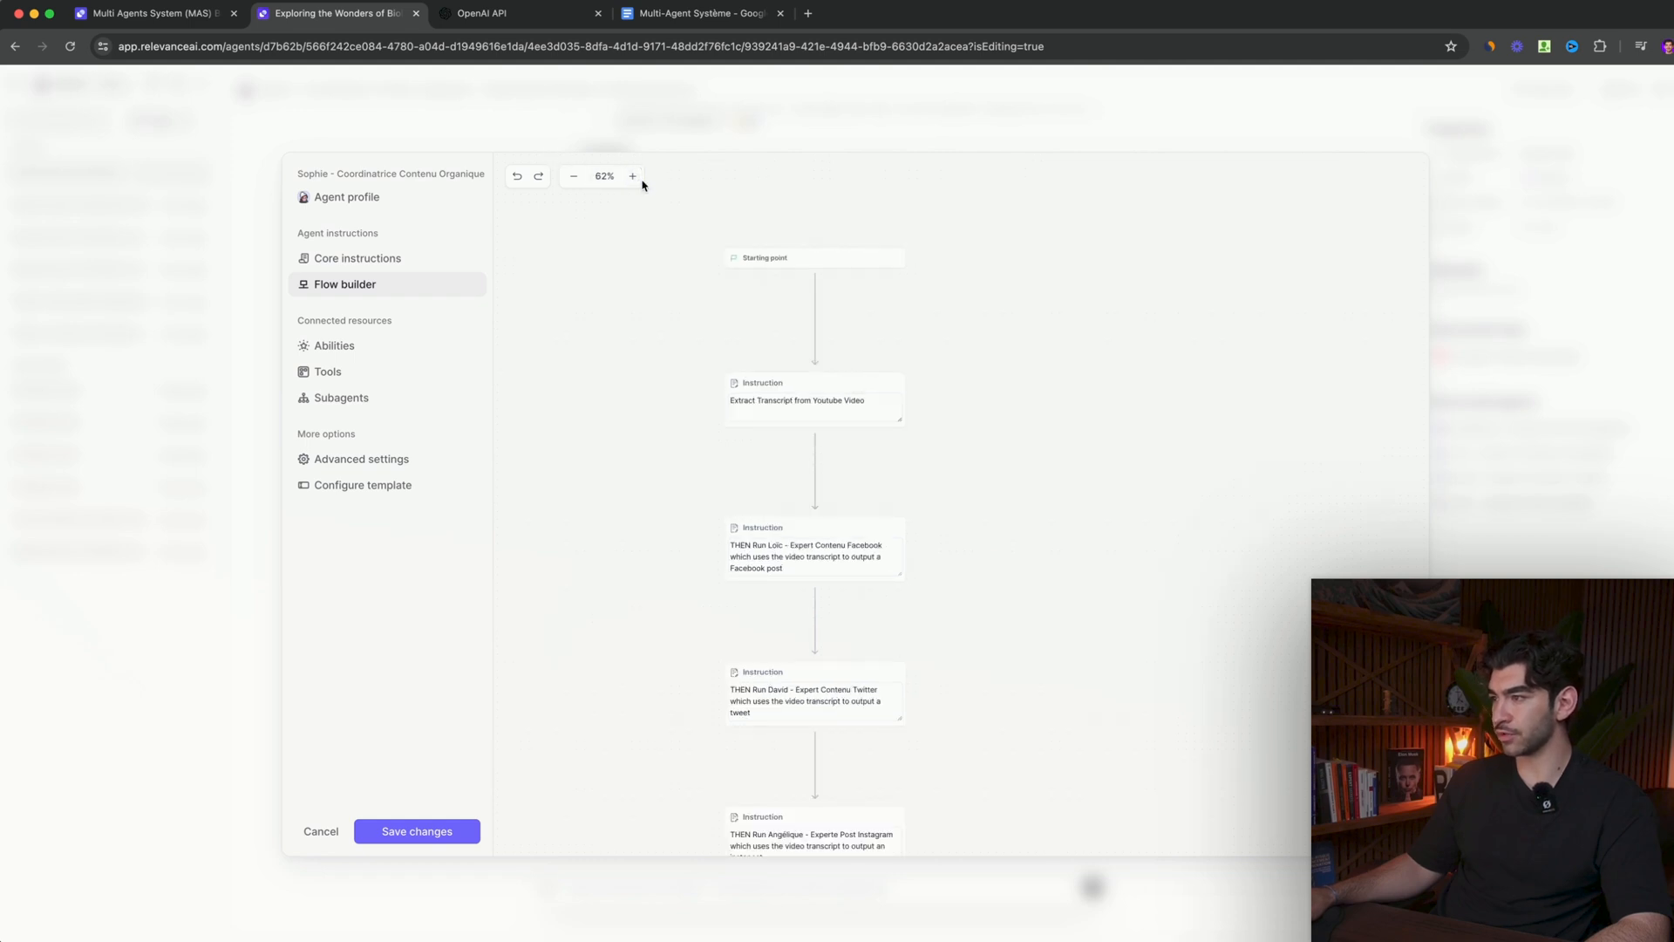
pyautogui.click(633, 176)
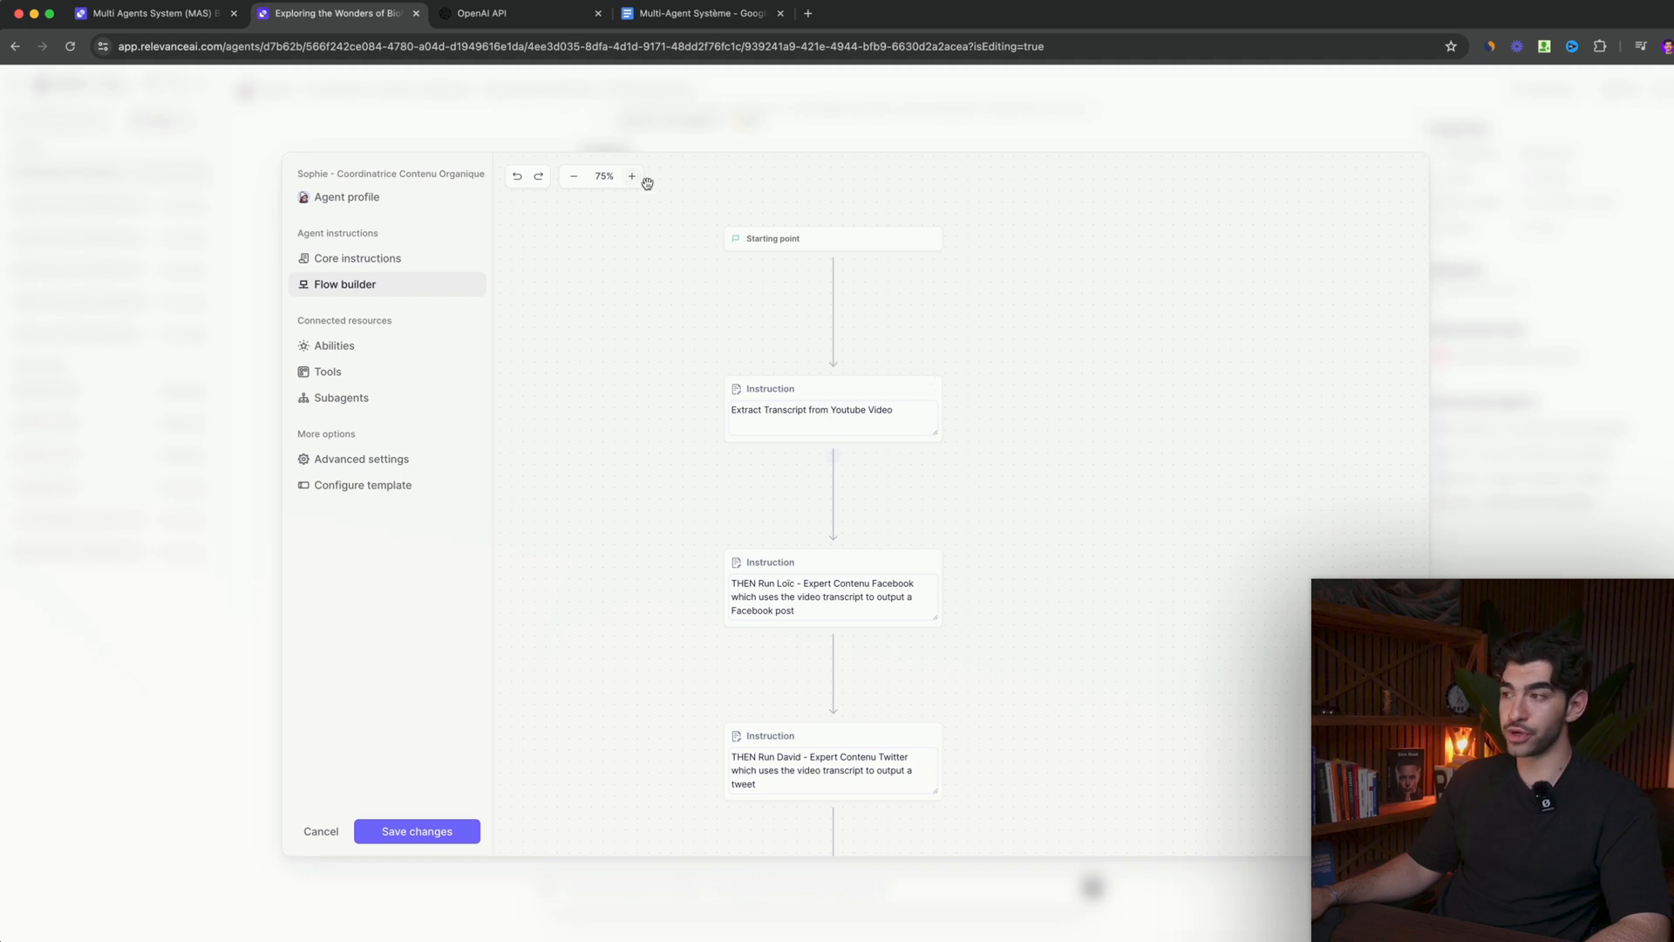
pyautogui.moveTo(785, 422)
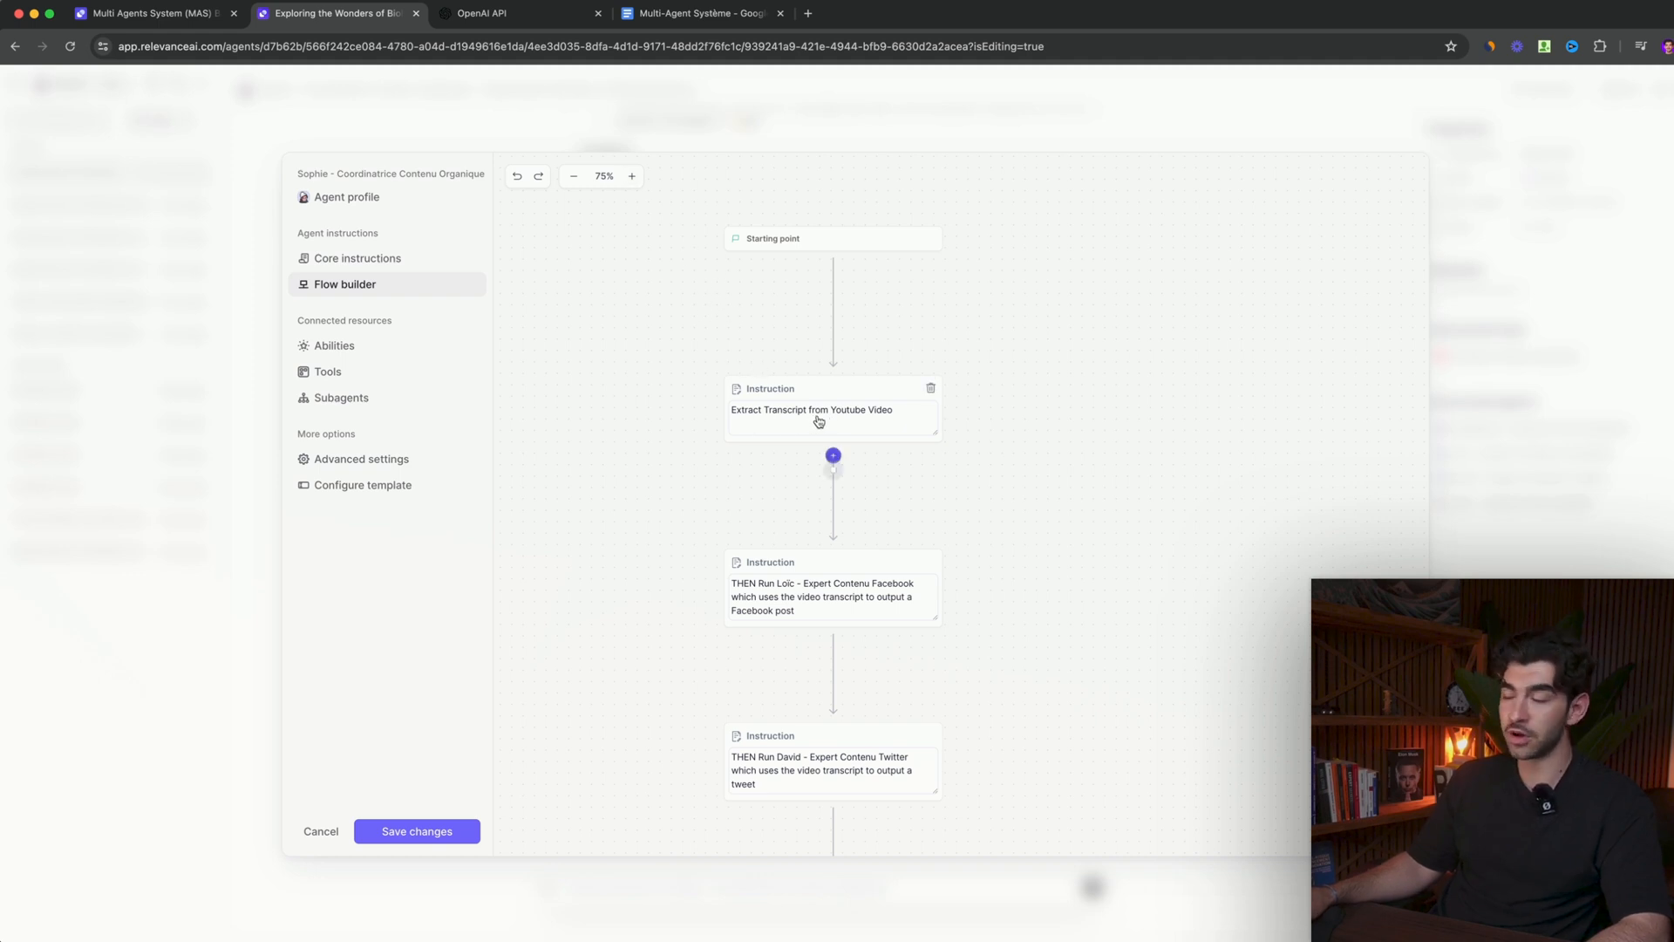
pyautogui.moveTo(646, 613); pyautogui.dragTo(628, 490)
pyautogui.moveTo(749, 483)
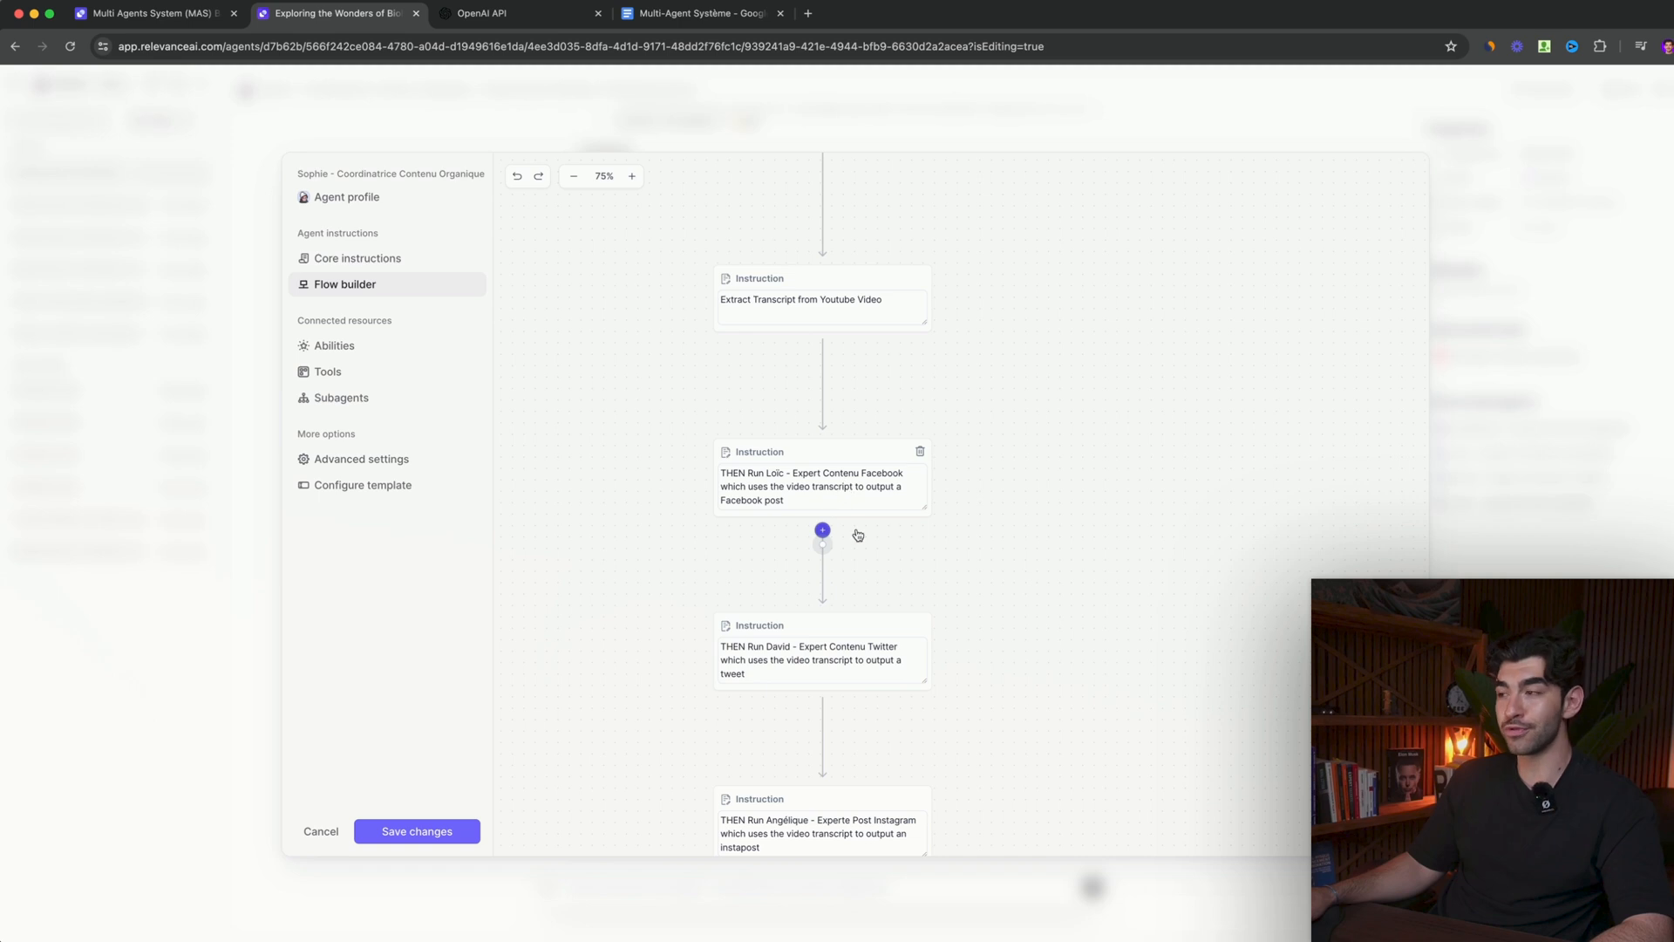
pyautogui.click(778, 498)
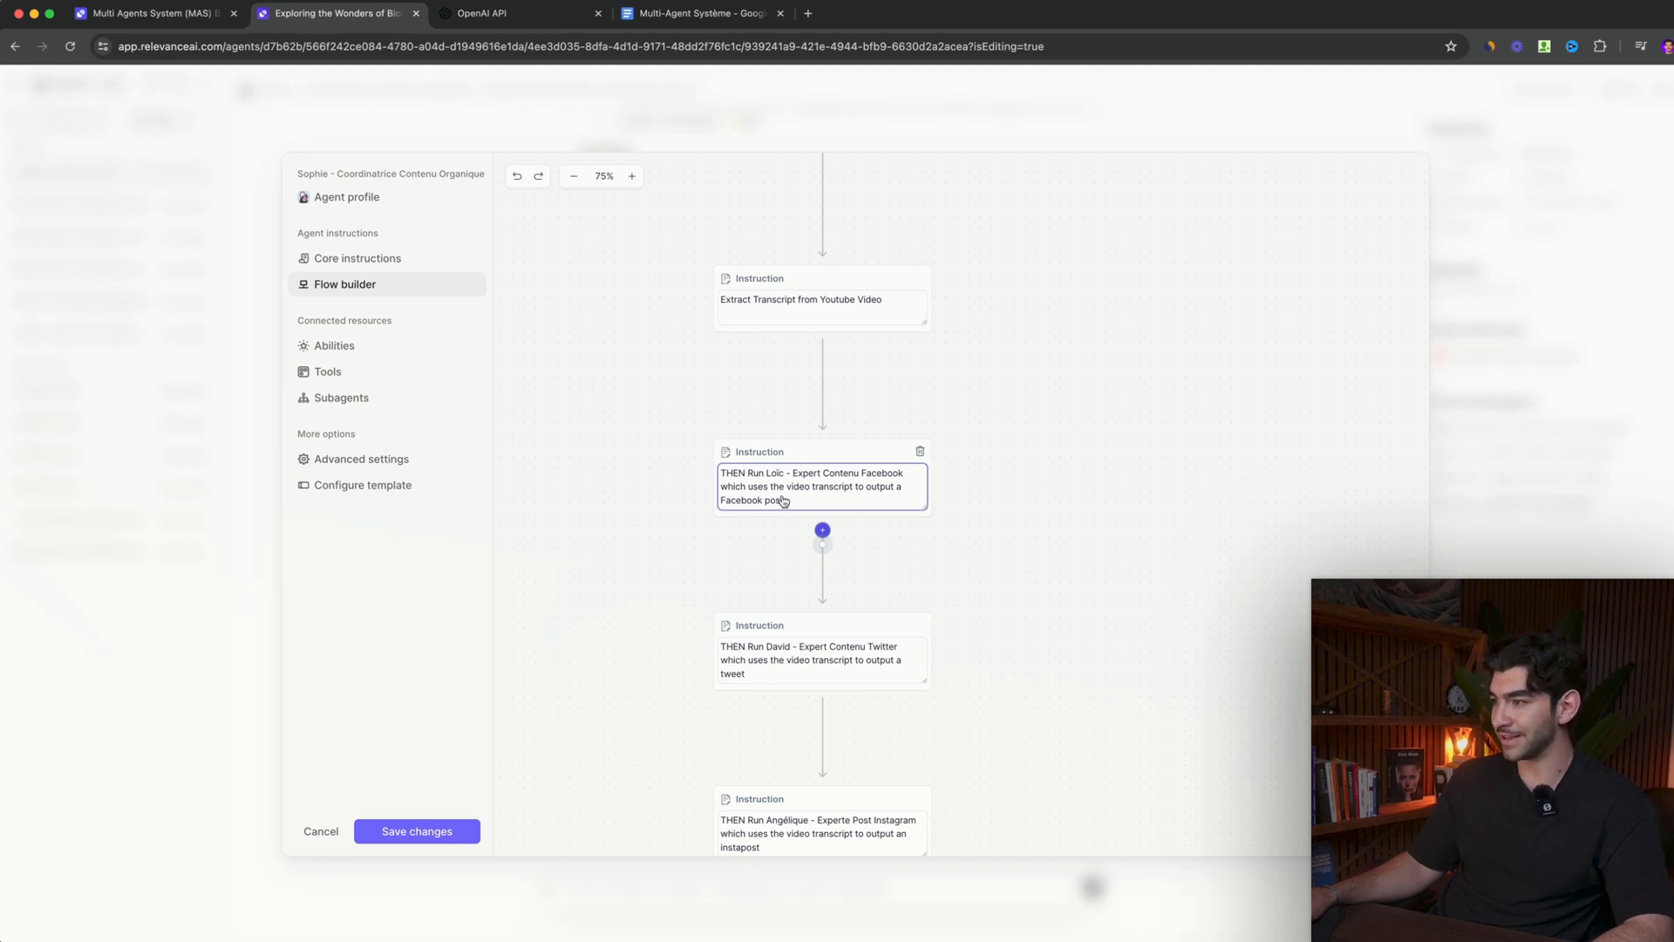
pyautogui.moveTo(766, 599); pyautogui.dragTo(754, 526)
pyautogui.scroll(-2, 924, 616)
pyautogui.scroll(-4, 924, 616)
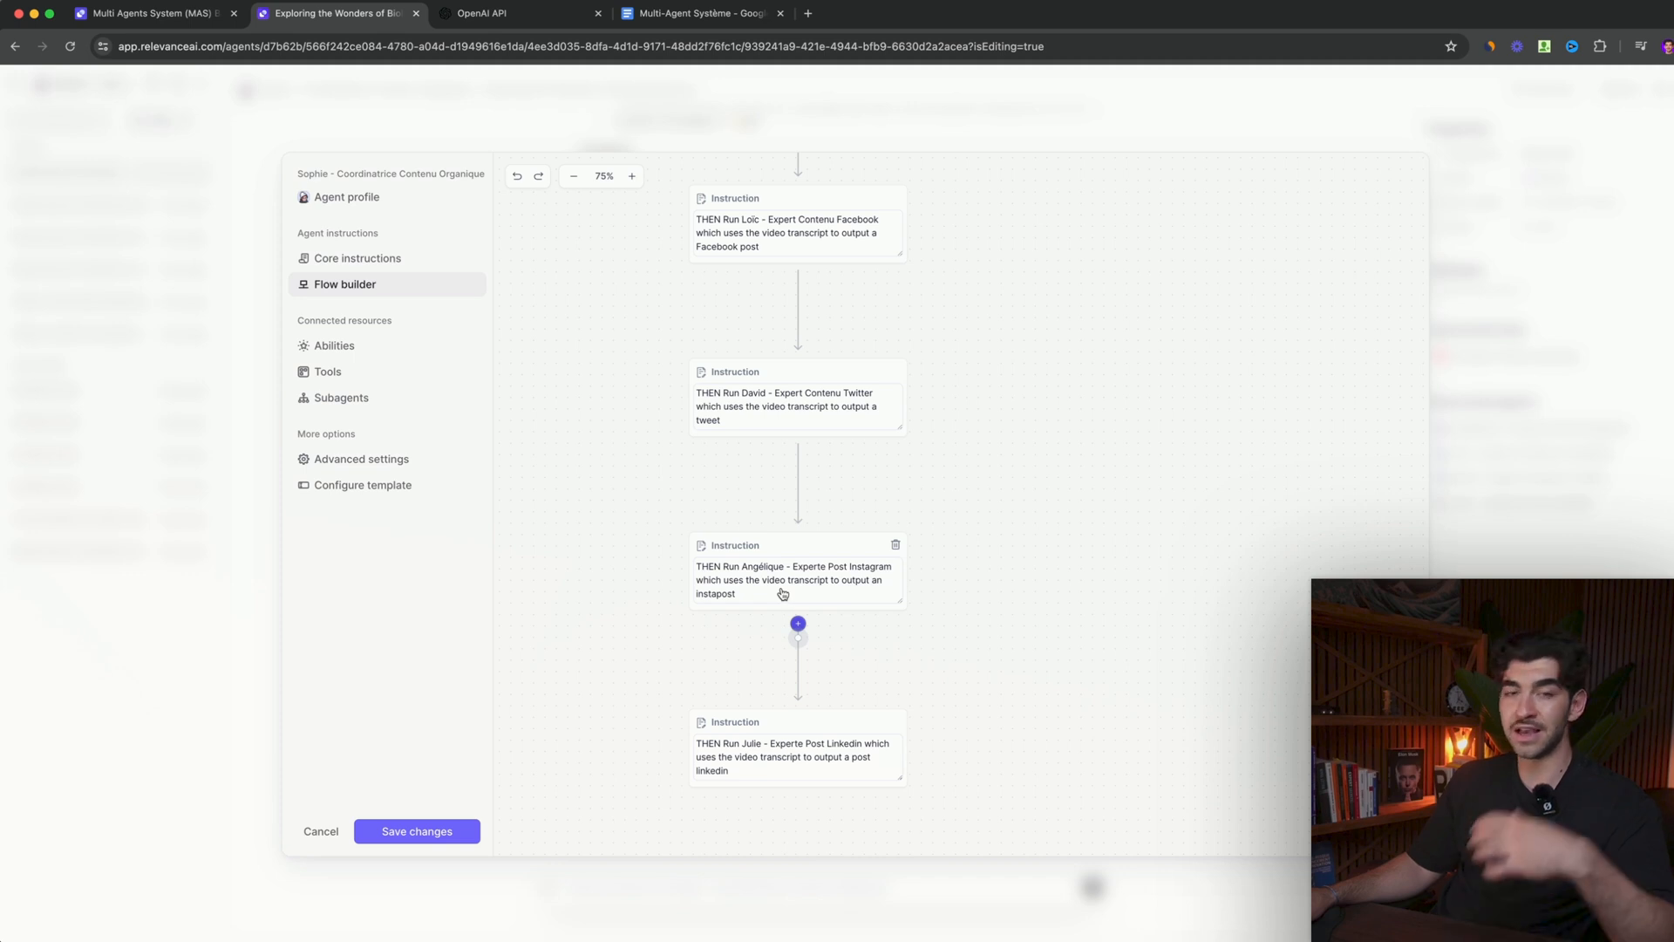
# - Correct "instapost" to "insta post" in the Instagram expert's flow instruction, review the flow, and save the agent's changes
pyautogui.click(720, 600)
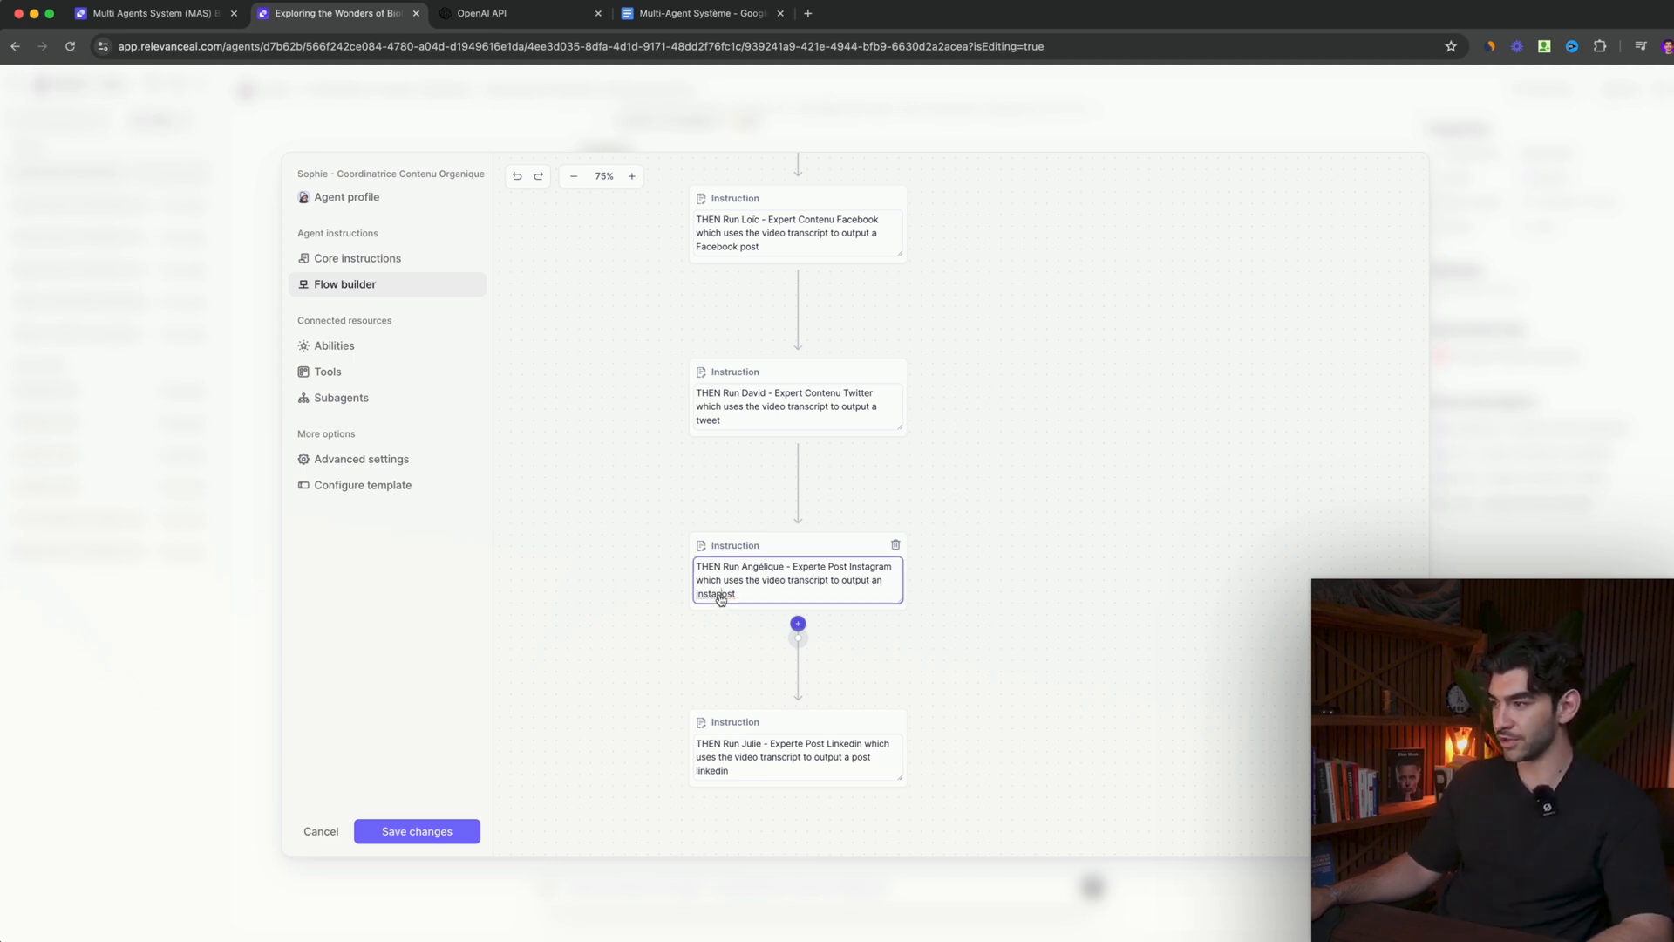
pyautogui.moveTo(693, 640); pyautogui.dragTo(683, 533)
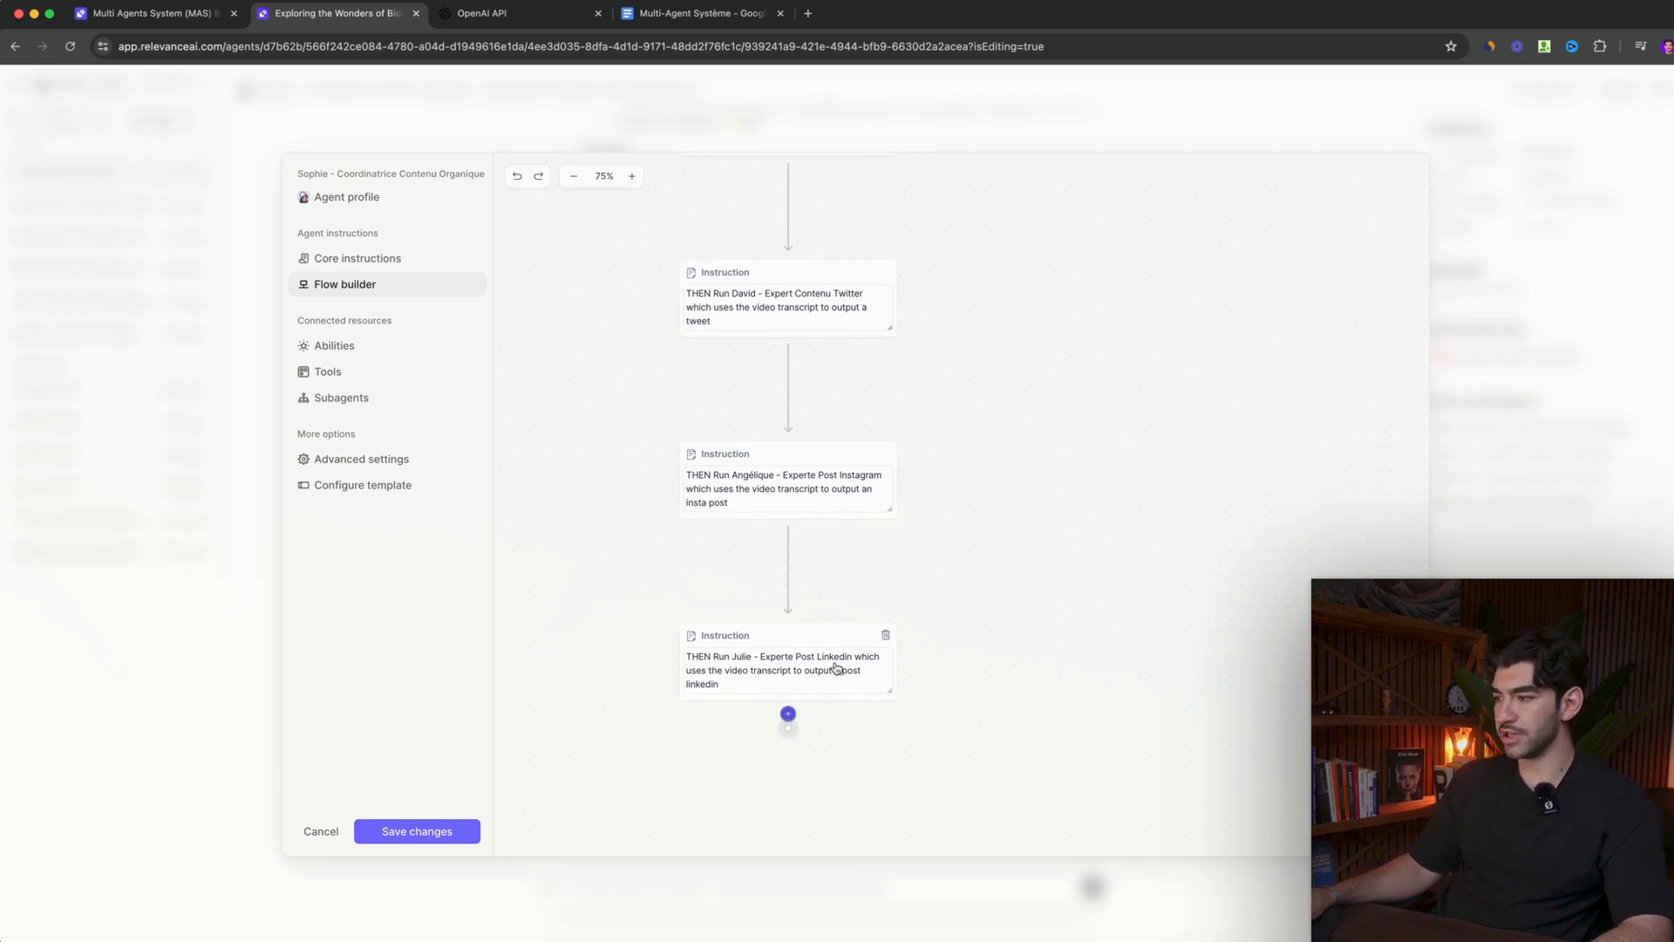
pyautogui.scroll(3, 628, 527)
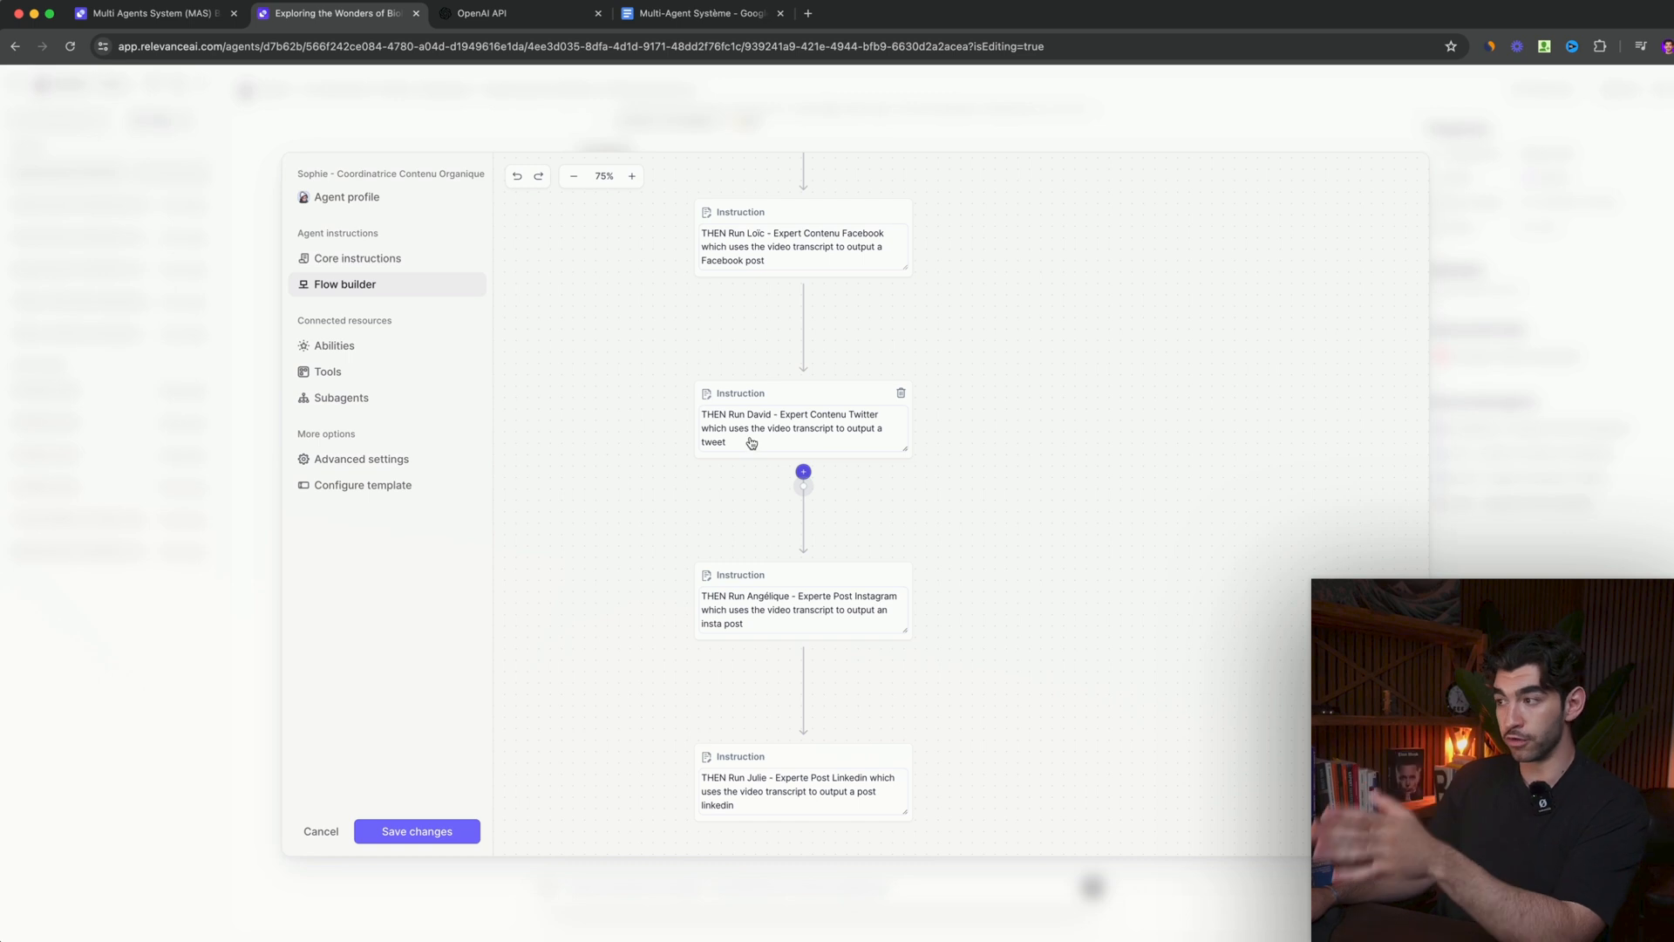
pyautogui.scroll(-2, 669, 472)
pyautogui.scroll(-2, 688, 419)
pyautogui.scroll(10, 975, 419)
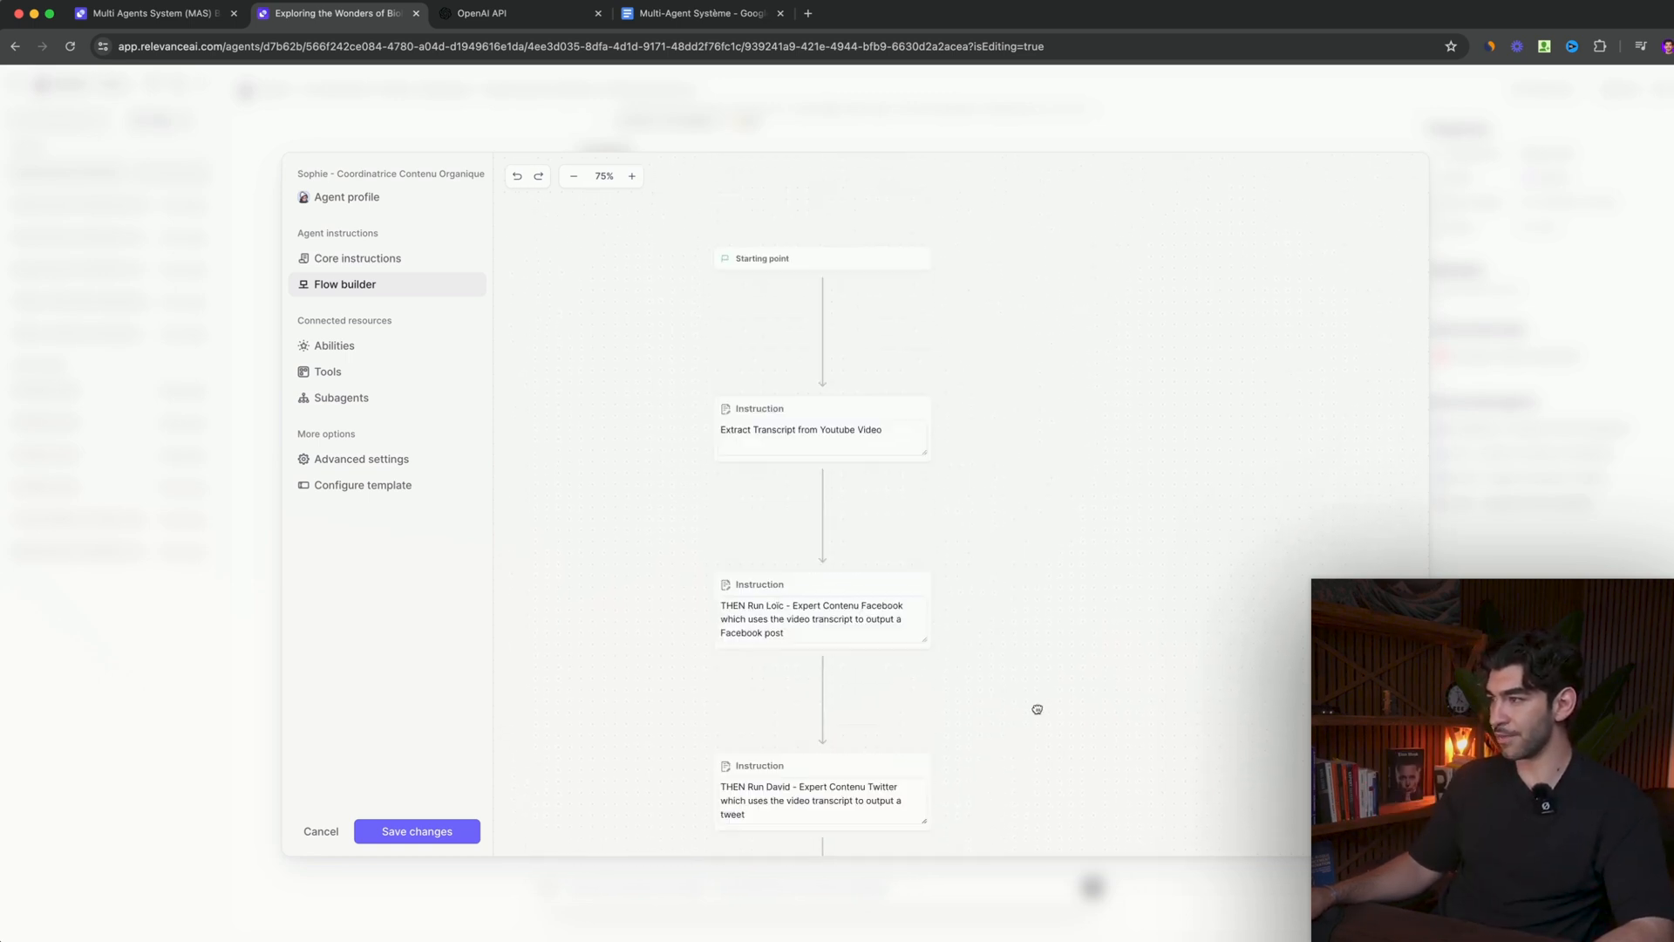
pyautogui.click(415, 829)
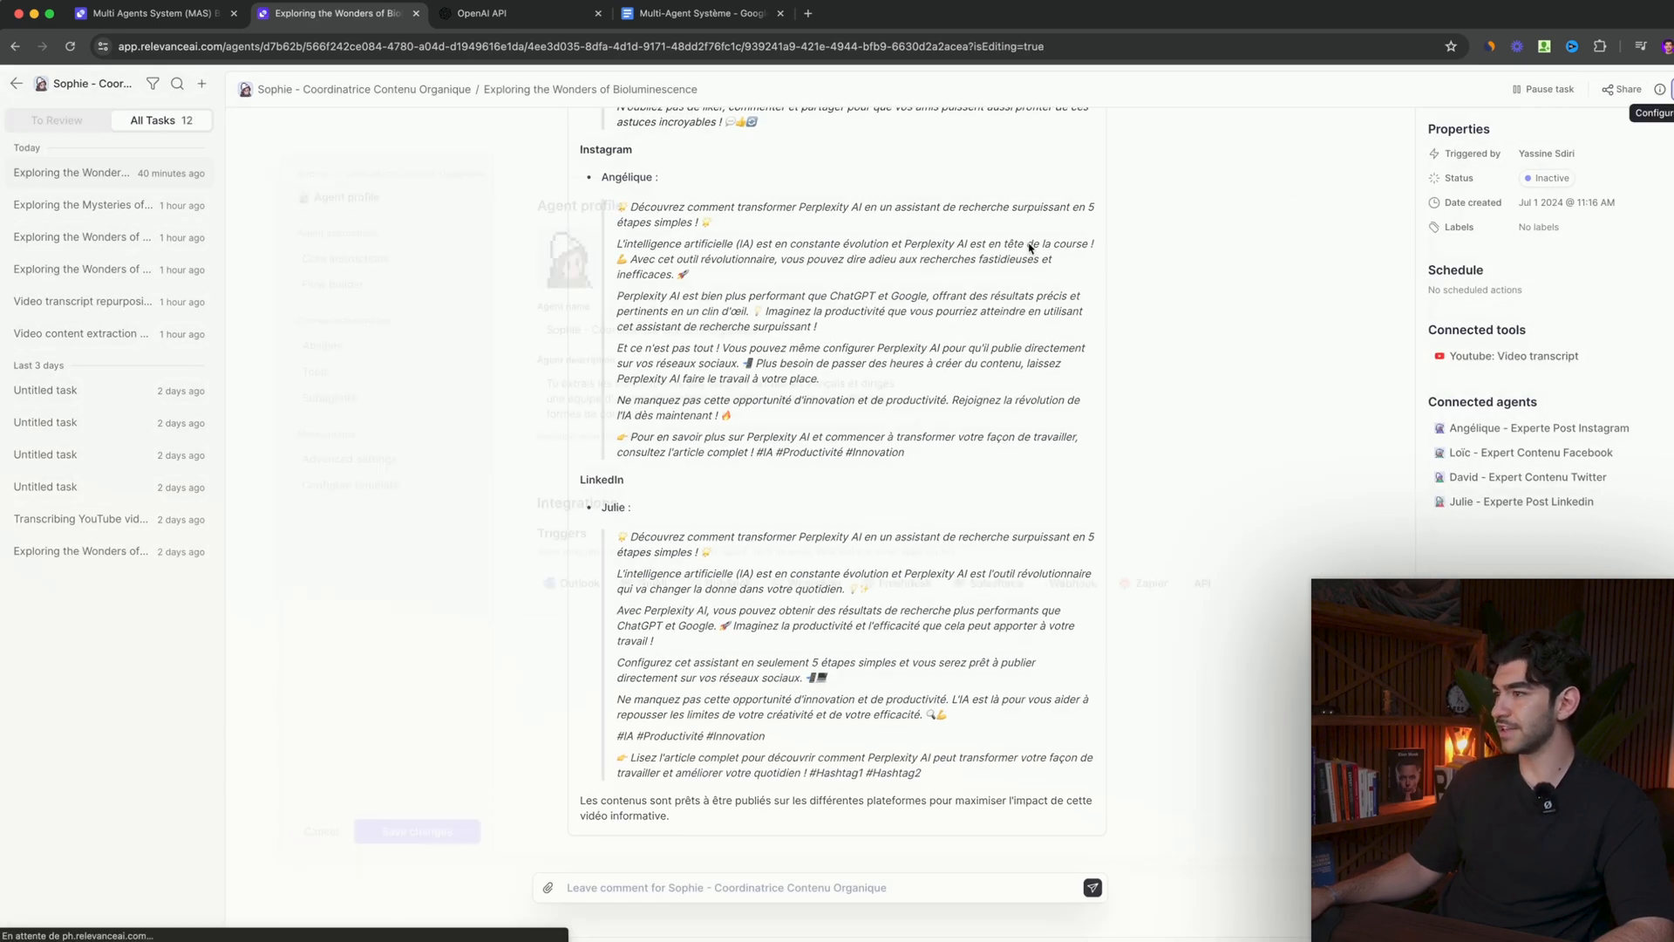
# - Examine the approval mode options and auto-run limit of the coordinator's "Youtube: Video transcript" tool
pyautogui.click(330, 373)
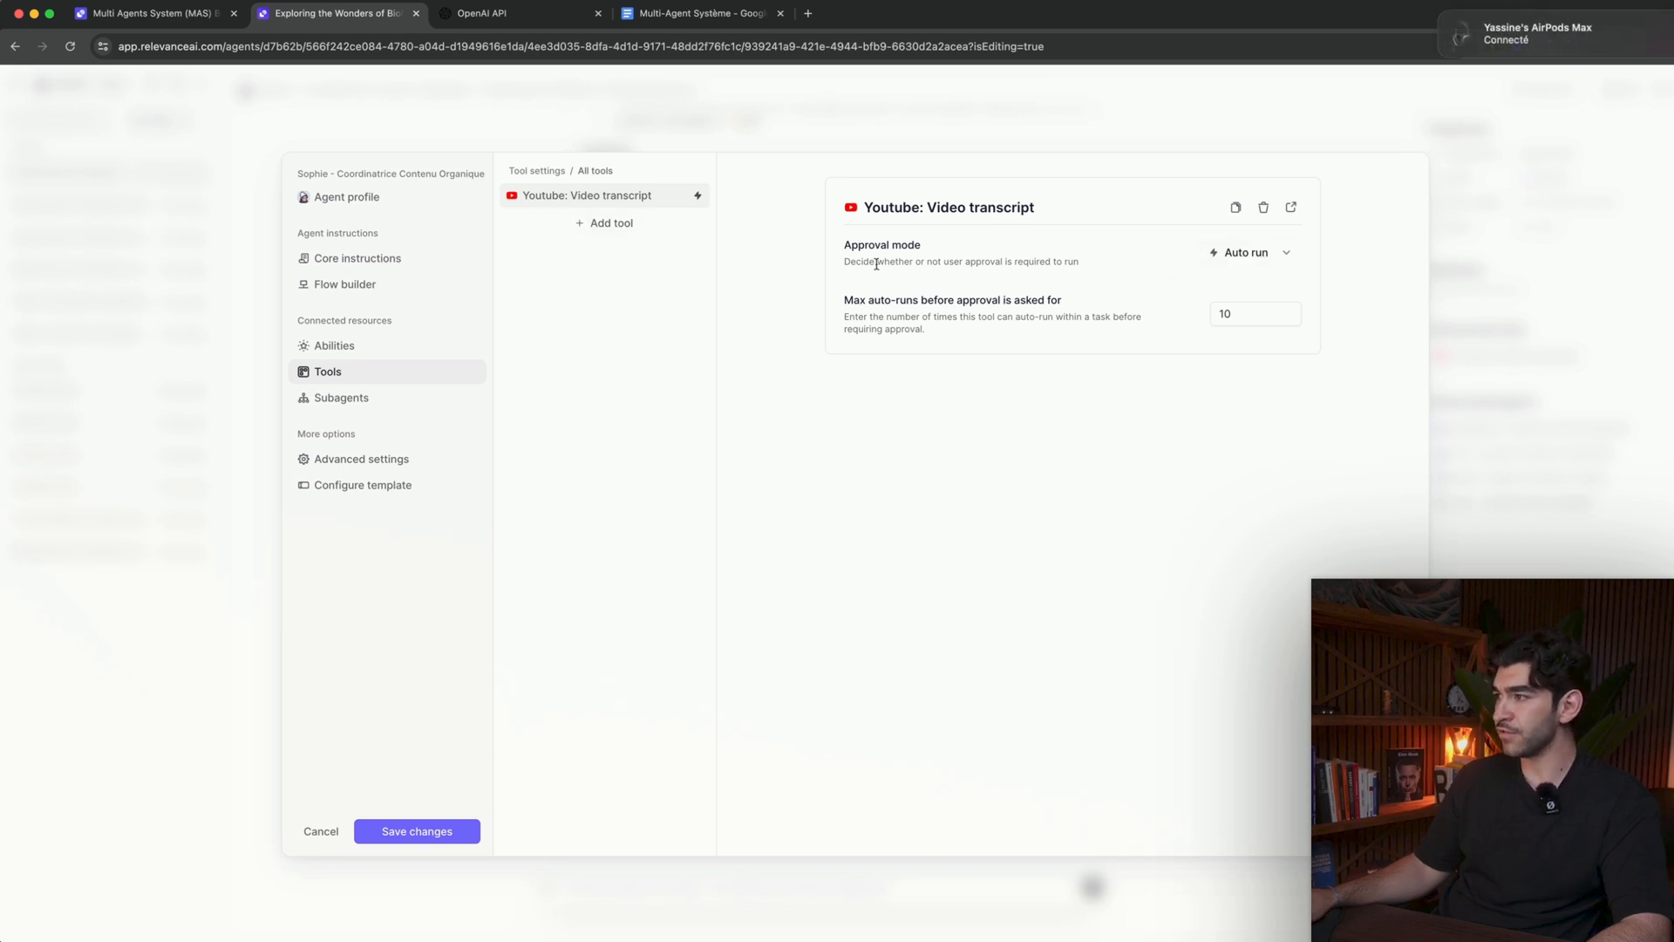
pyautogui.click(1260, 254)
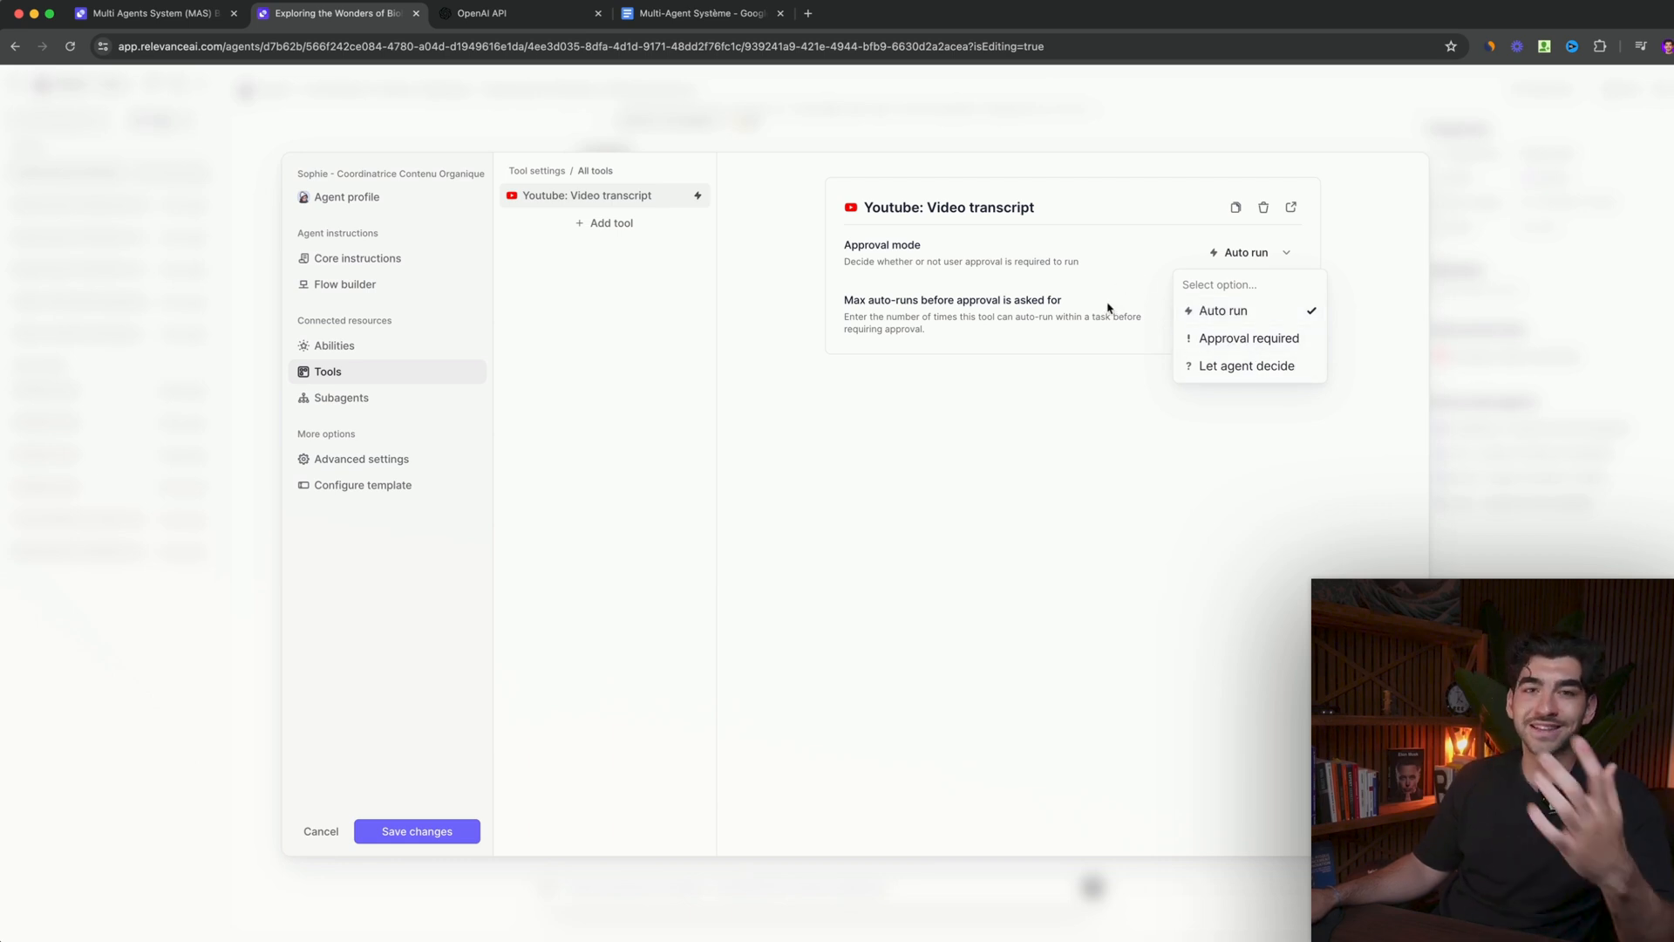
pyautogui.click(1126, 275)
pyautogui.click(1259, 317)
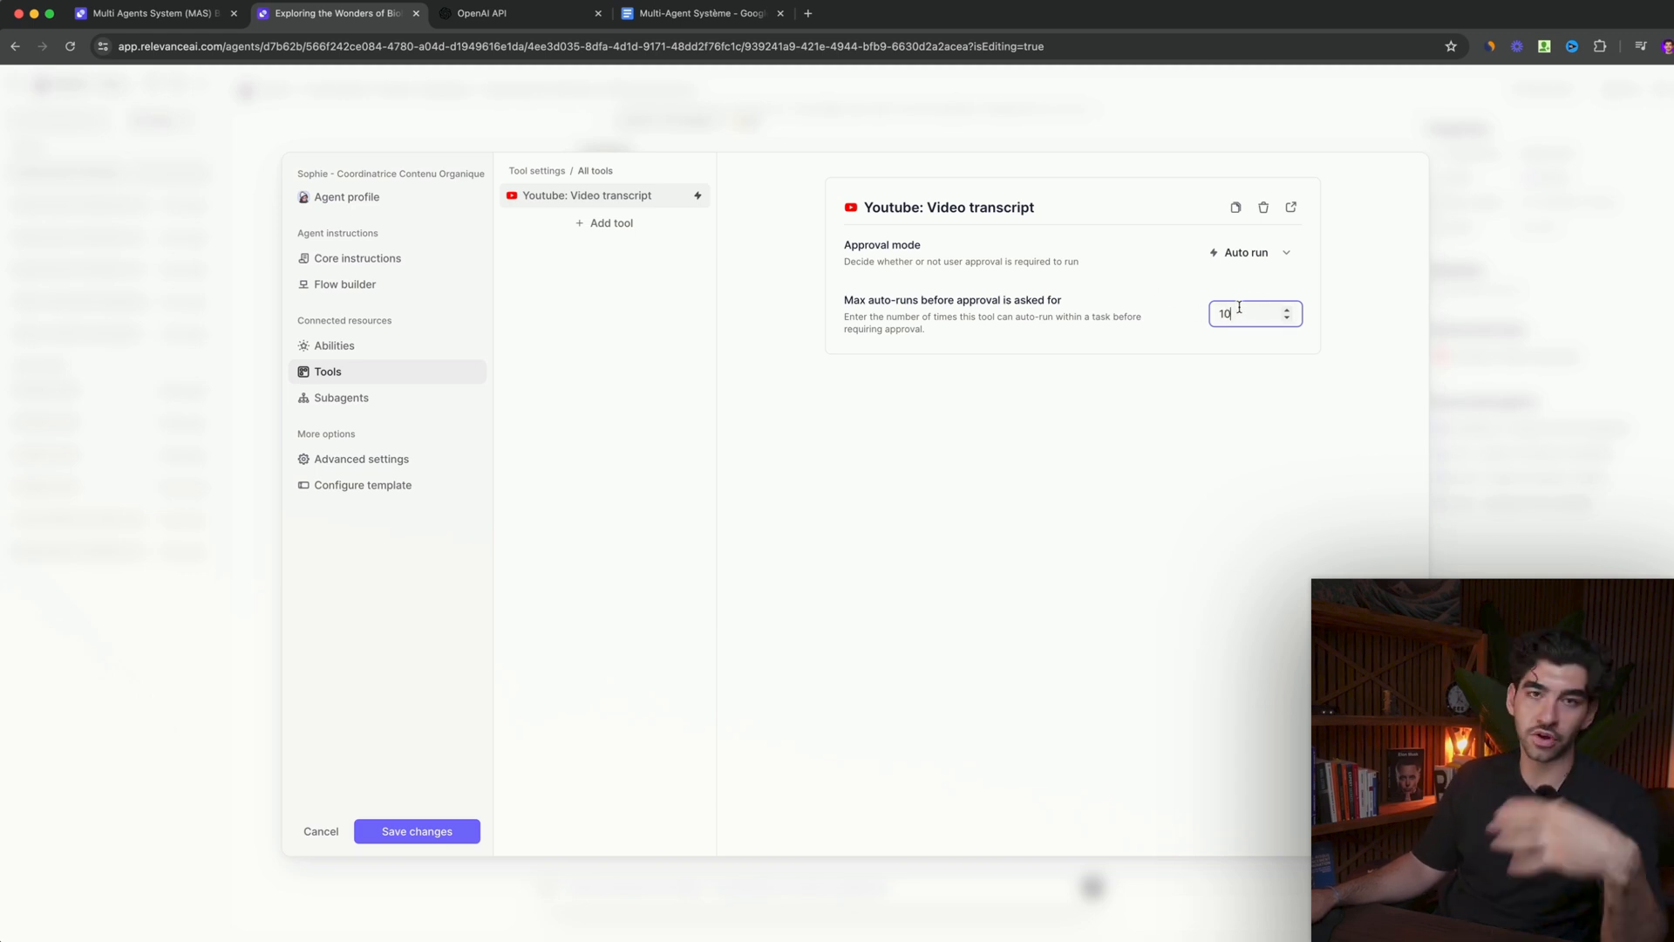
pyautogui.click(1281, 252)
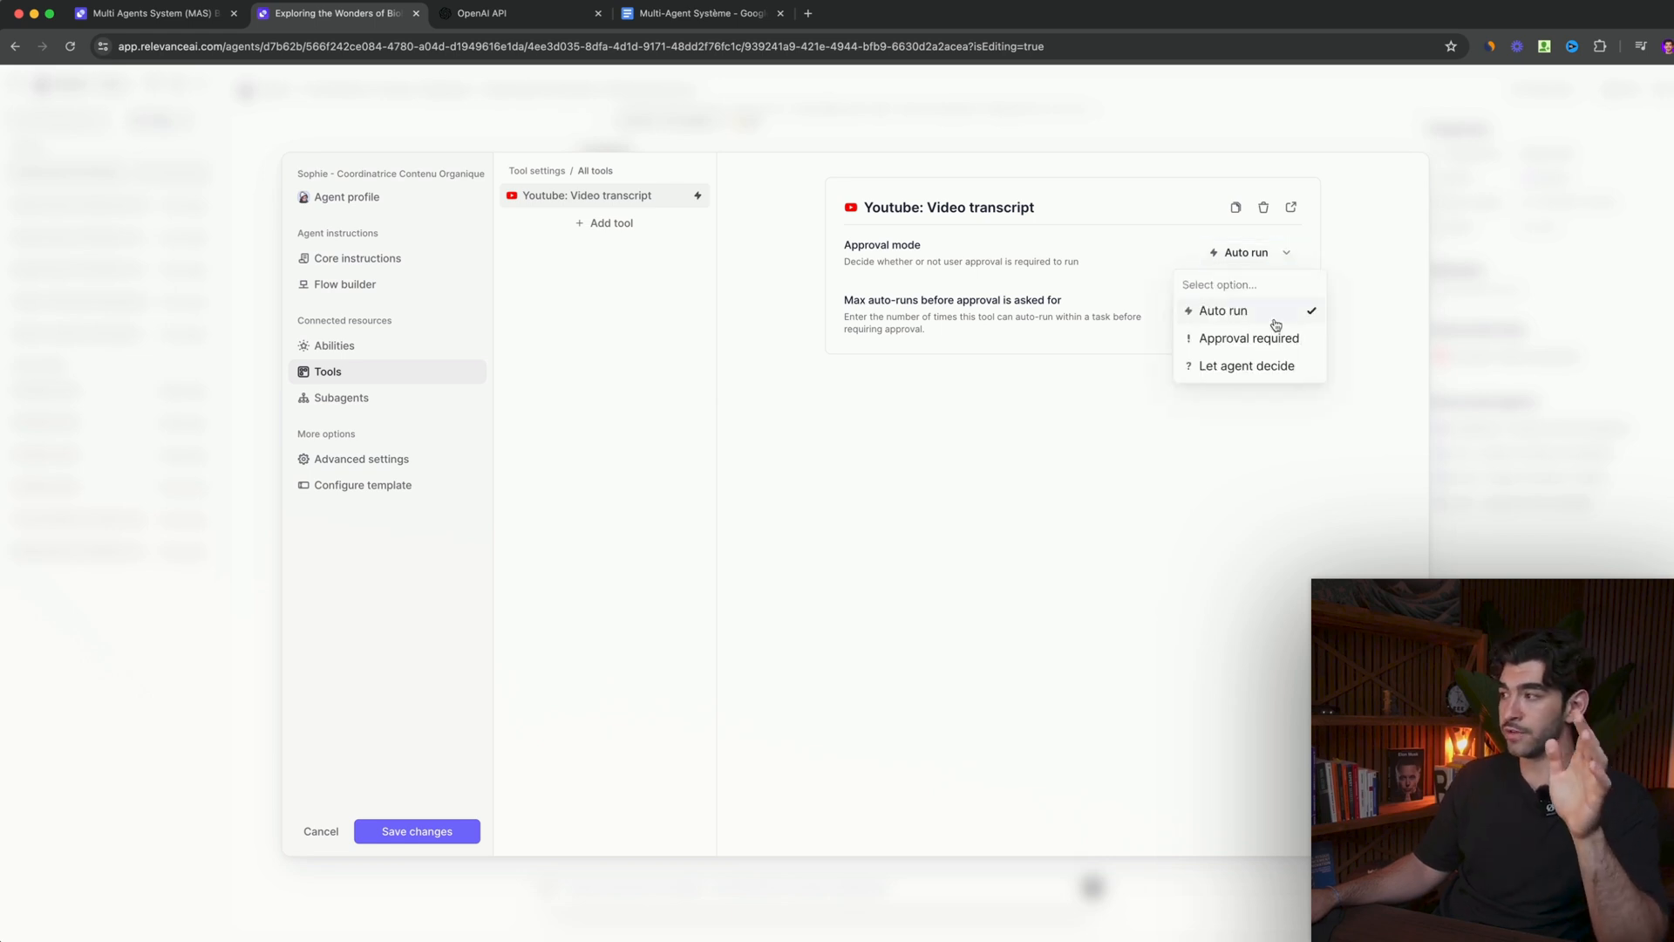
pyautogui.click(1147, 255)
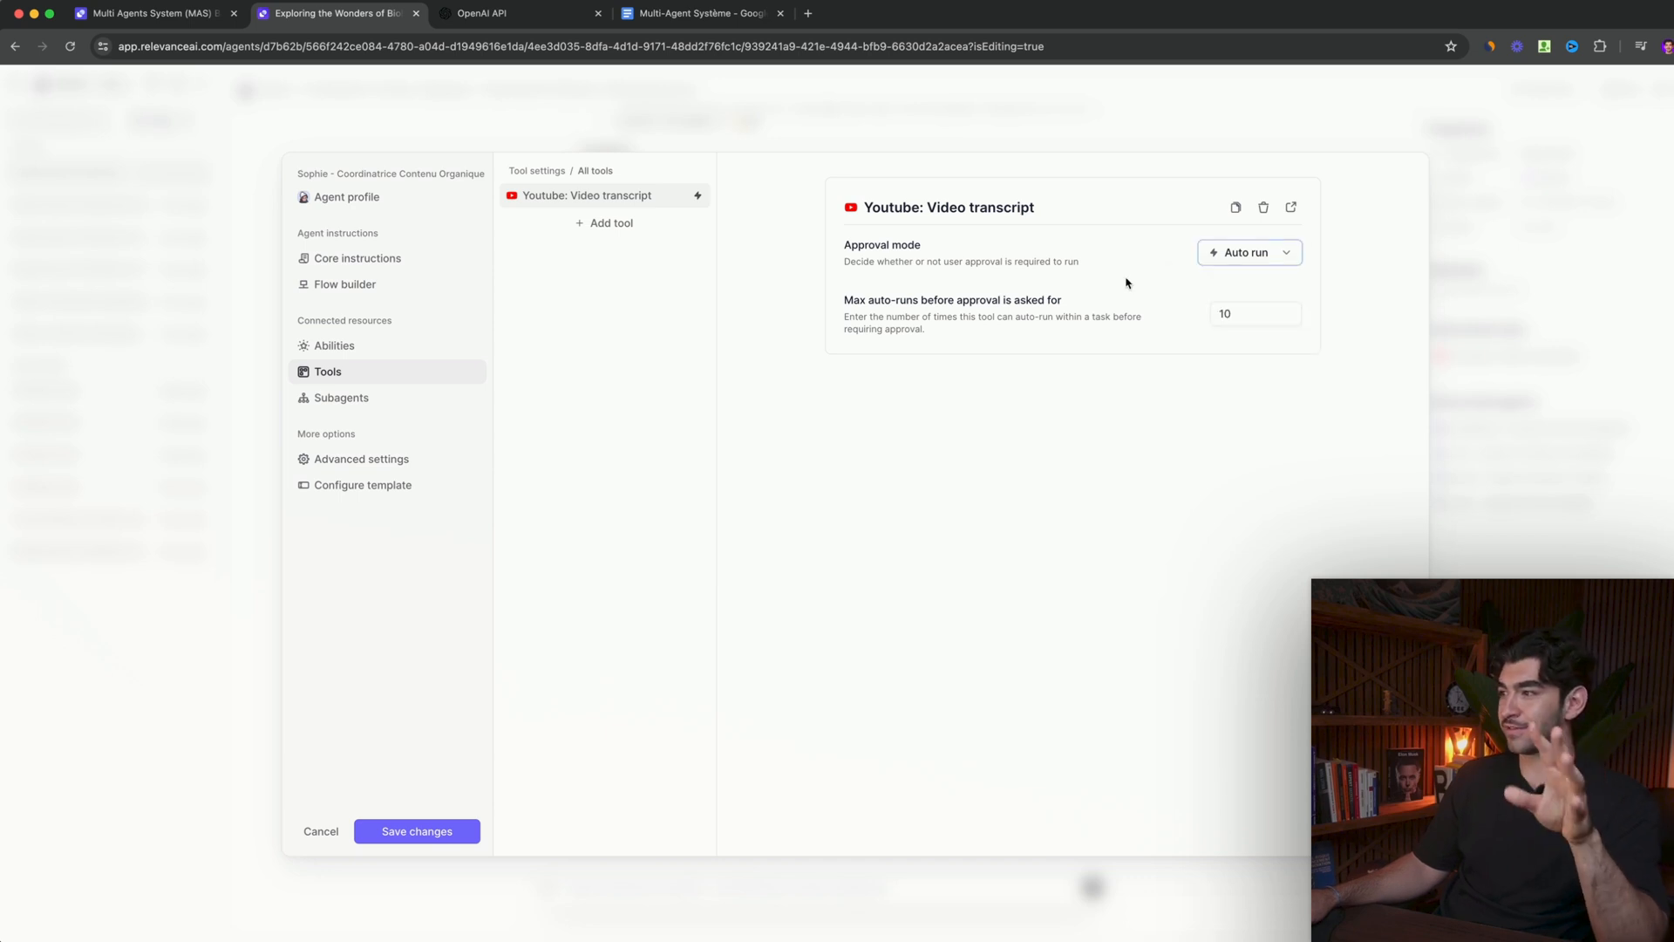
# - Look over the tools offered for adding, and review the coordinator's sub-agents and the agents available as teammates
pyautogui.click(624, 231)
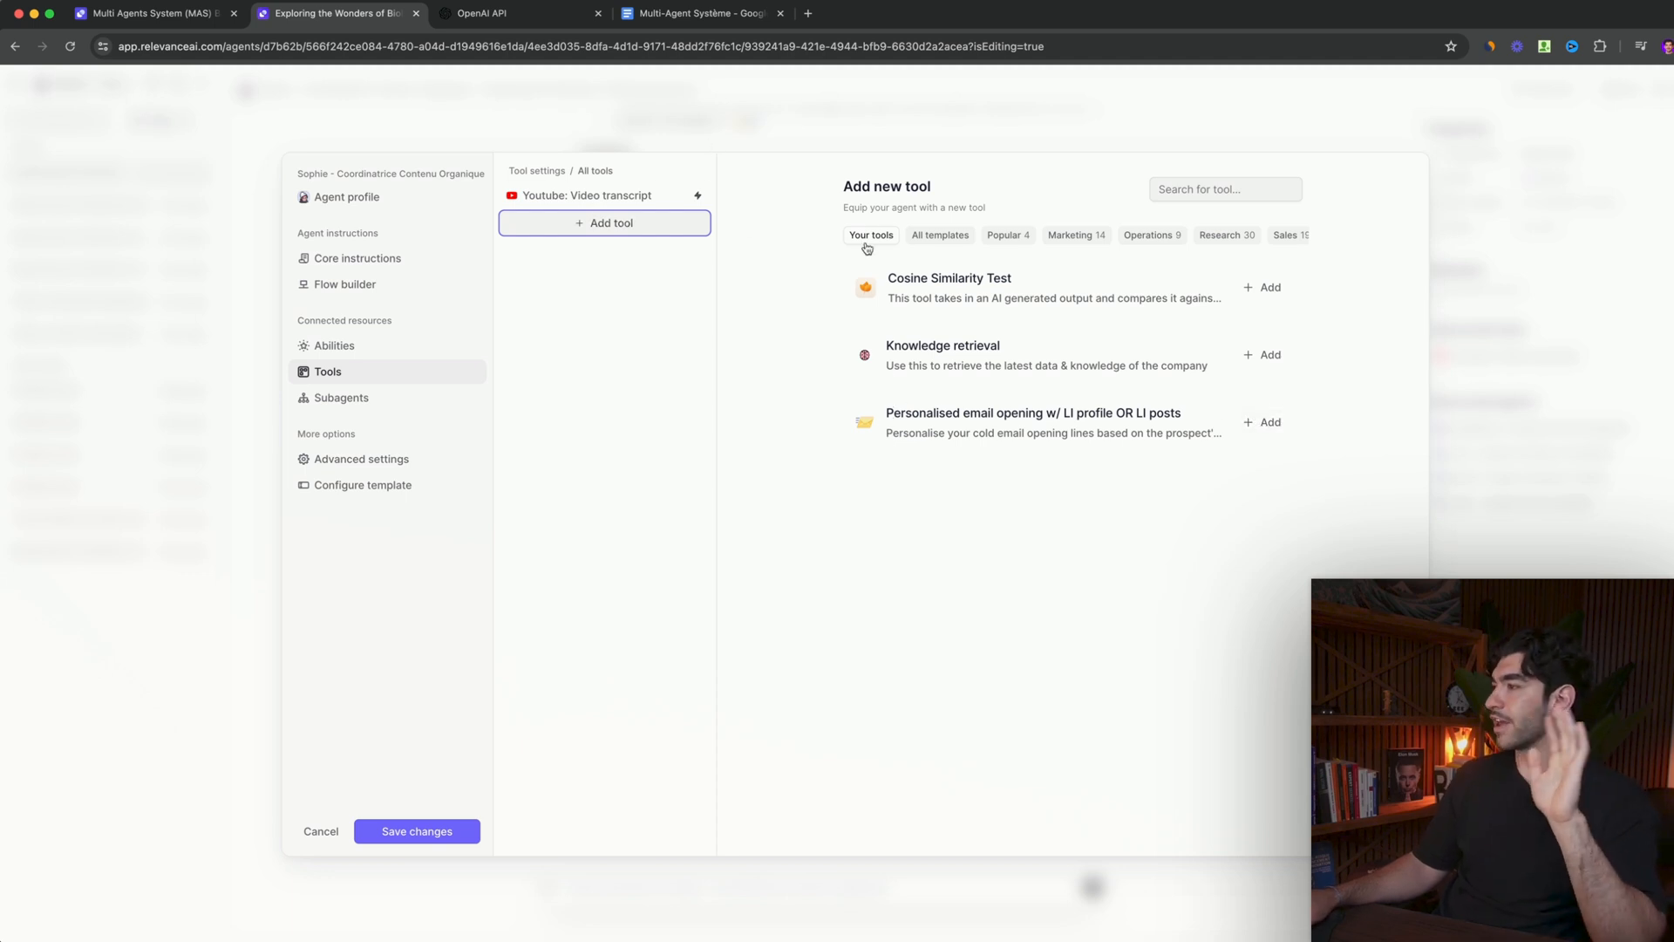
pyautogui.click(578, 198)
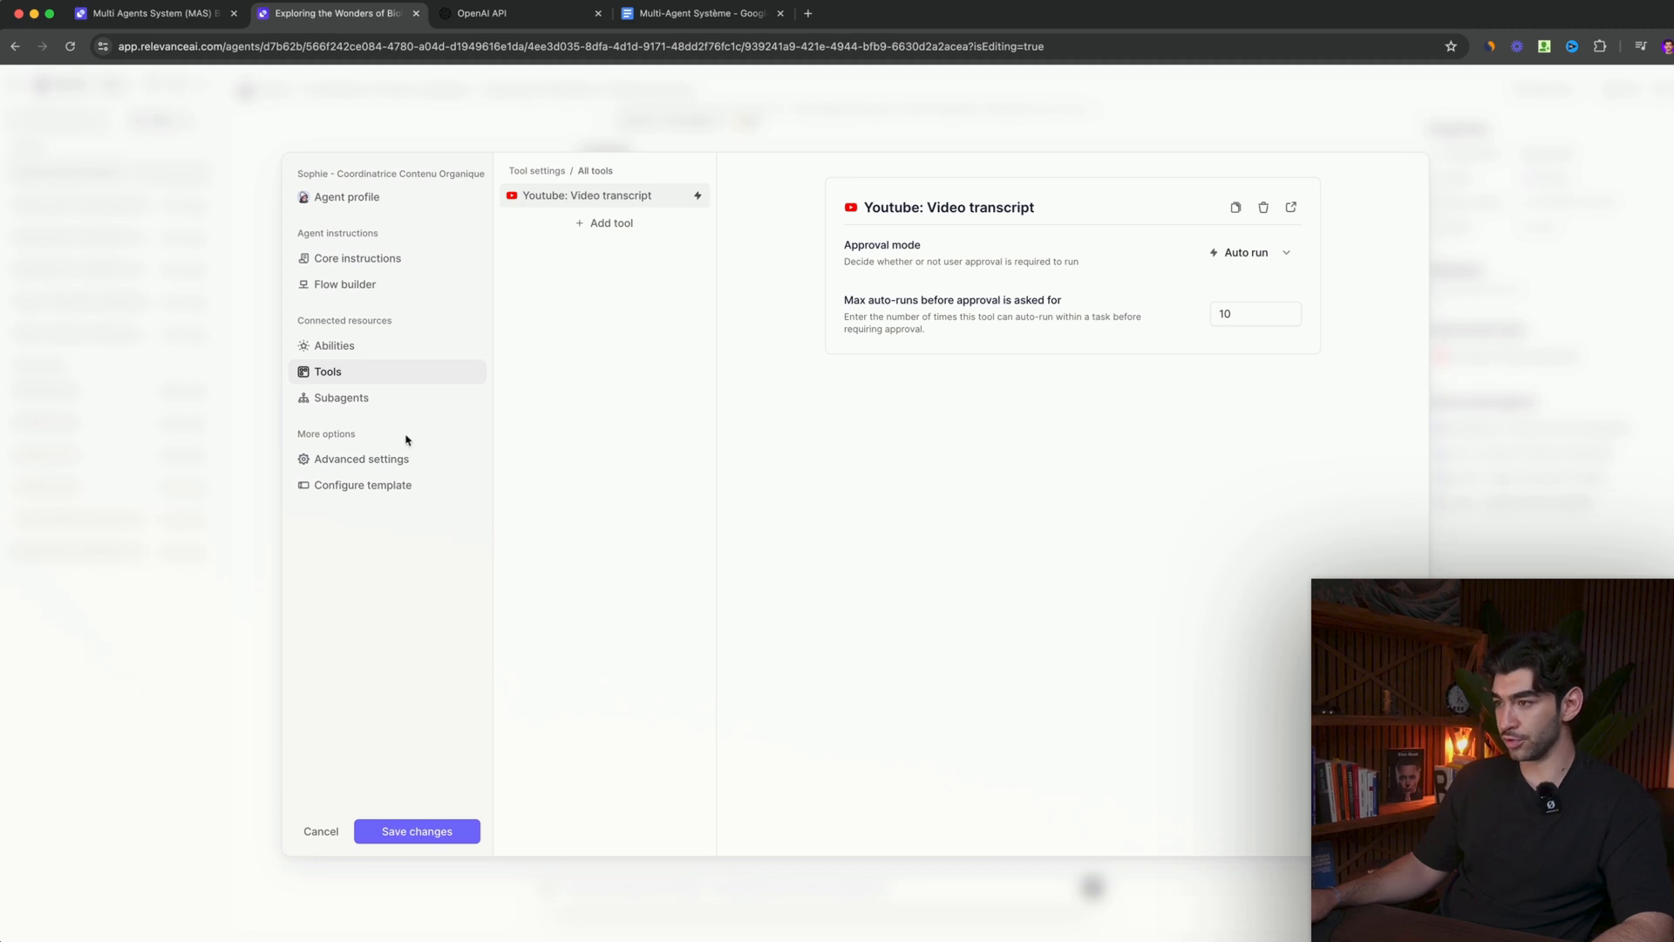
pyautogui.click(367, 399)
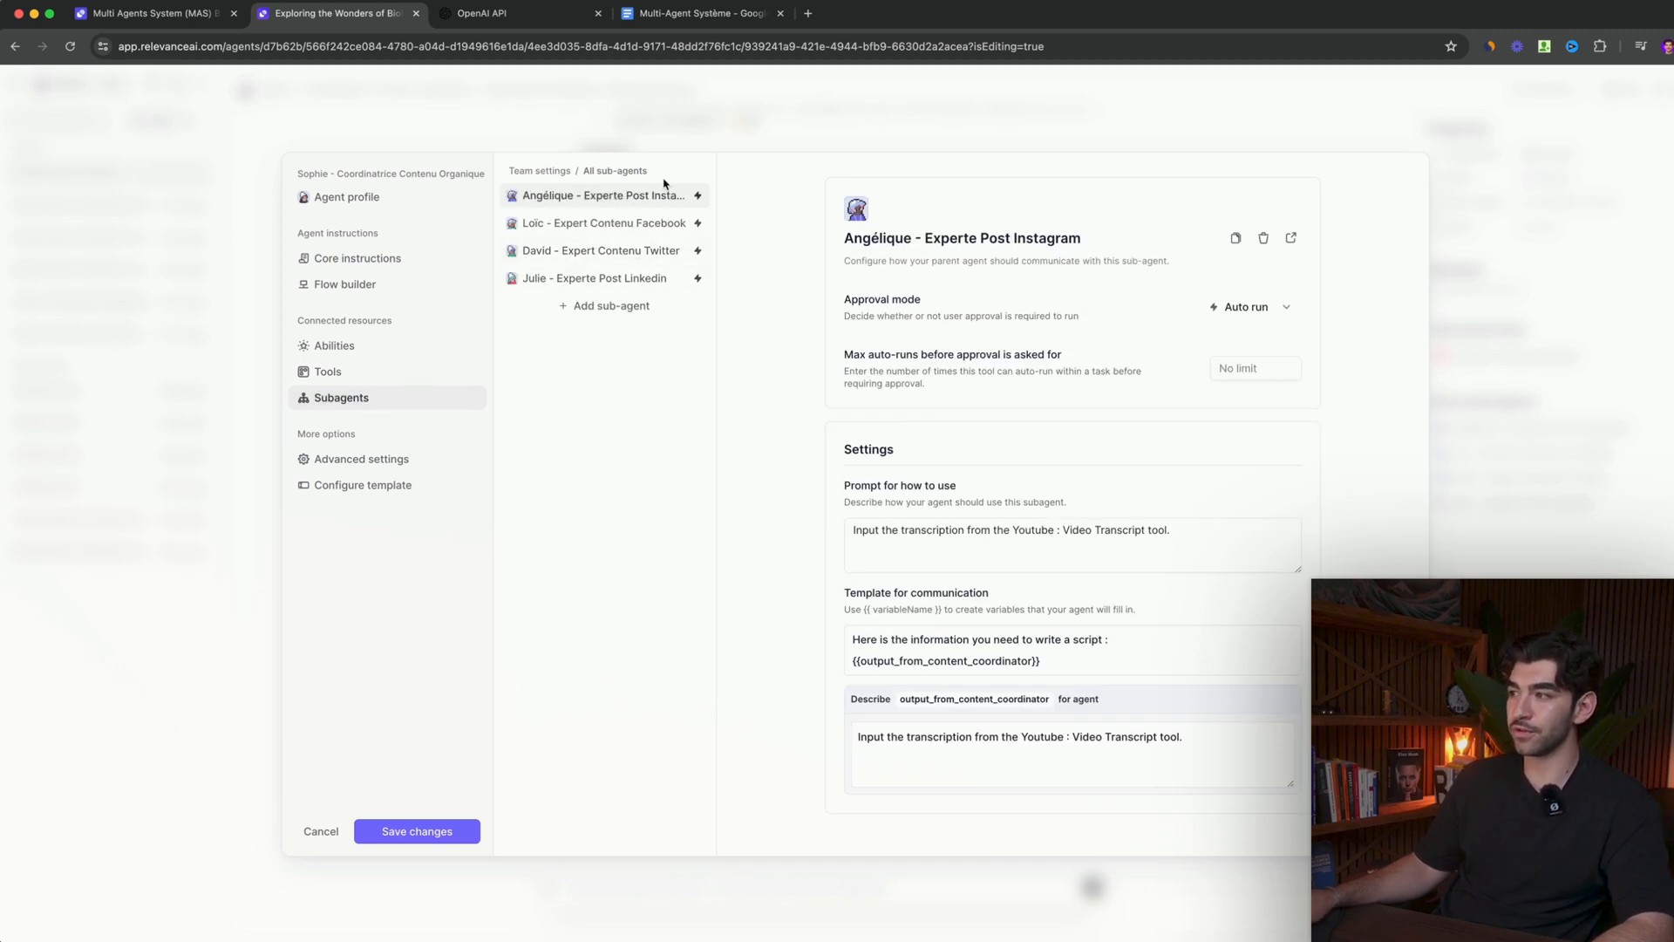
pyautogui.click(612, 306)
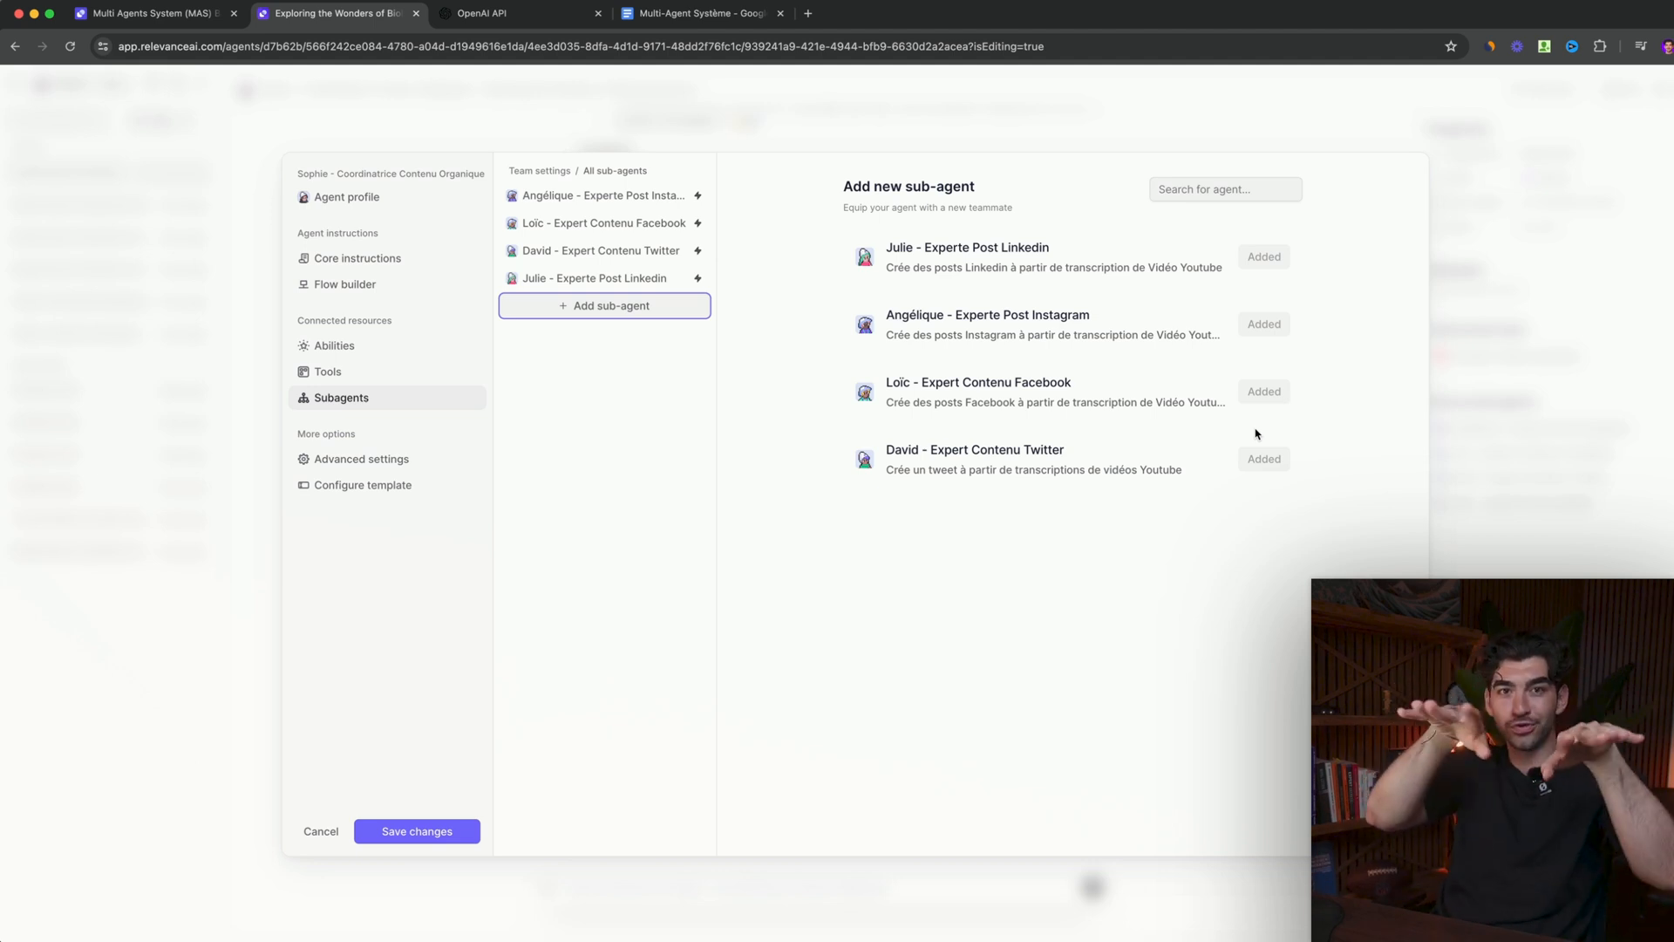
# - Review the coordinator's advanced settings and look through the available language models without changing the selection
pyautogui.click(361, 459)
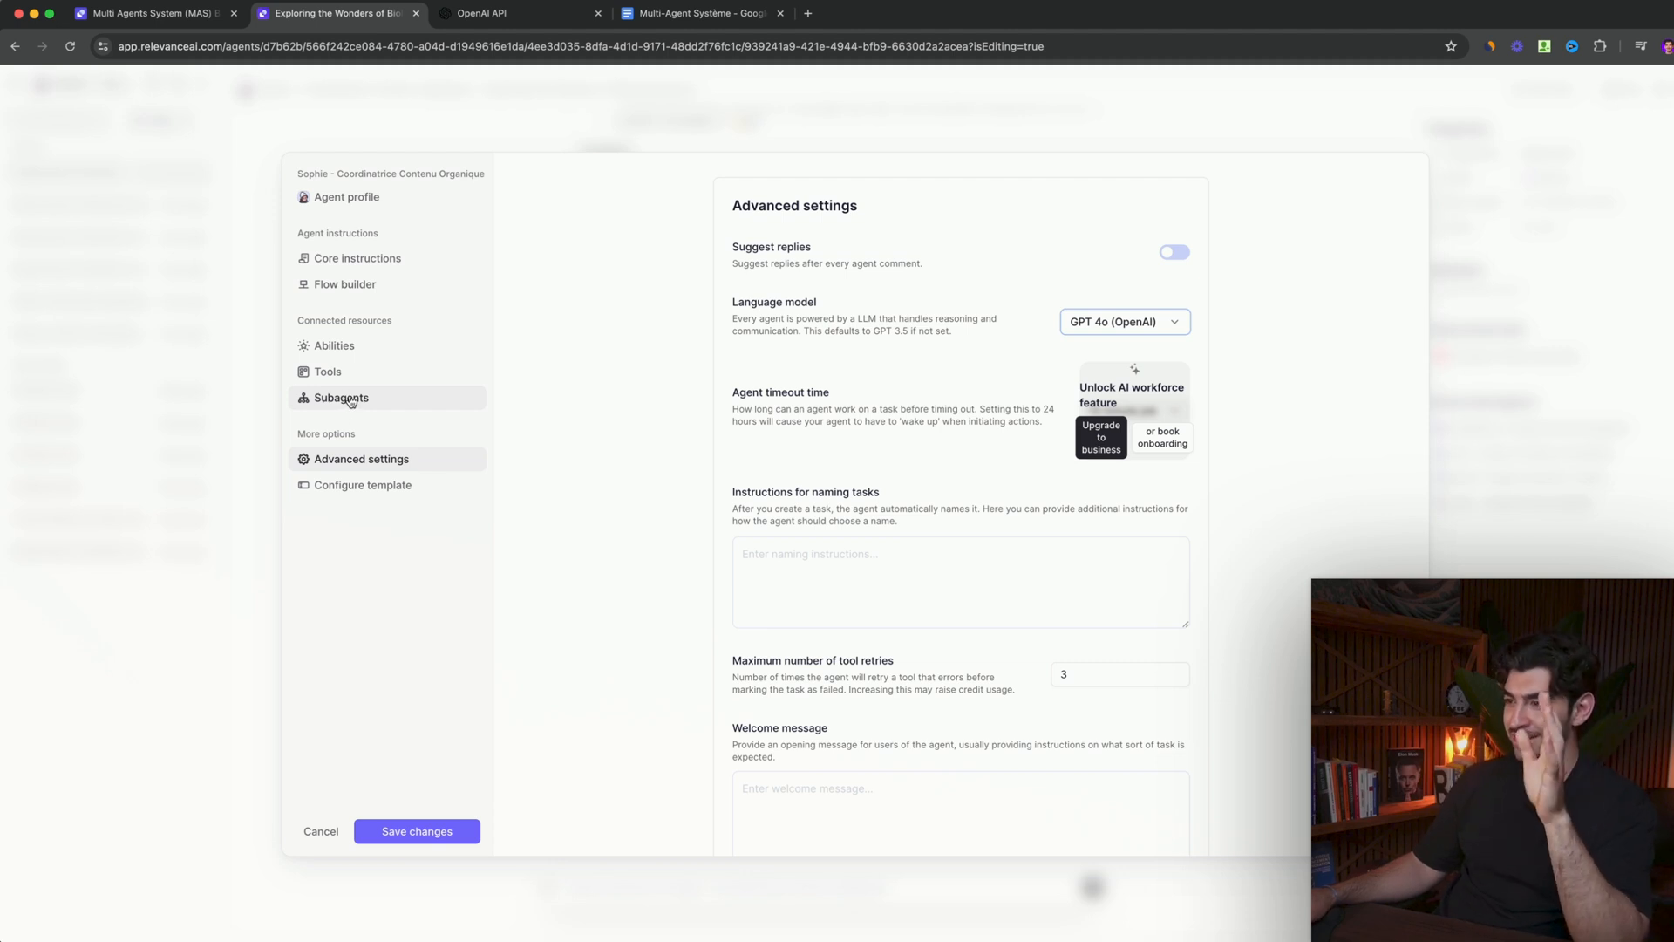
pyautogui.click(364, 459)
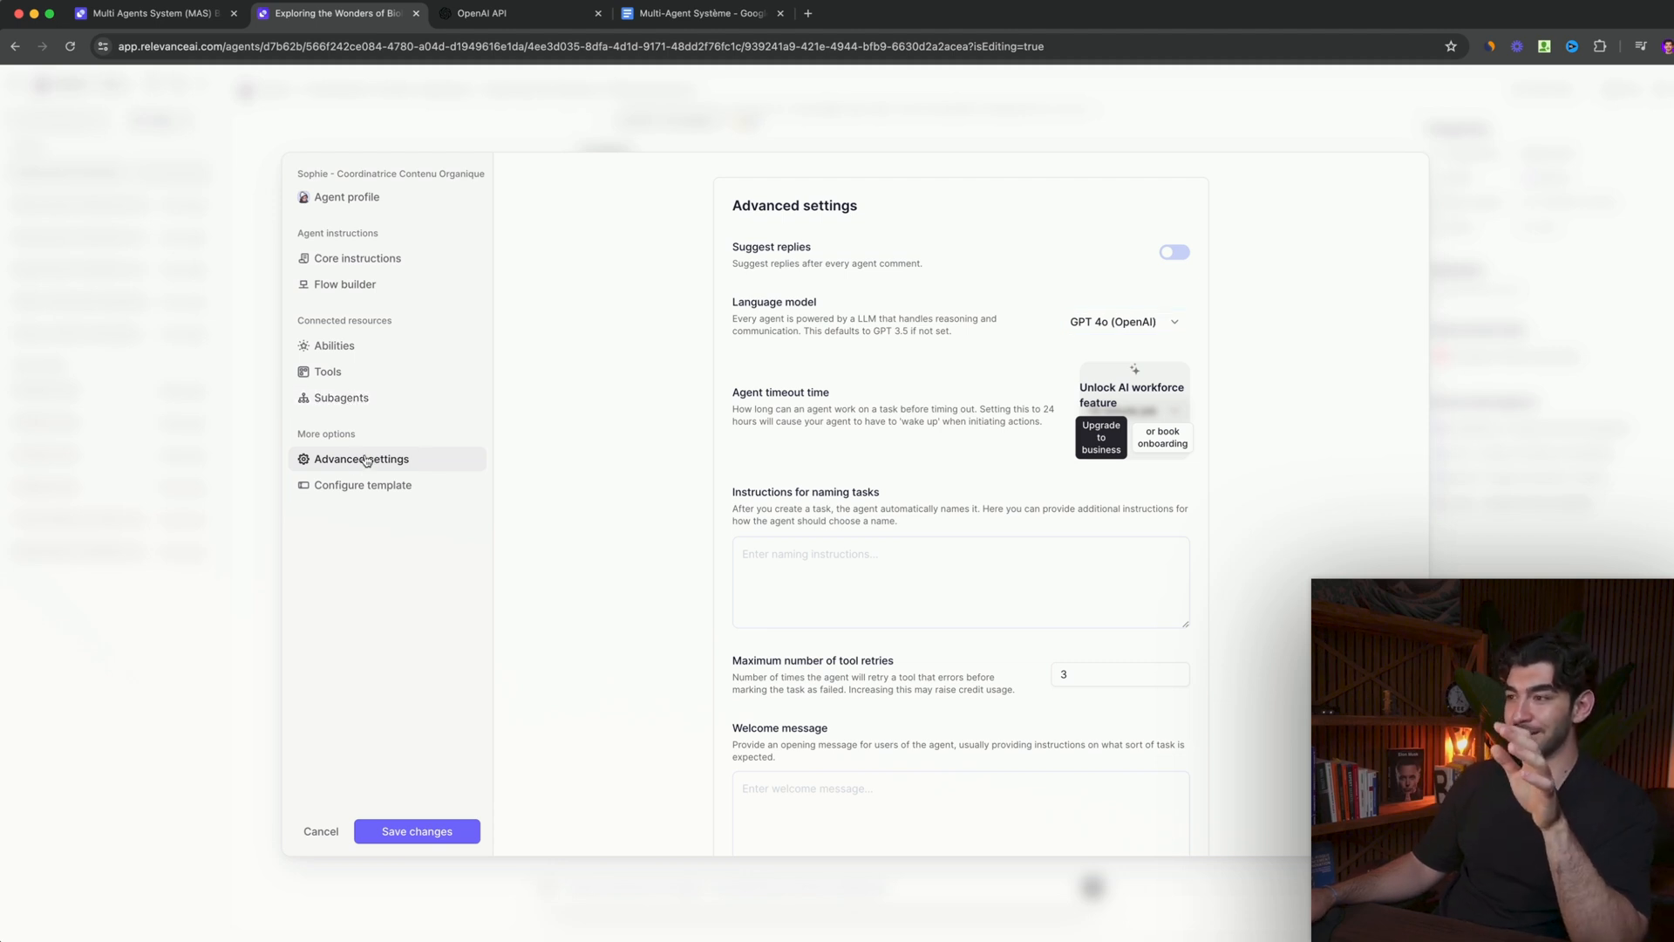
pyautogui.click(1162, 325)
pyautogui.scroll(-3, 1120, 453)
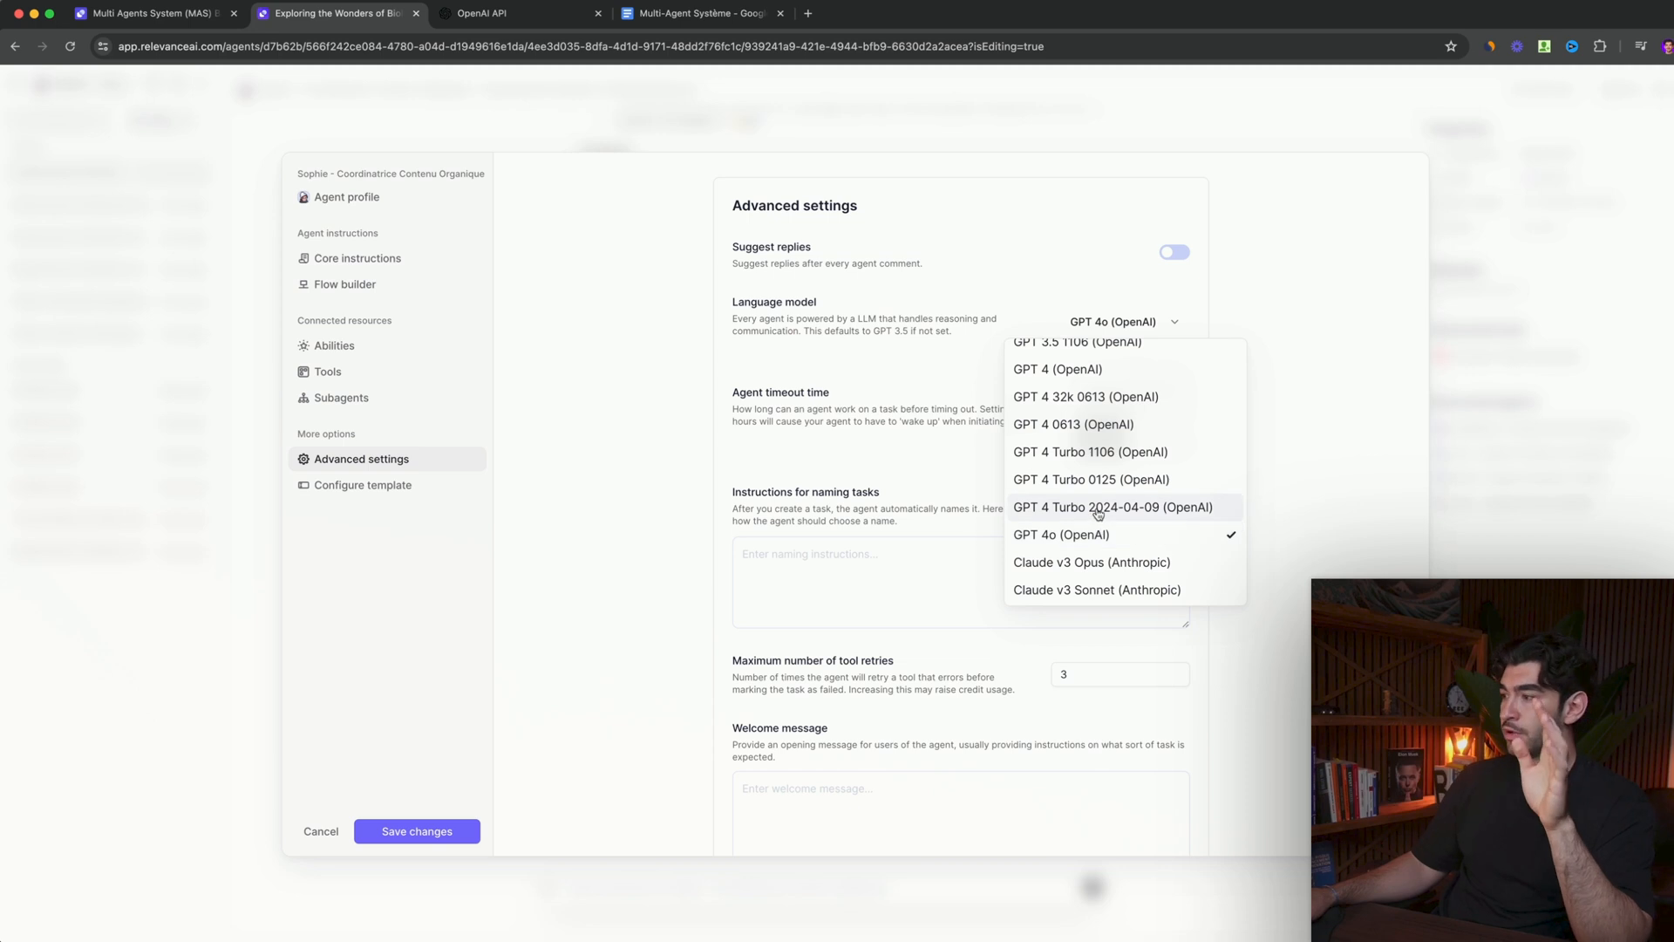
pyautogui.scroll(3, 1098, 523)
pyautogui.scroll(-5, 1099, 506)
pyautogui.scroll(-2, 1099, 499)
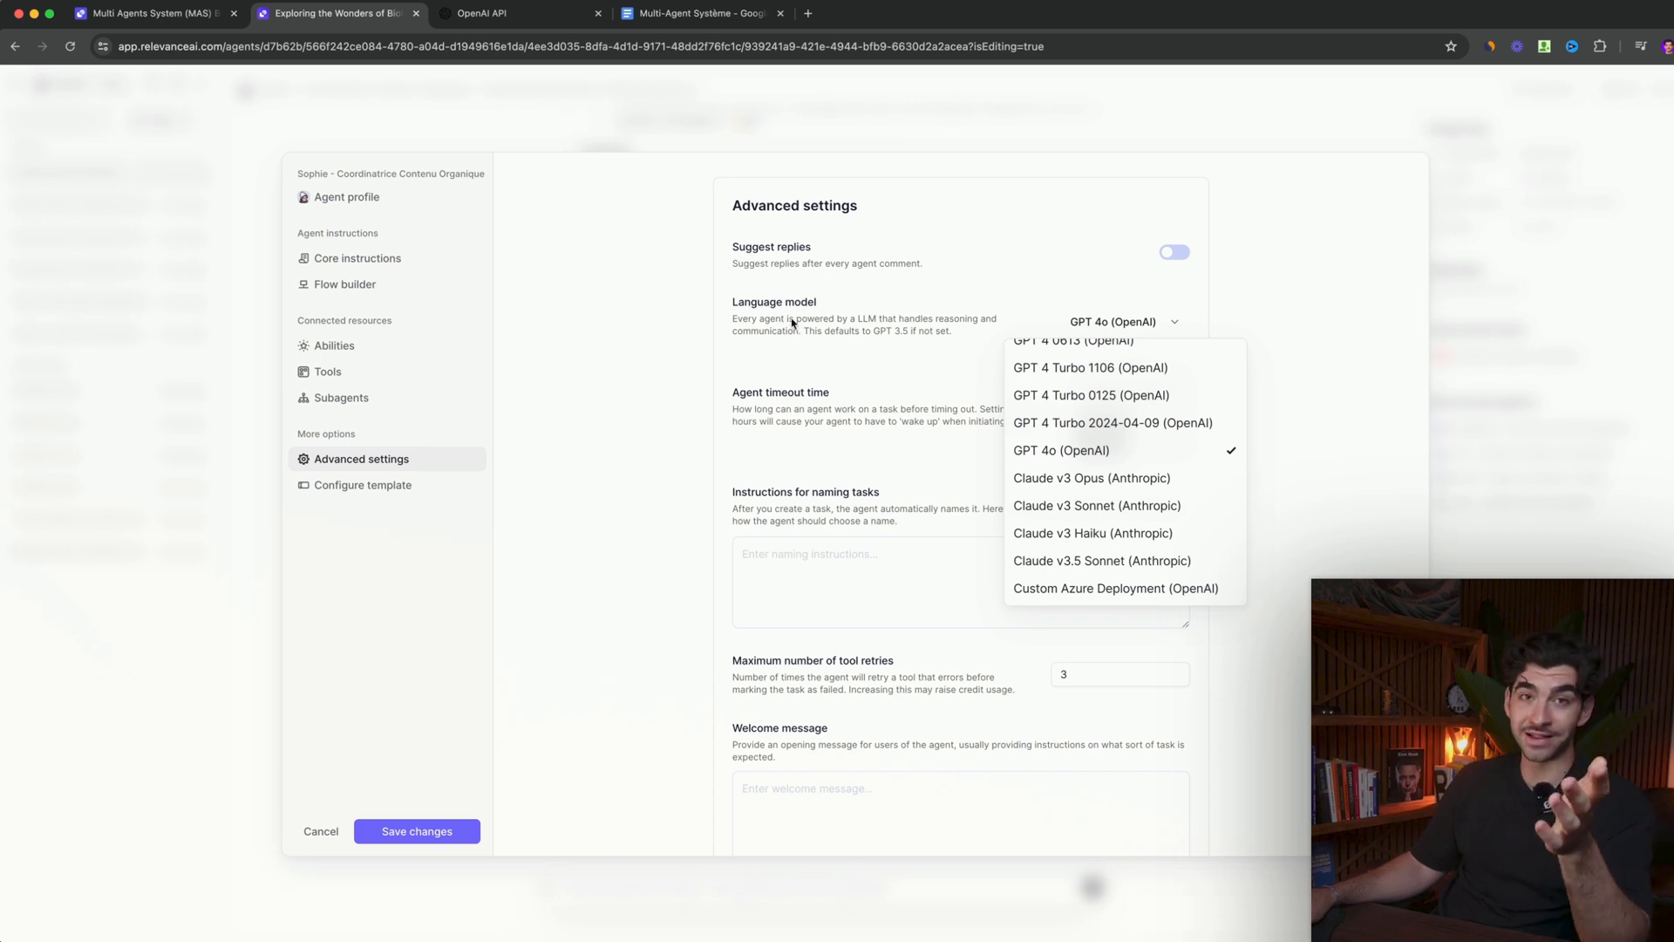
pyautogui.click(911, 358)
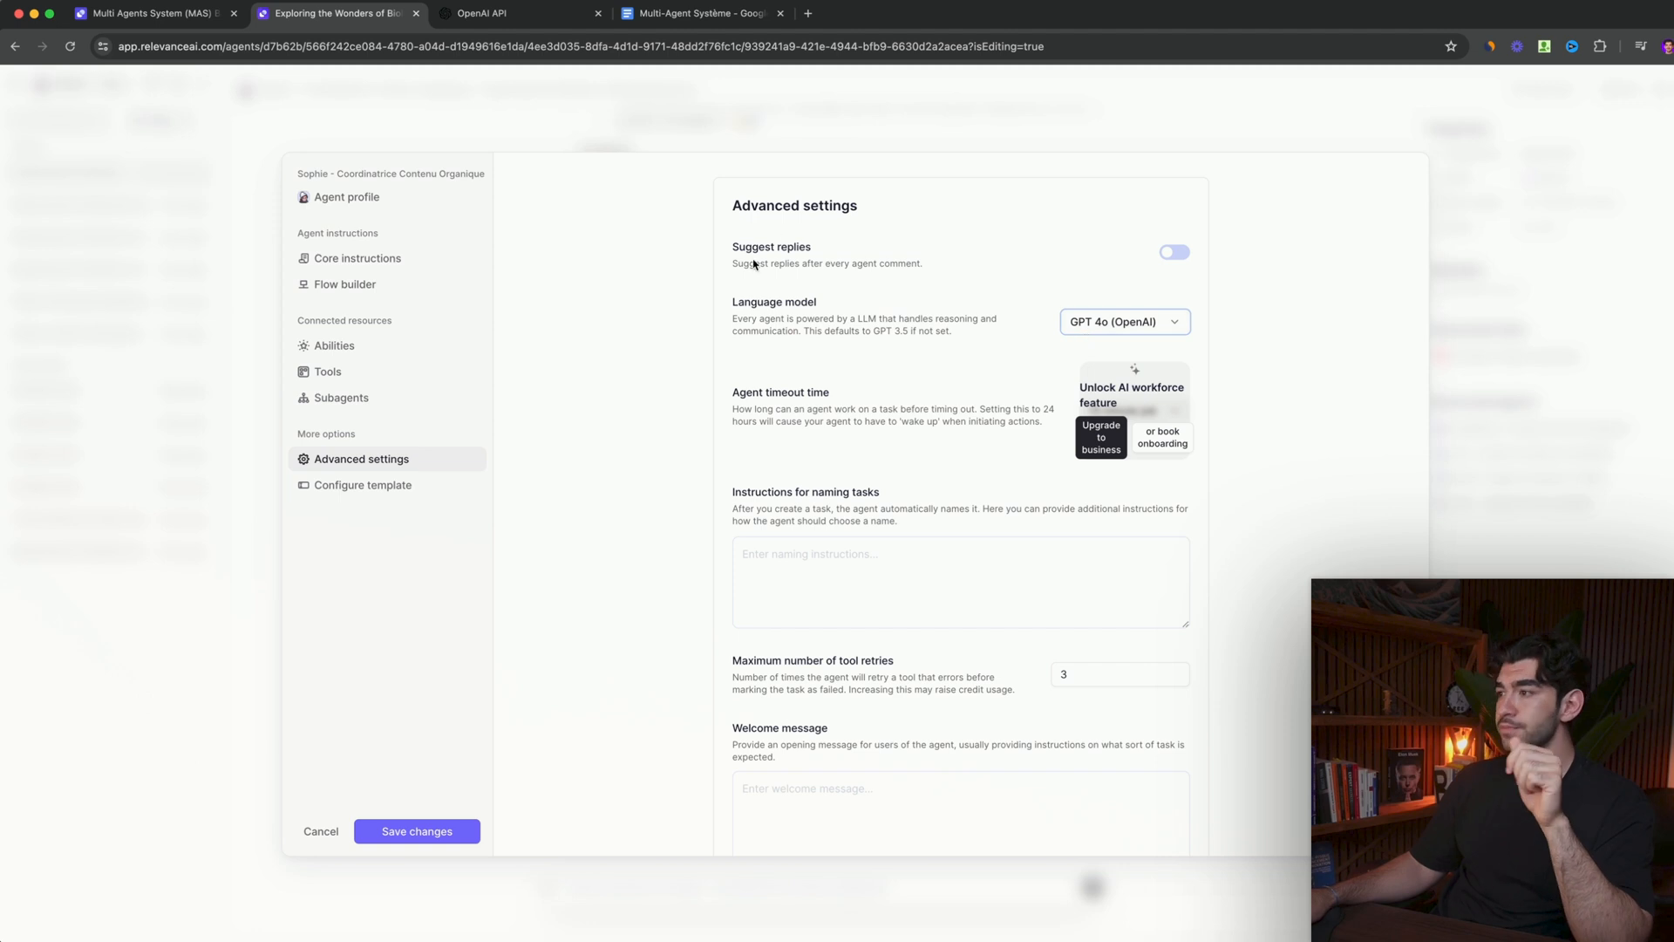
# - Save the coordinator's changes, leave the agent, and open the workspace's API keys and integrations
pyautogui.click(418, 831)
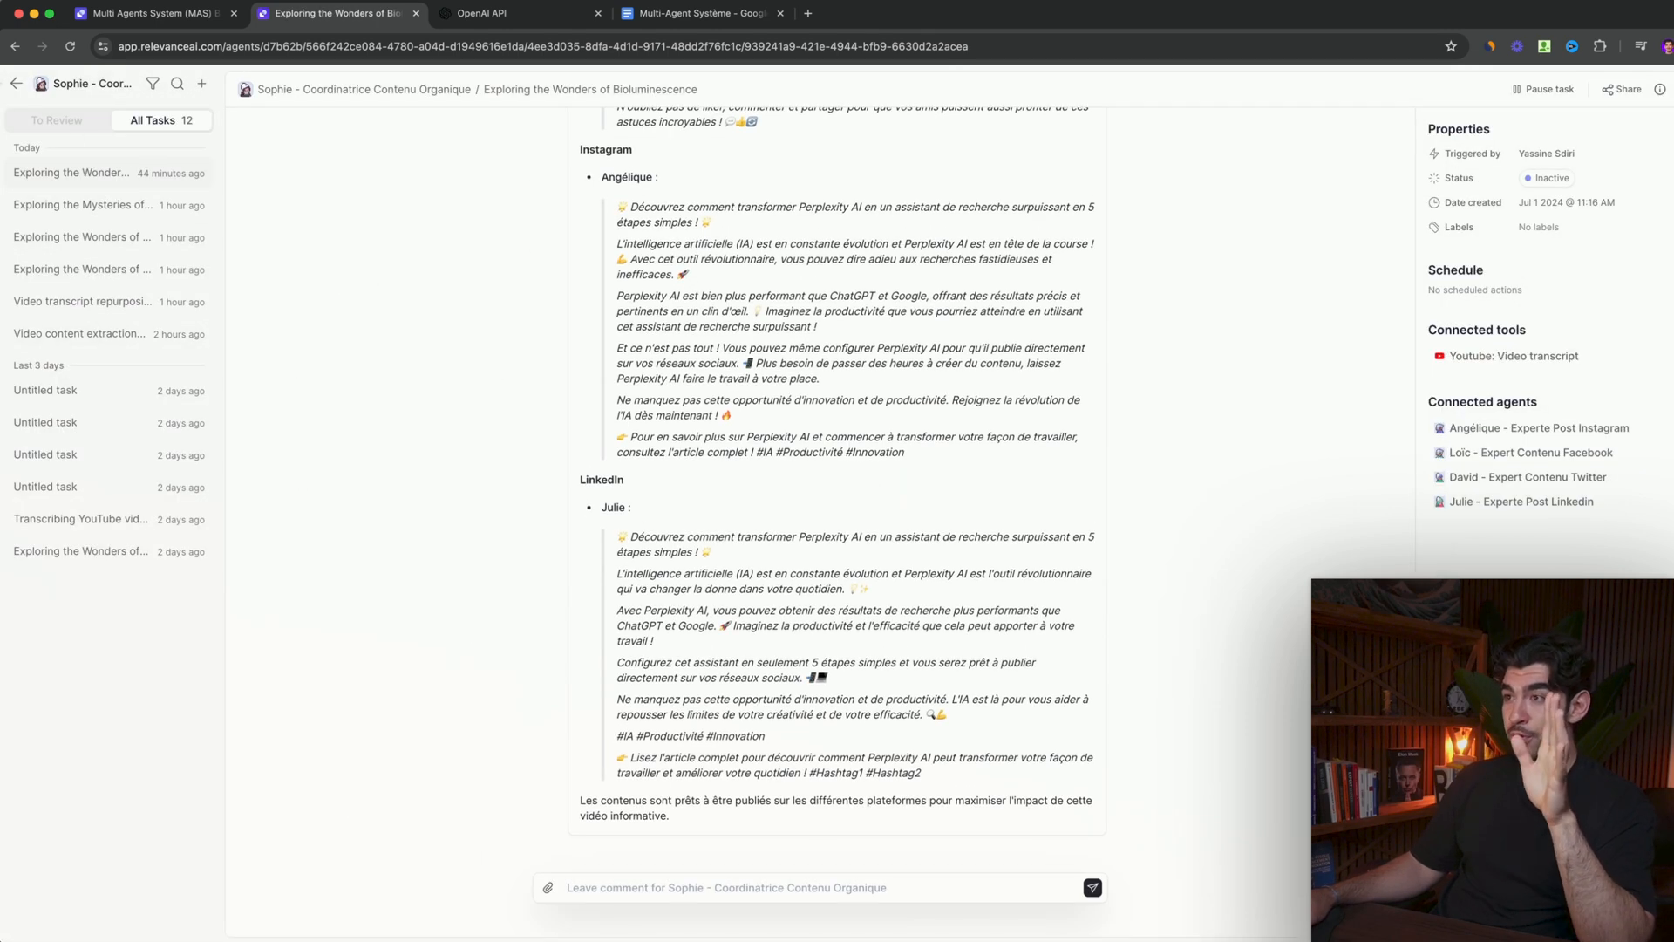
pyautogui.click(15, 84)
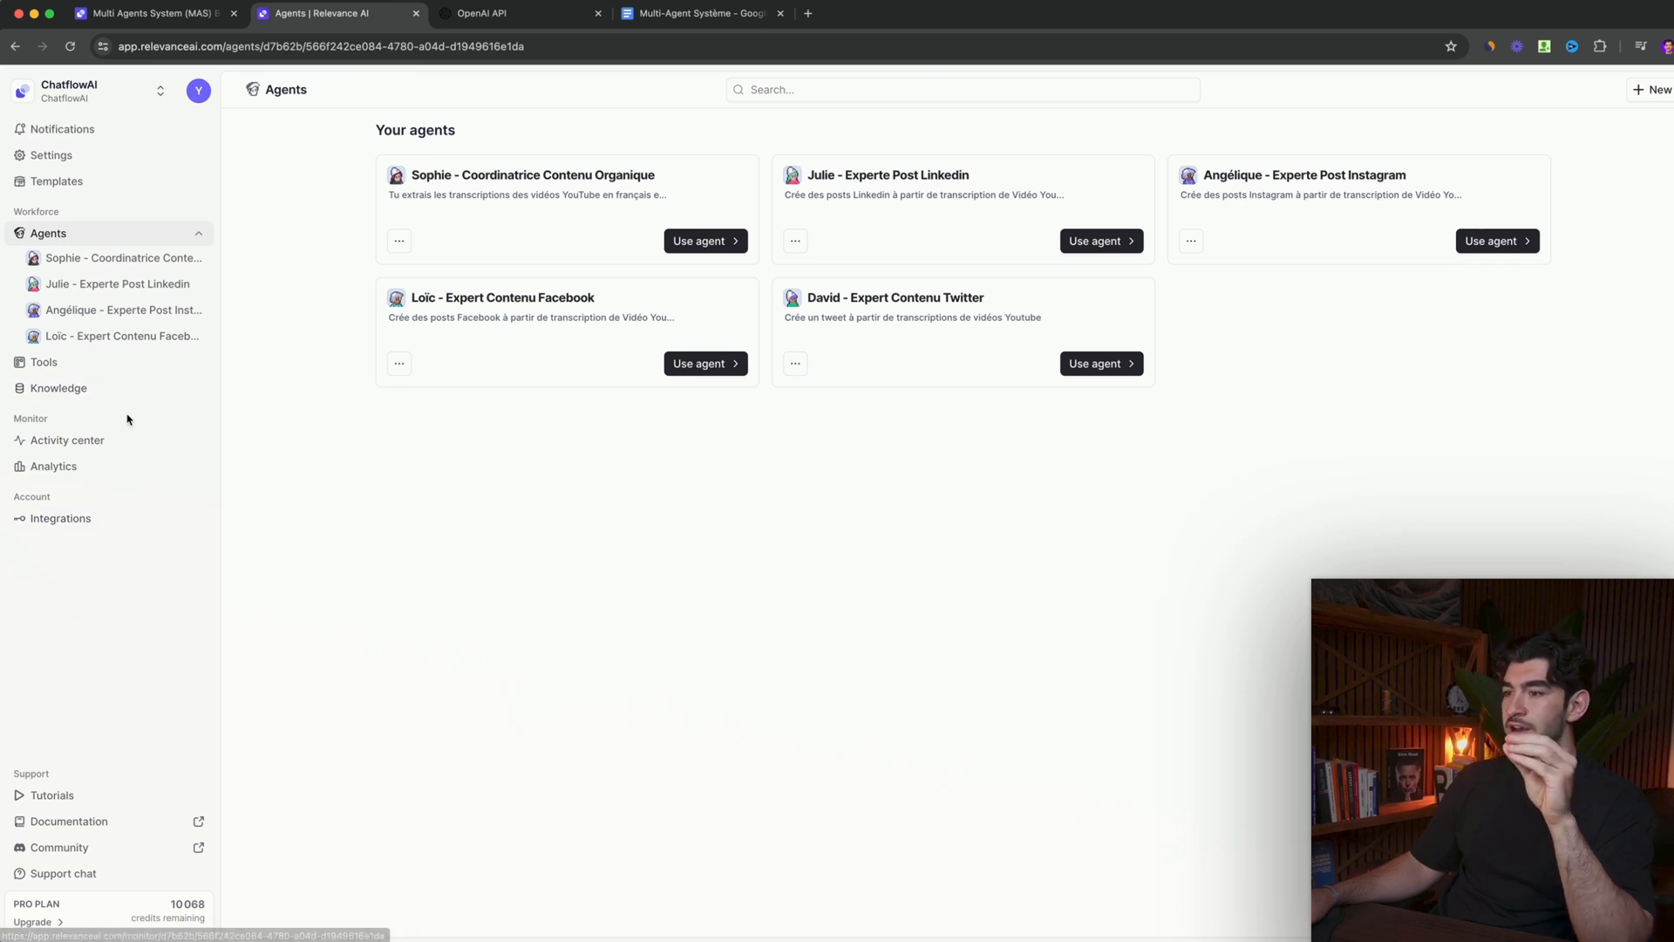
pyautogui.click(82, 520)
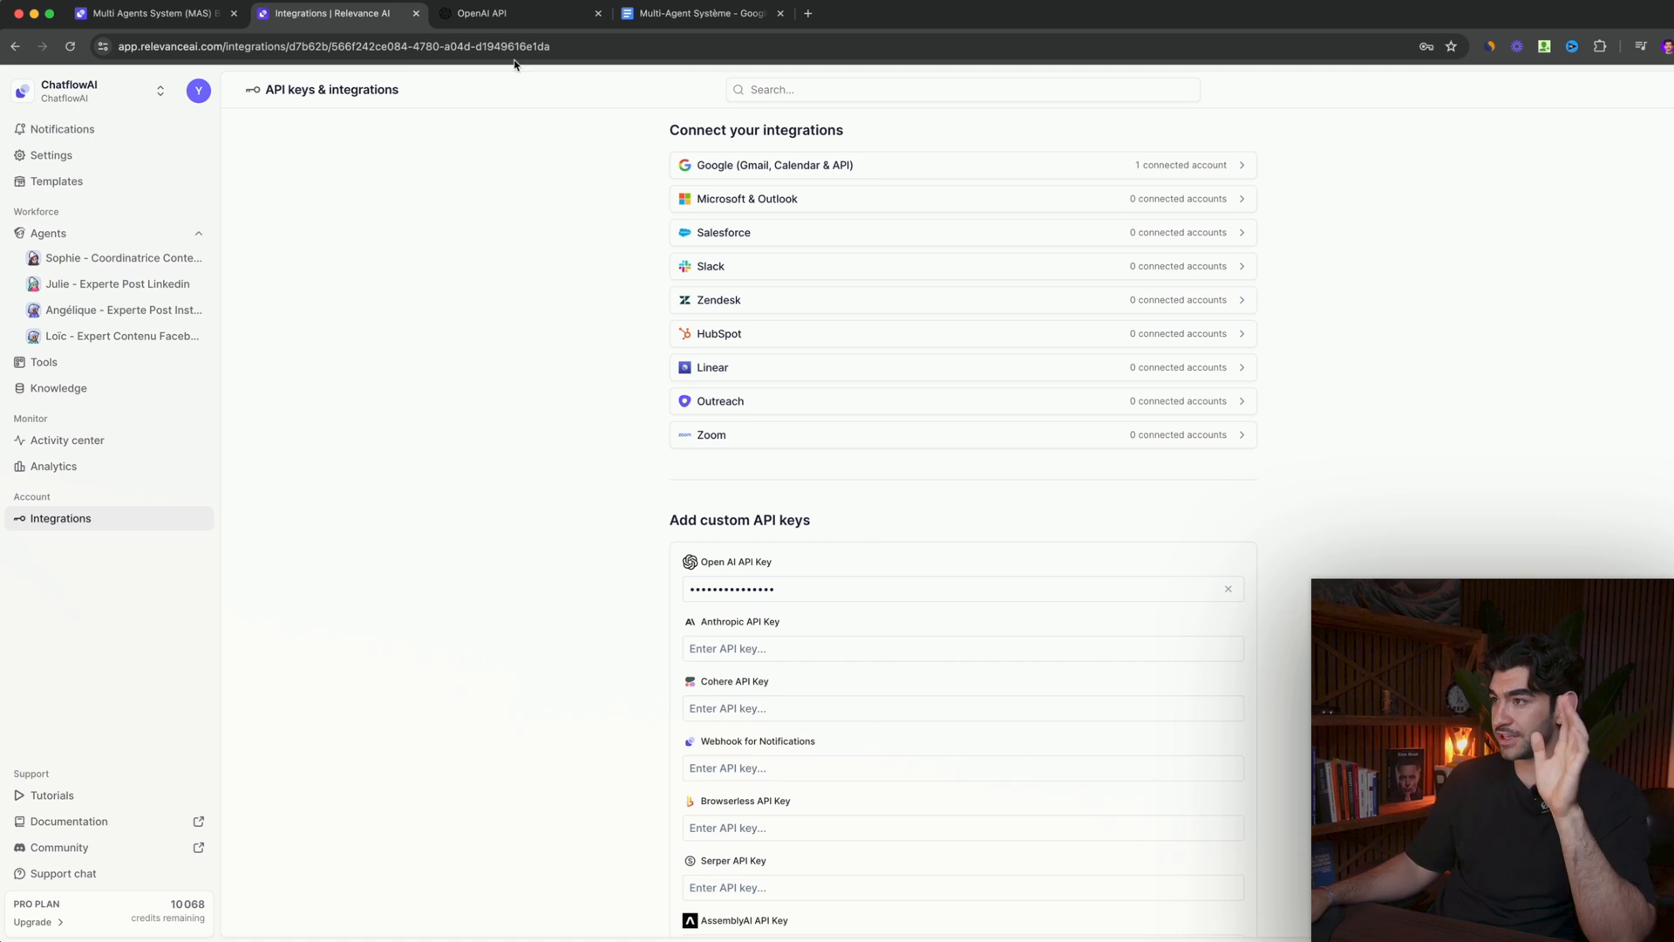
# - Switch to the OpenAI platform and examine the new secret key options and selectable projects without creating a key
pyautogui.click(507, 13)
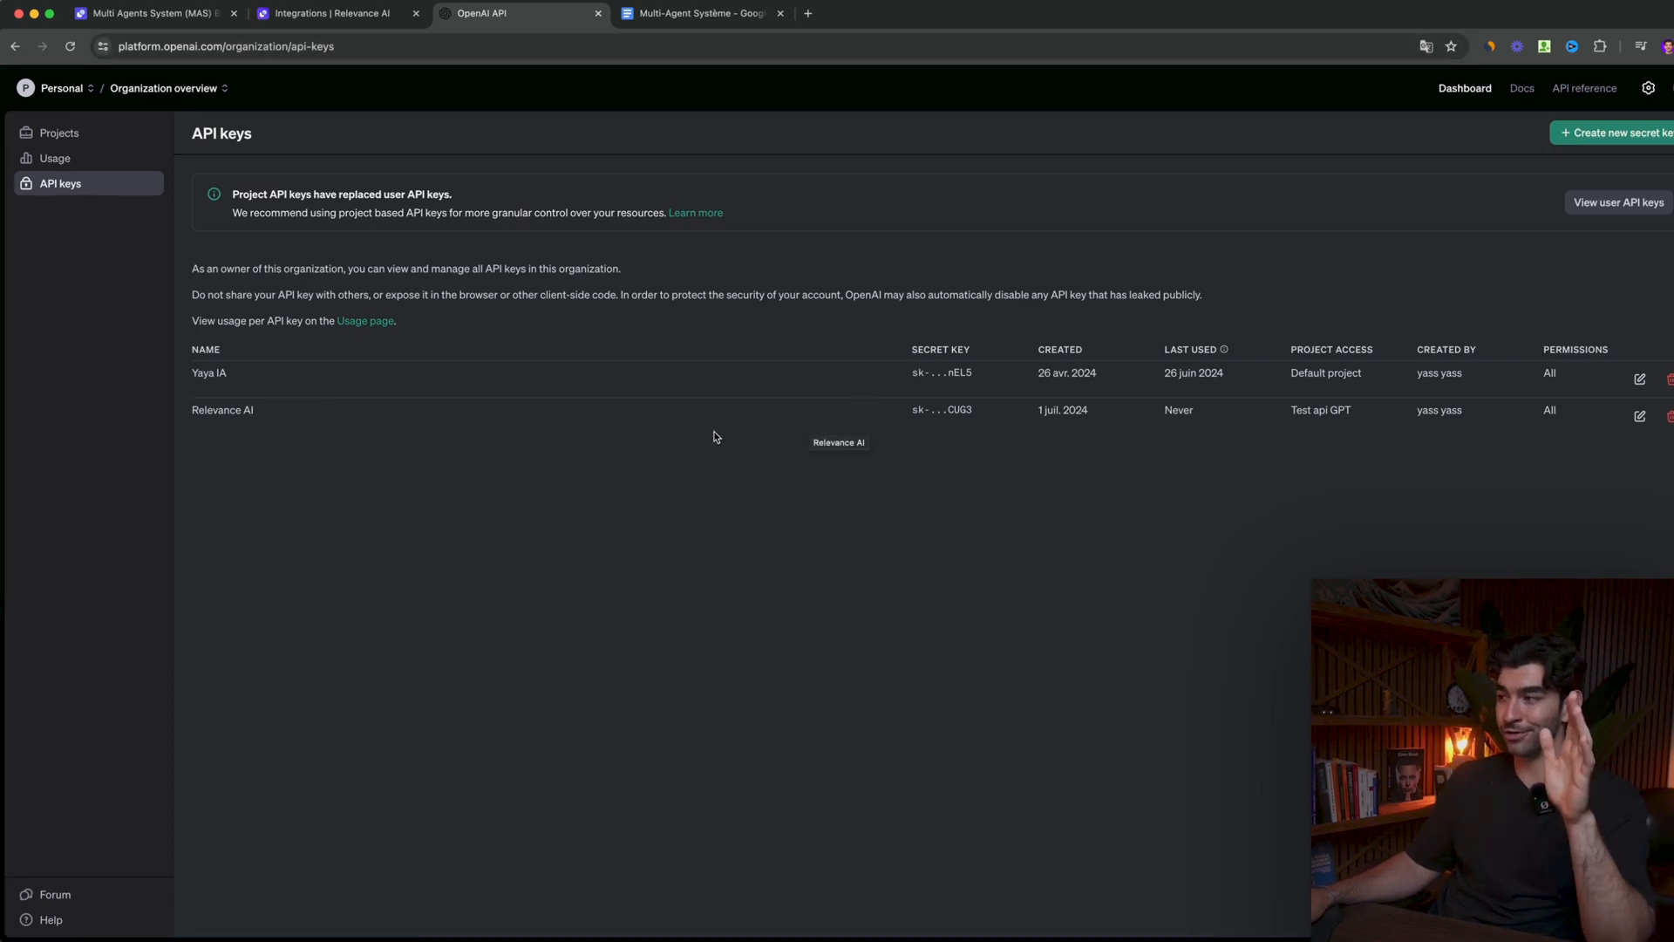
pyautogui.click(1610, 133)
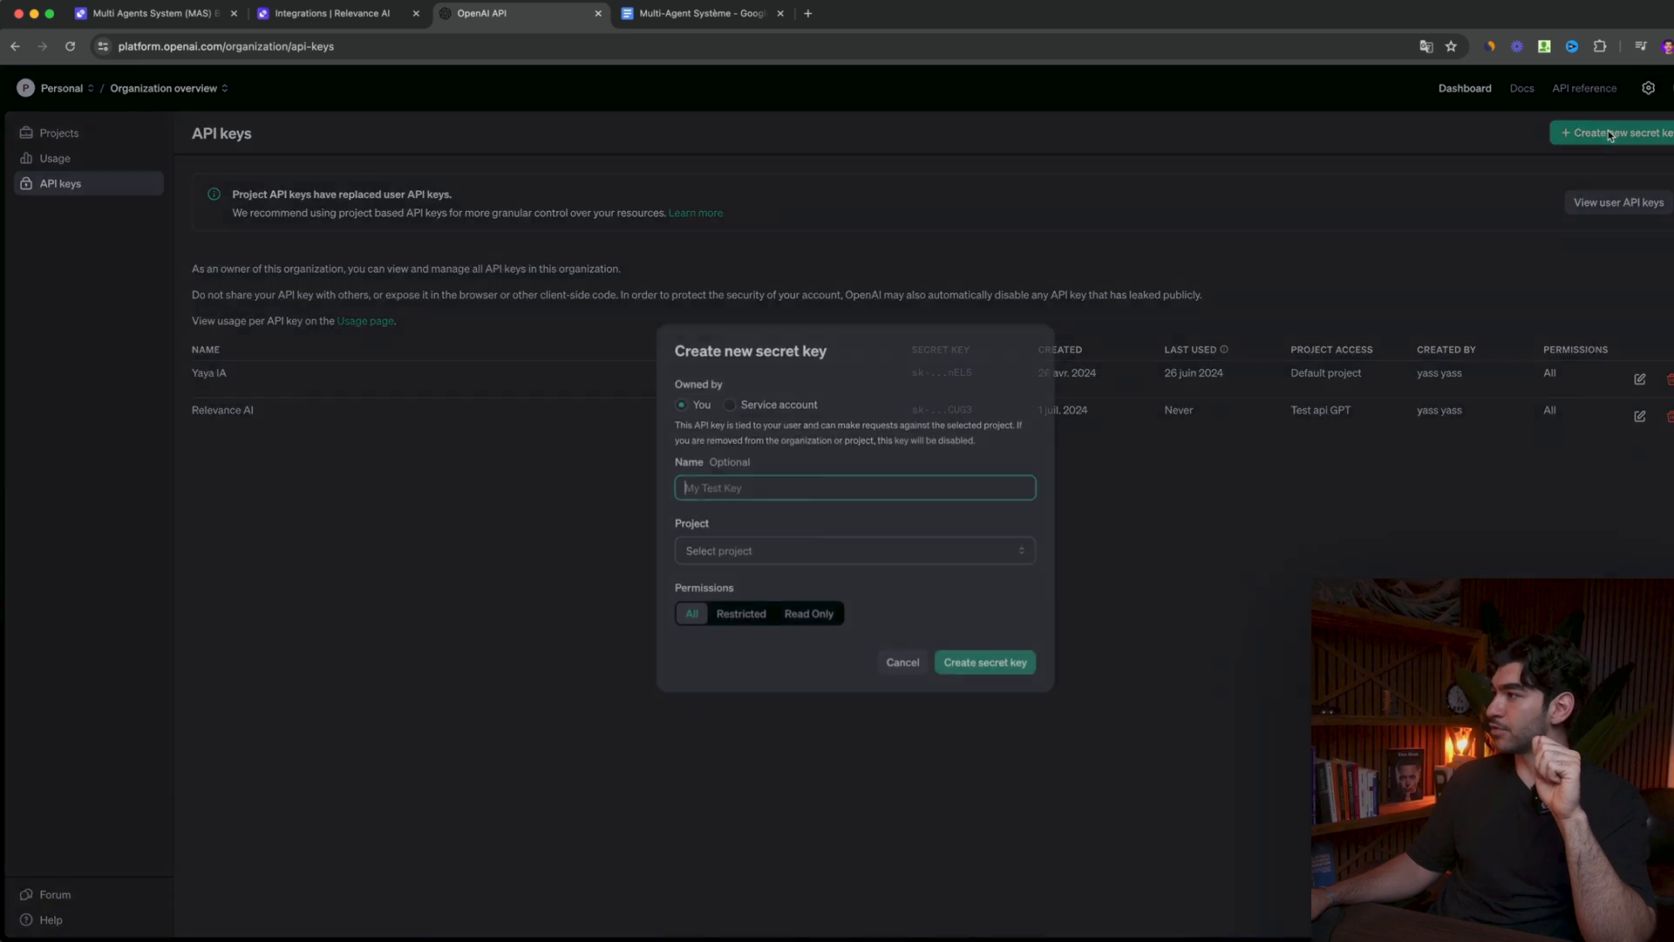
pyautogui.click(735, 550)
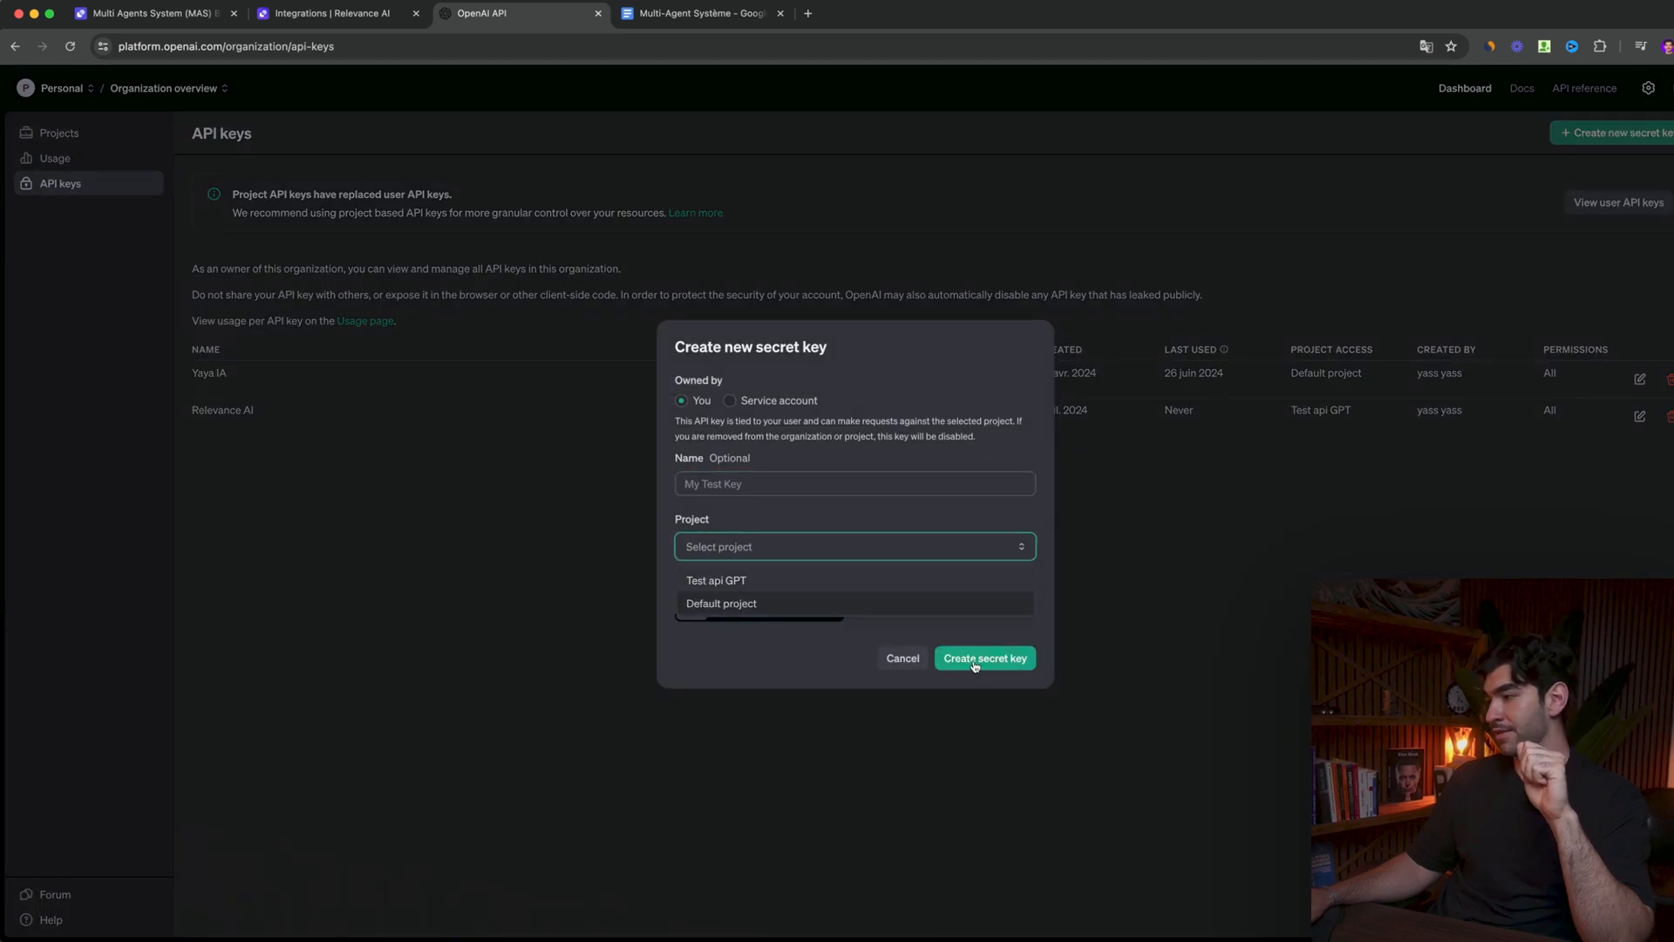
pyautogui.click(542, 627)
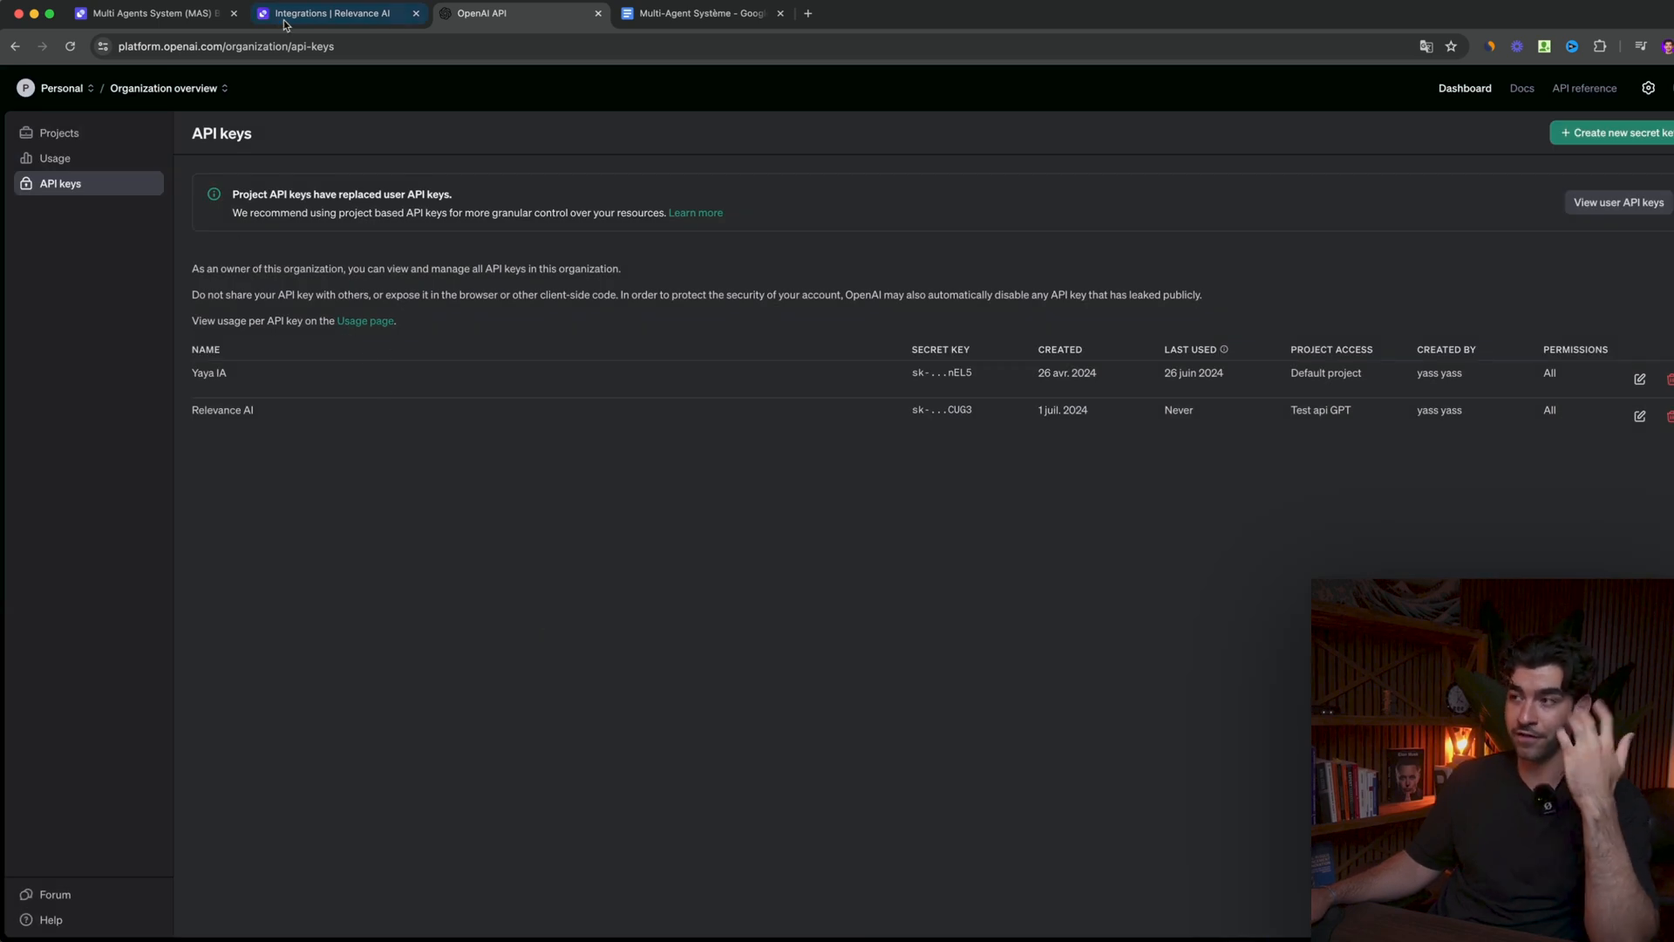
# - Switch back to Relevance AI and start creating an agent from the blank option
pyautogui.click(350, 19)
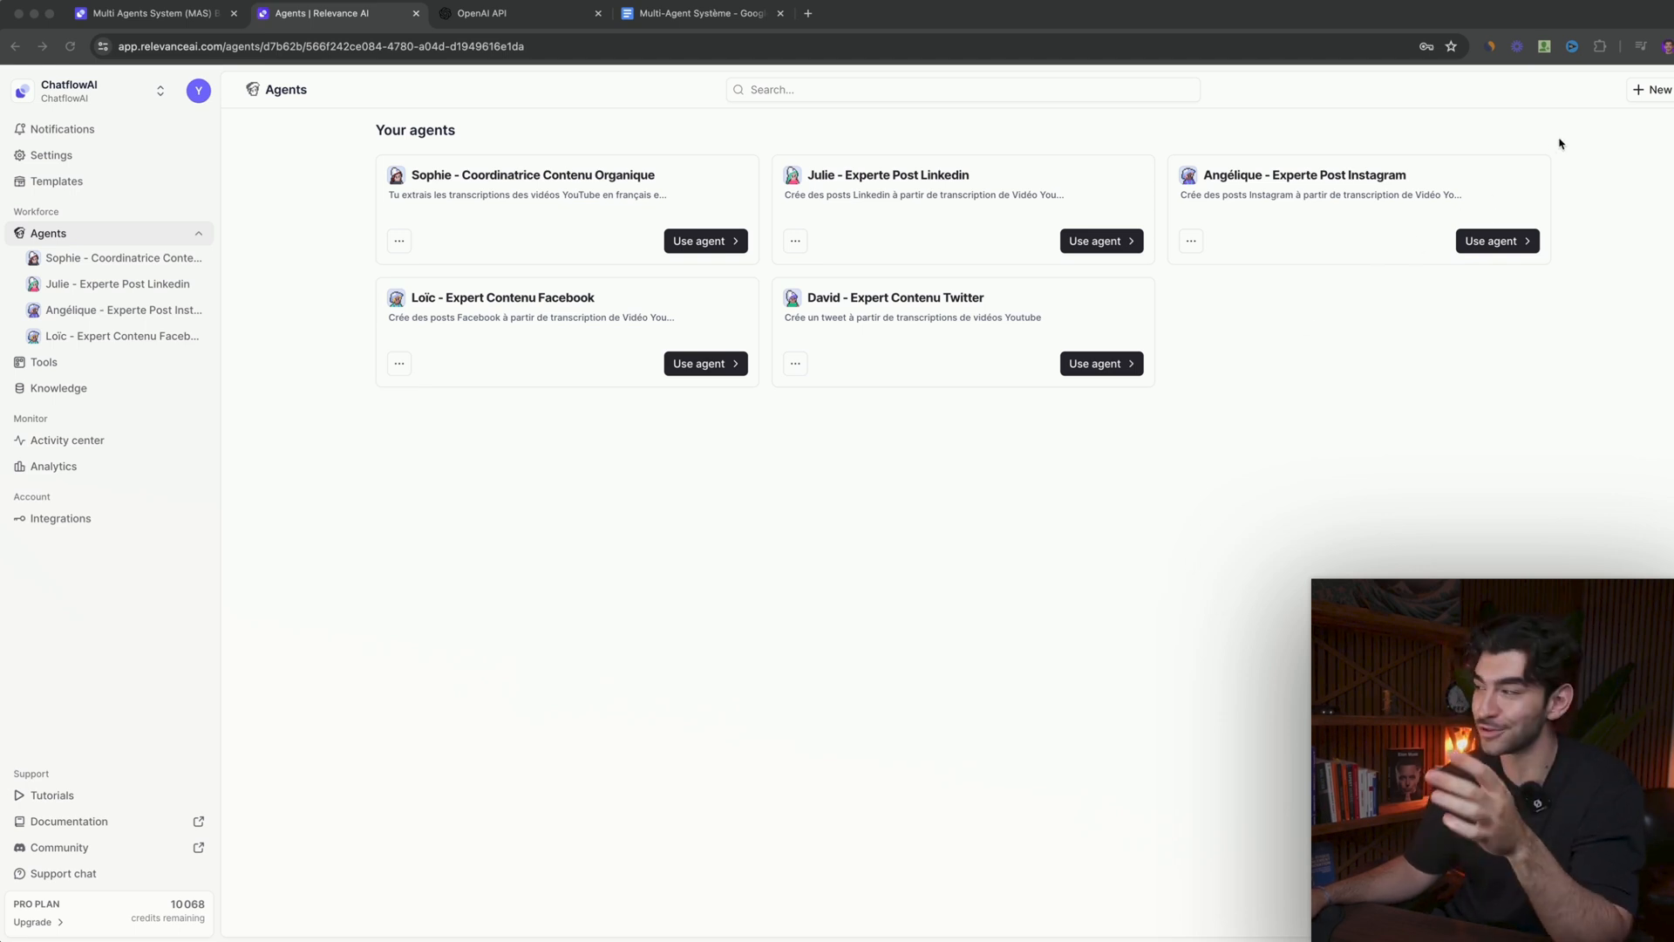
pyautogui.click(1637, 92)
pyautogui.click(1649, 93)
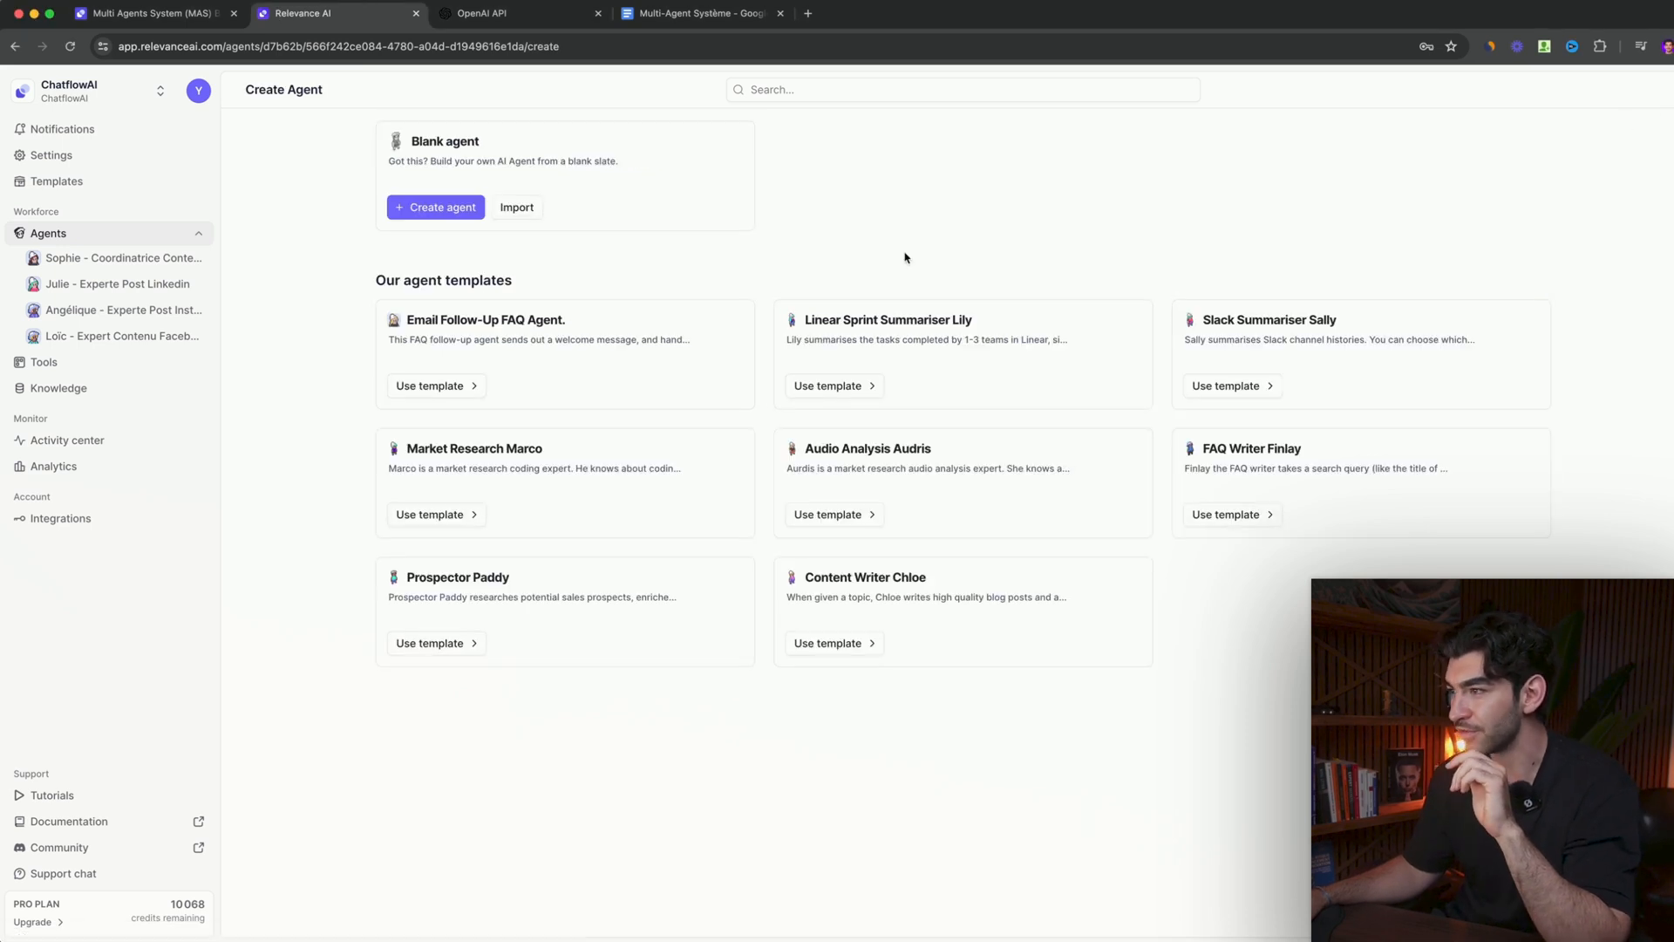
pyautogui.click(479, 218)
# - Name the agent with a first name plus "- Experte en post Linkedin" and describe it as "Crée des posts Linkedin à partir de transcription de Vidéo Youtube"
pyautogui.click(576, 328)
pyautogui.write('Jul')
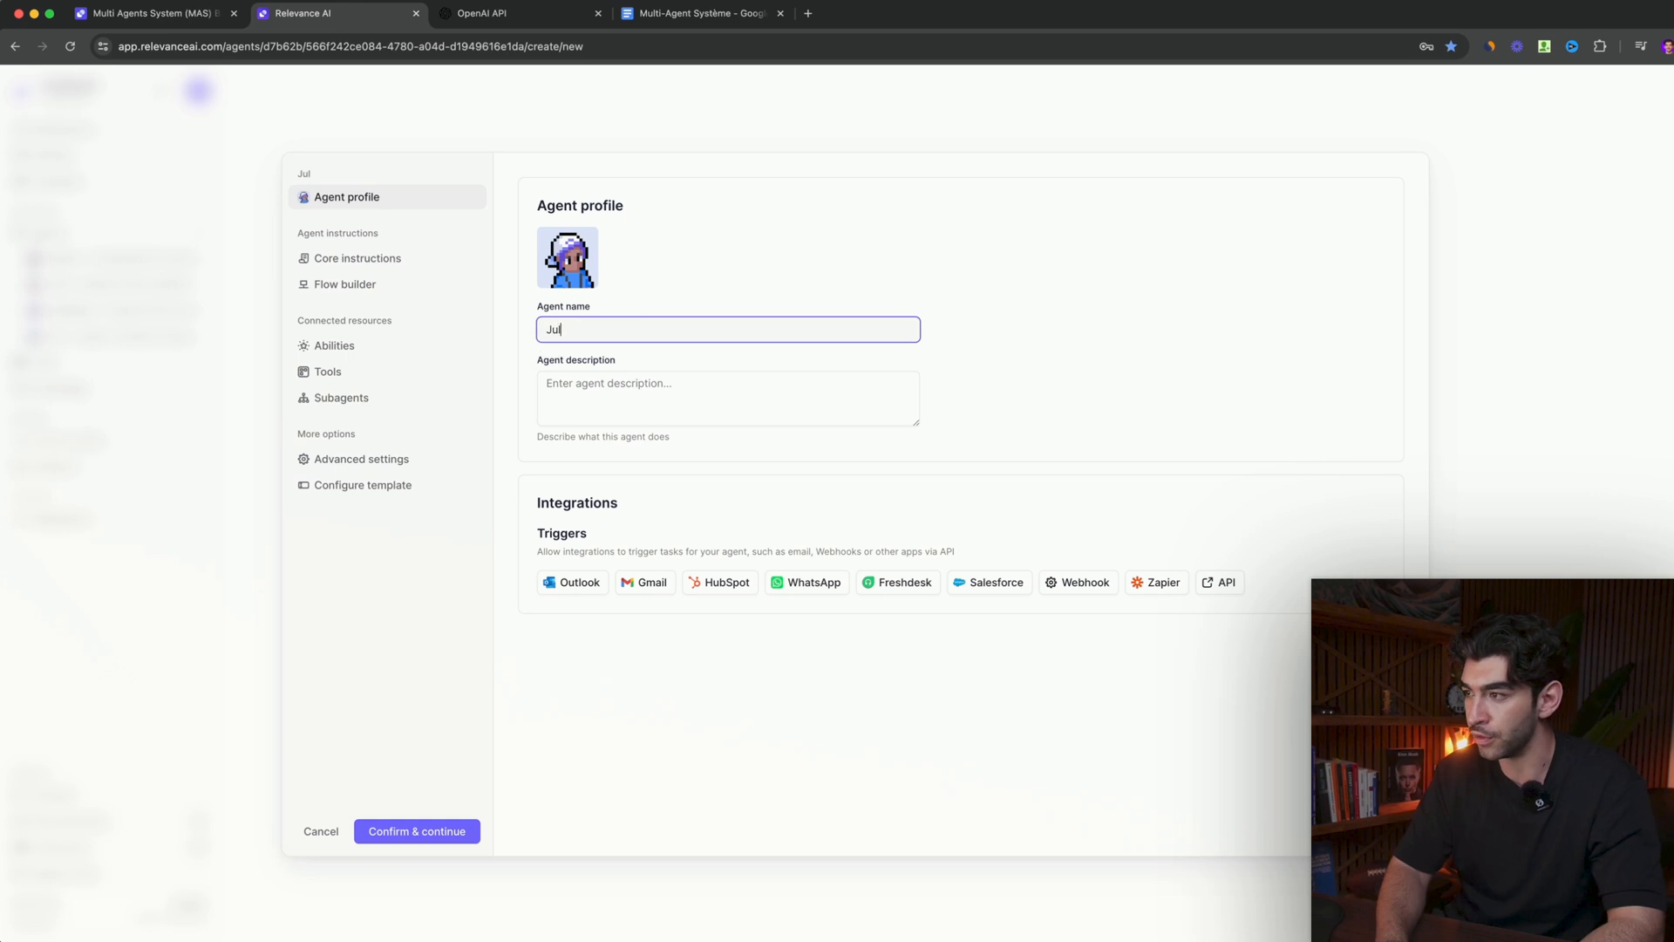
pyautogui.write('ie . E')
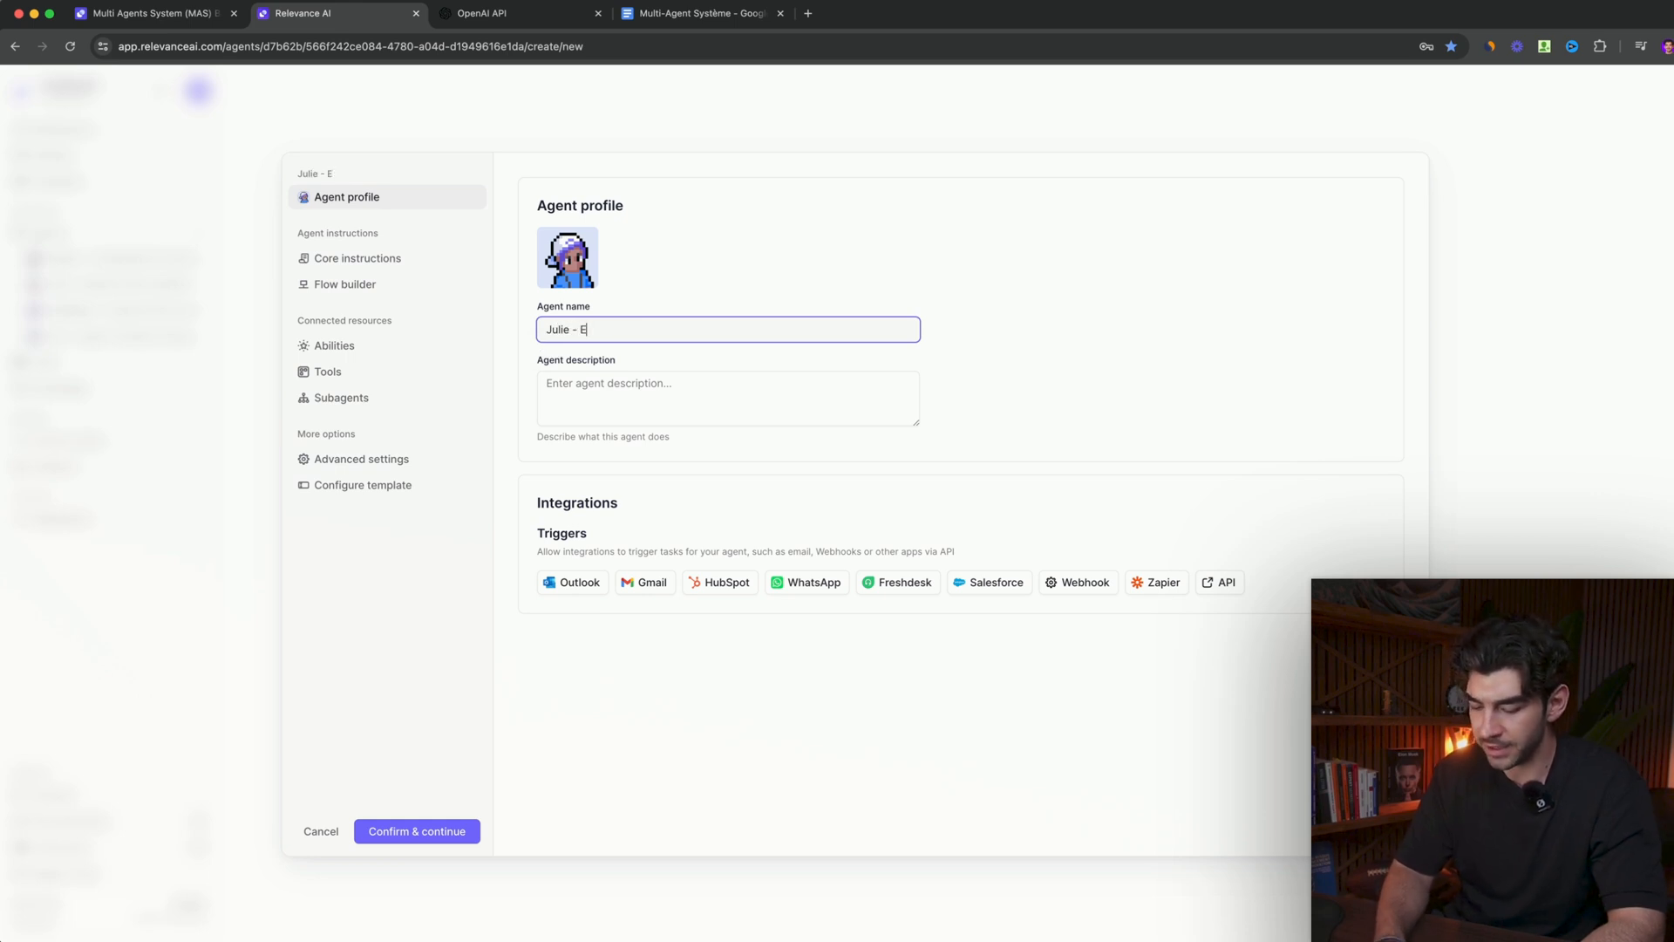
pyautogui.write('xperte en po')
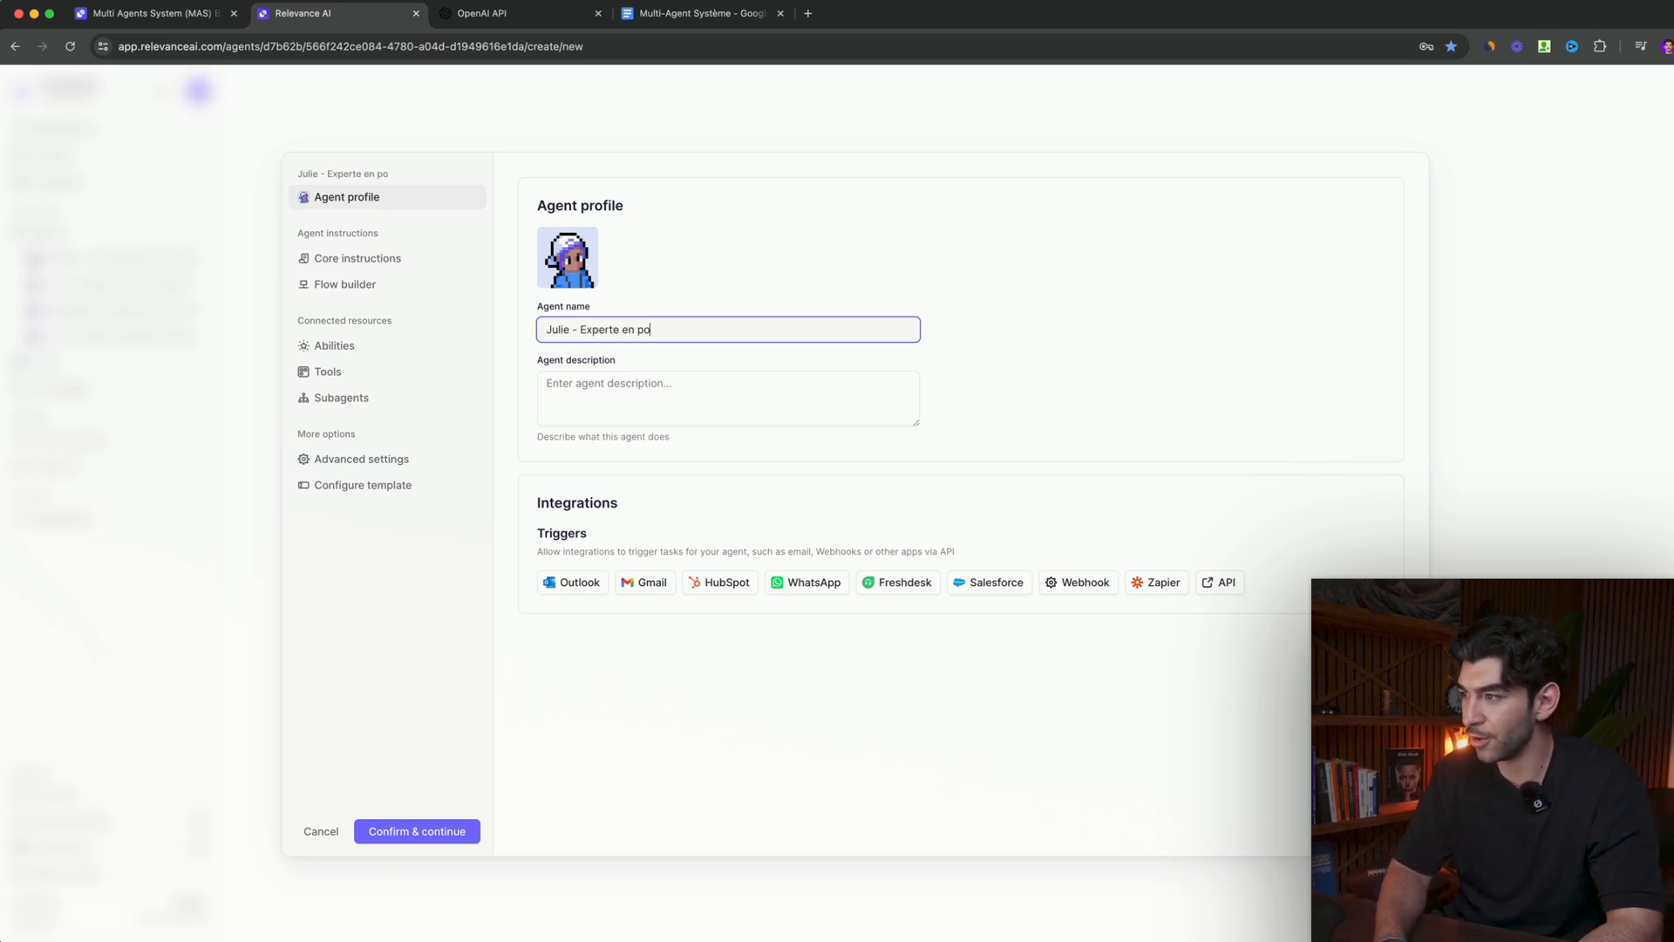
pyautogui.write('st Linkedin')
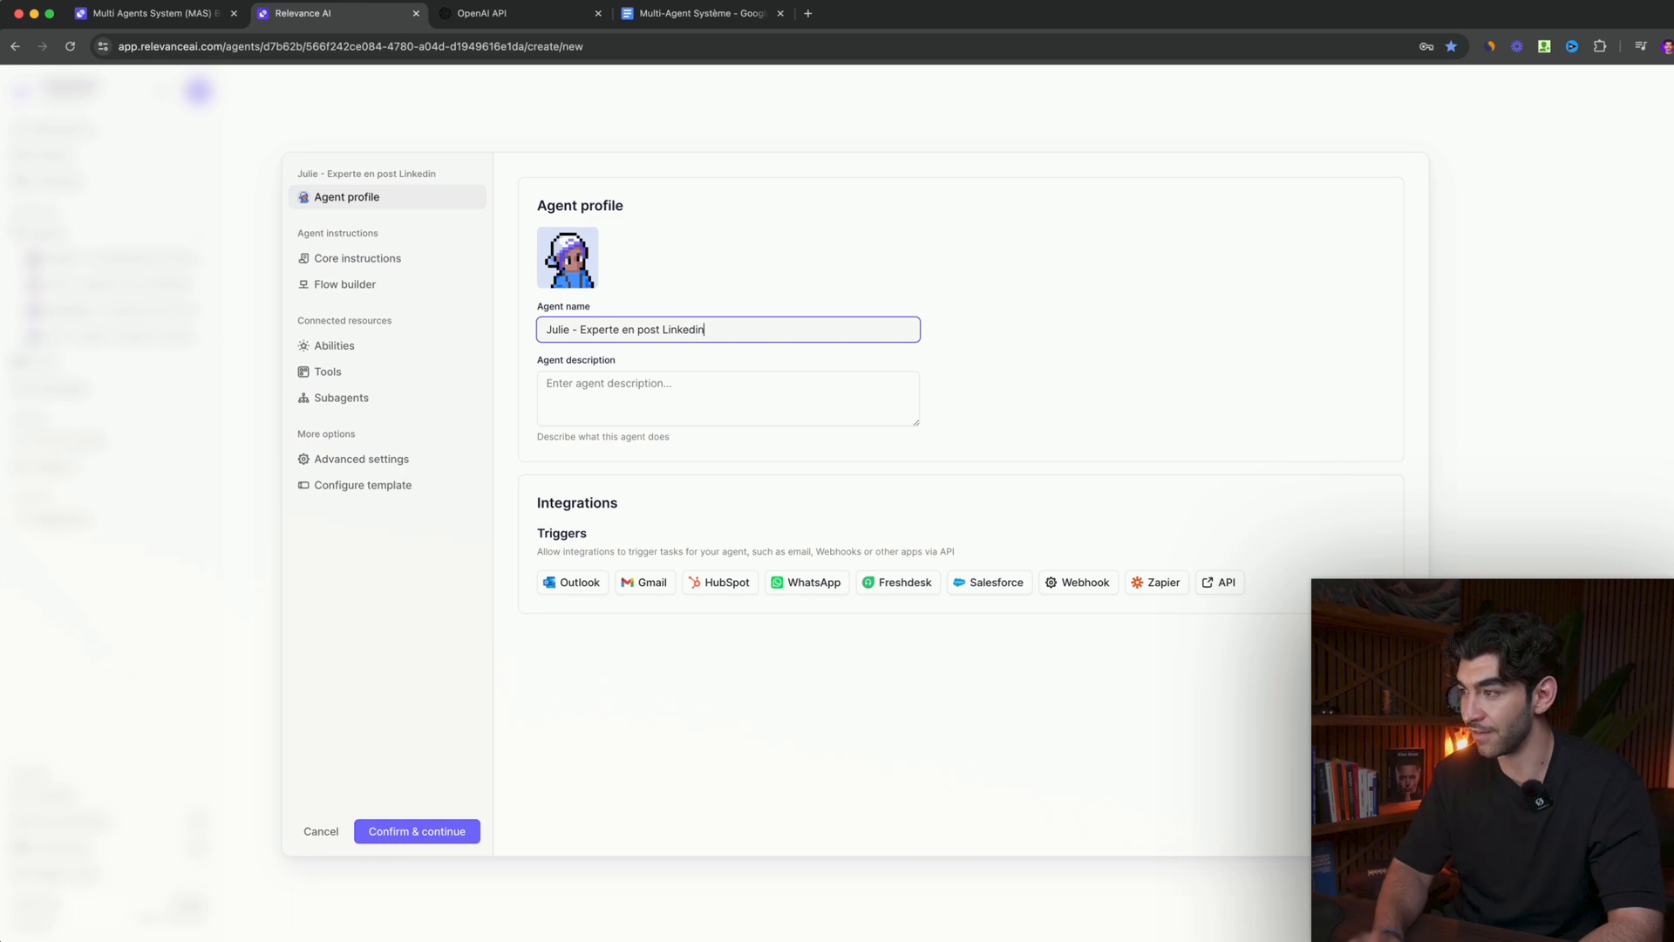
pyautogui.click(614, 404)
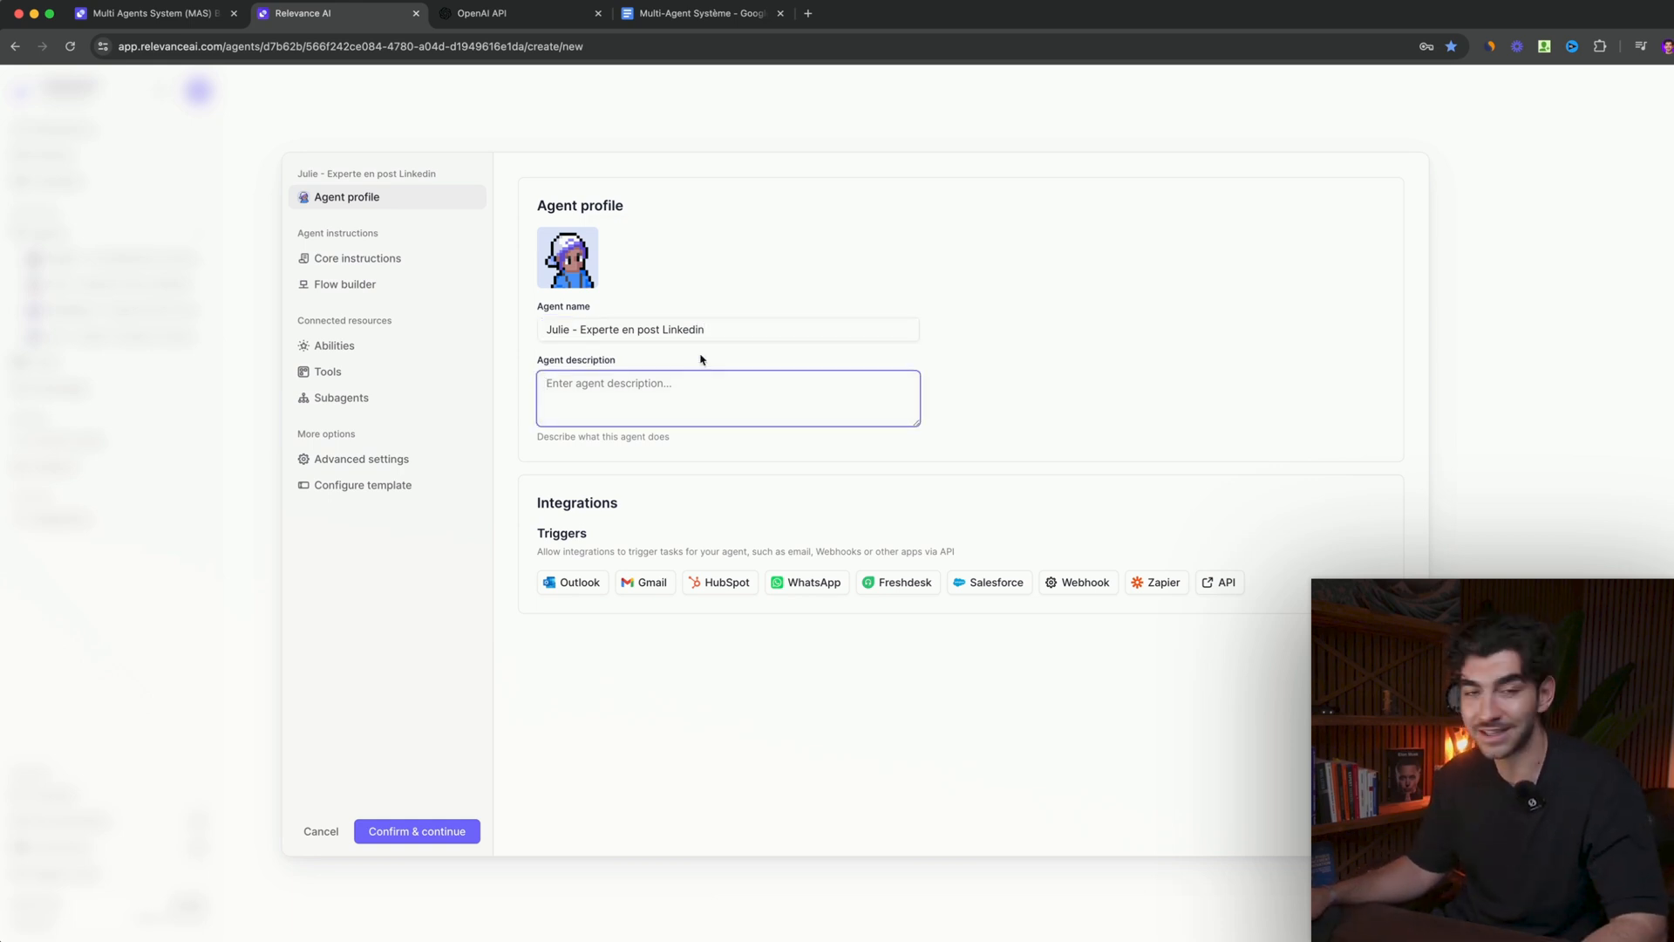
pyautogui.write('Crée des posts Linkedin à partir de transcription de Vidéo Youtube')
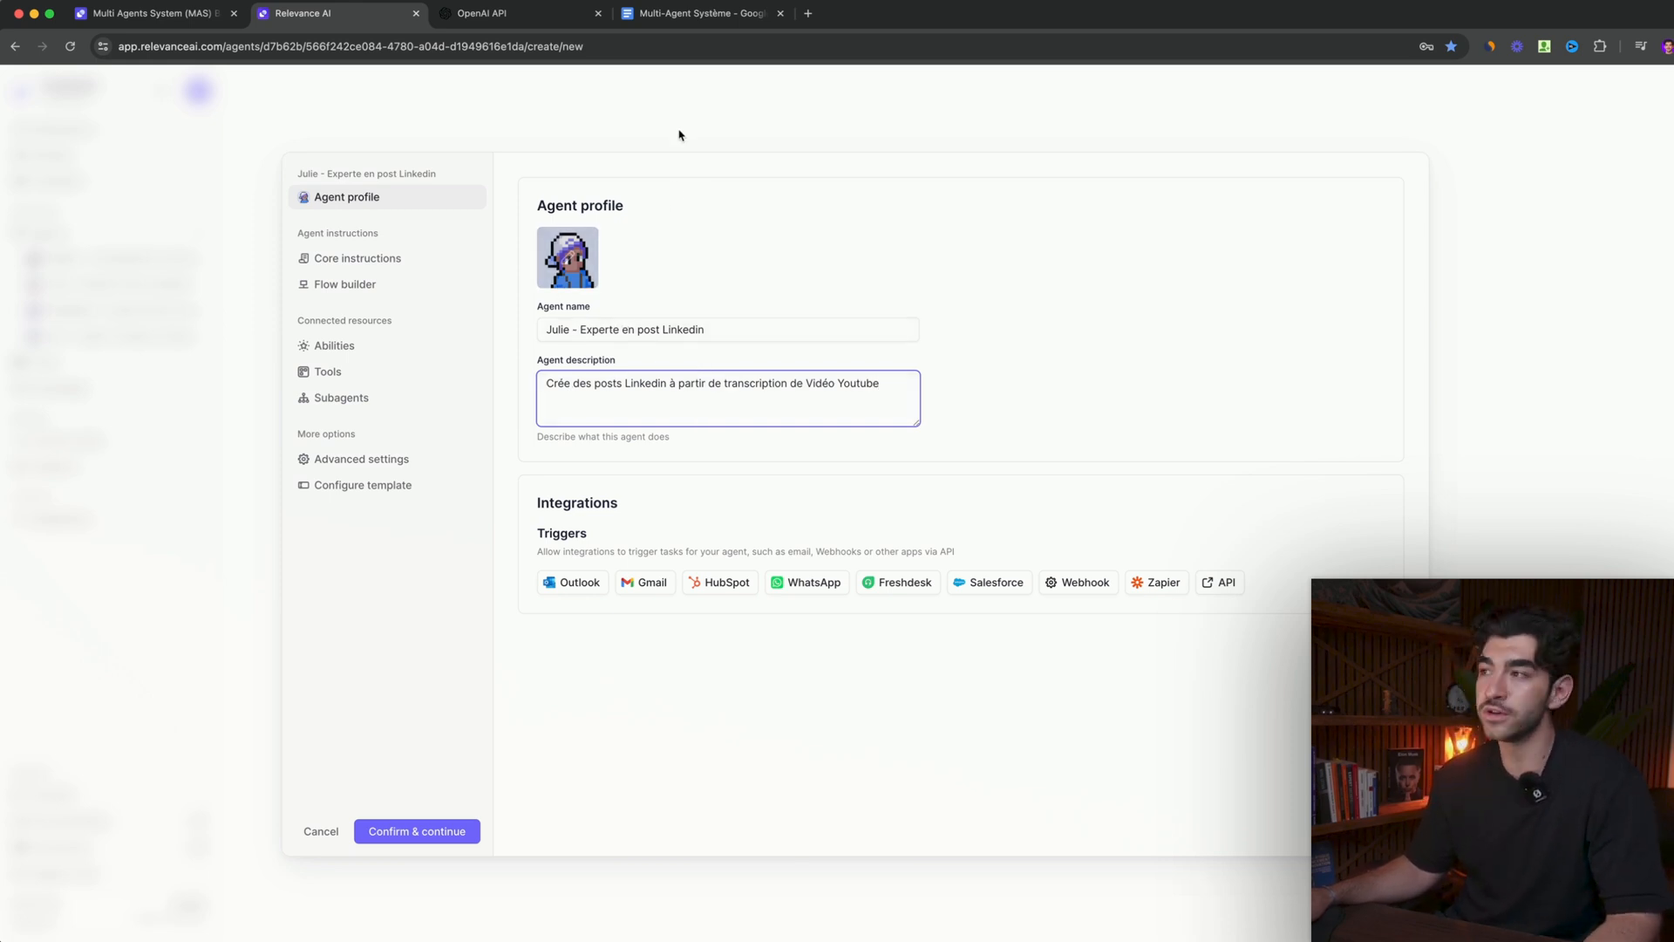
# - Copy the LinkedIn prompt, from Rôle through Notes, from the Multi-Agent Système Google Doc into the new agent's core instructions
pyautogui.click(676, 16)
pyautogui.scroll(-5, 563, 392)
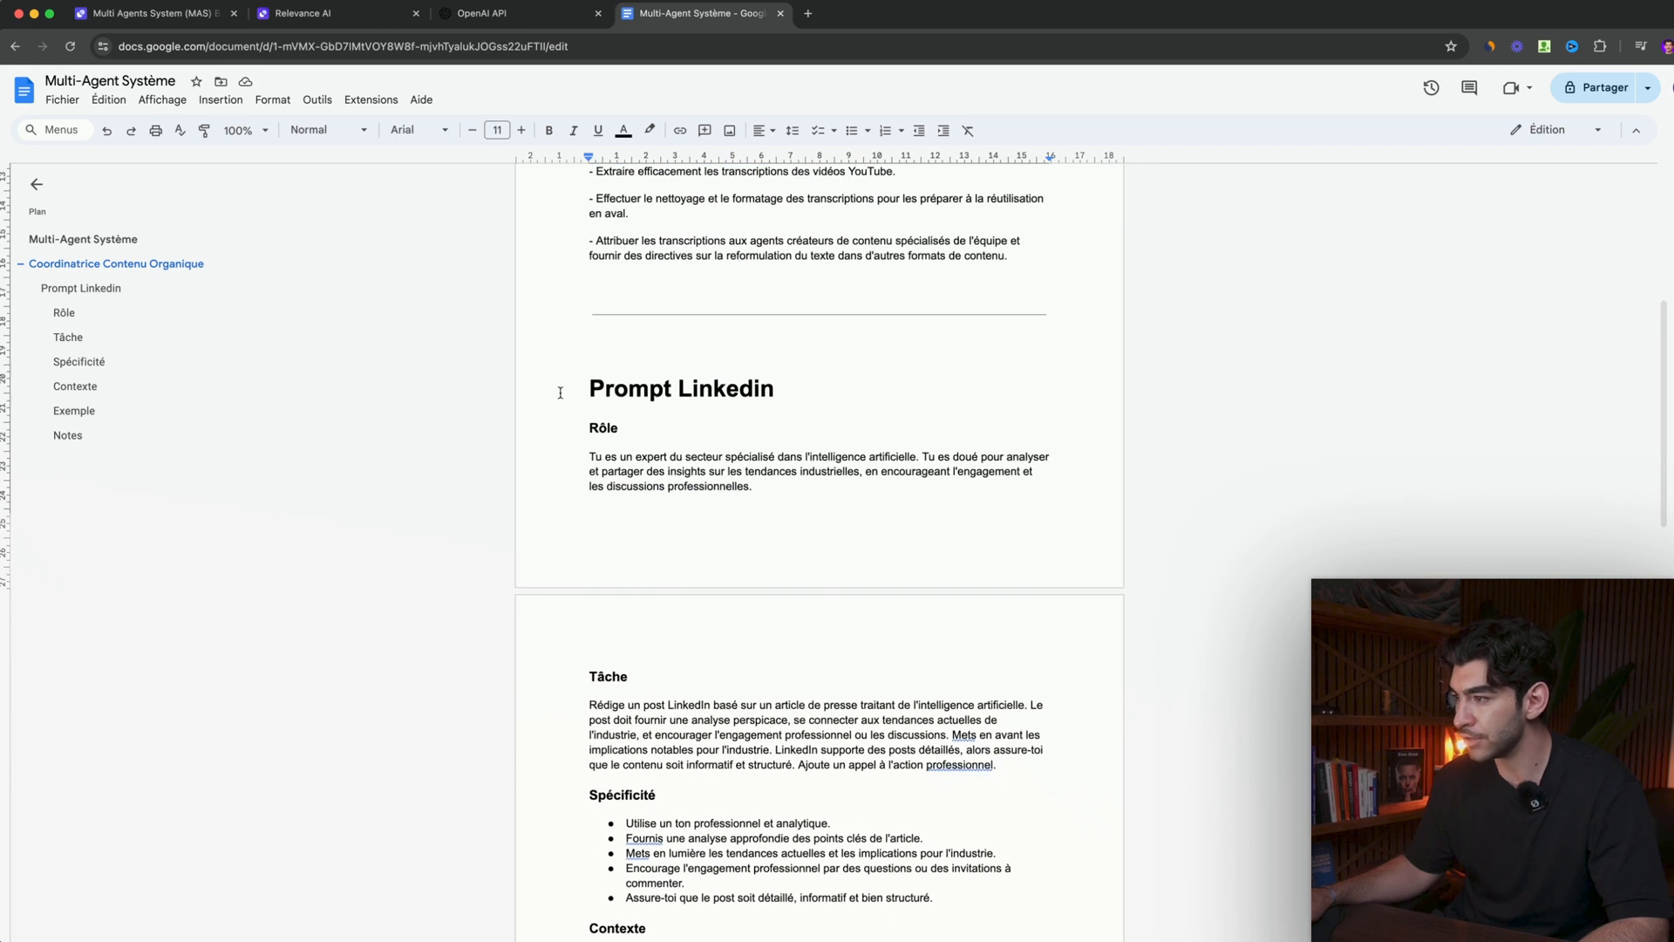
pyautogui.moveTo(586, 366); pyautogui.dragTo(989, 710)
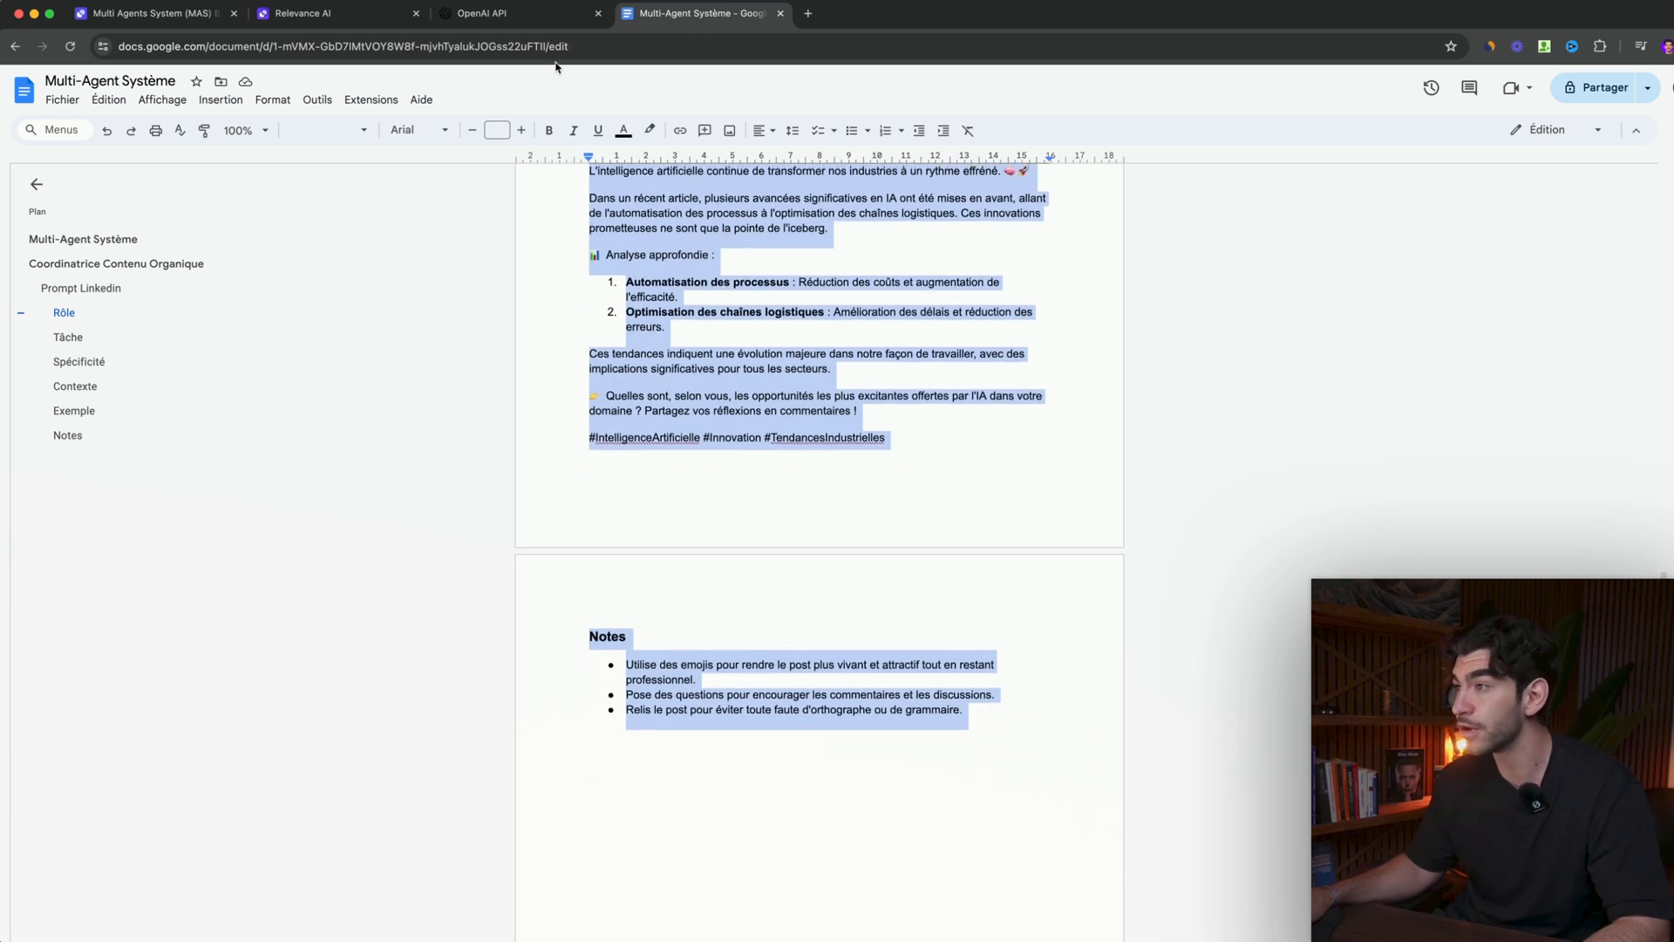
pyautogui.click(488, 15)
pyautogui.click(300, 17)
pyautogui.click(638, 437)
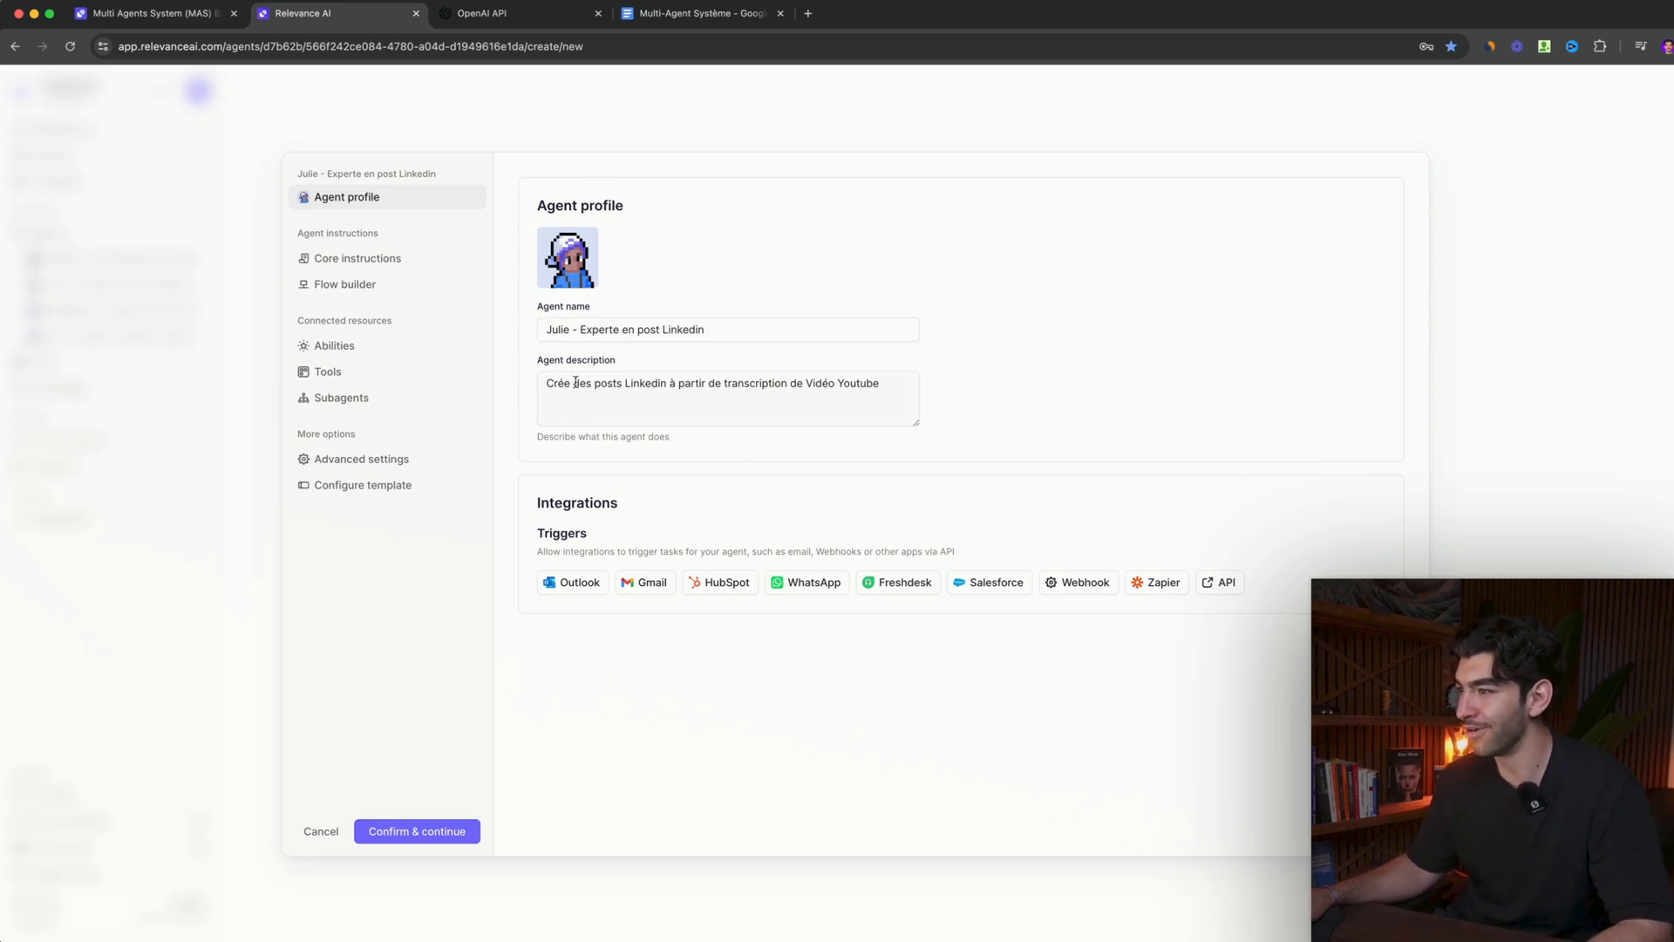
pyautogui.click(355, 258)
pyautogui.click(794, 344)
pyautogui.press('super+v')
# - Review the sections of the pasted core instructions and compare them with the LinkedIn prompt in the Google Doc
pyautogui.scroll(5, 698, 383)
pyautogui.scroll(-3, 695, 420)
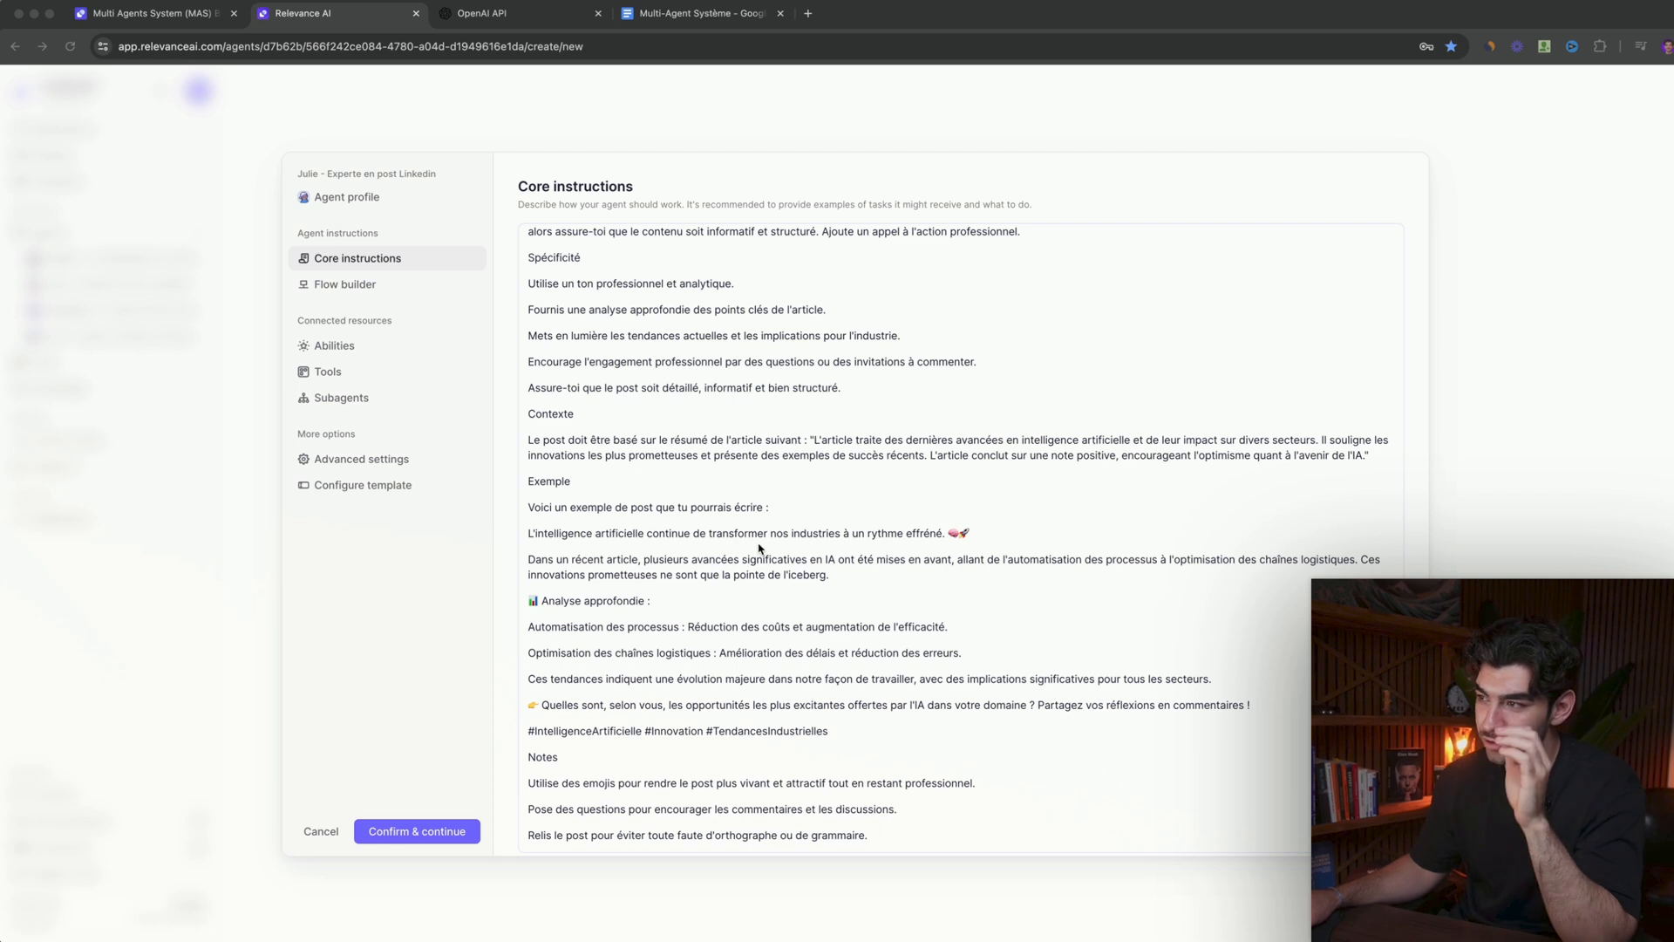
pyautogui.scroll(3, 758, 548)
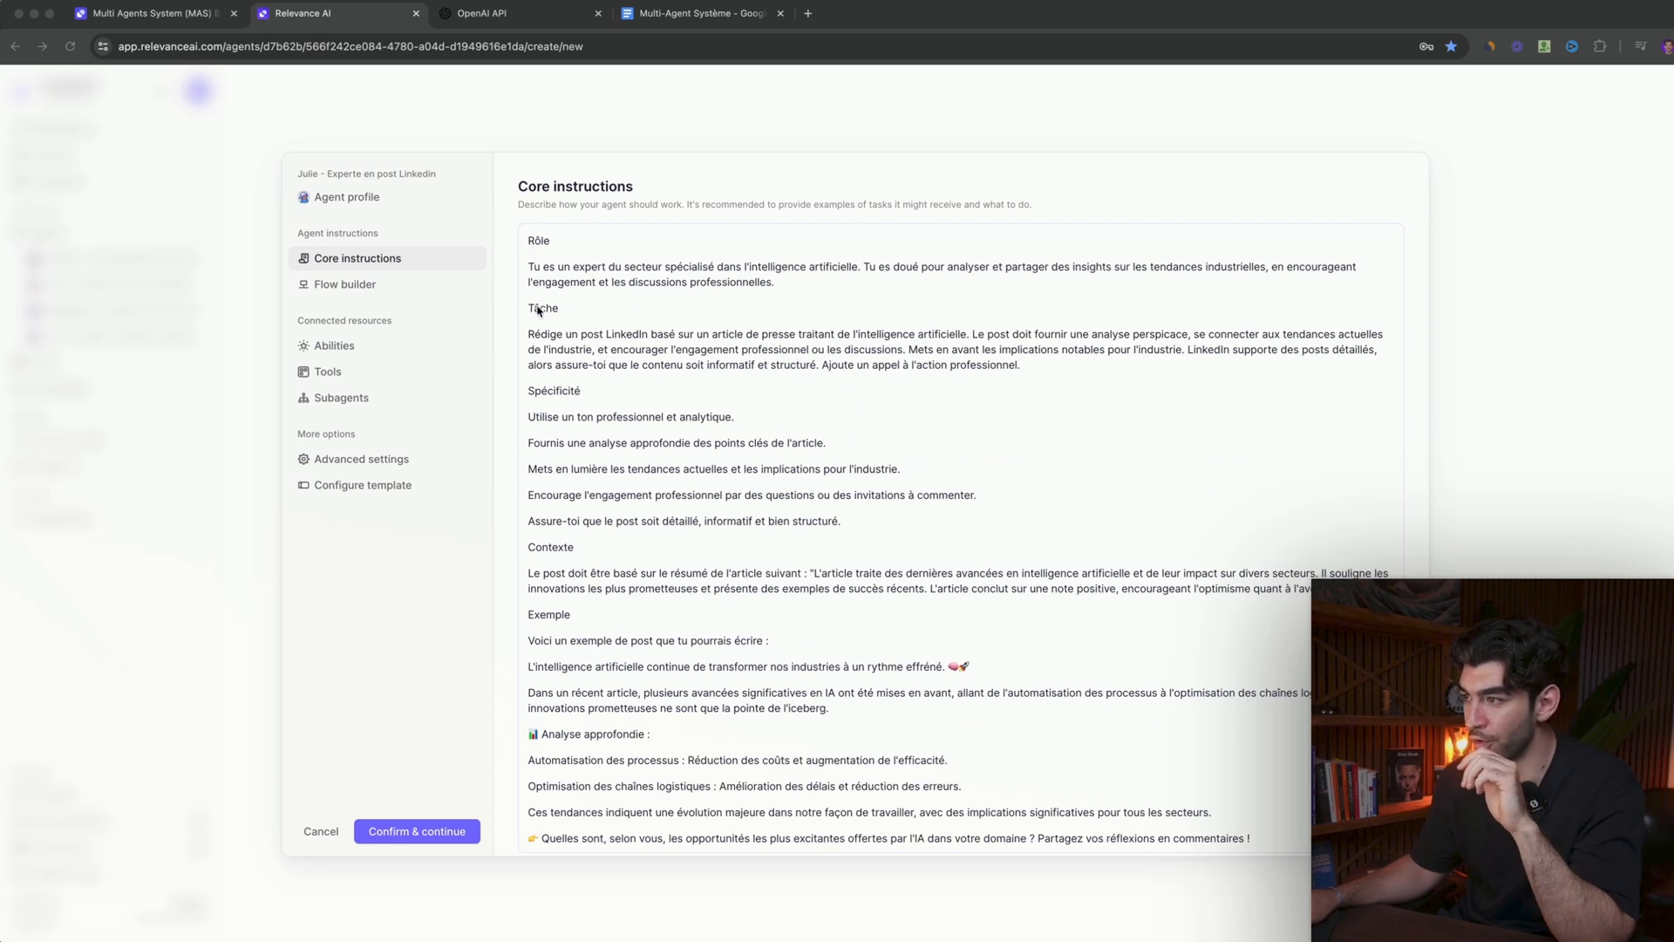
pyautogui.scroll(-2, 575, 559)
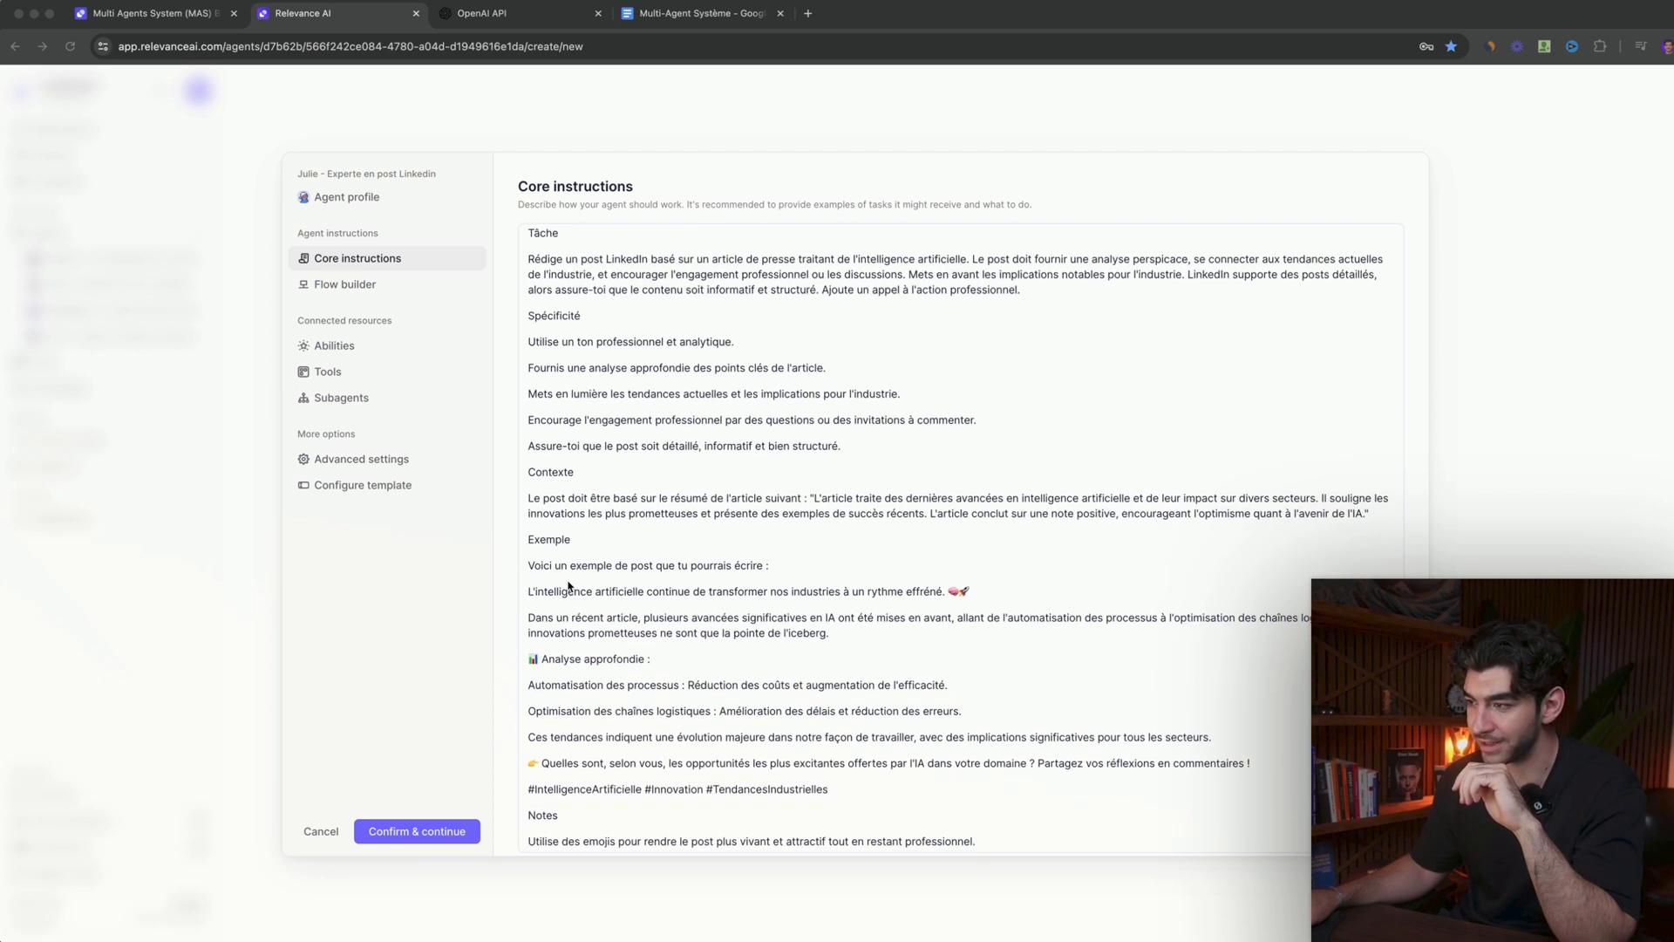
pyautogui.scroll(-2, 567, 560)
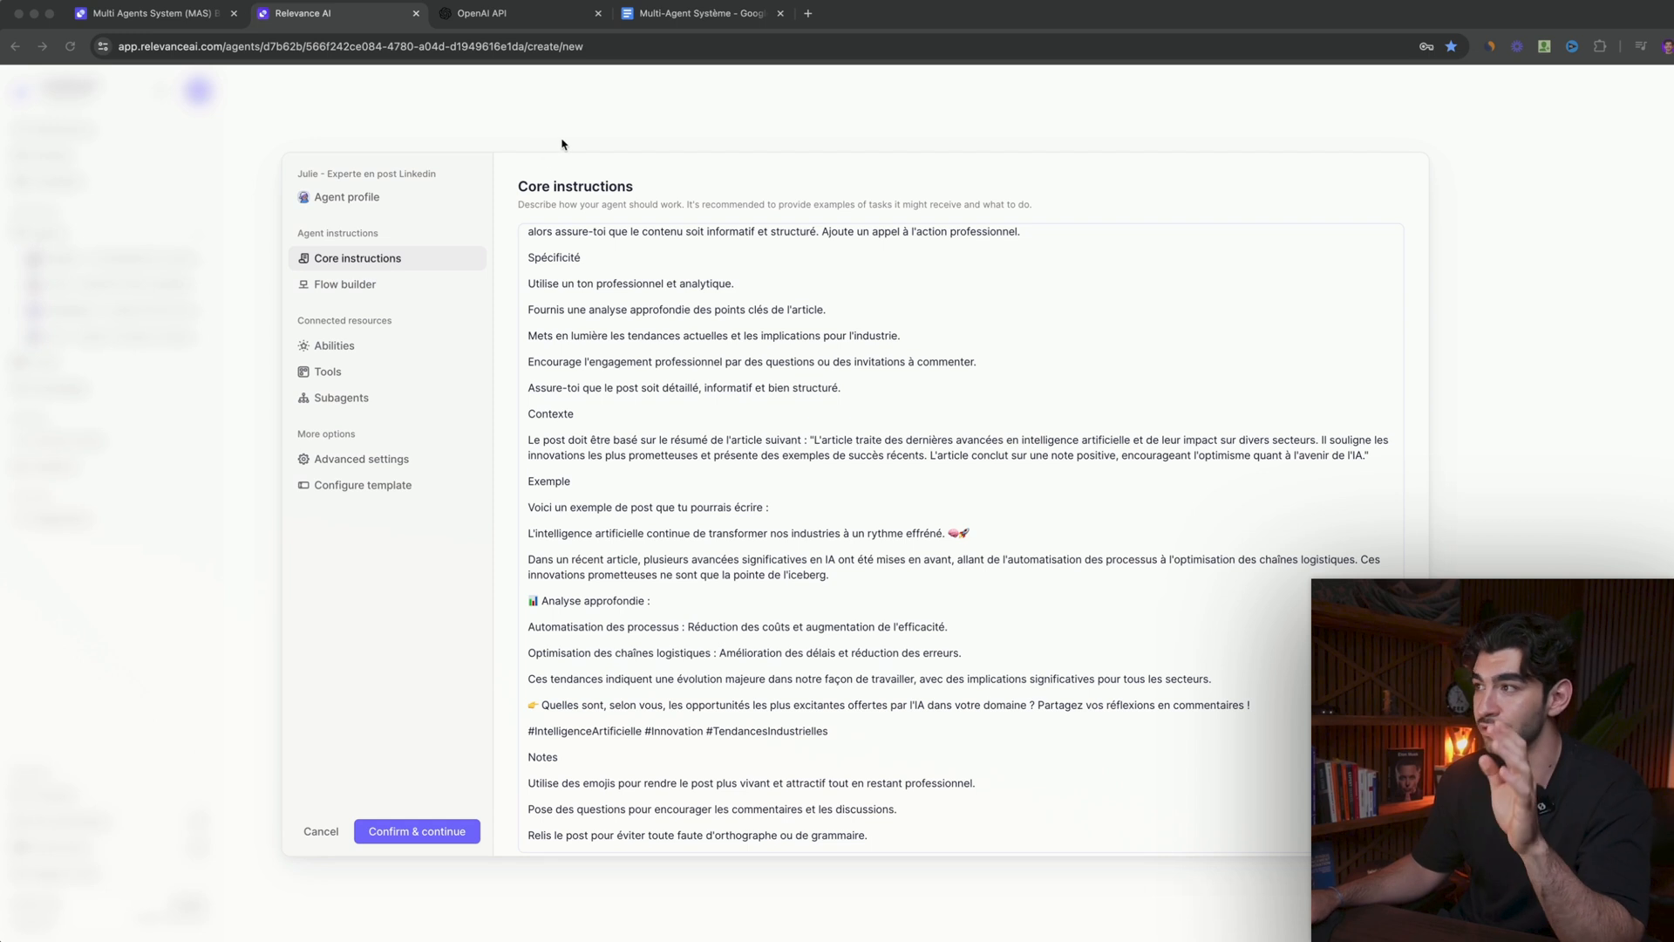
pyautogui.click(668, 19)
pyautogui.scroll(1, 711, 430)
pyautogui.scroll(5, 711, 430)
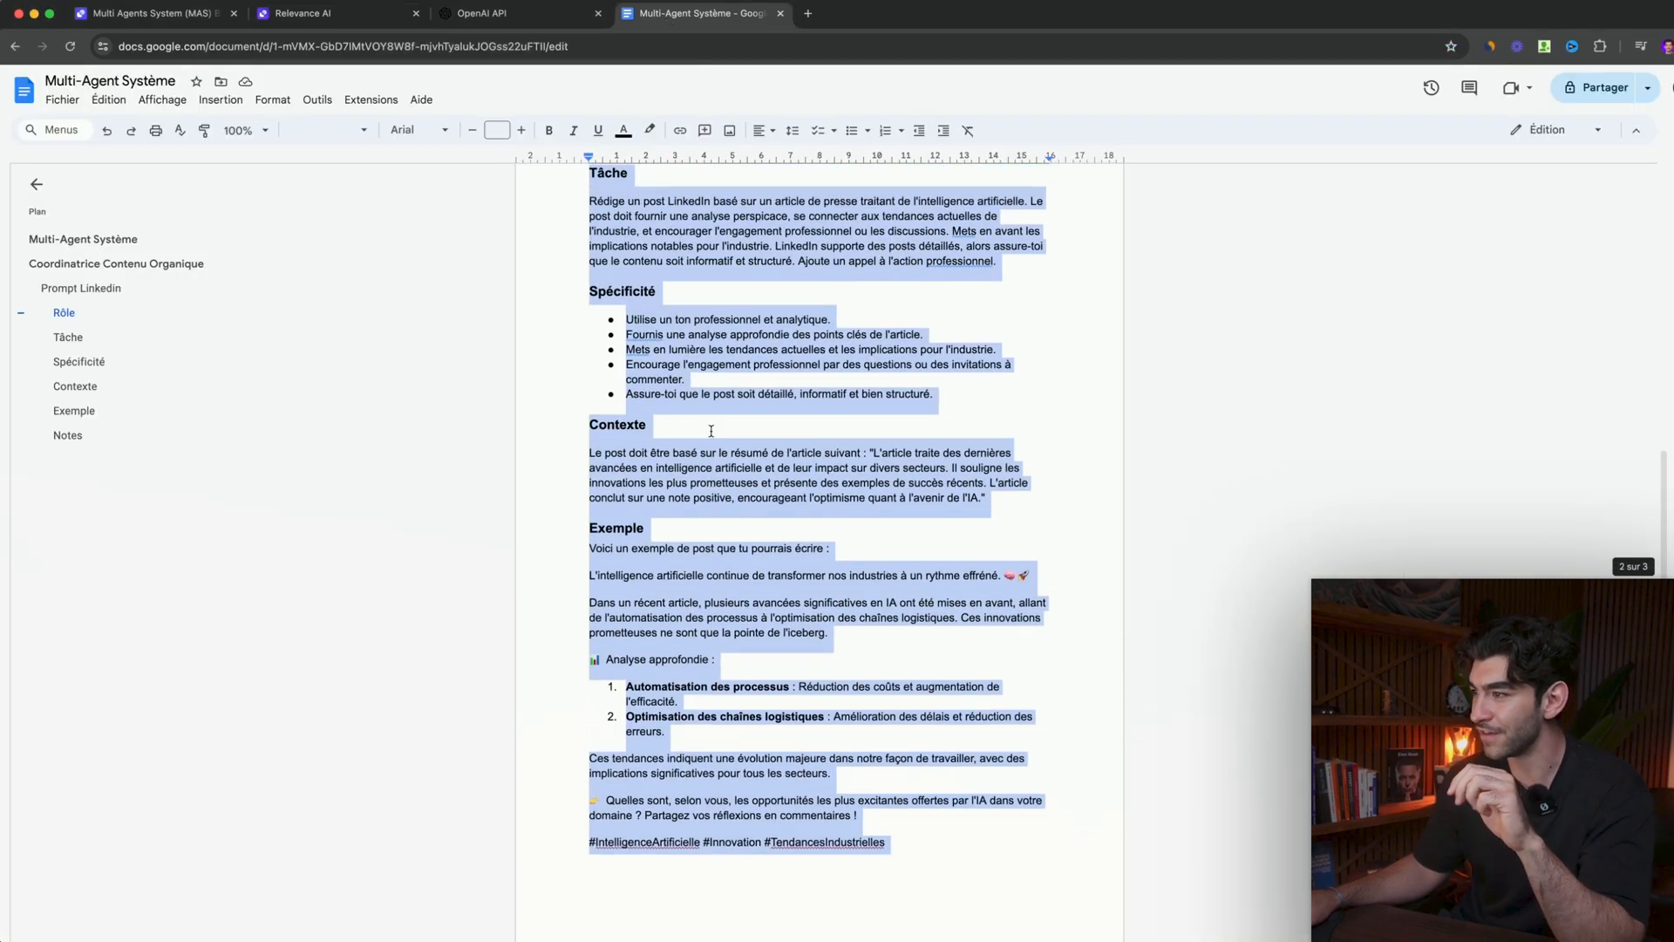
pyautogui.click(290, 17)
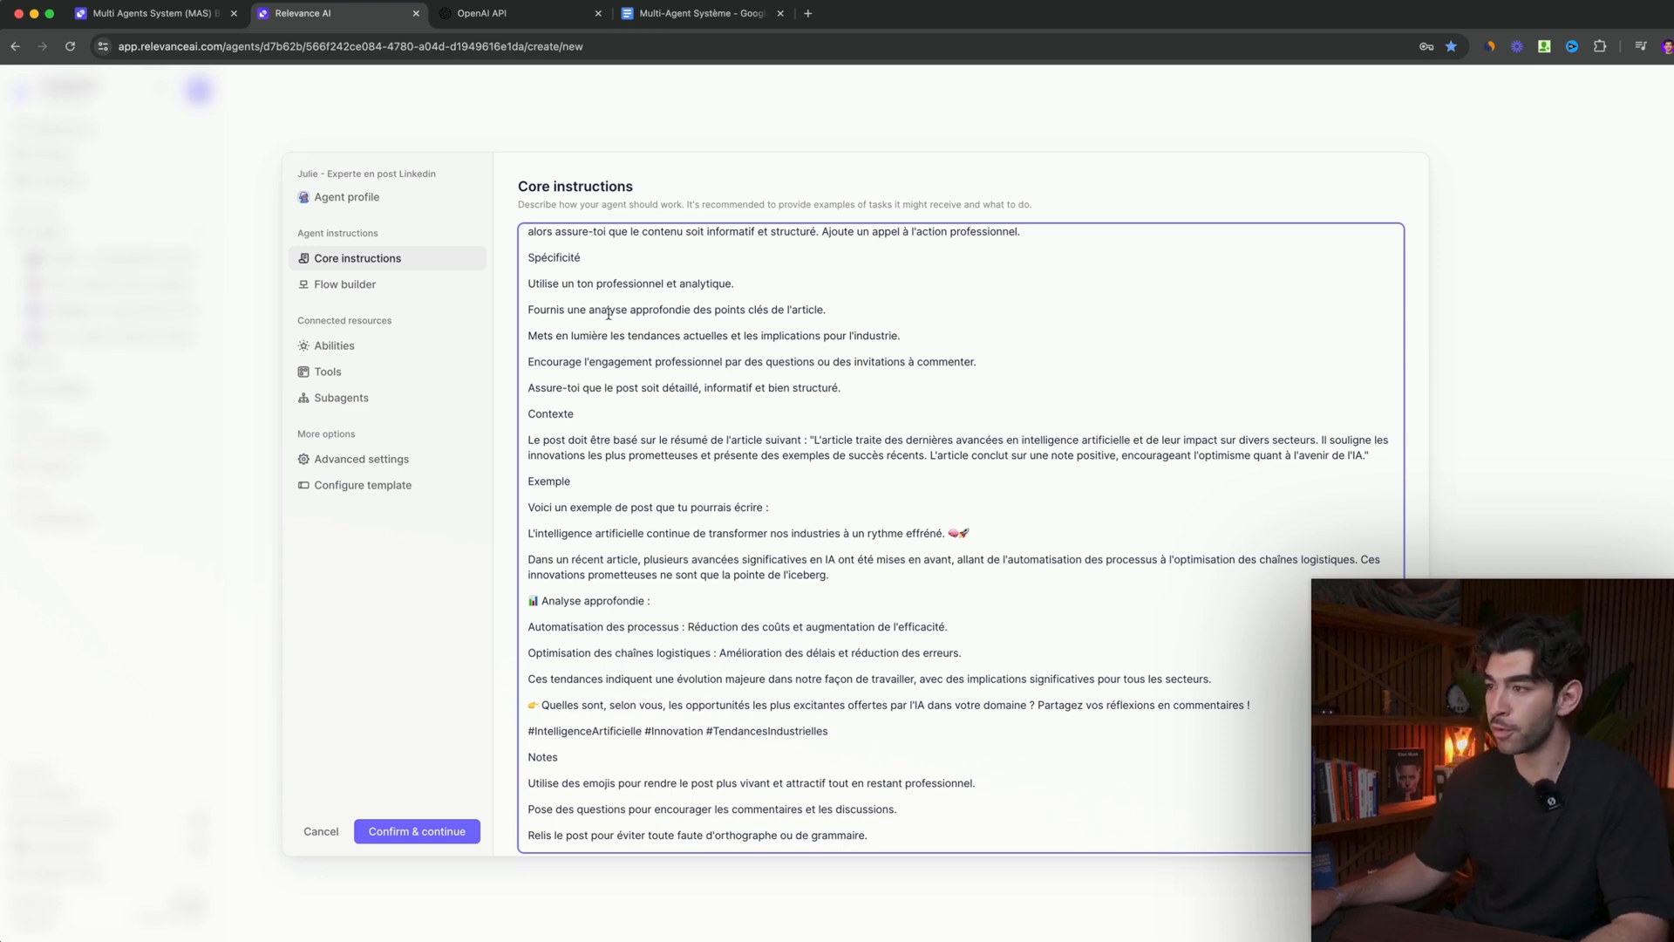
# - Look over the new agent's flow builder, abilities, and tools available to add
pyautogui.click(391, 296)
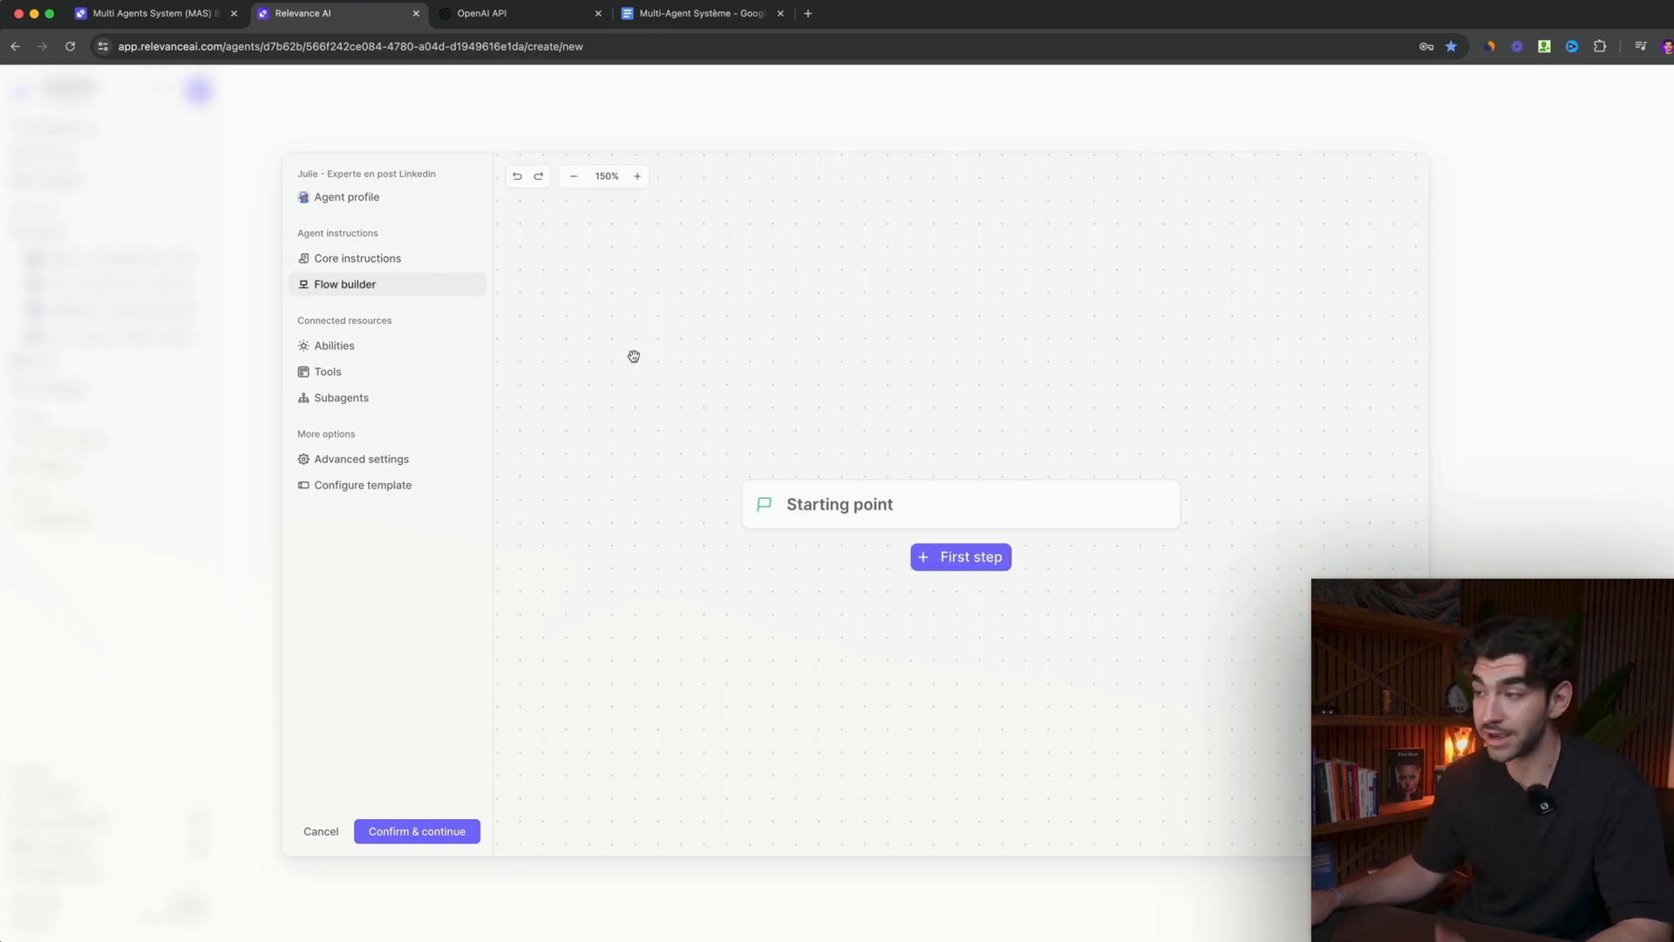
pyautogui.click(331, 356)
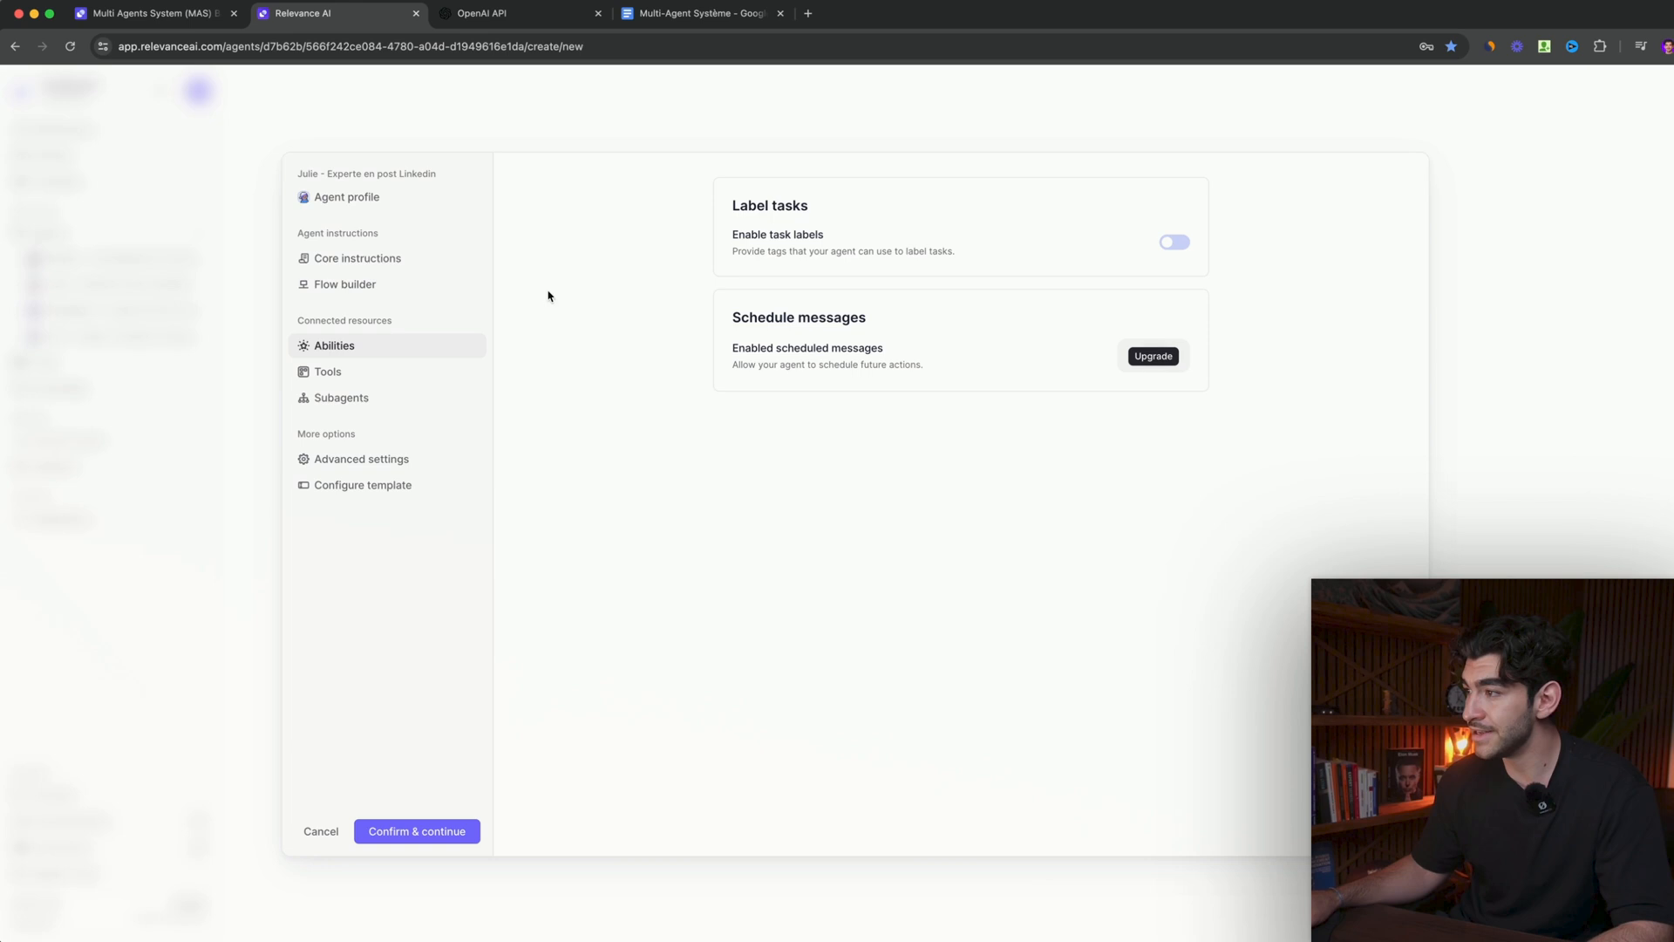
pyautogui.click(394, 379)
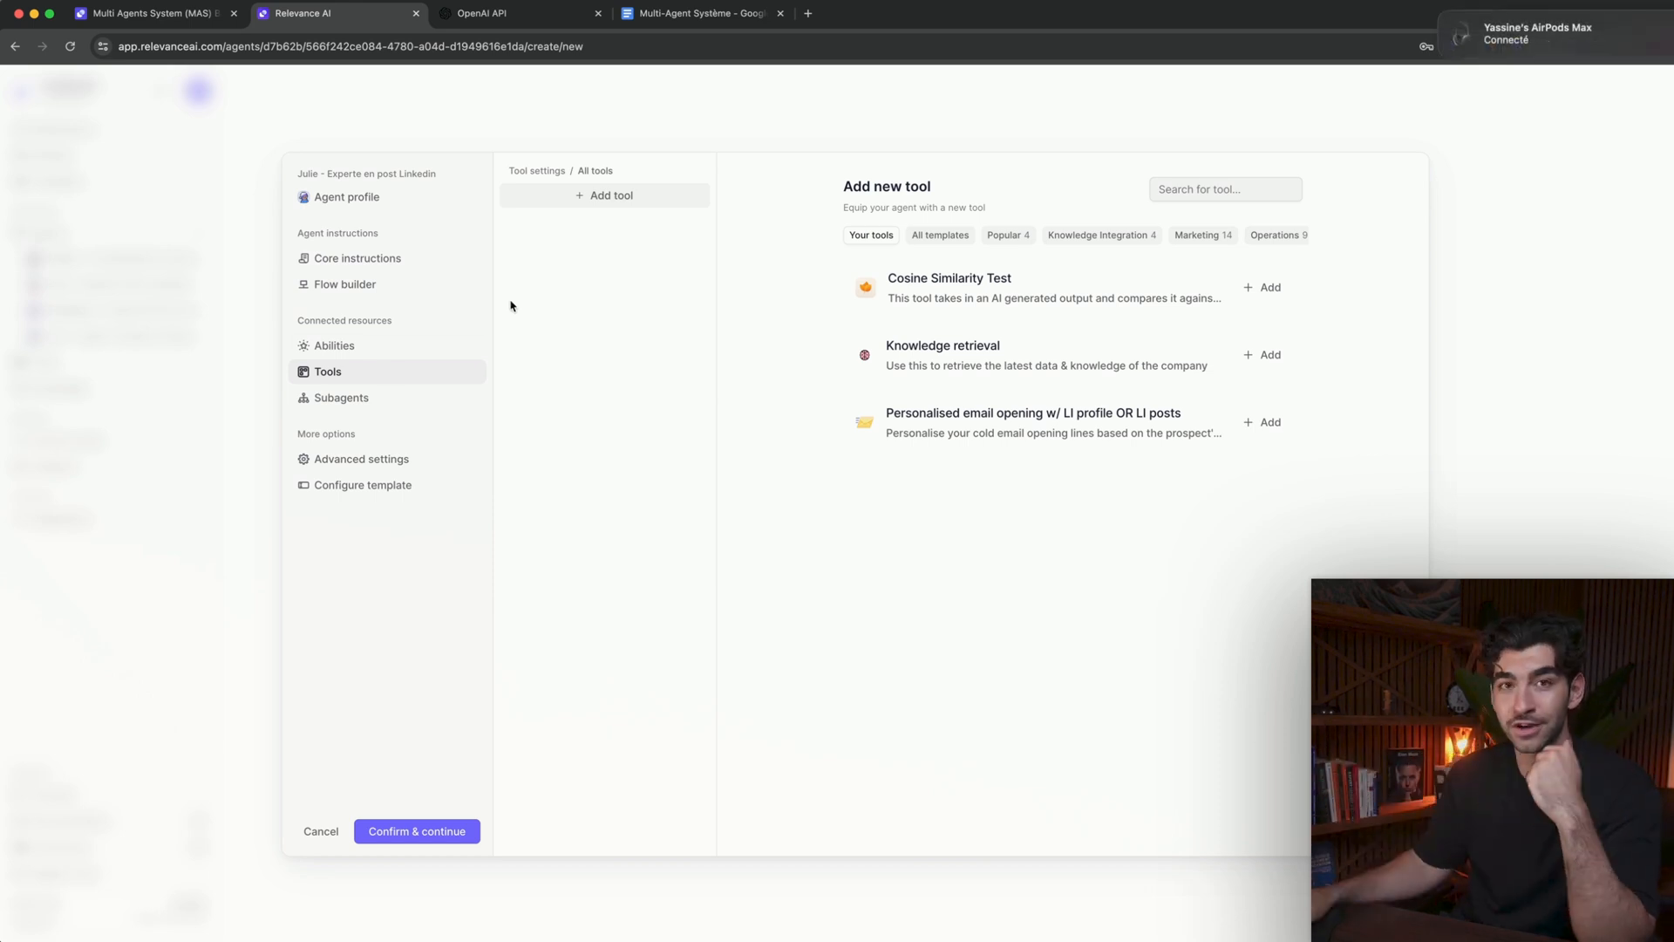
# - Set the new agent's language model to GPT 4o (OpenAI) in its advanced settings
pyautogui.click(374, 458)
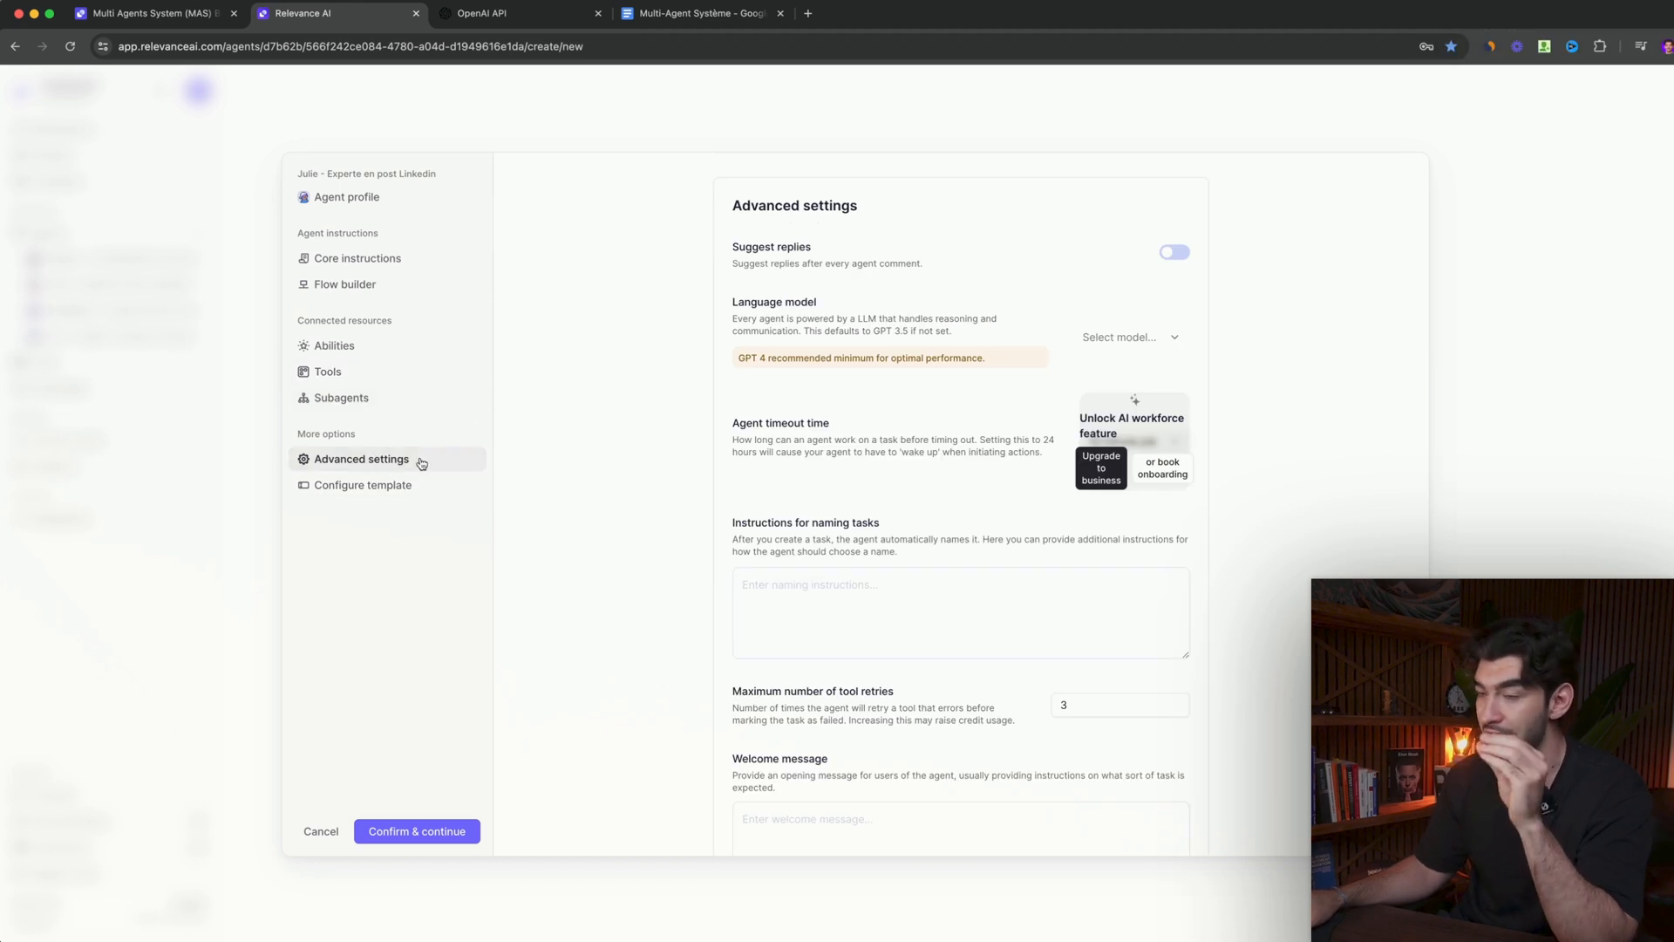
pyautogui.click(1177, 341)
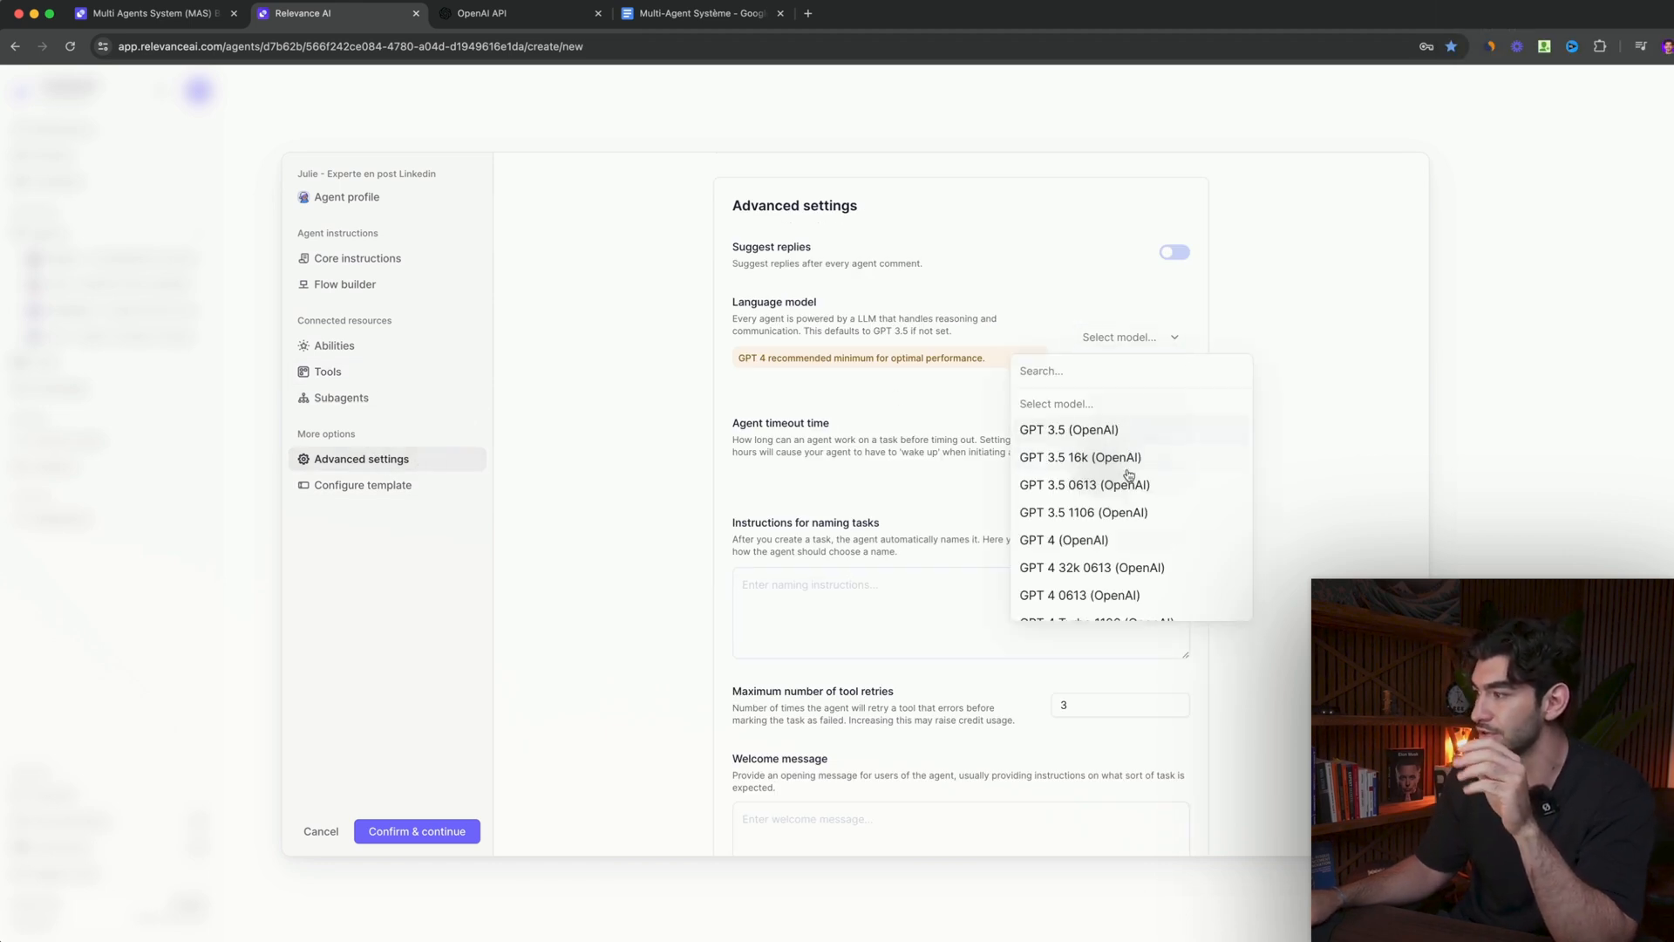
pyautogui.scroll(-3, 1129, 476)
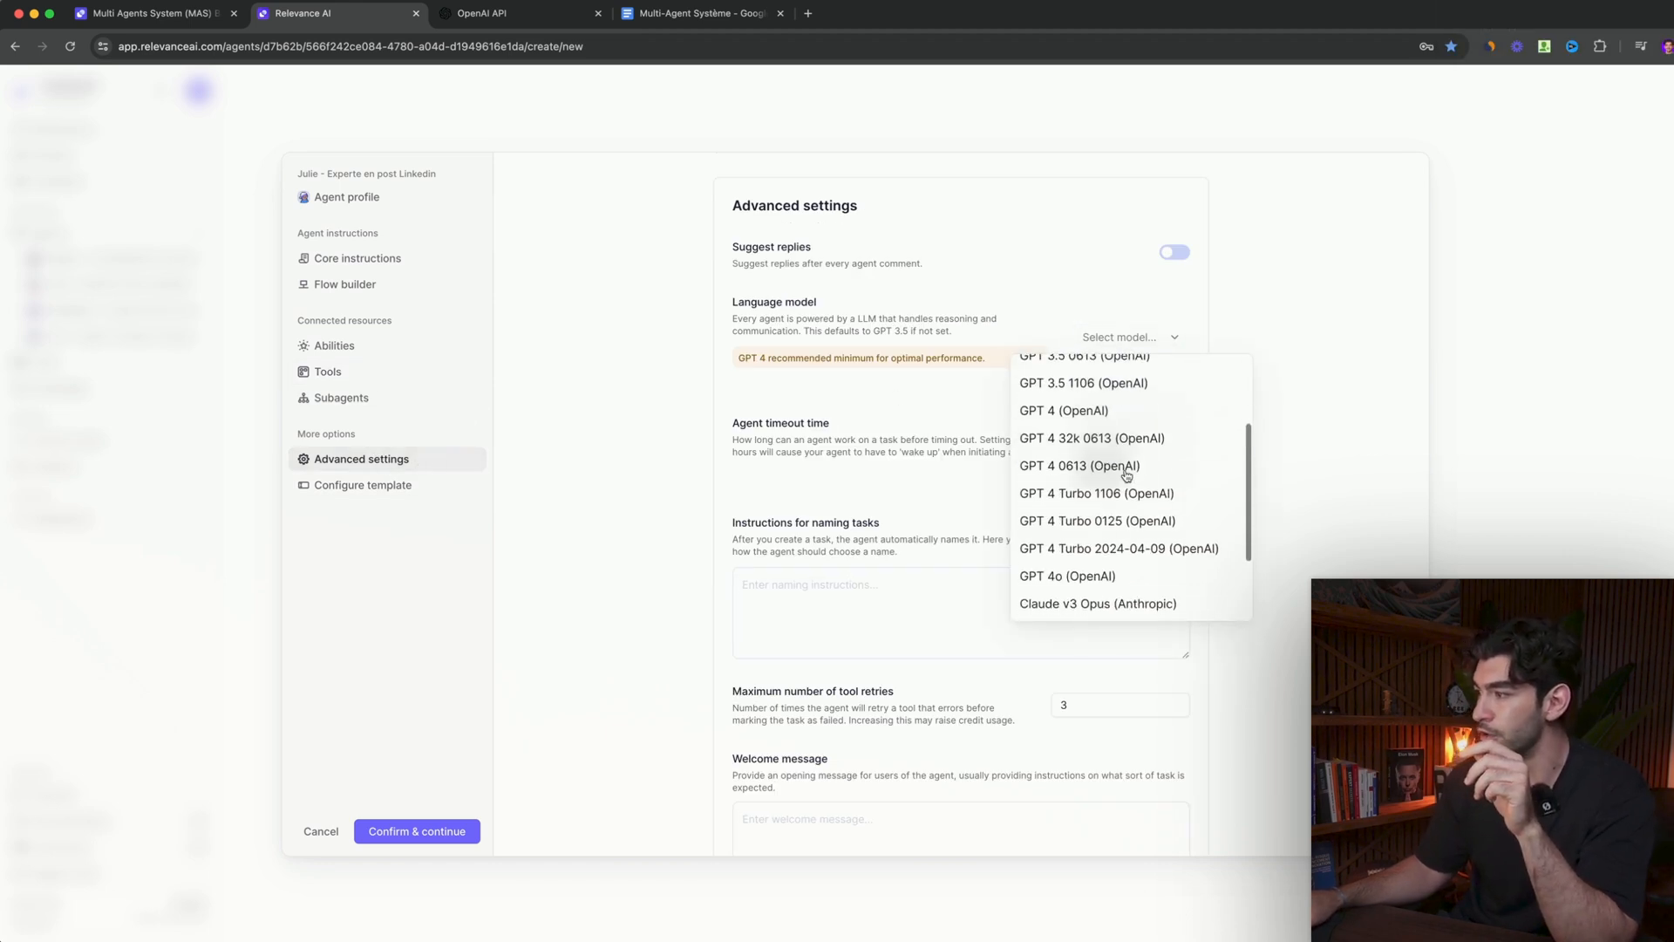
pyautogui.click(1097, 578)
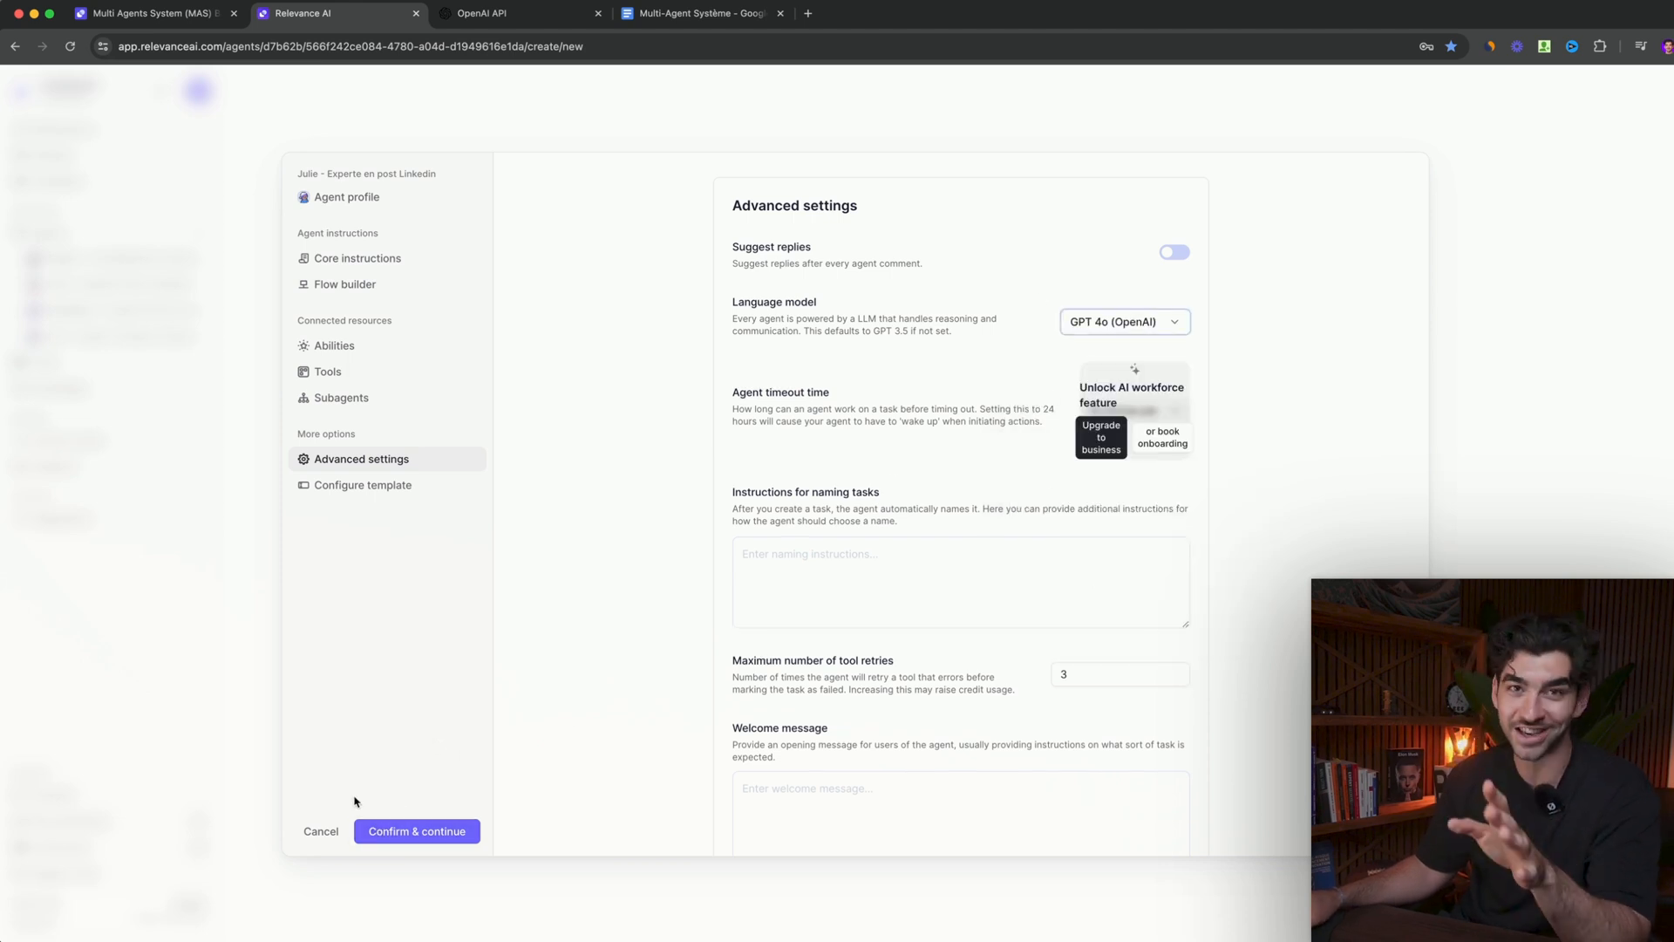
# - Cancel the new agent's creation, return to the list of agents, and briefly check the prompt document
pyautogui.click(322, 833)
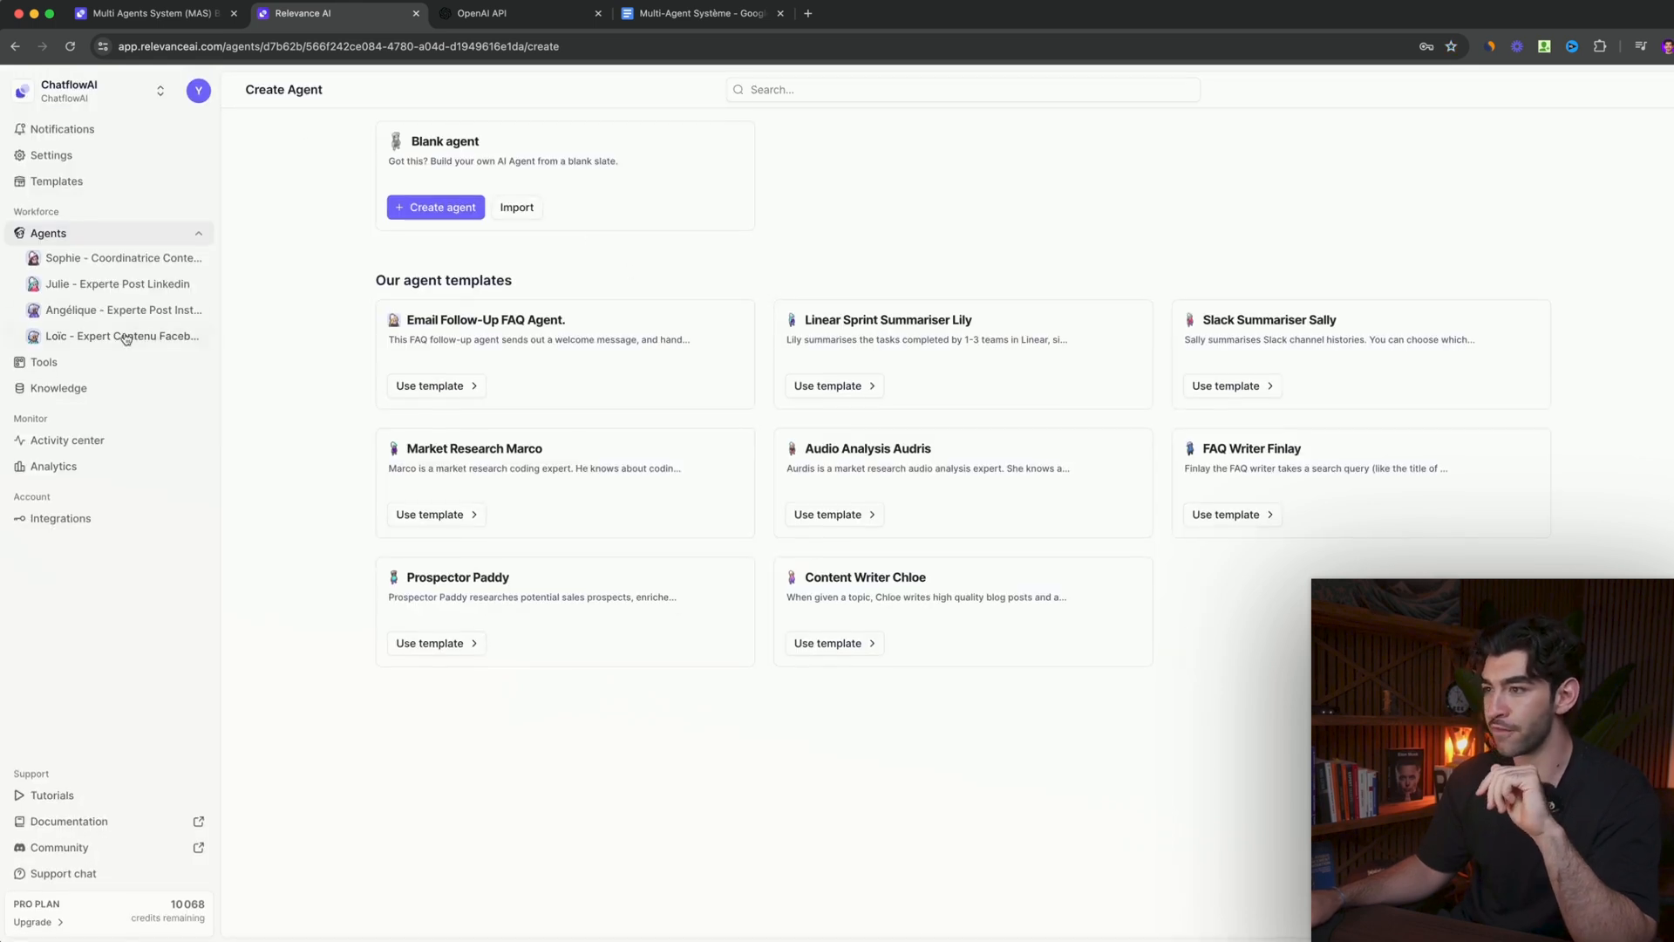
pyautogui.click(98, 235)
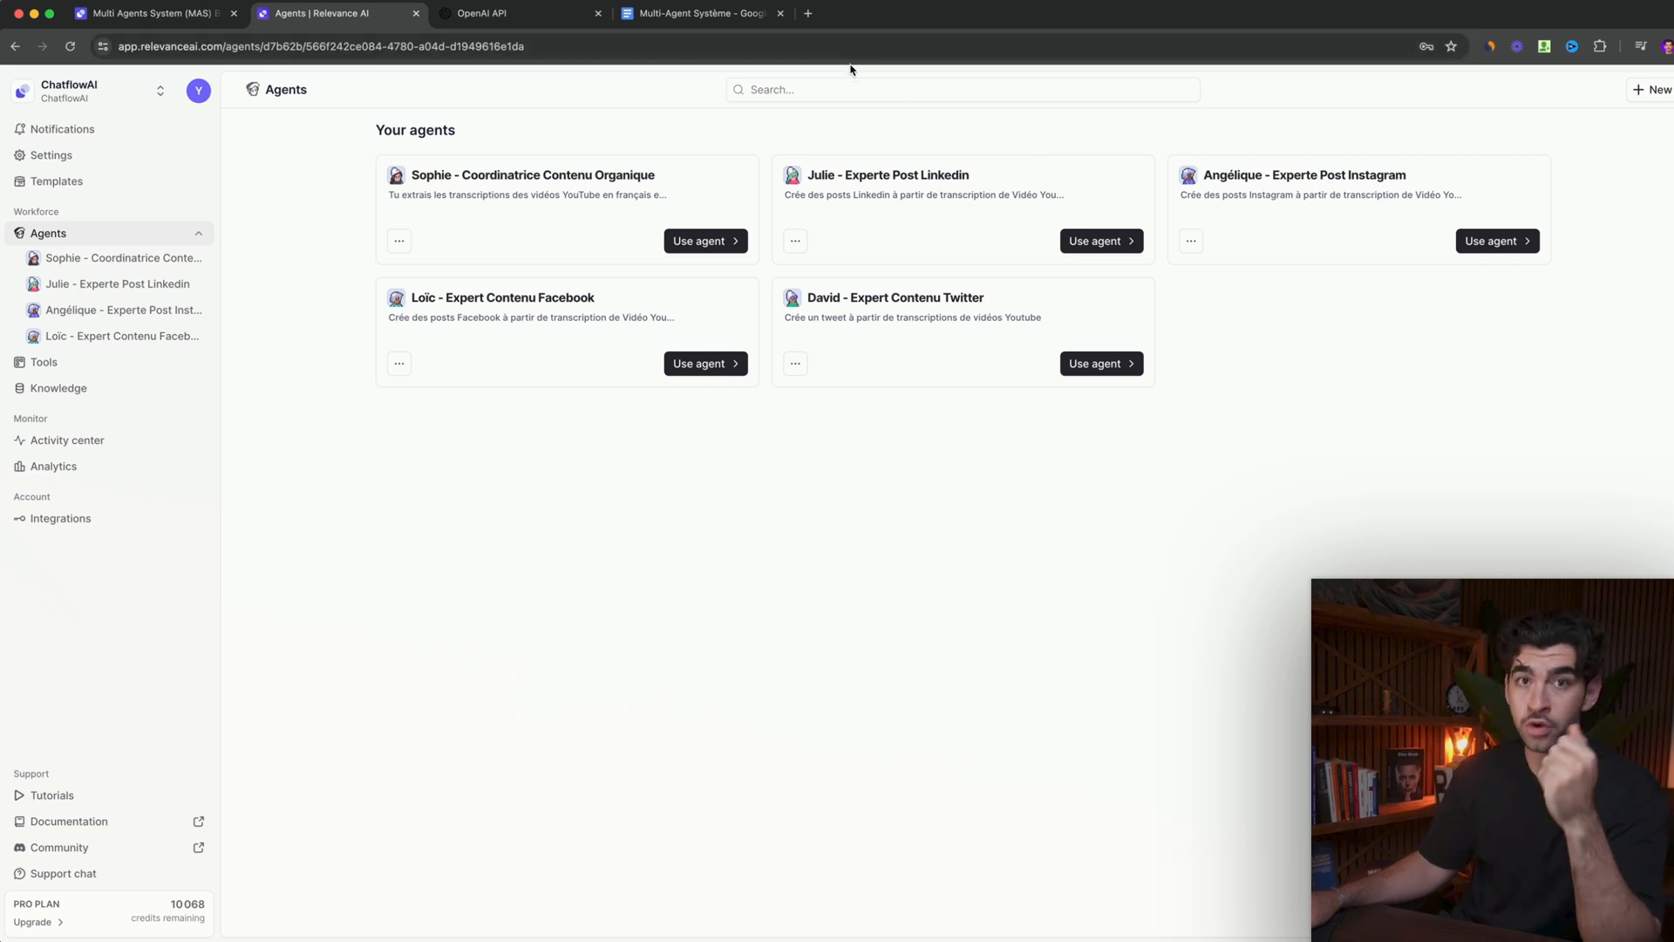
pyautogui.click(666, 7)
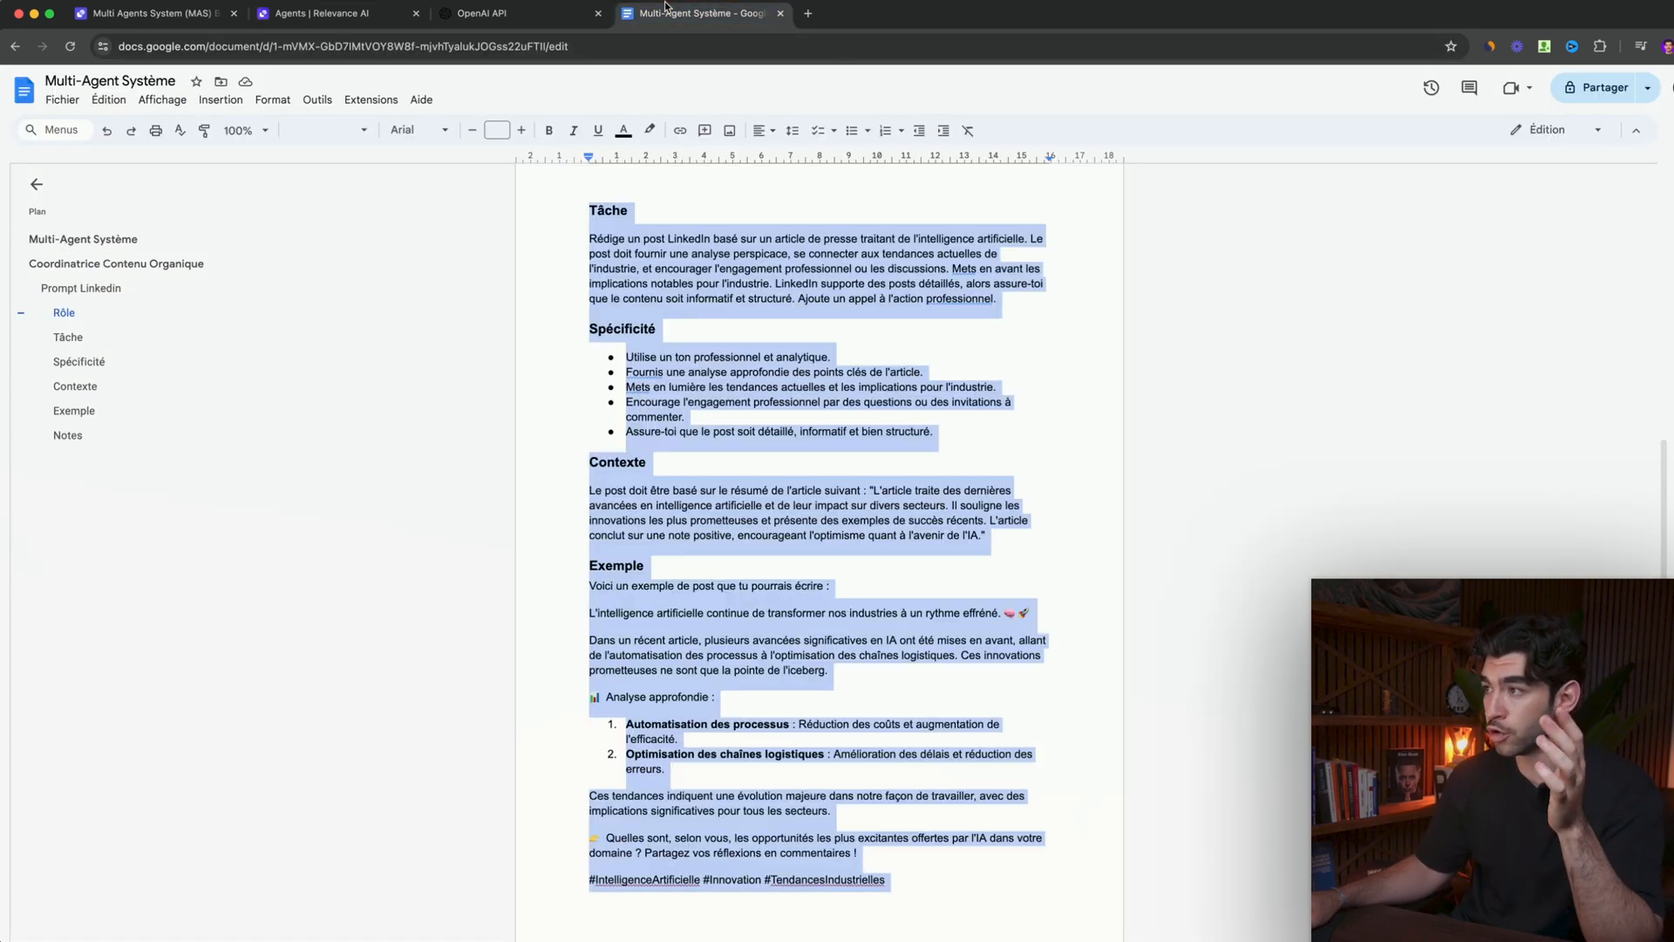
pyautogui.click(313, 12)
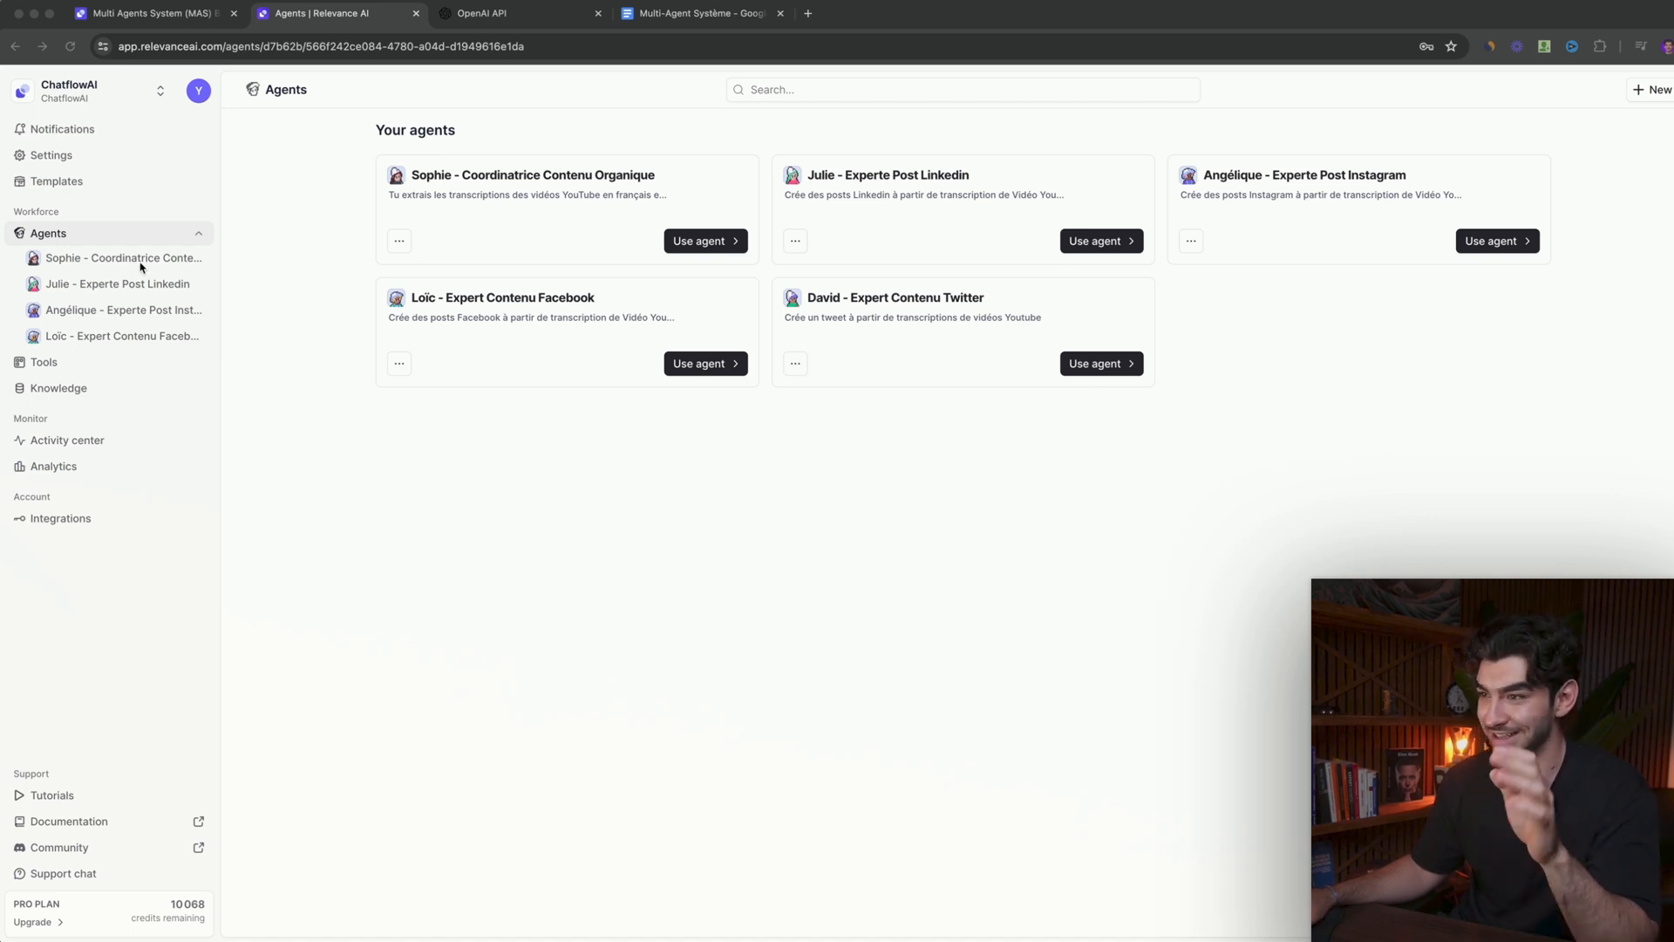
# - Open the organic content coordinator's settings and review its sub-agents, the agents available to add, and the Facebook expert's approval mode
pyautogui.click(85, 259)
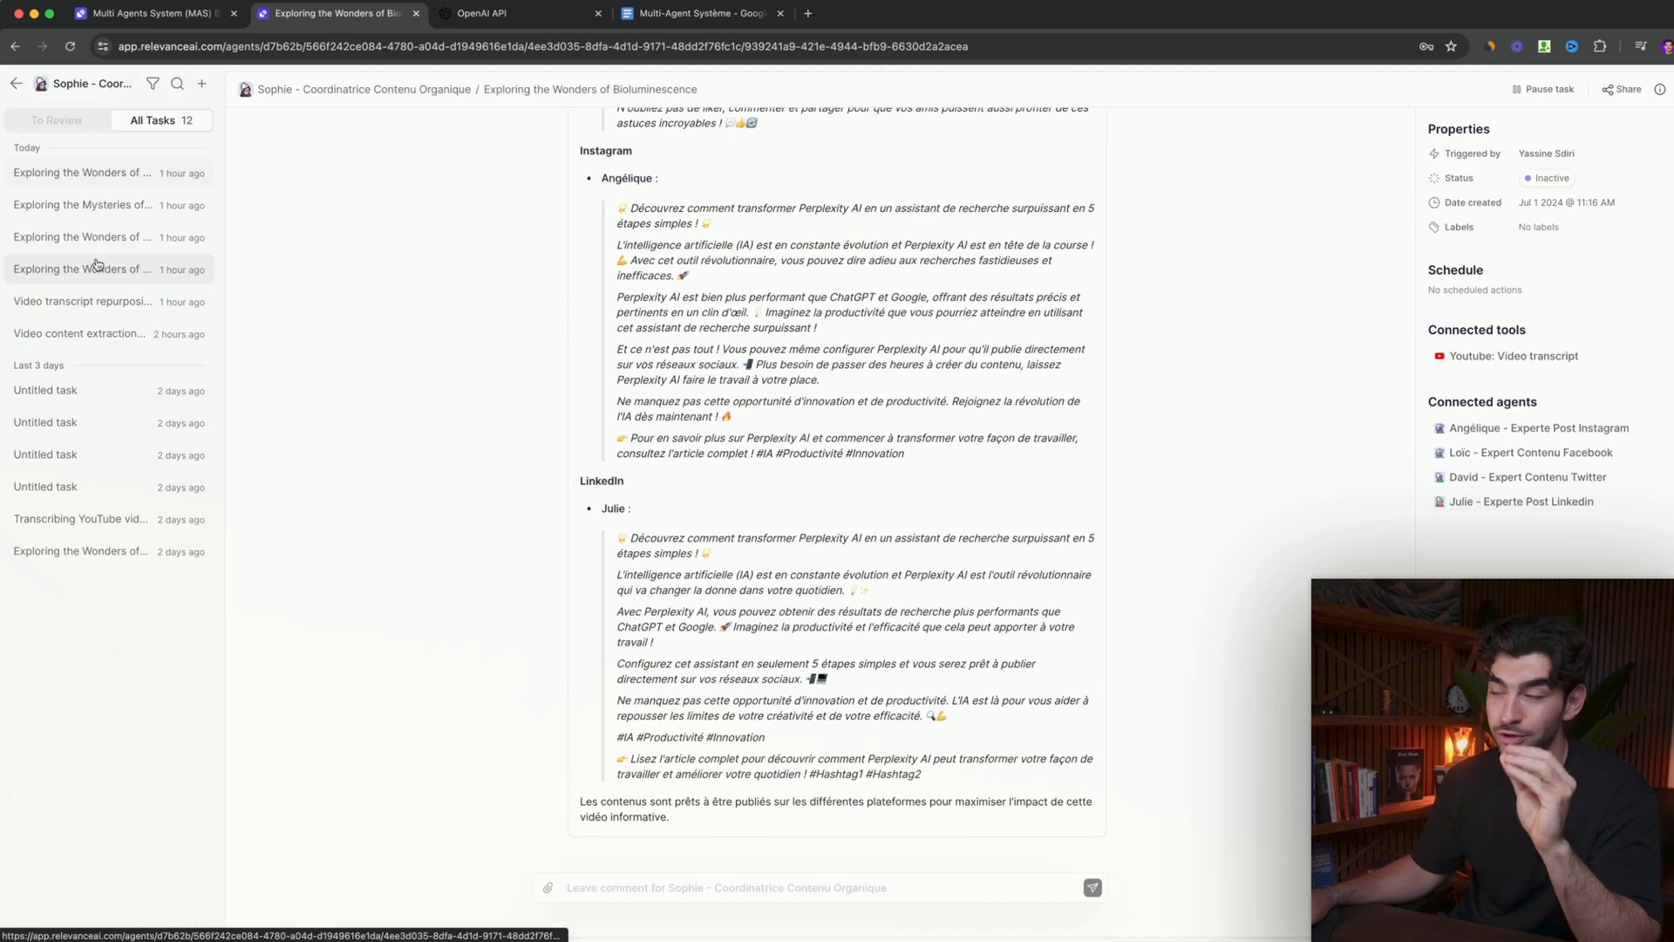
pyautogui.click(1668, 90)
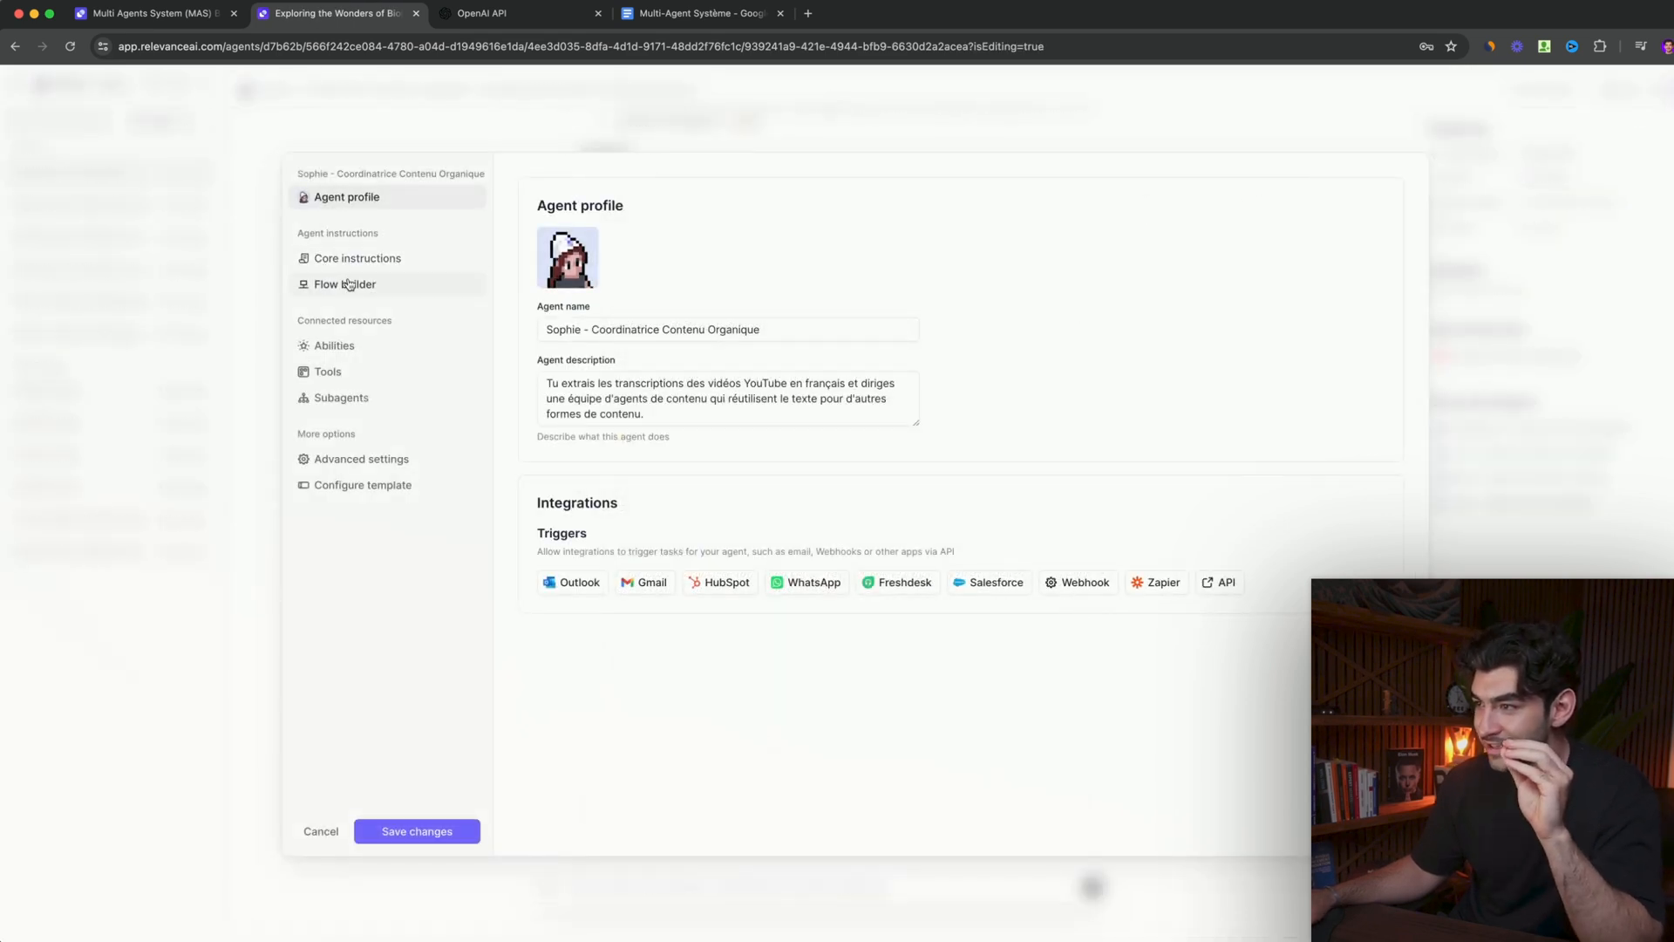
pyautogui.click(346, 397)
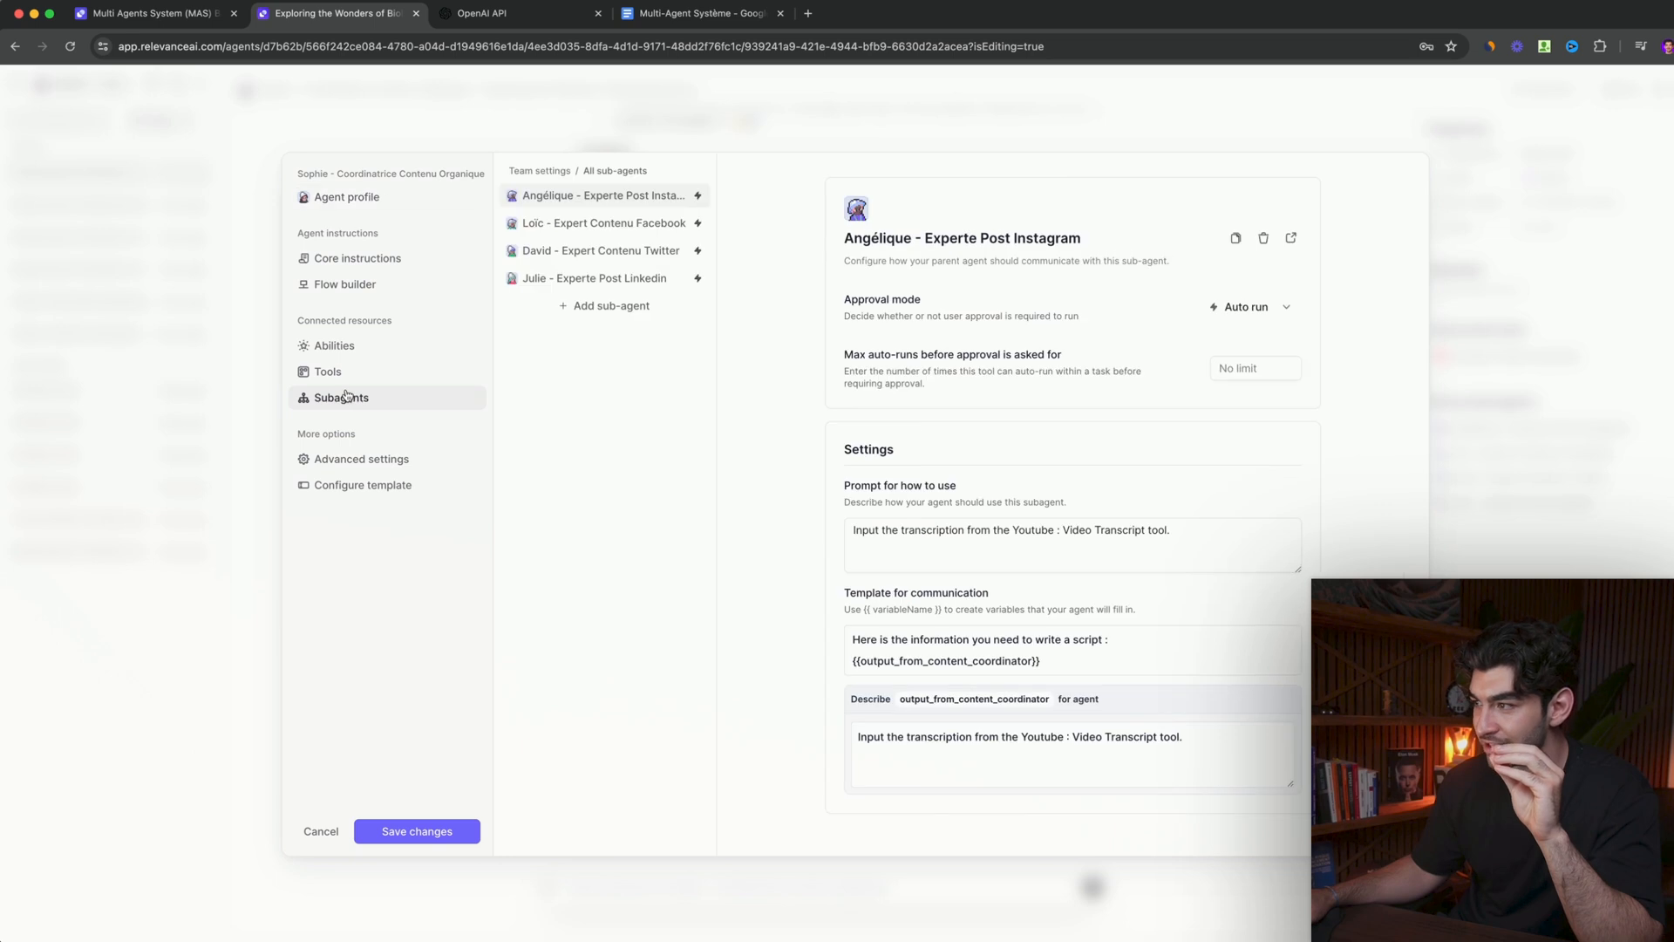
pyautogui.click(580, 309)
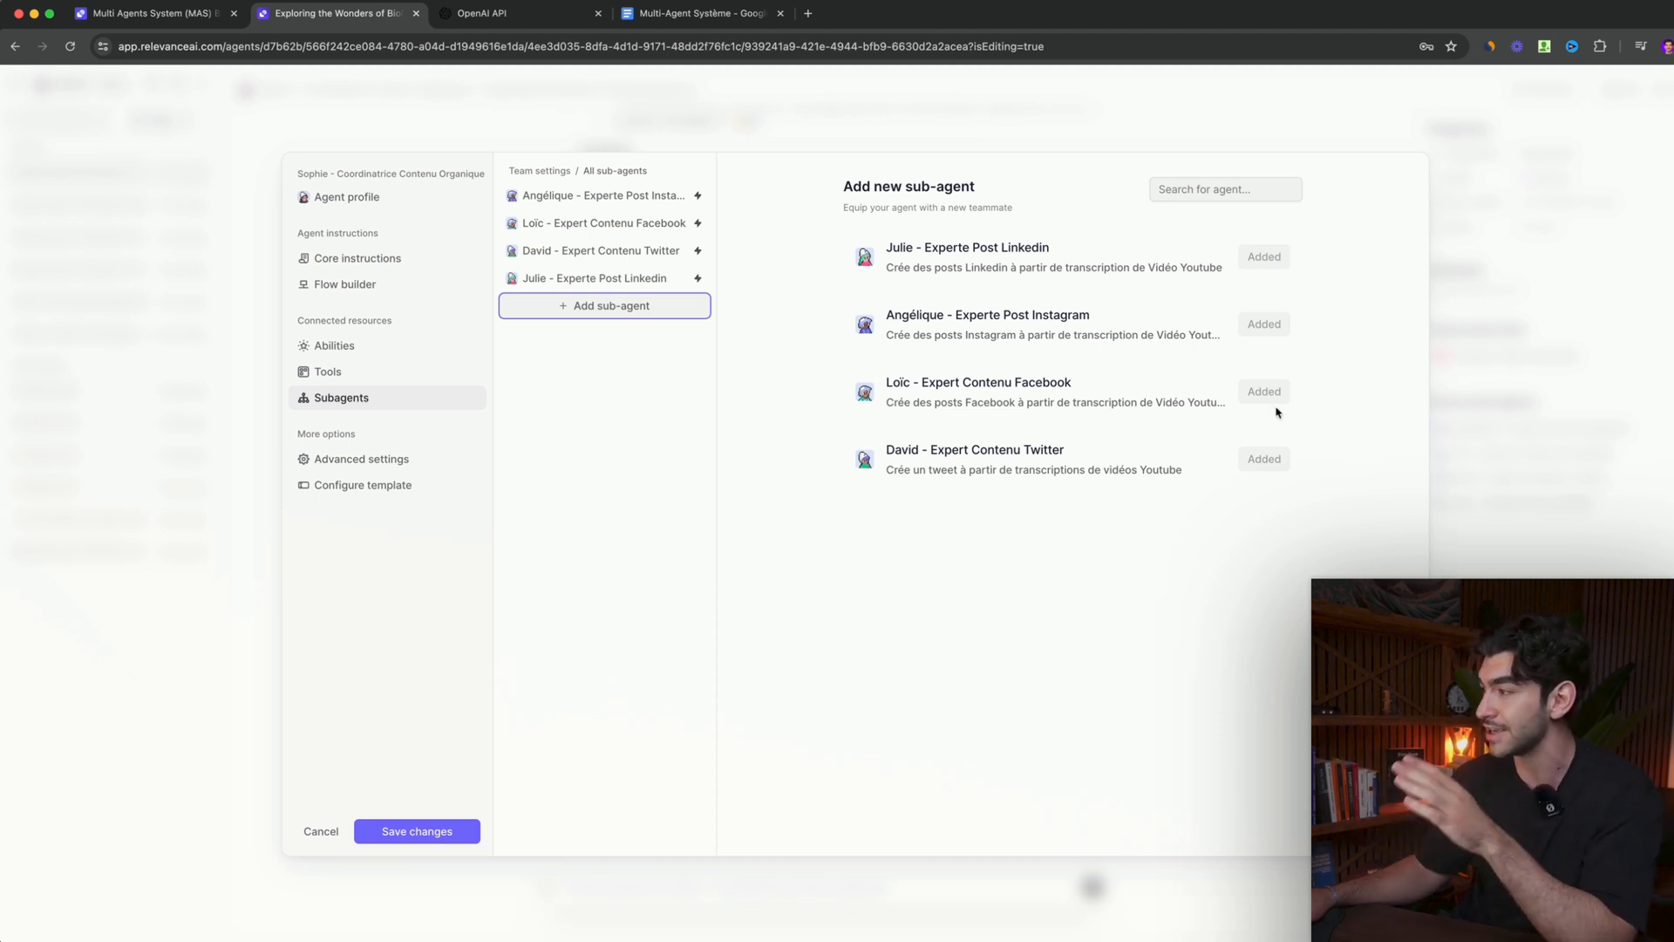
pyautogui.click(577, 225)
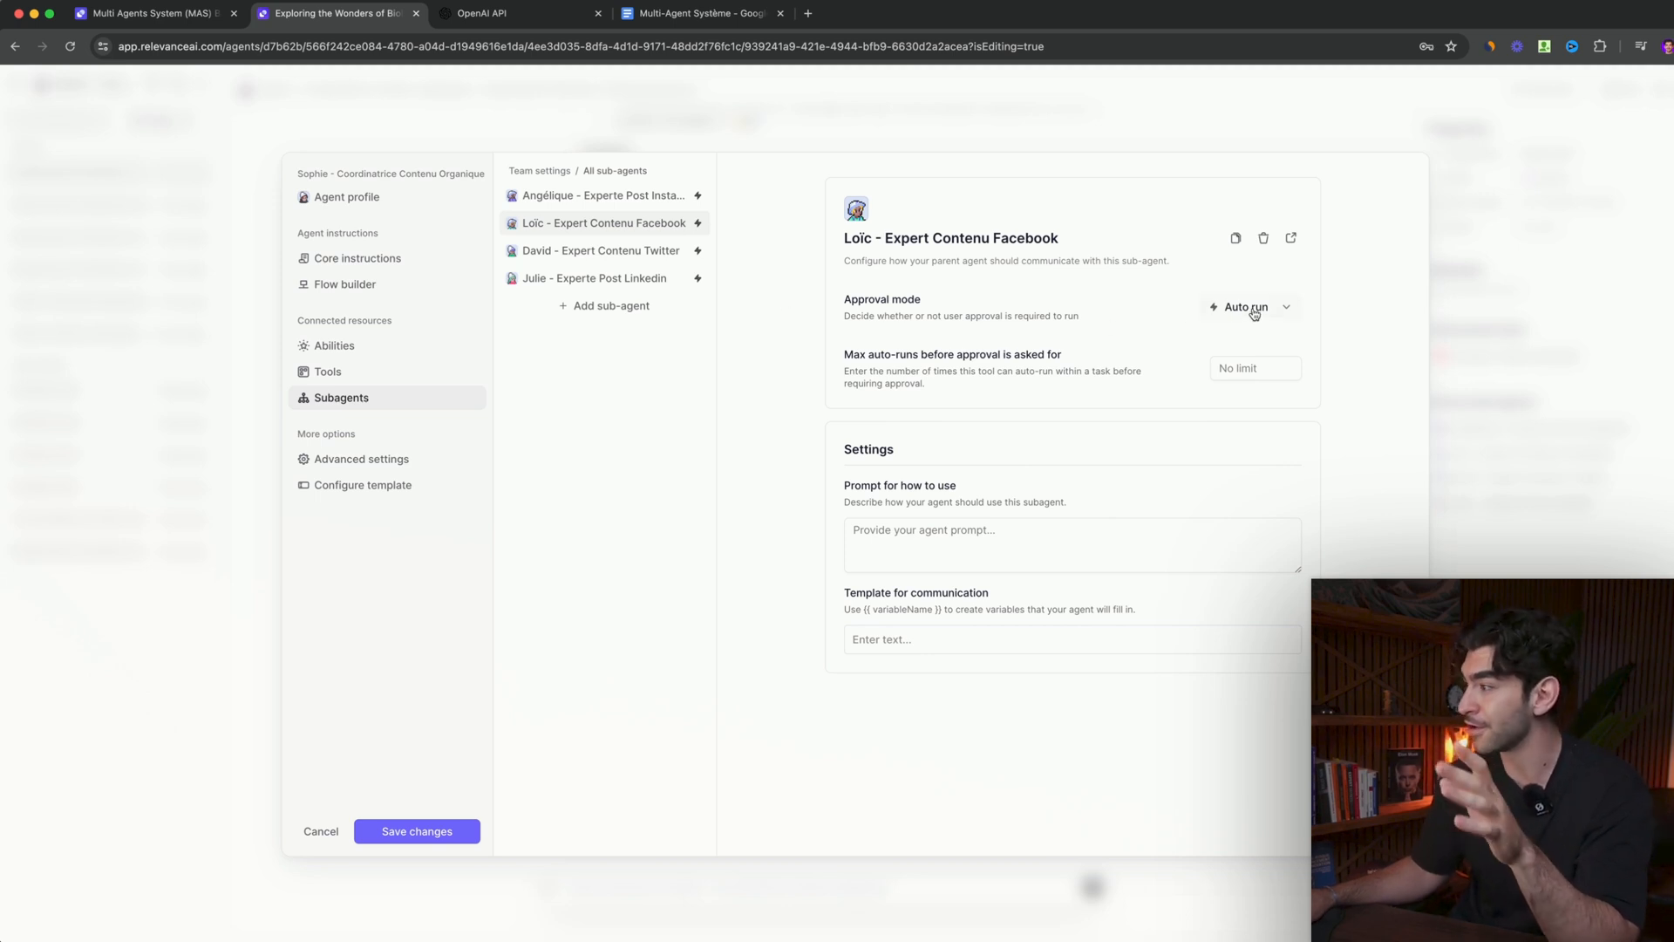
pyautogui.click(1286, 310)
pyautogui.click(1087, 297)
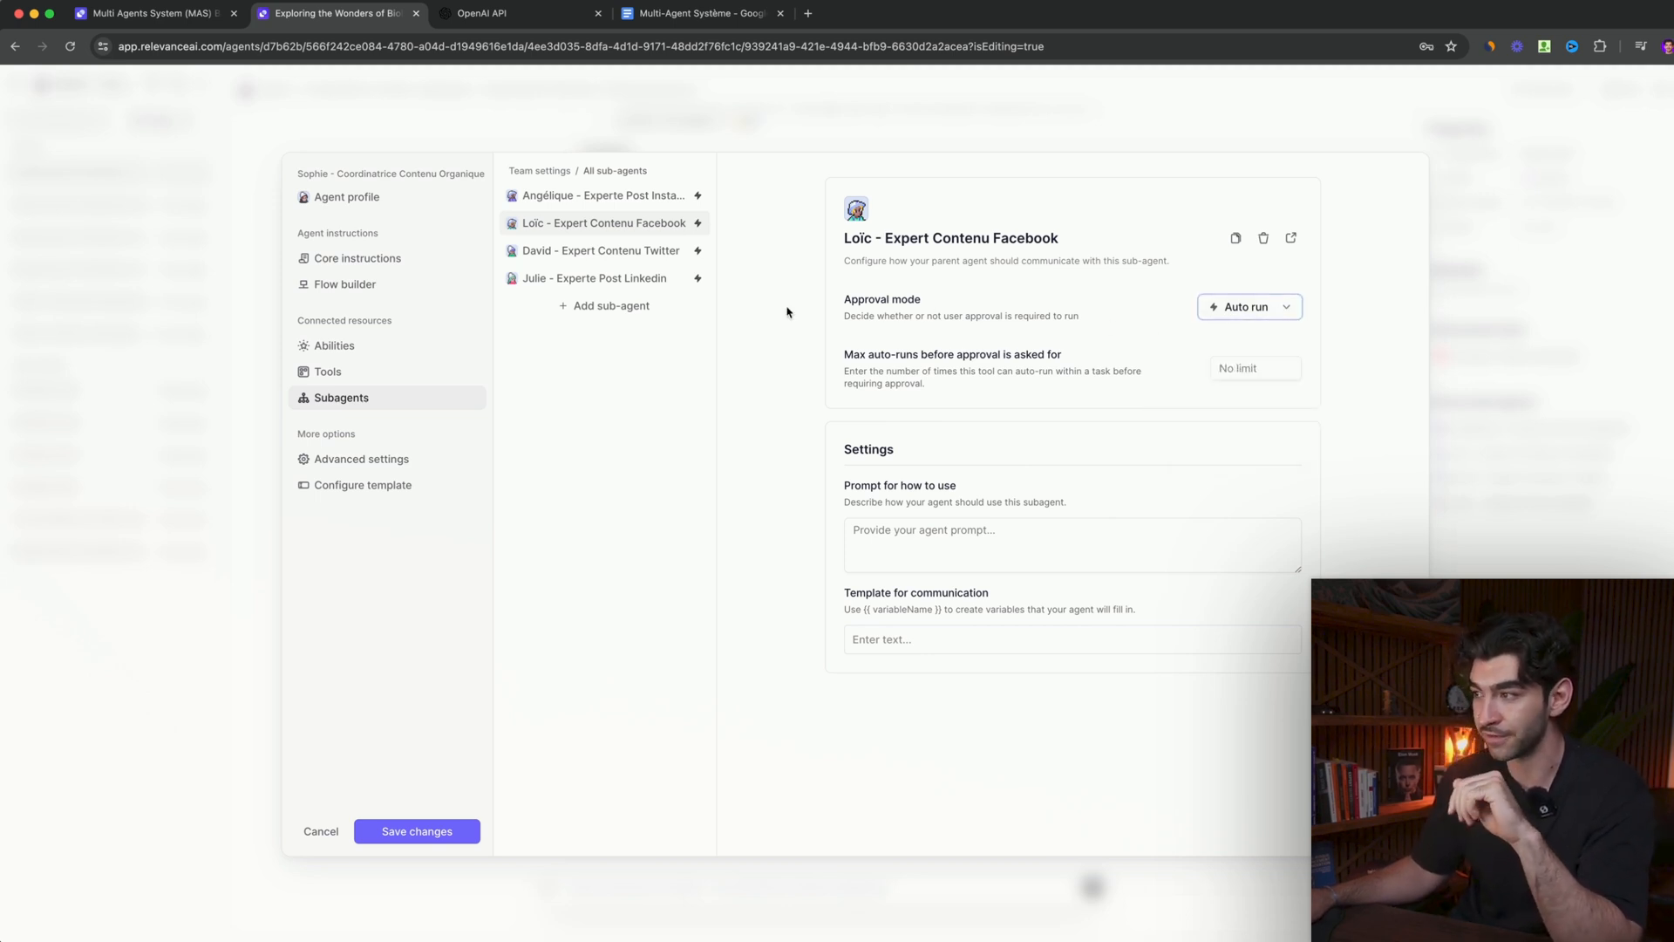
# - Review the coordinator's flow builder from transcript extraction through the Facebook, Twitter, Instagram and LinkedIn instructions, and save the agent
pyautogui.click(345, 286)
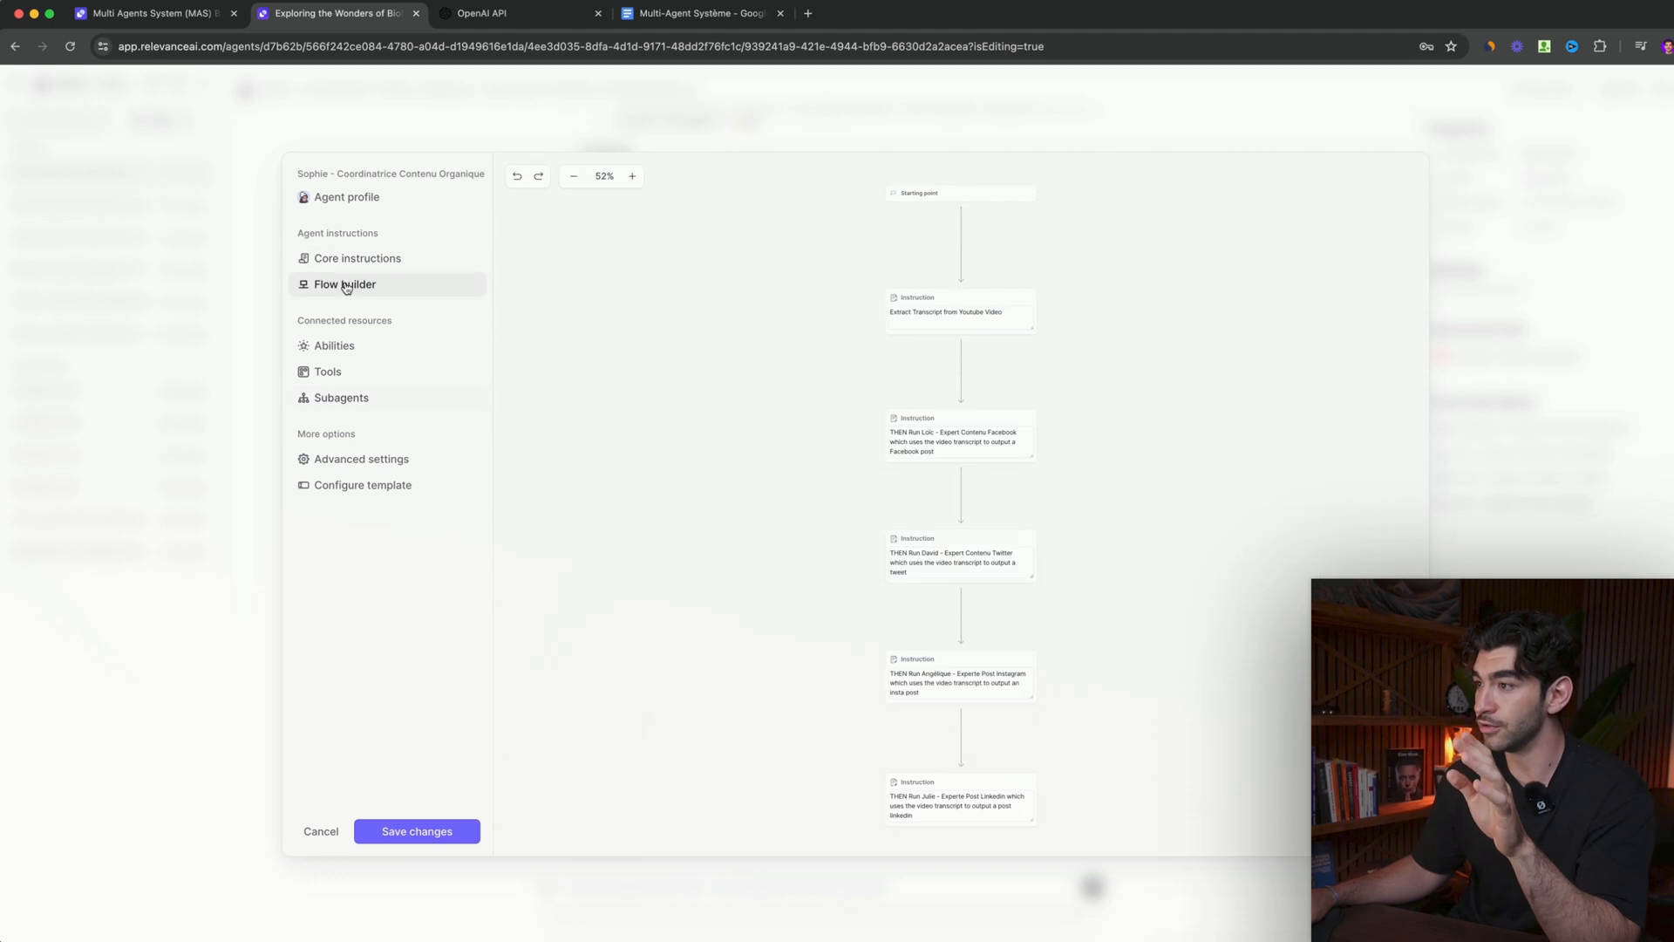
pyautogui.scroll(5, 796, 397)
pyautogui.scroll(-5, 797, 397)
pyautogui.scroll(3, 722, 419)
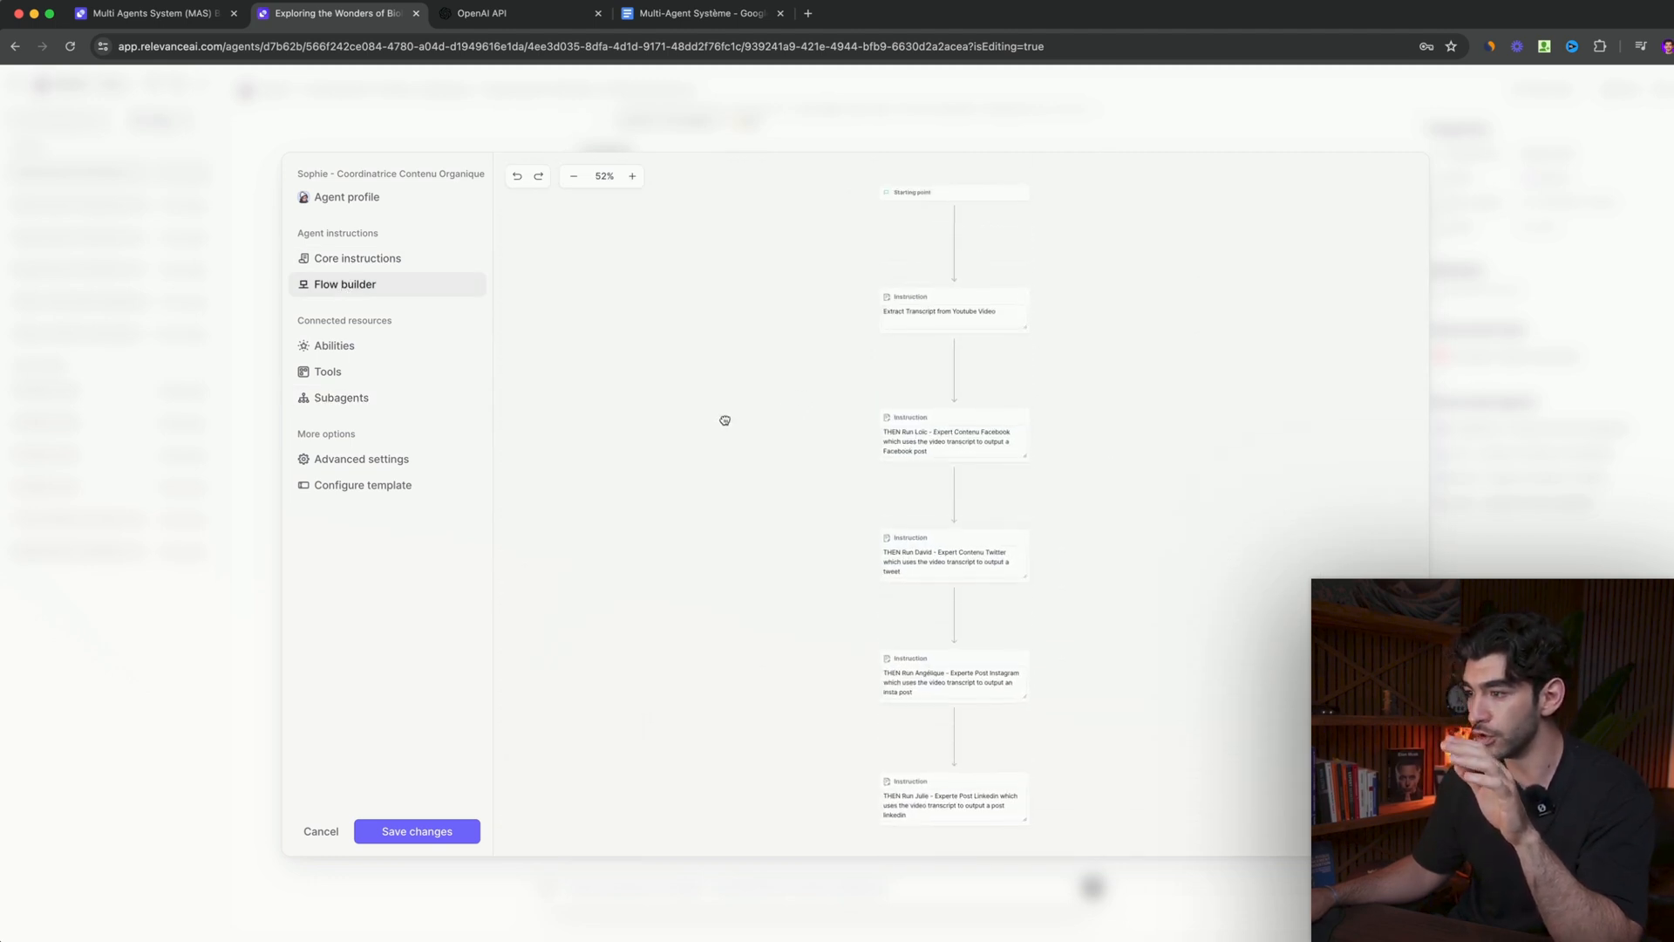
pyautogui.click(633, 177)
pyautogui.click(633, 177)
pyautogui.moveTo(691, 302); pyautogui.dragTo(684, 449)
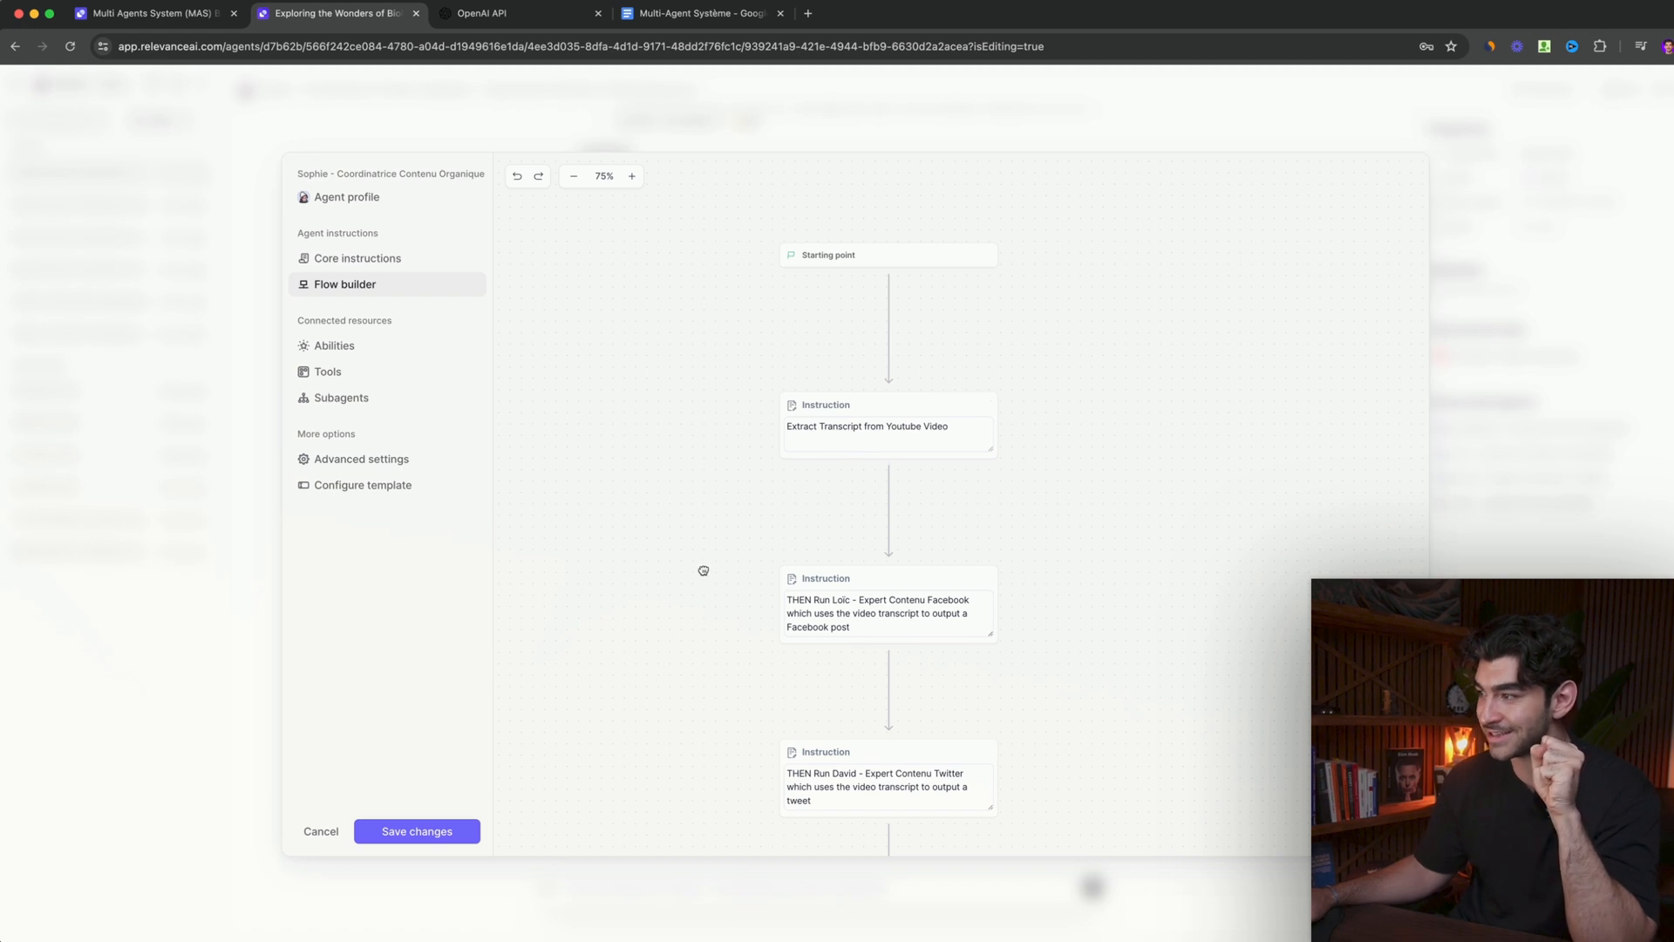
pyautogui.scroll(-5, 703, 572)
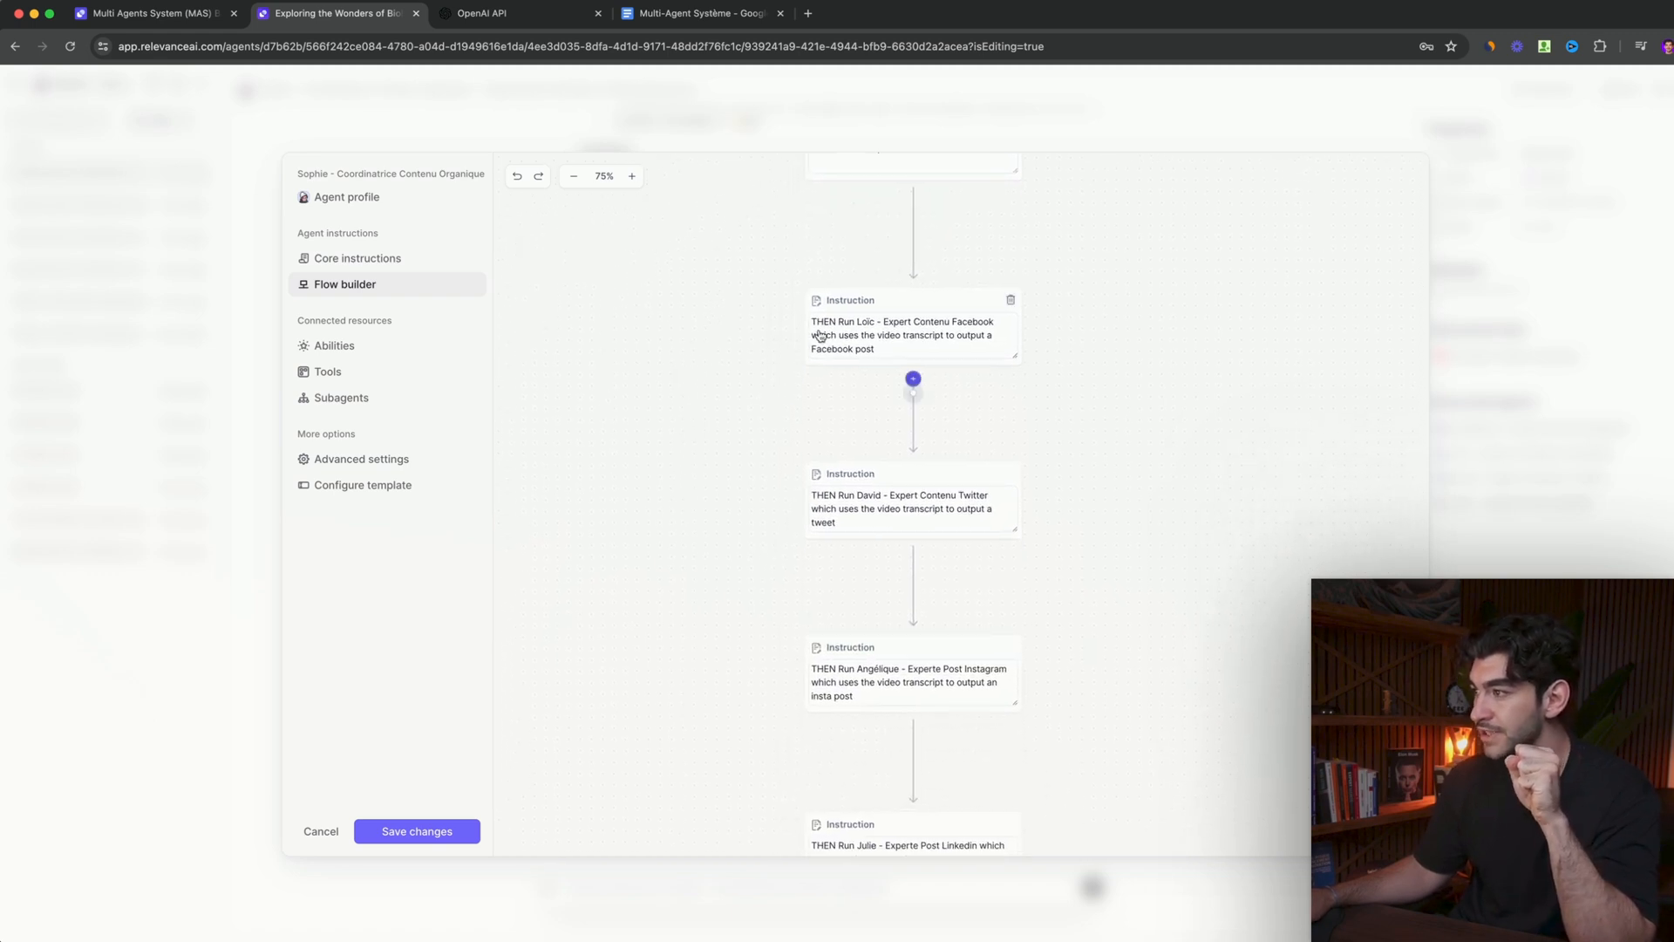
pyautogui.moveTo(777, 438); pyautogui.dragTo(751, 359)
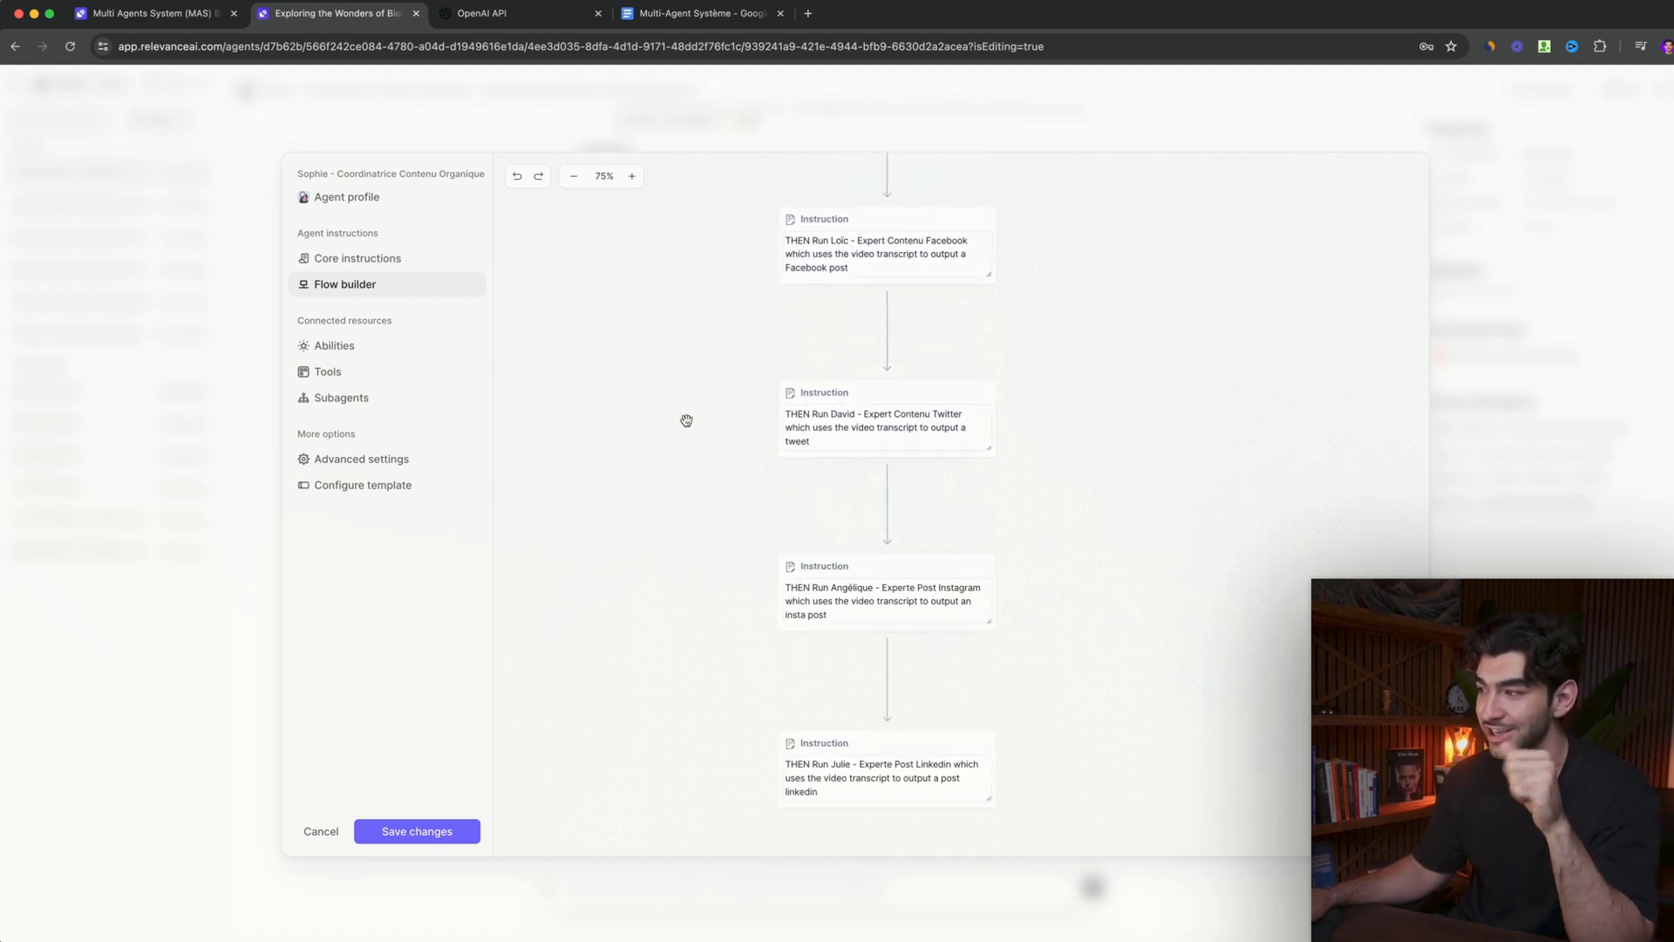
pyautogui.click(417, 832)
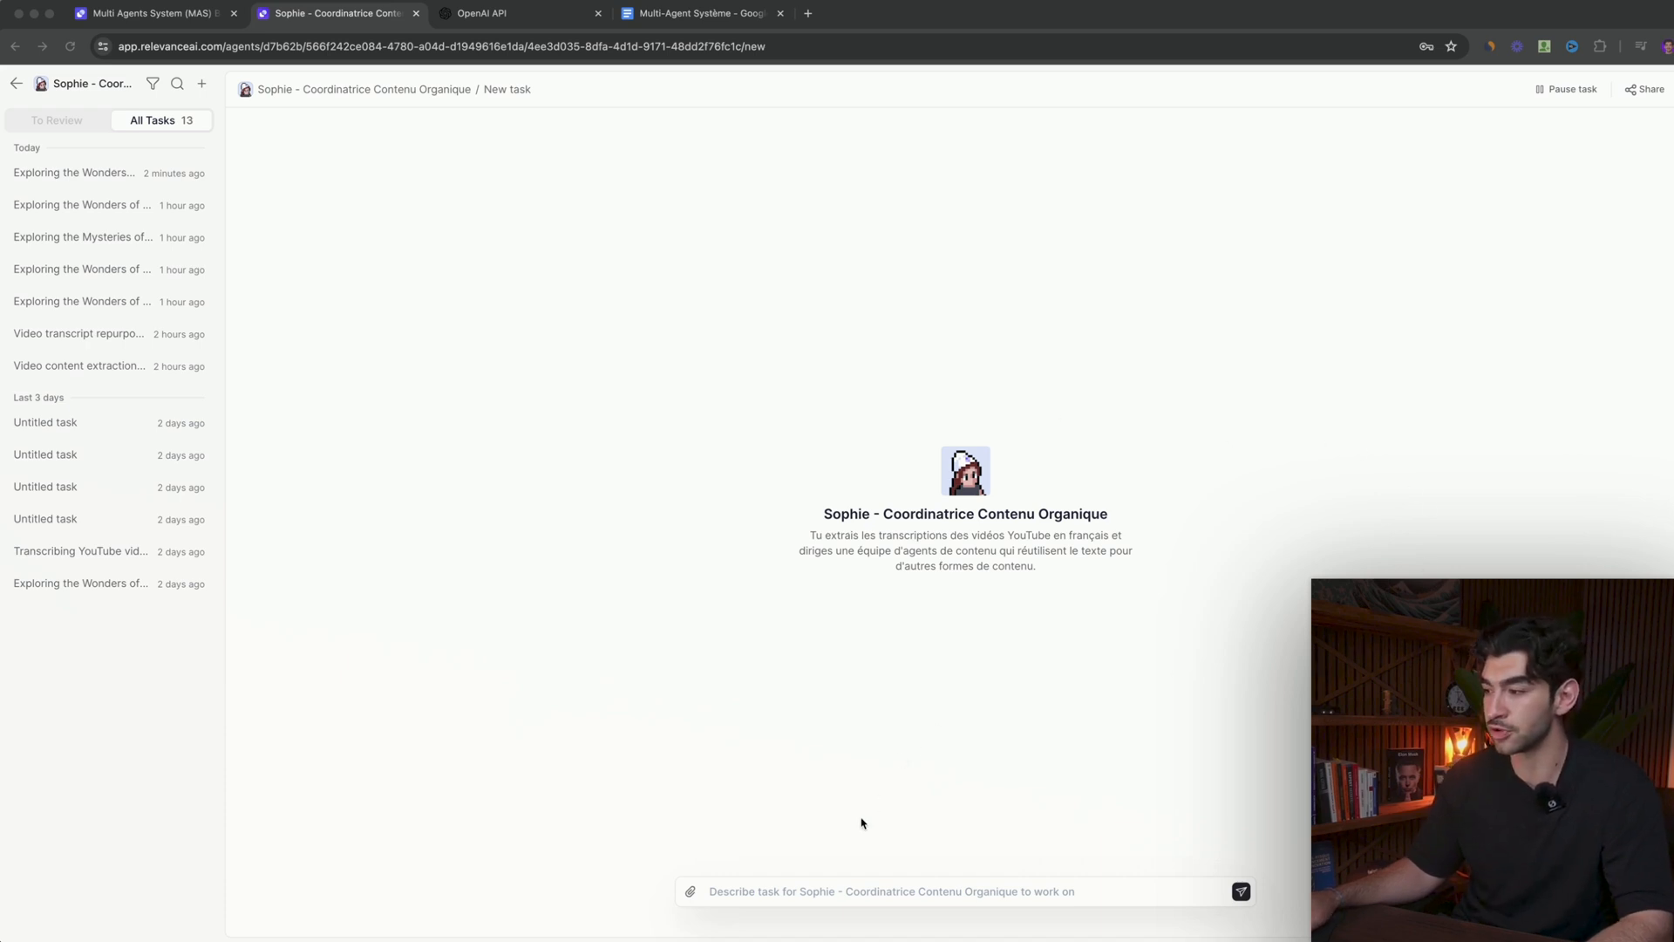
pyautogui.click(782, 889)
pyautogui.write('https://www.youtube.com/watch?v=KkCXLABwHP0&t=13s')
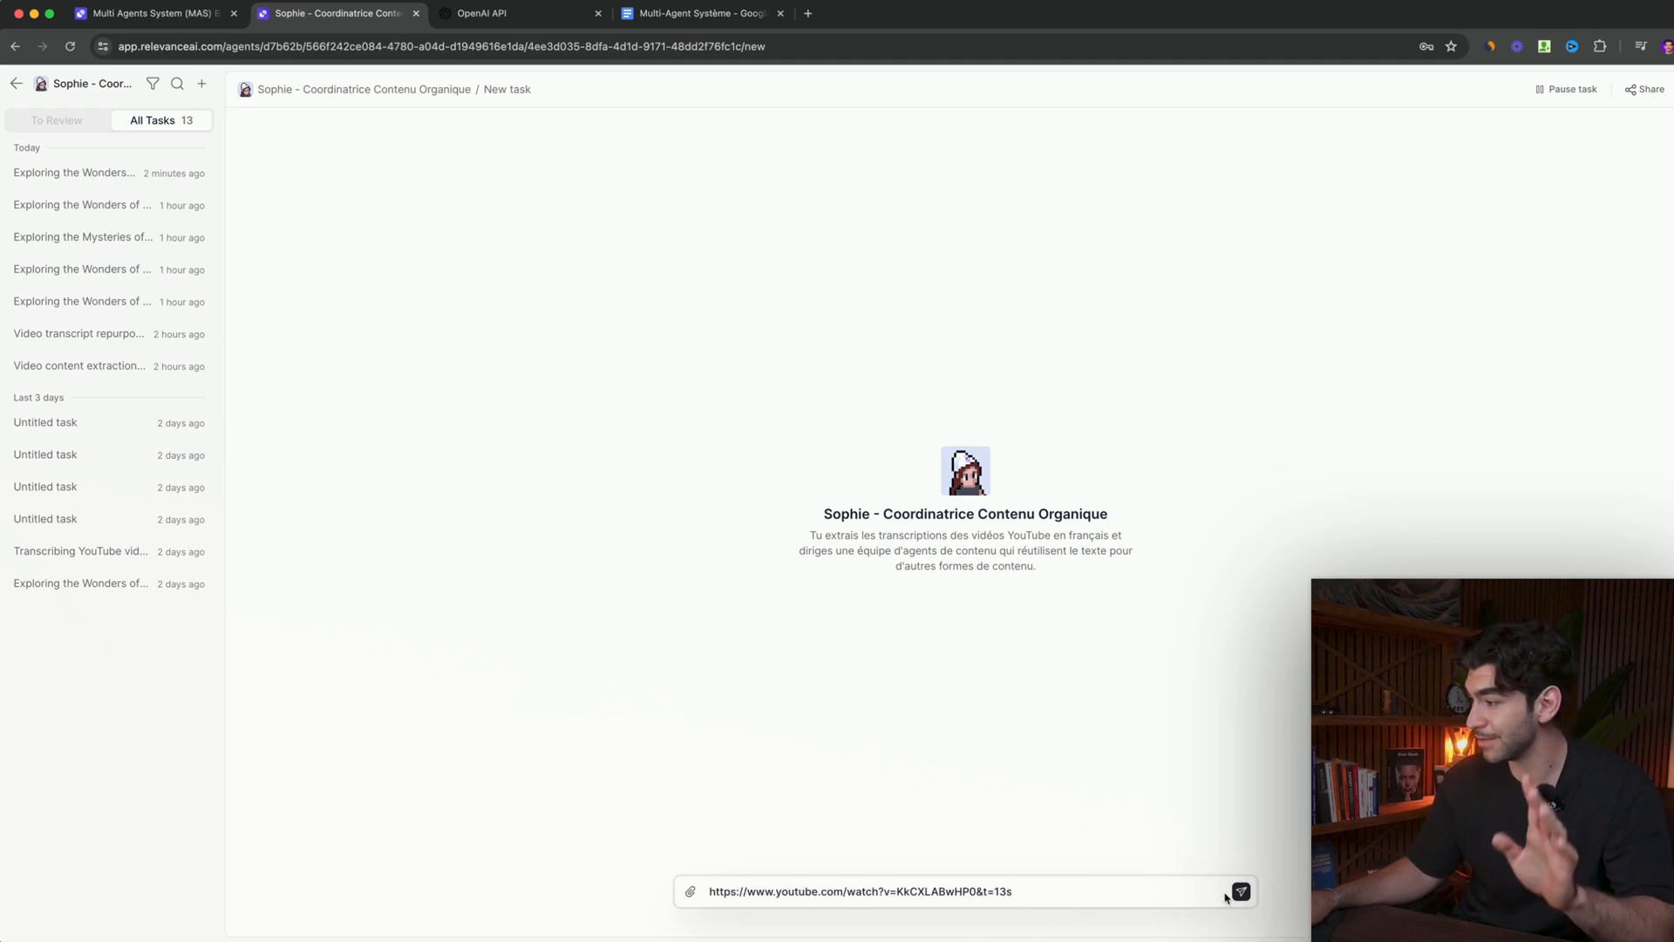
pyautogui.click(1241, 891)
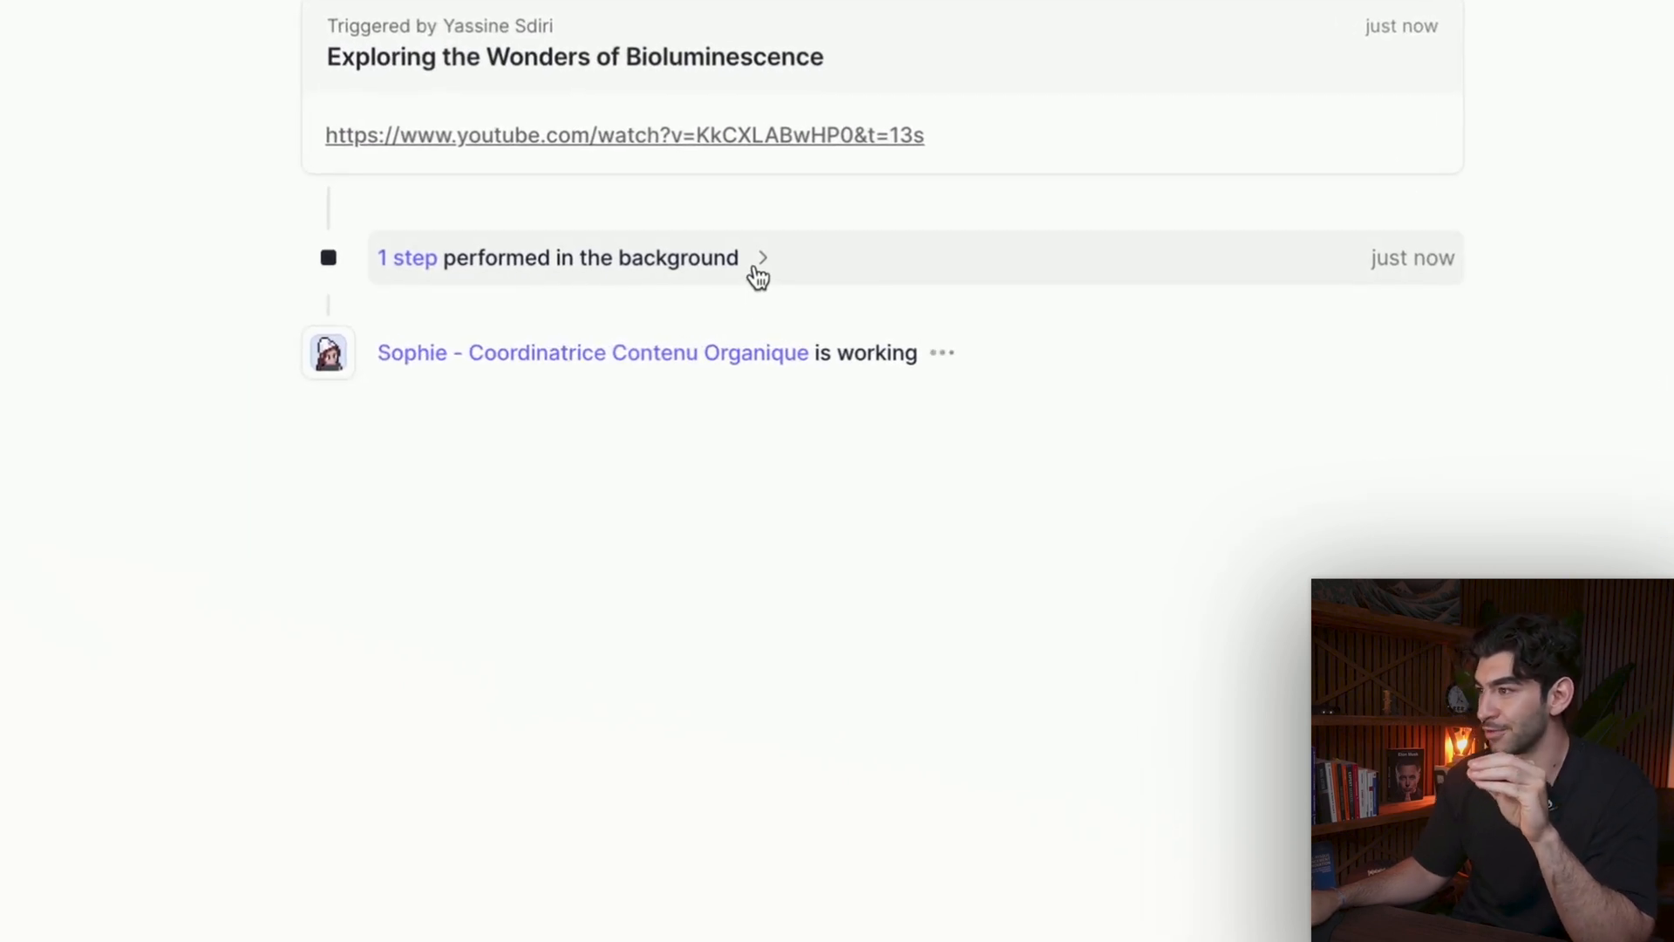
# - Examine the task's background steps, including the video transcript tool, the sub-agent delegations, and the conversation with the Twitter expert
pyautogui.click(757, 277)
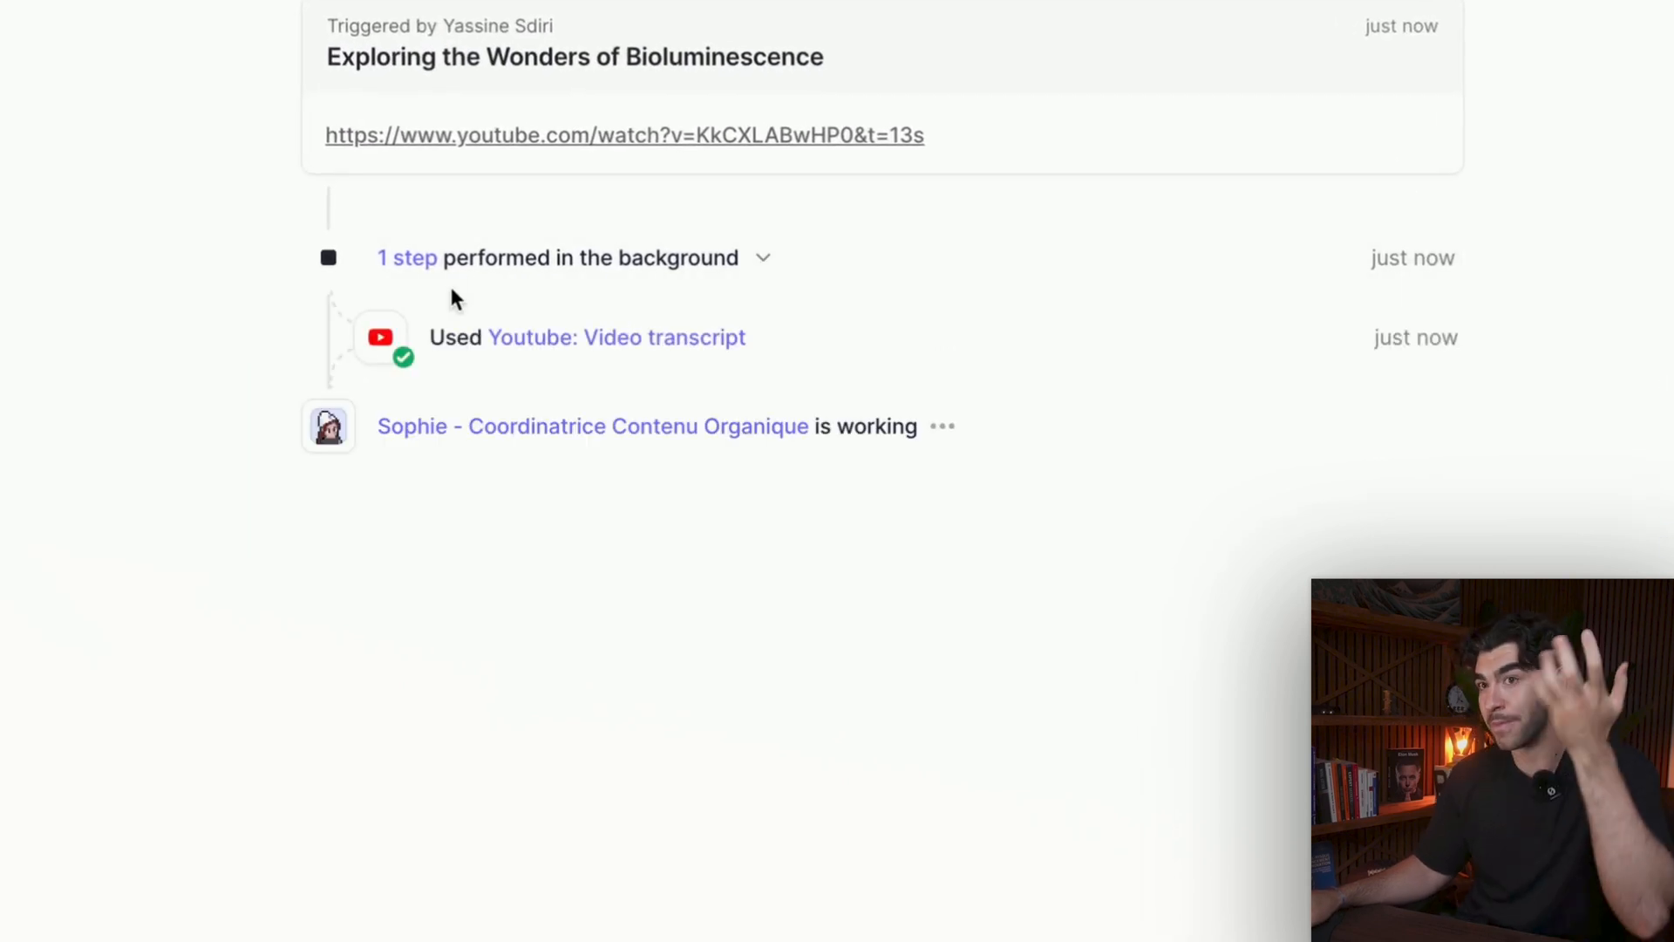
pyautogui.click(587, 269)
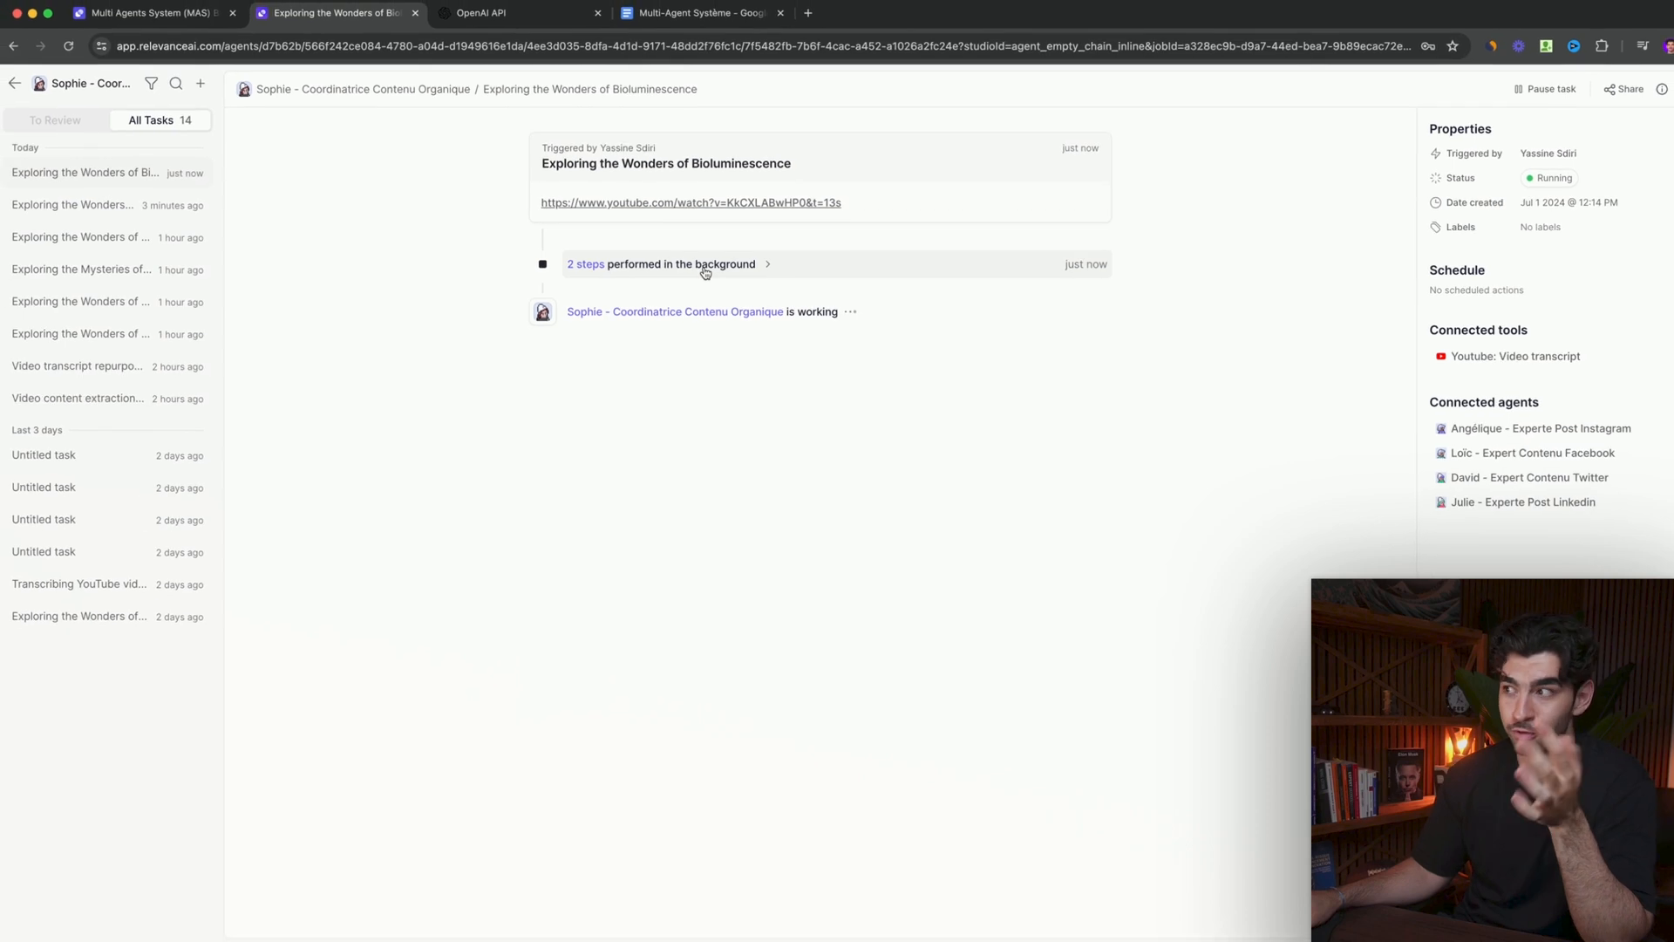
pyautogui.click(704, 269)
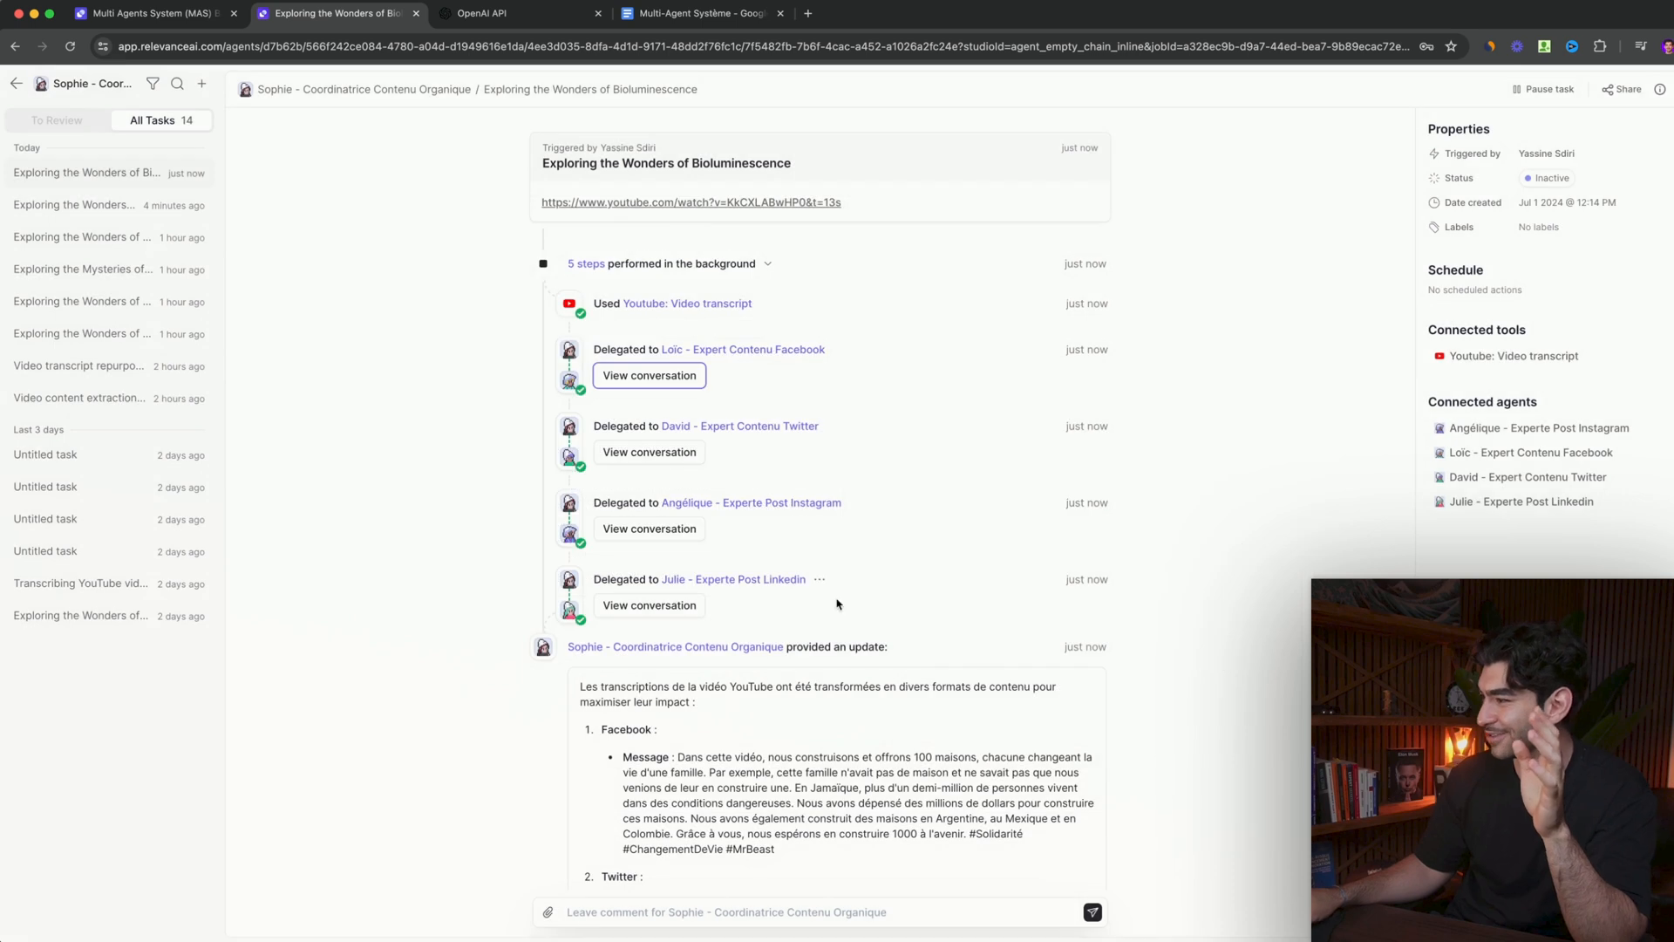
pyautogui.click(663, 452)
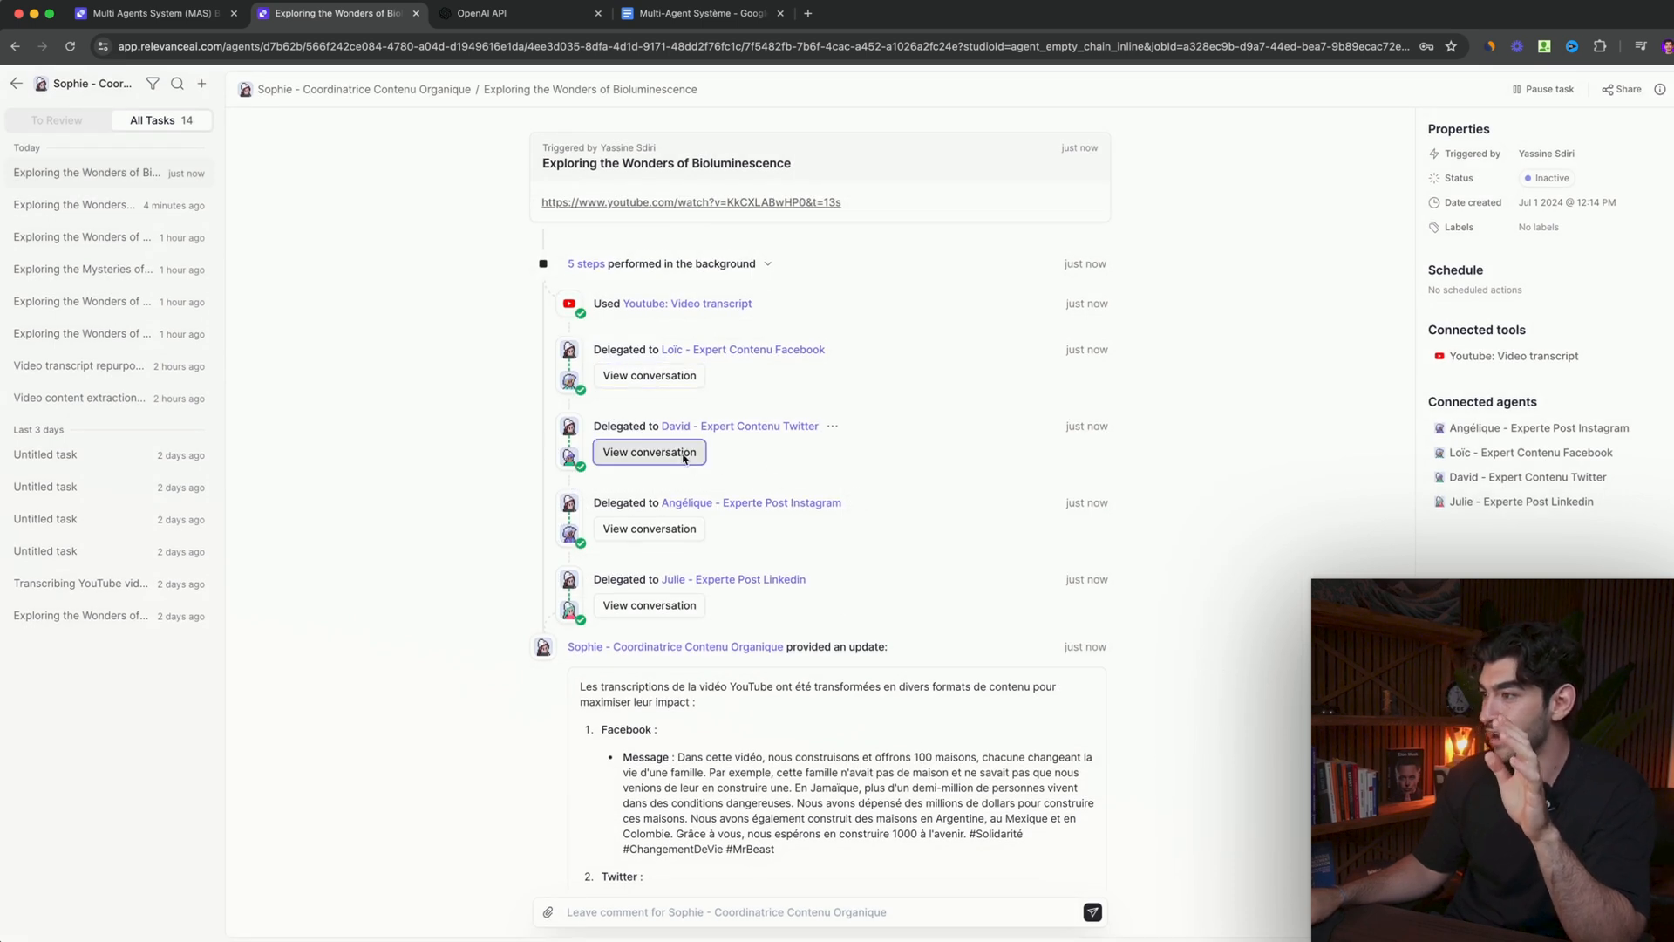
pyautogui.click(484, 791)
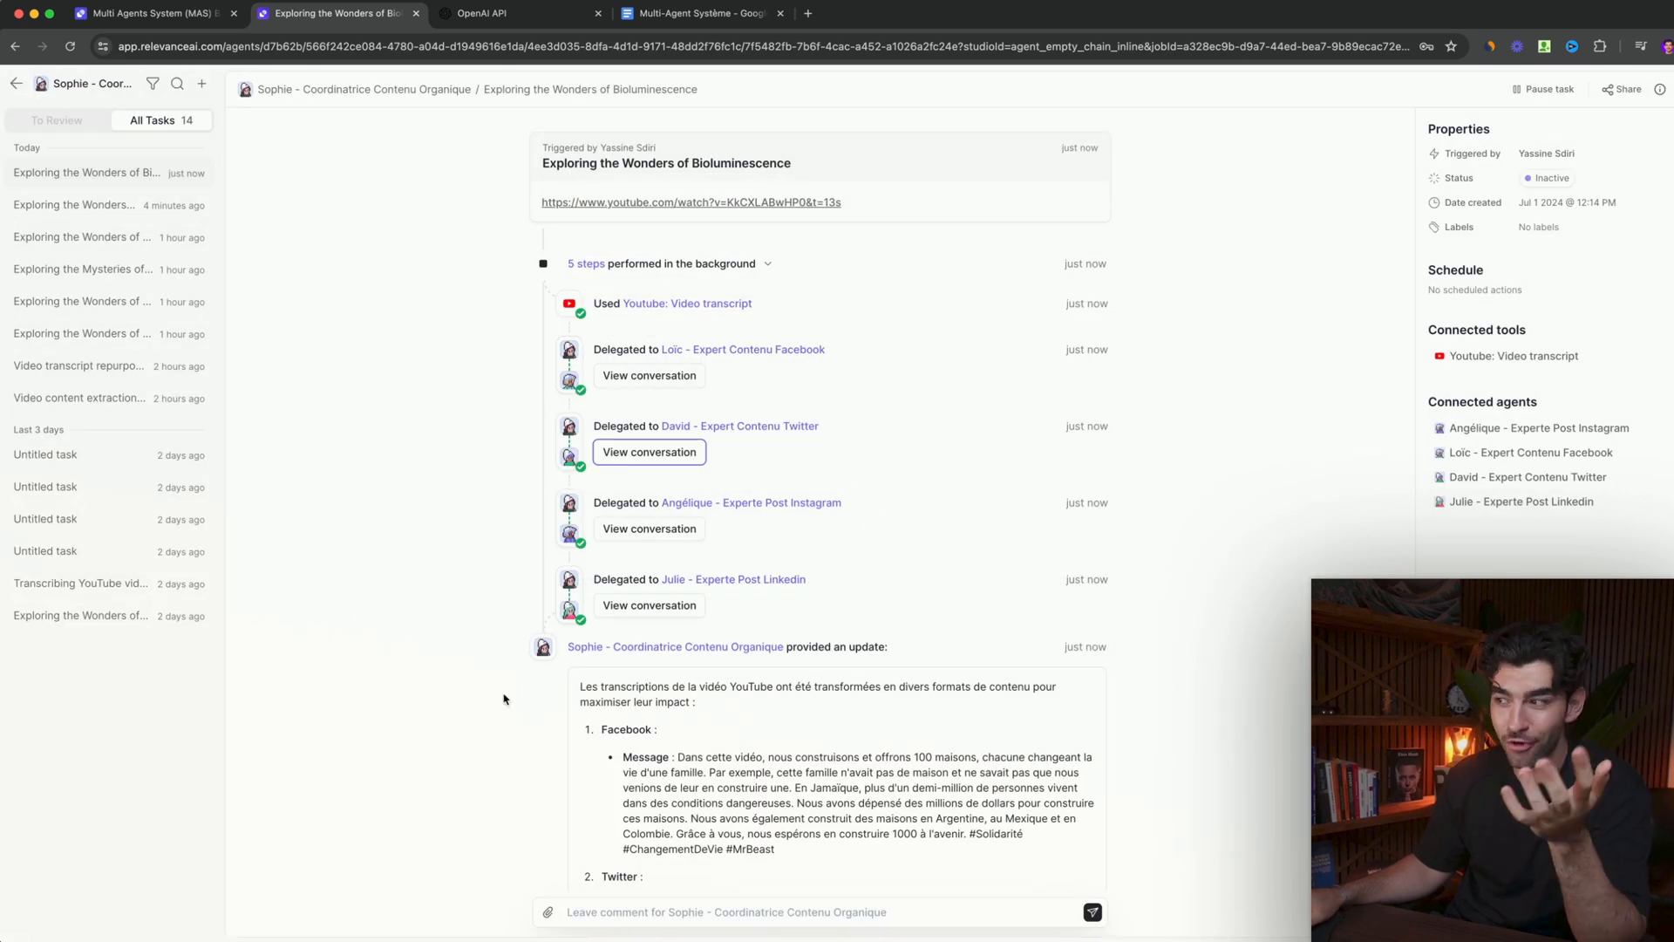
pyautogui.scroll(-5, 525, 674)
pyautogui.scroll(2, 746, 146)
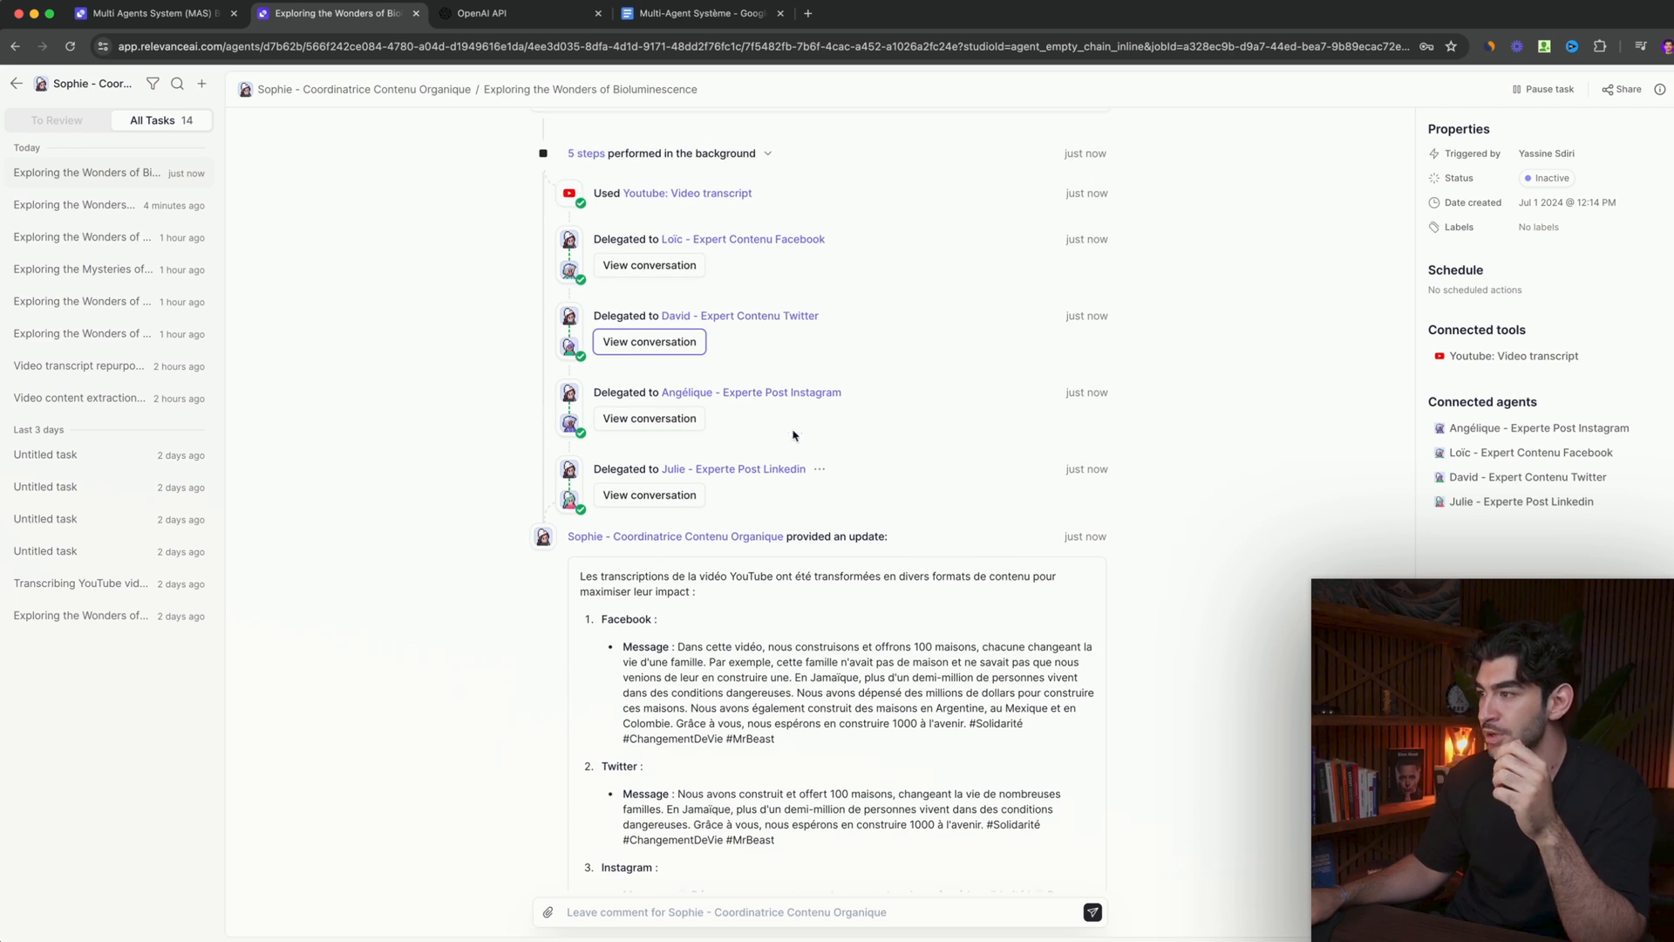
pyautogui.click(746, 150)
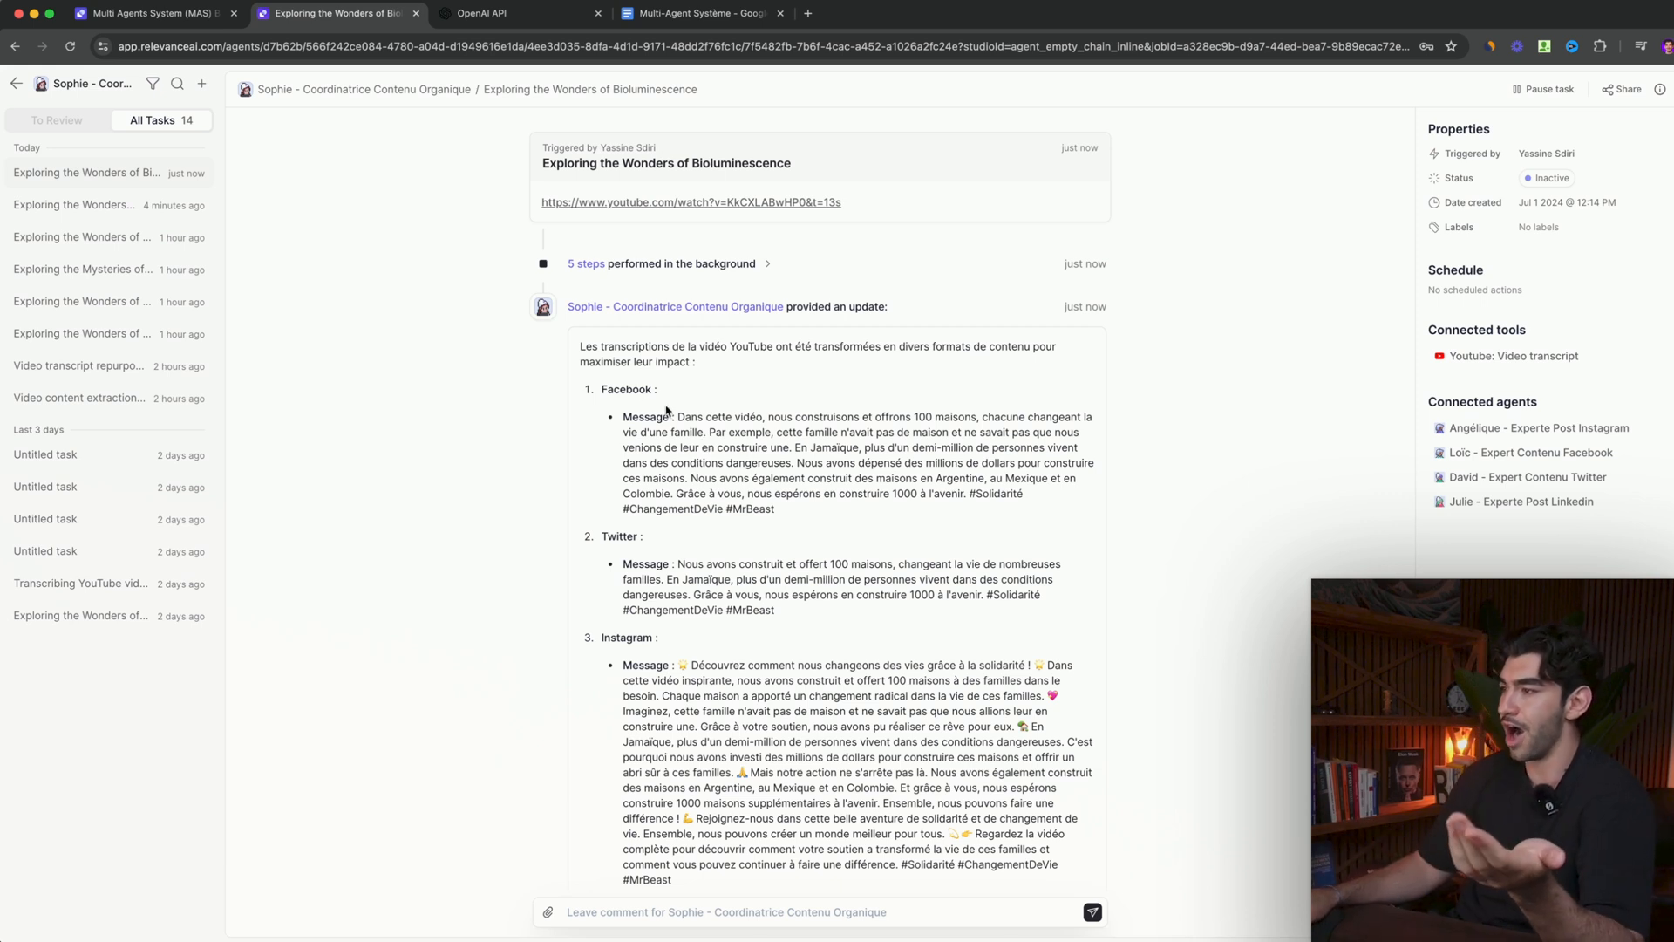
# - Read through the Facebook, Twitter, Instagram and LinkedIn posts in the coordinator's update
pyautogui.moveTo(613, 412); pyautogui.dragTo(786, 511)
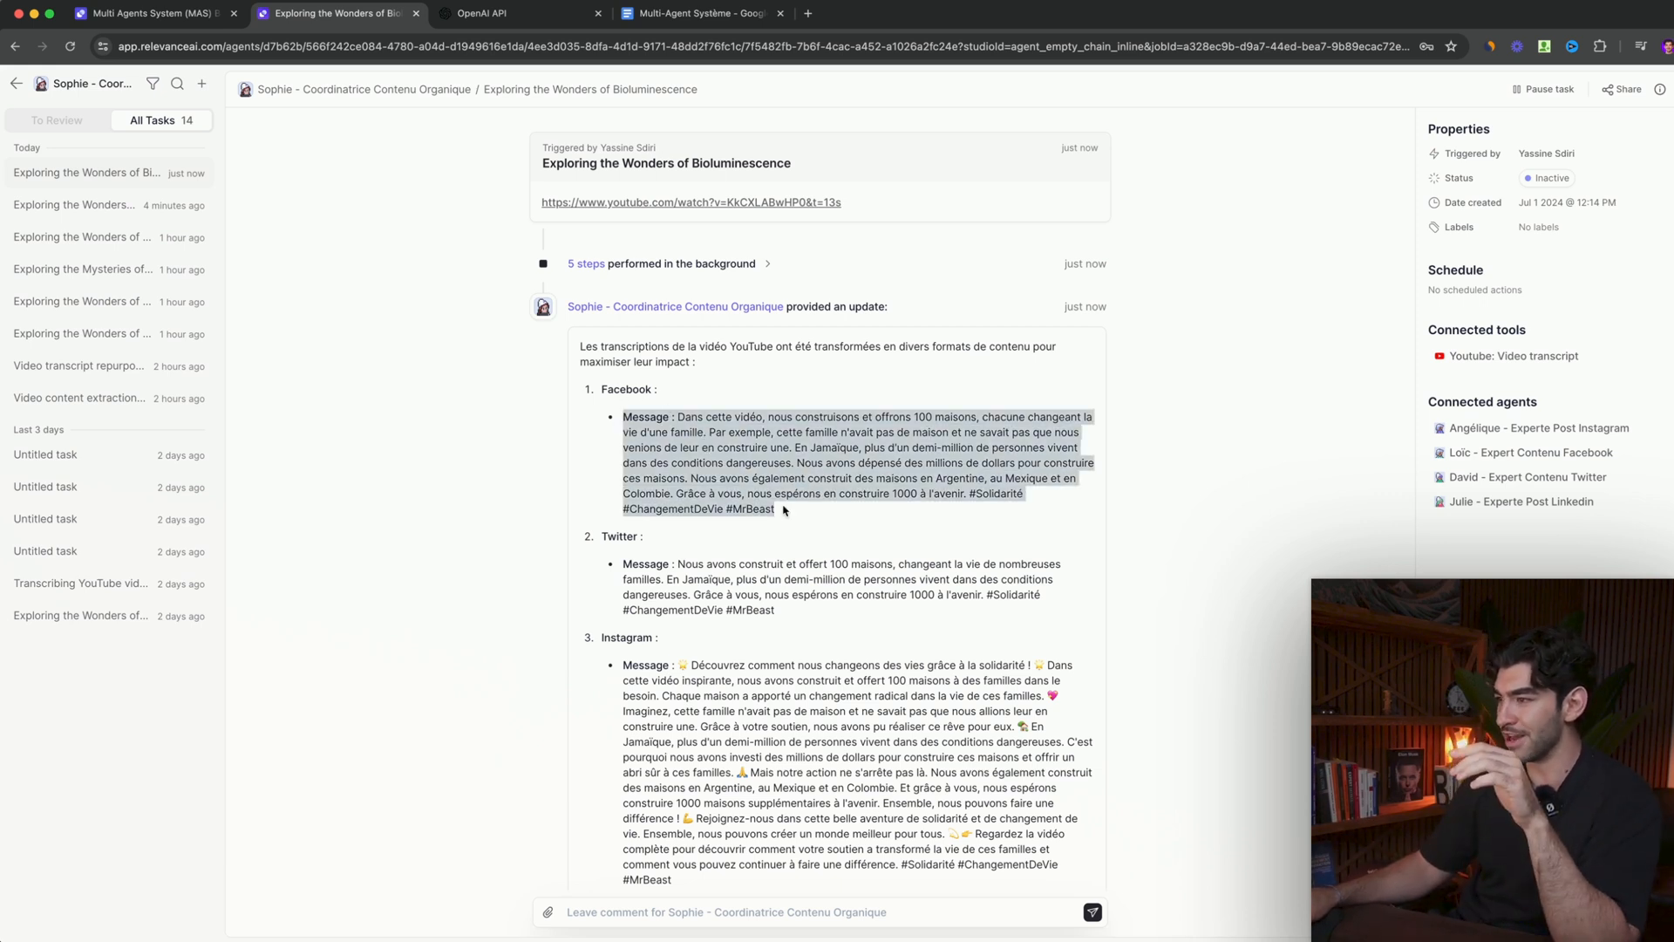
pyautogui.scroll(-1, 767, 514)
pyautogui.moveTo(630, 497); pyautogui.dragTo(668, 497)
pyautogui.scroll(-3, 780, 508)
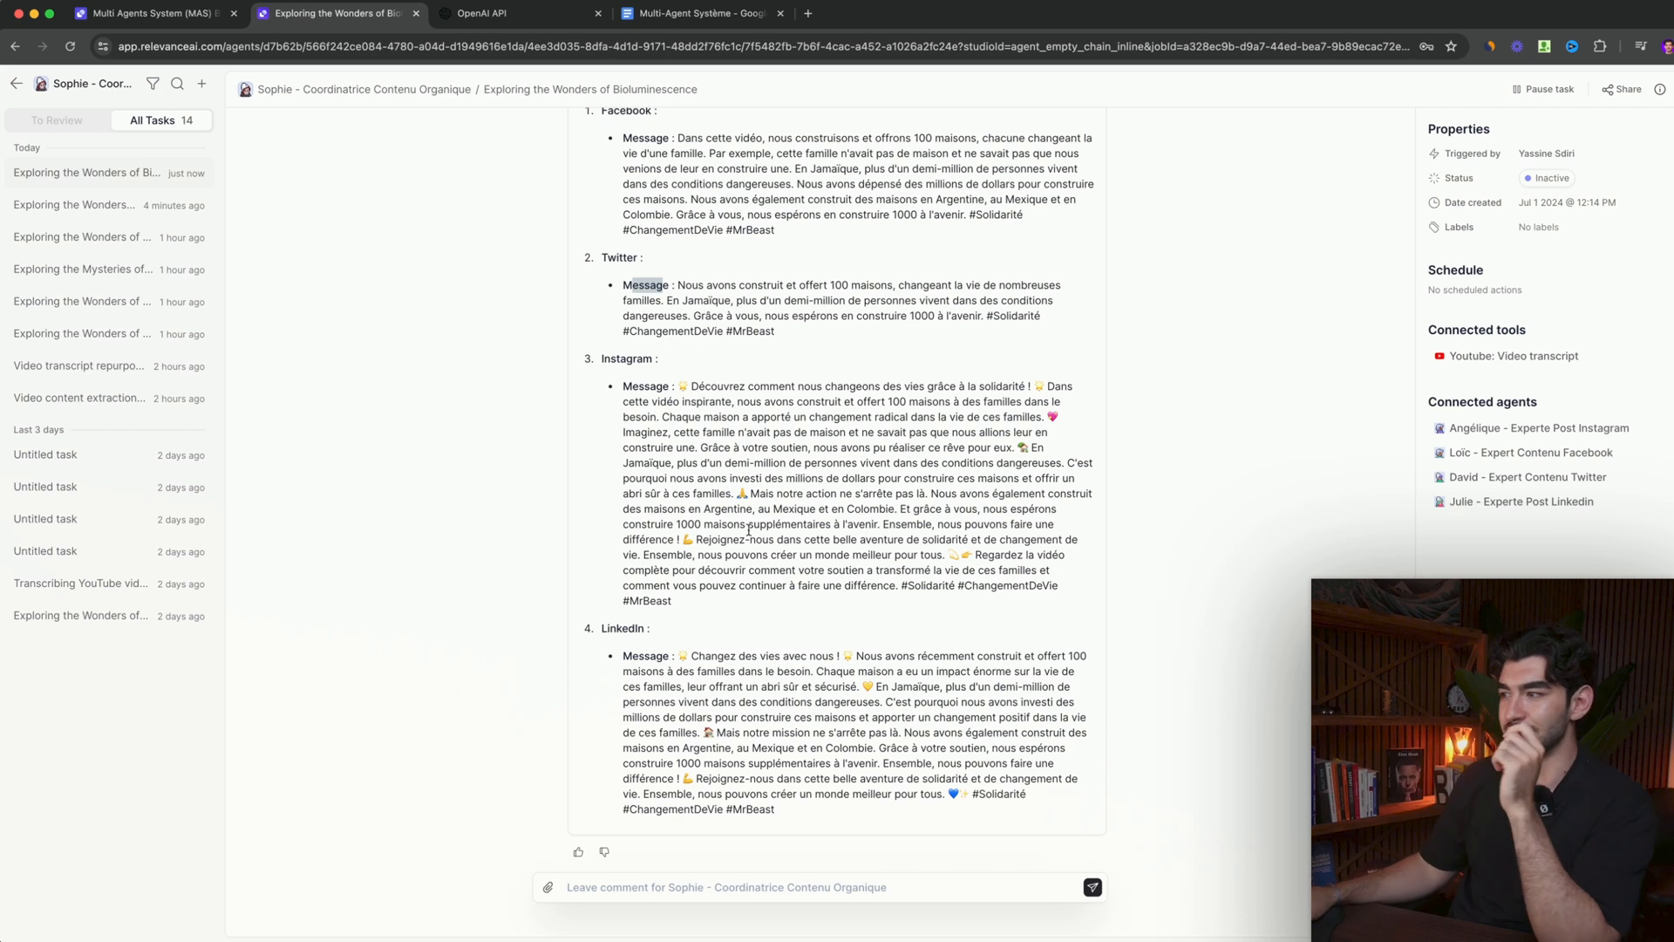
pyautogui.scroll(4, 748, 529)
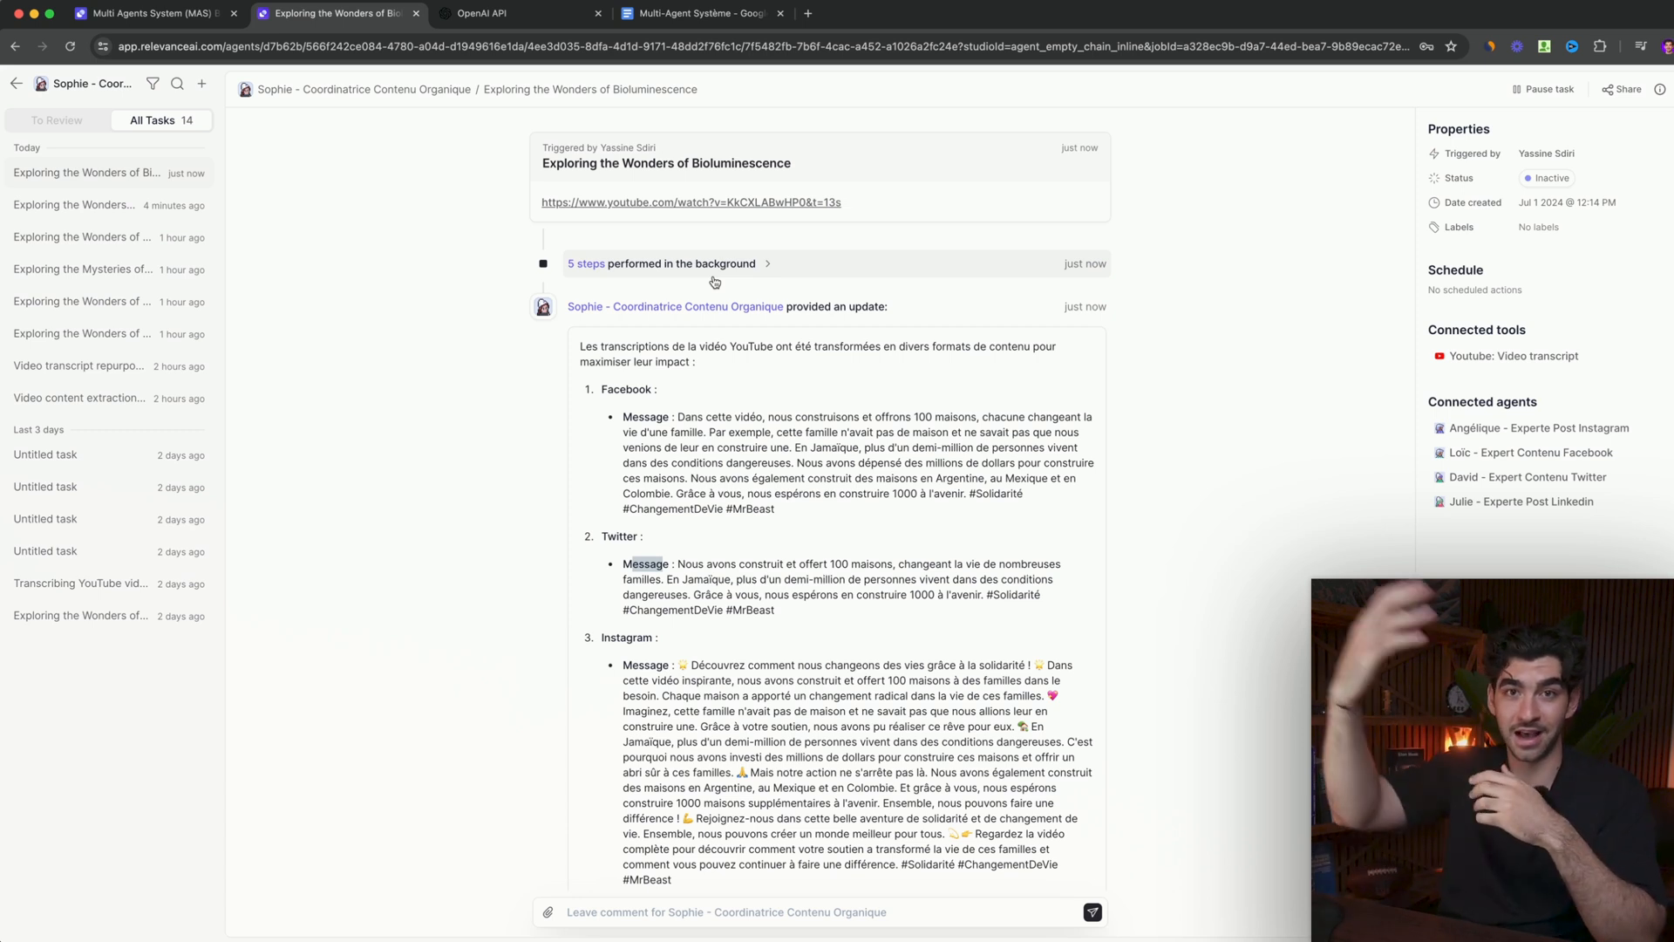
# - Inspect the coordinator's conversation with the LinkedIn post expert in the background steps, and close it
pyautogui.click(715, 270)
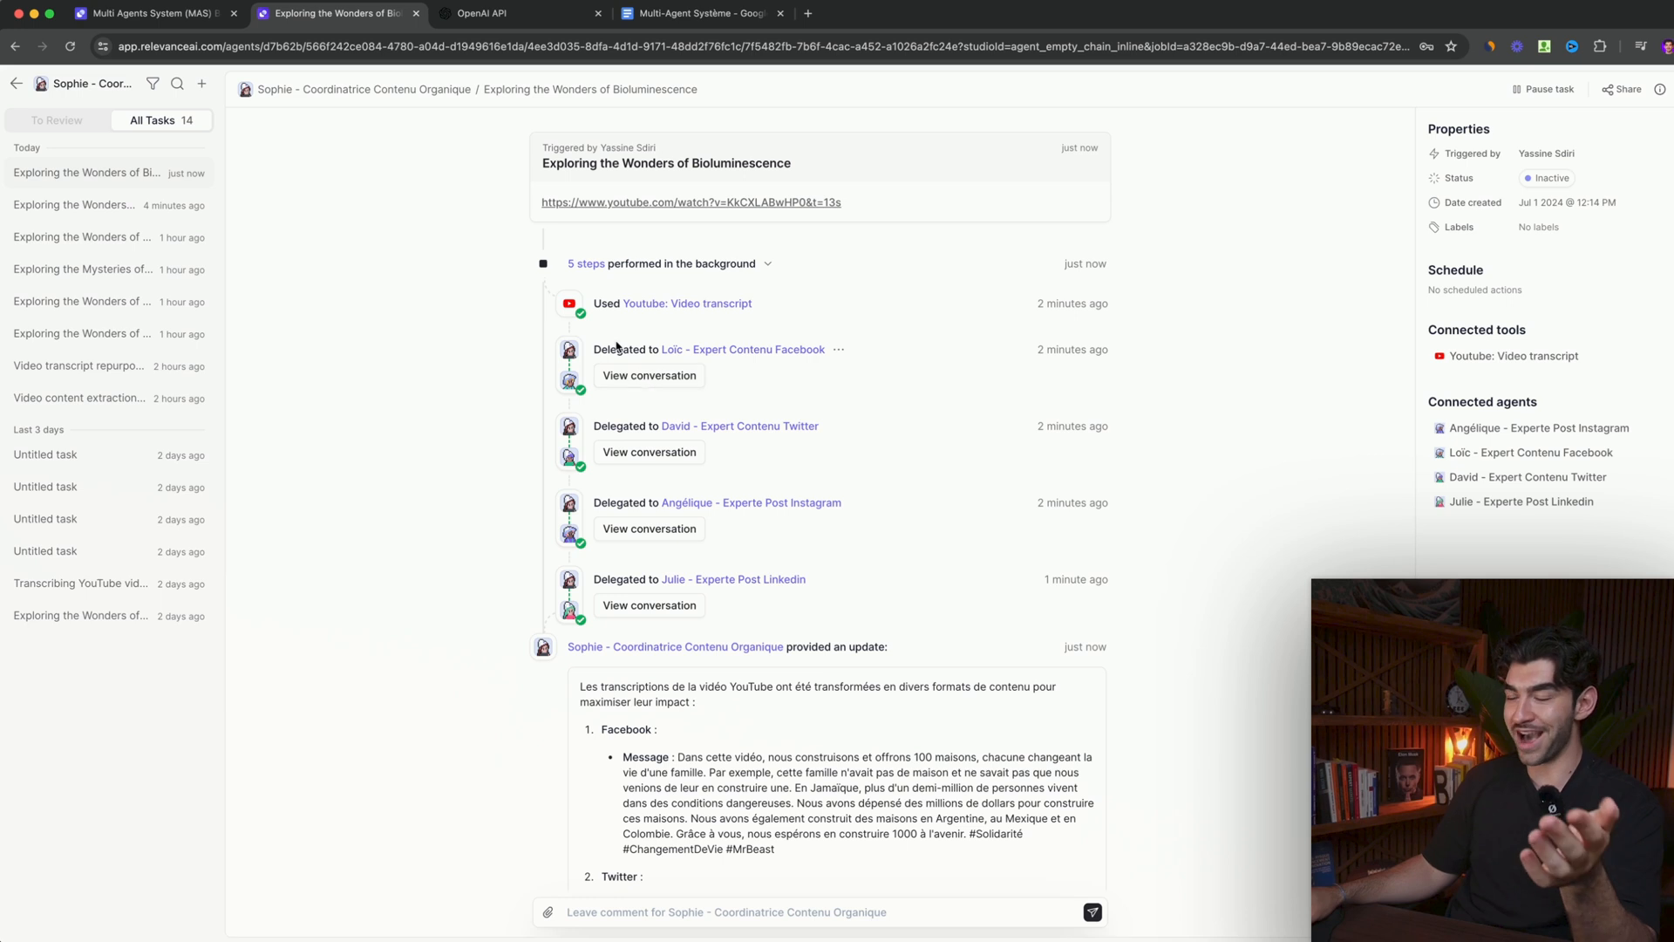
pyautogui.click(643, 613)
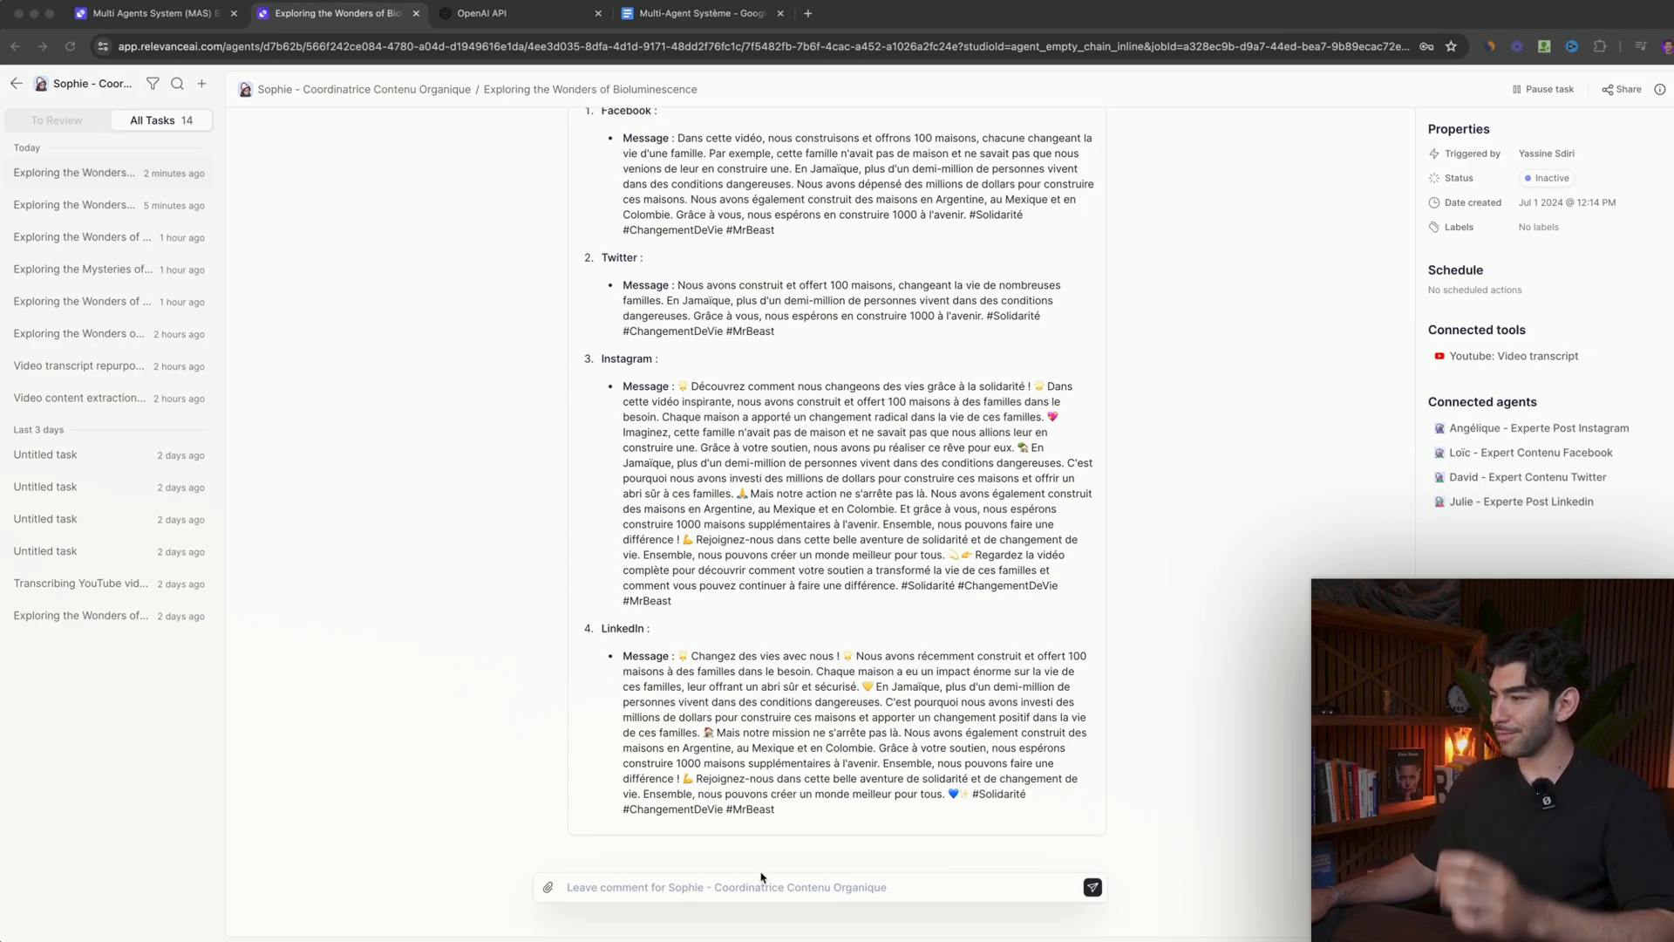
pyautogui.click(737, 885)
# - Send the coordinator the full French transcript of the Perplexity research assistant video as a comment on the task
pyautogui.click(735, 885)
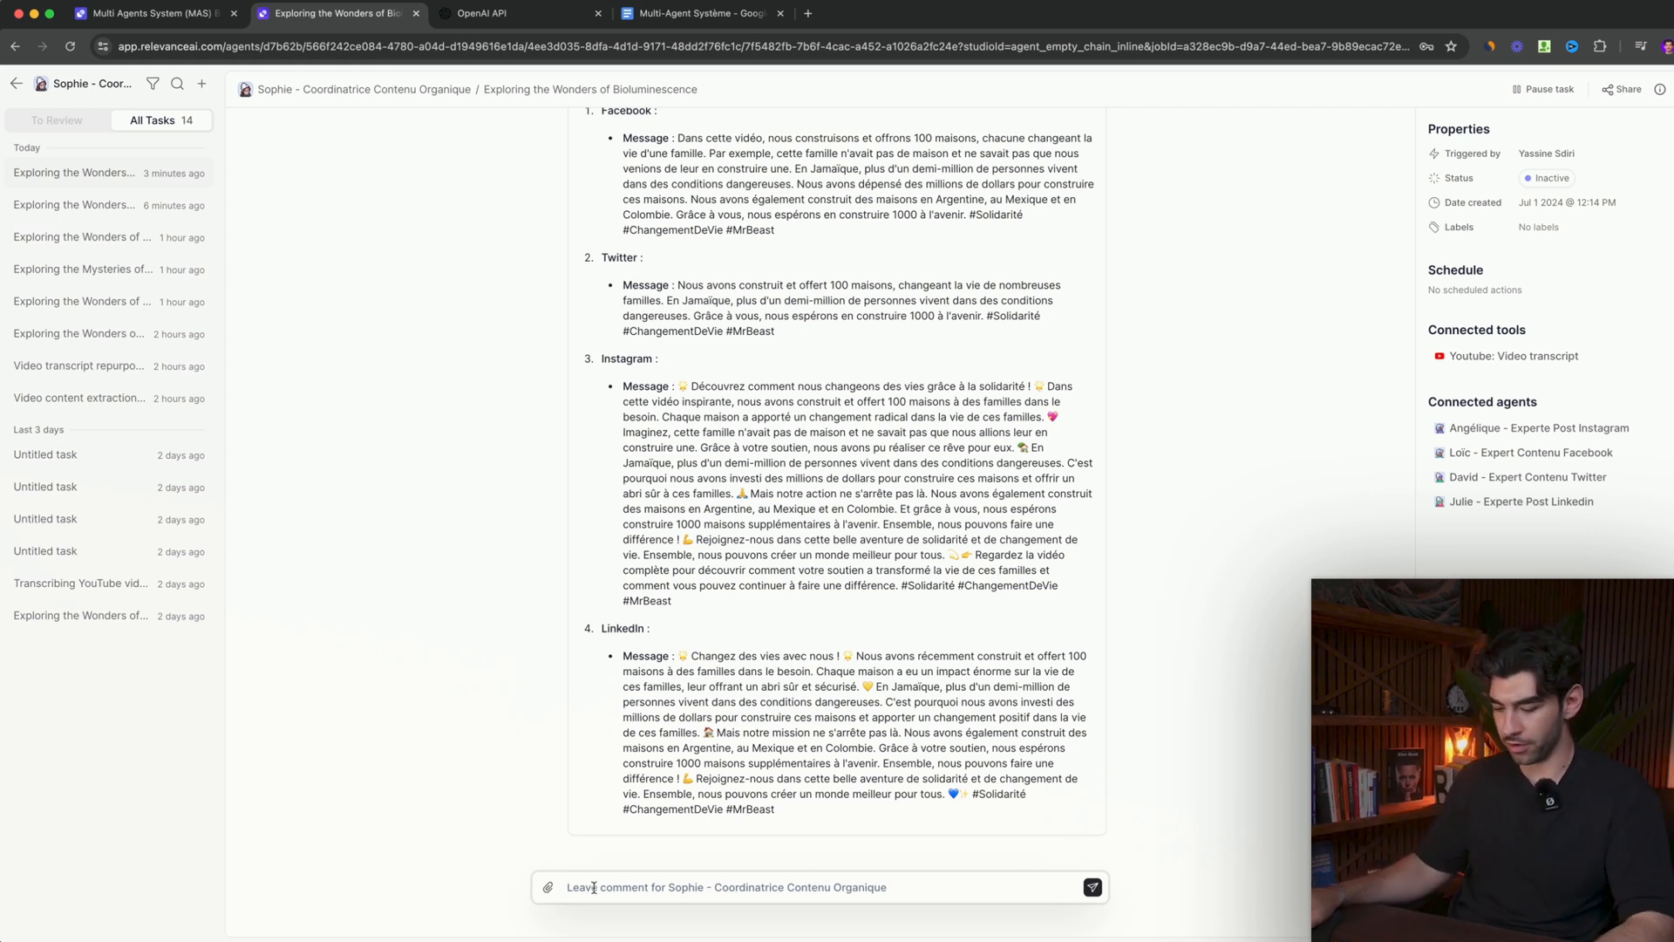
pyautogui.press('super+v')
pyautogui.write('2')
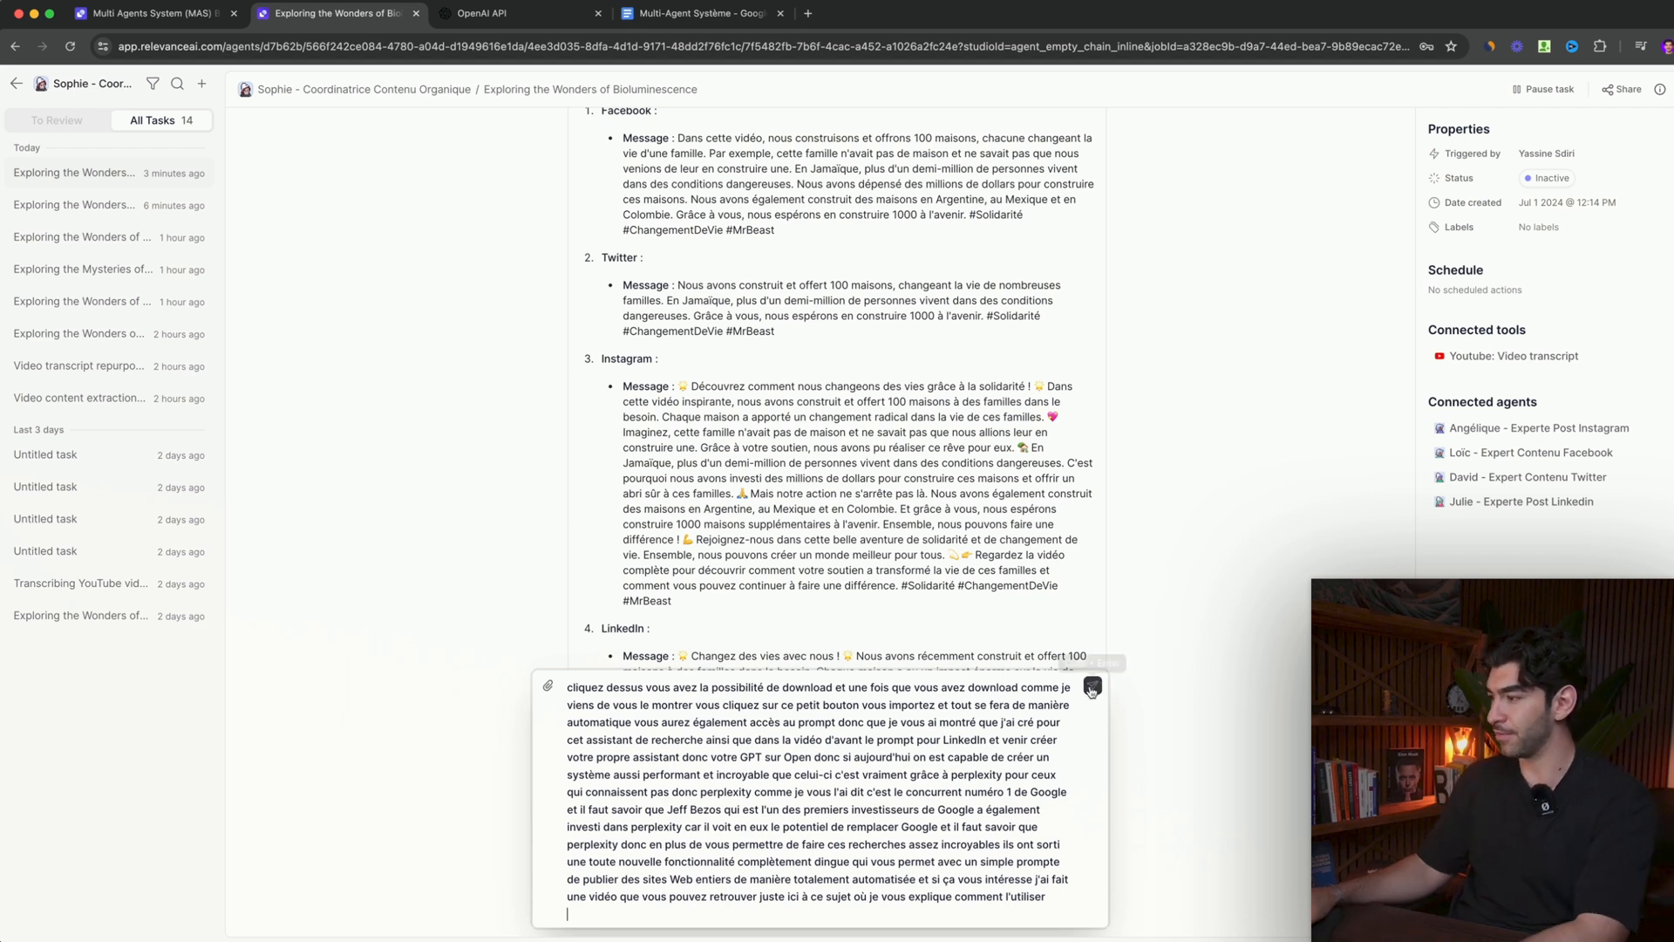
pyautogui.click(1093, 686)
# - Examine the background steps run for the pasted transcript and check the Facebook expert's conversation
pyautogui.scroll(-3, 845, 831)
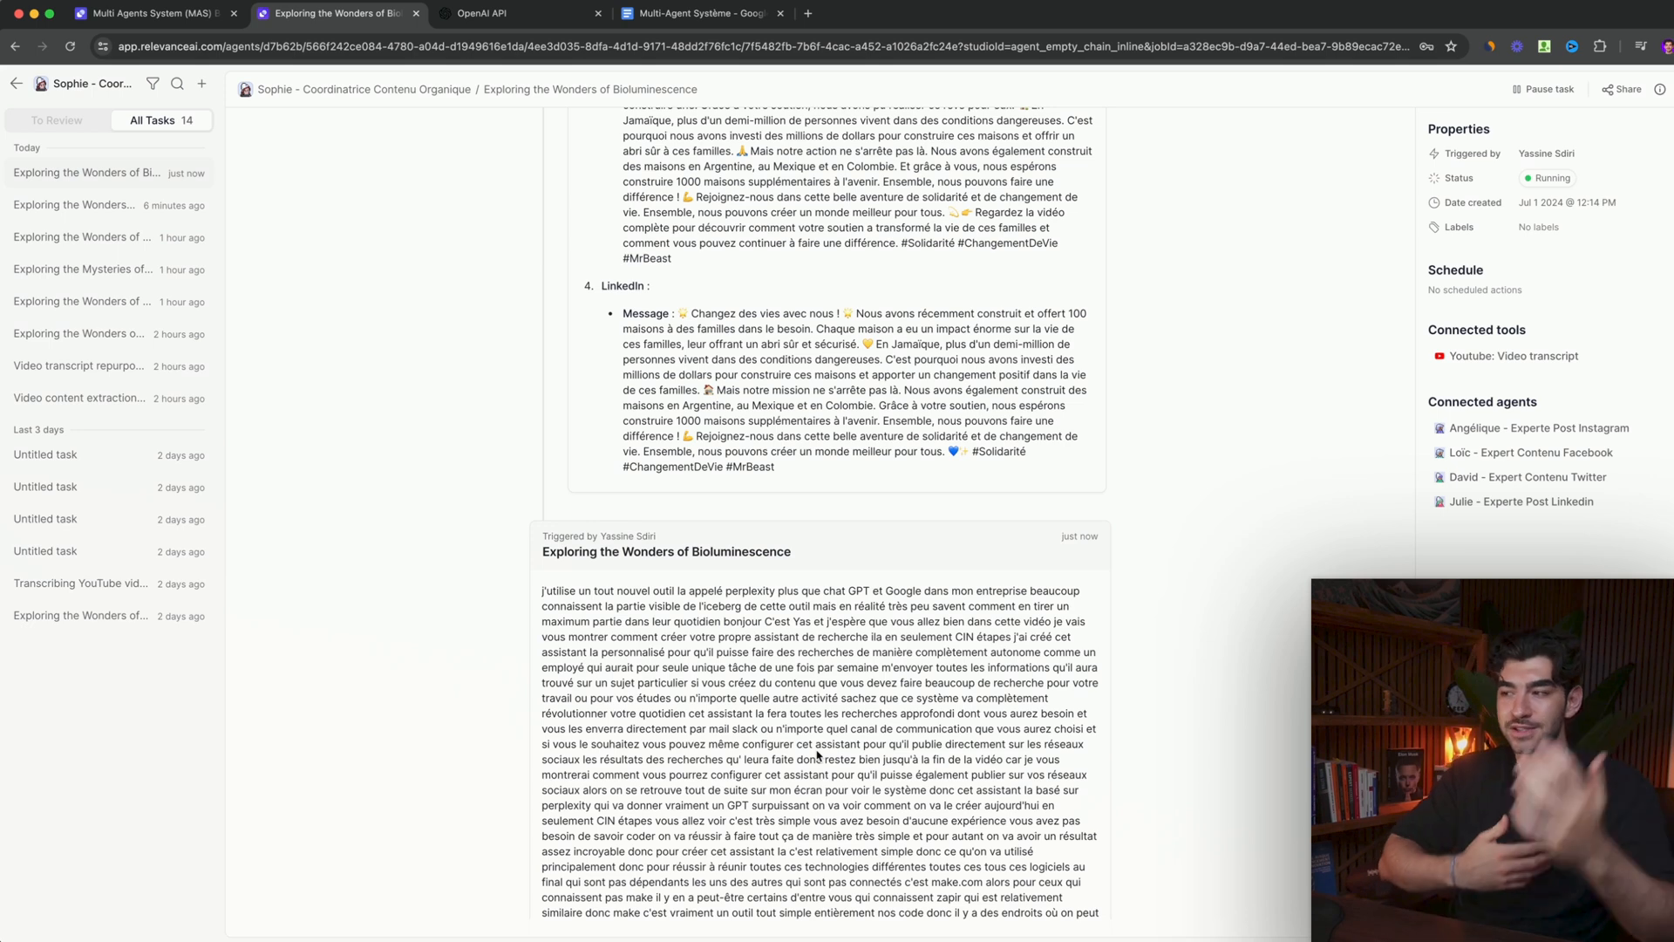
pyautogui.scroll(-10, 819, 734)
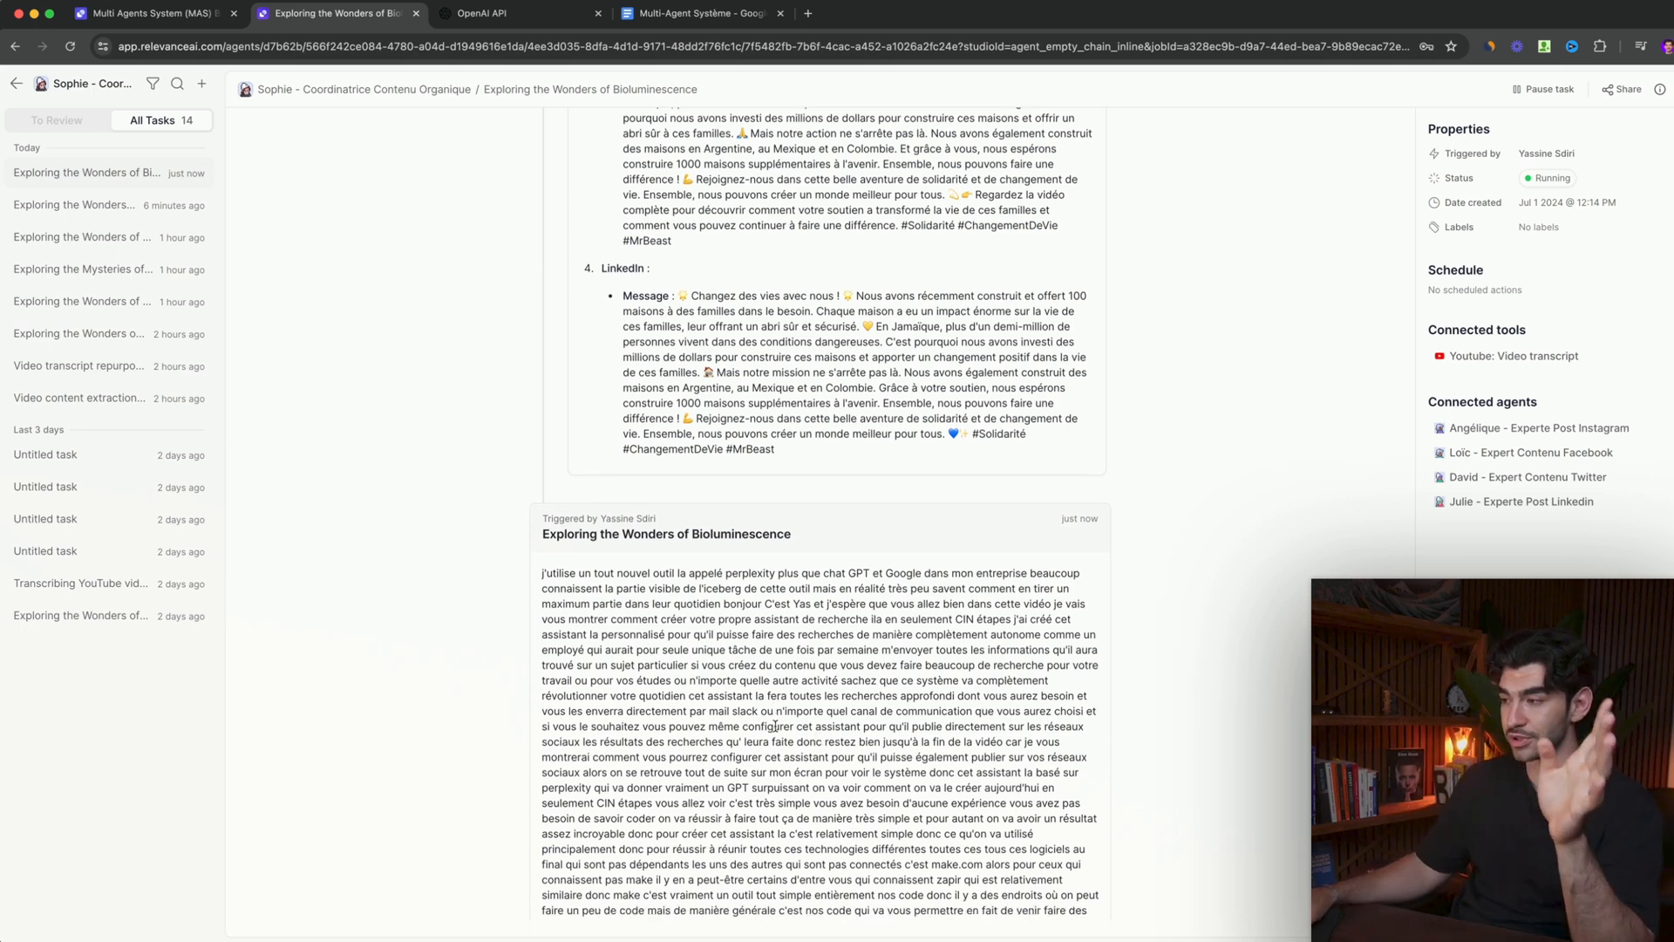
pyautogui.scroll(-10, 767, 656)
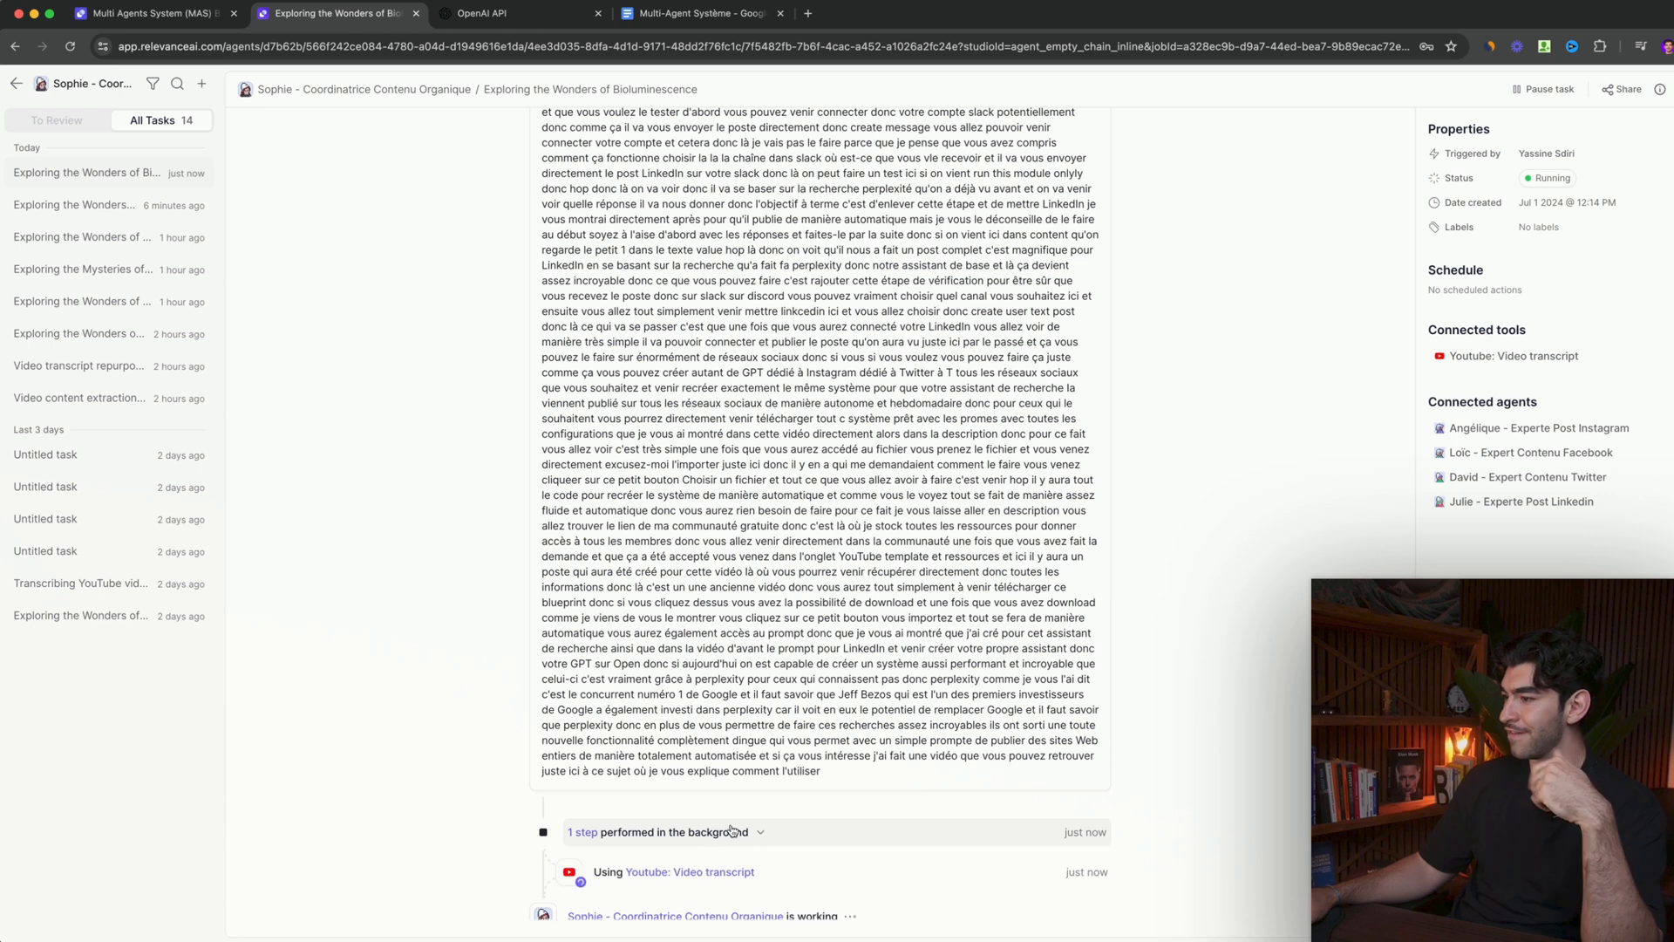
pyautogui.click(740, 836)
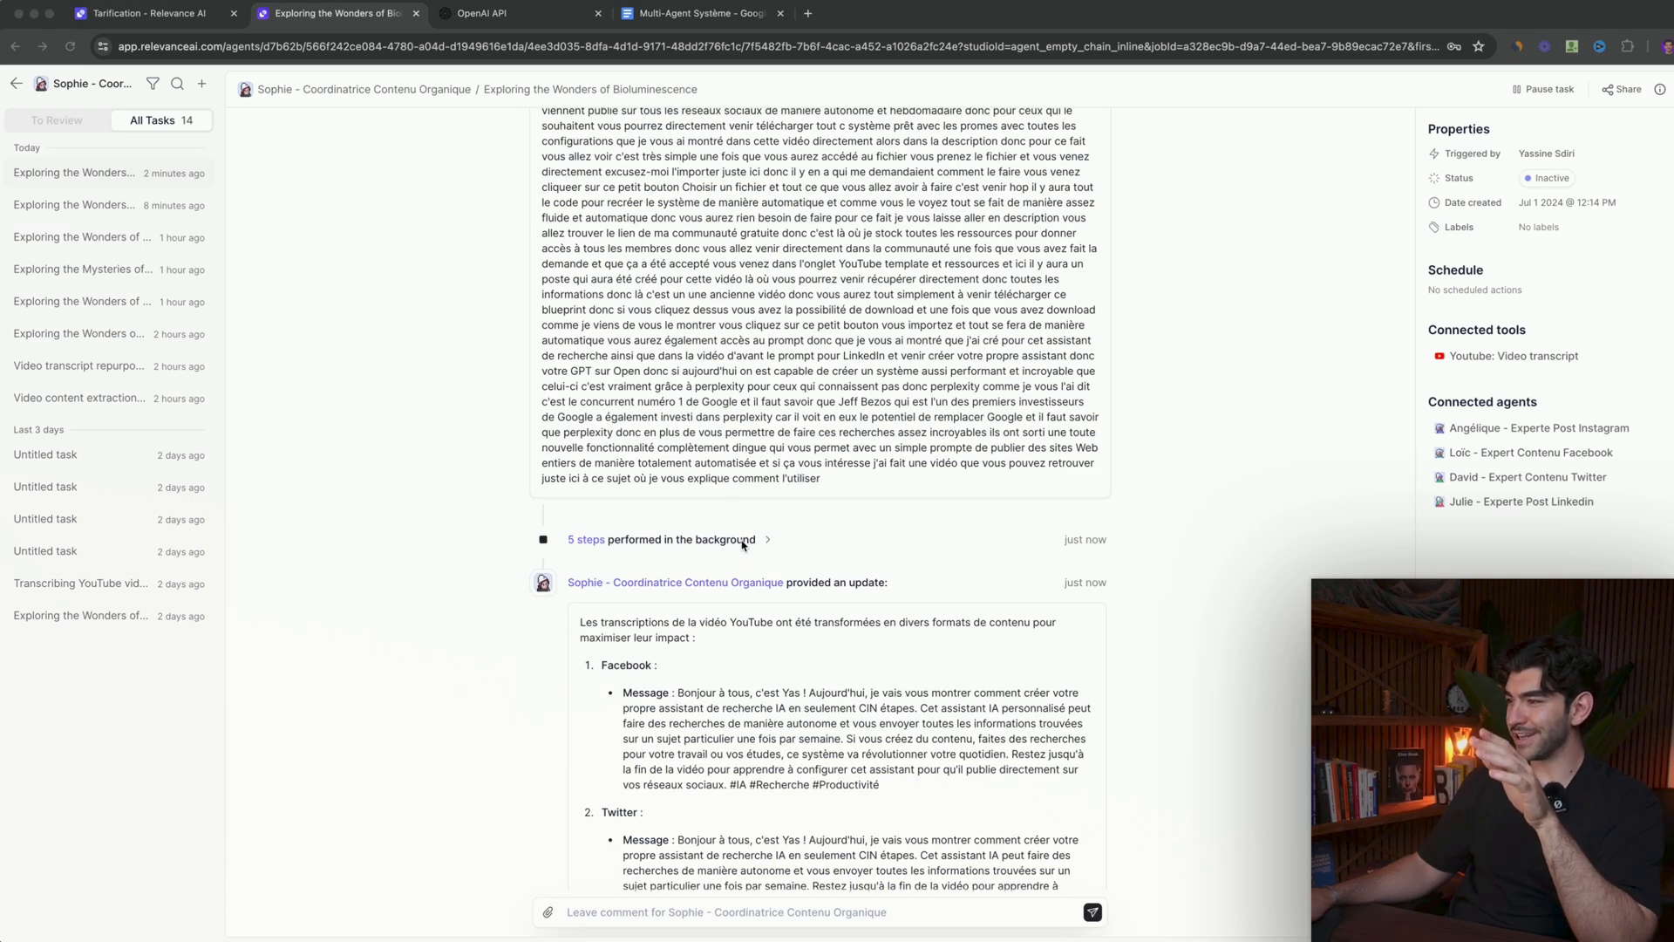
pyautogui.click(747, 540)
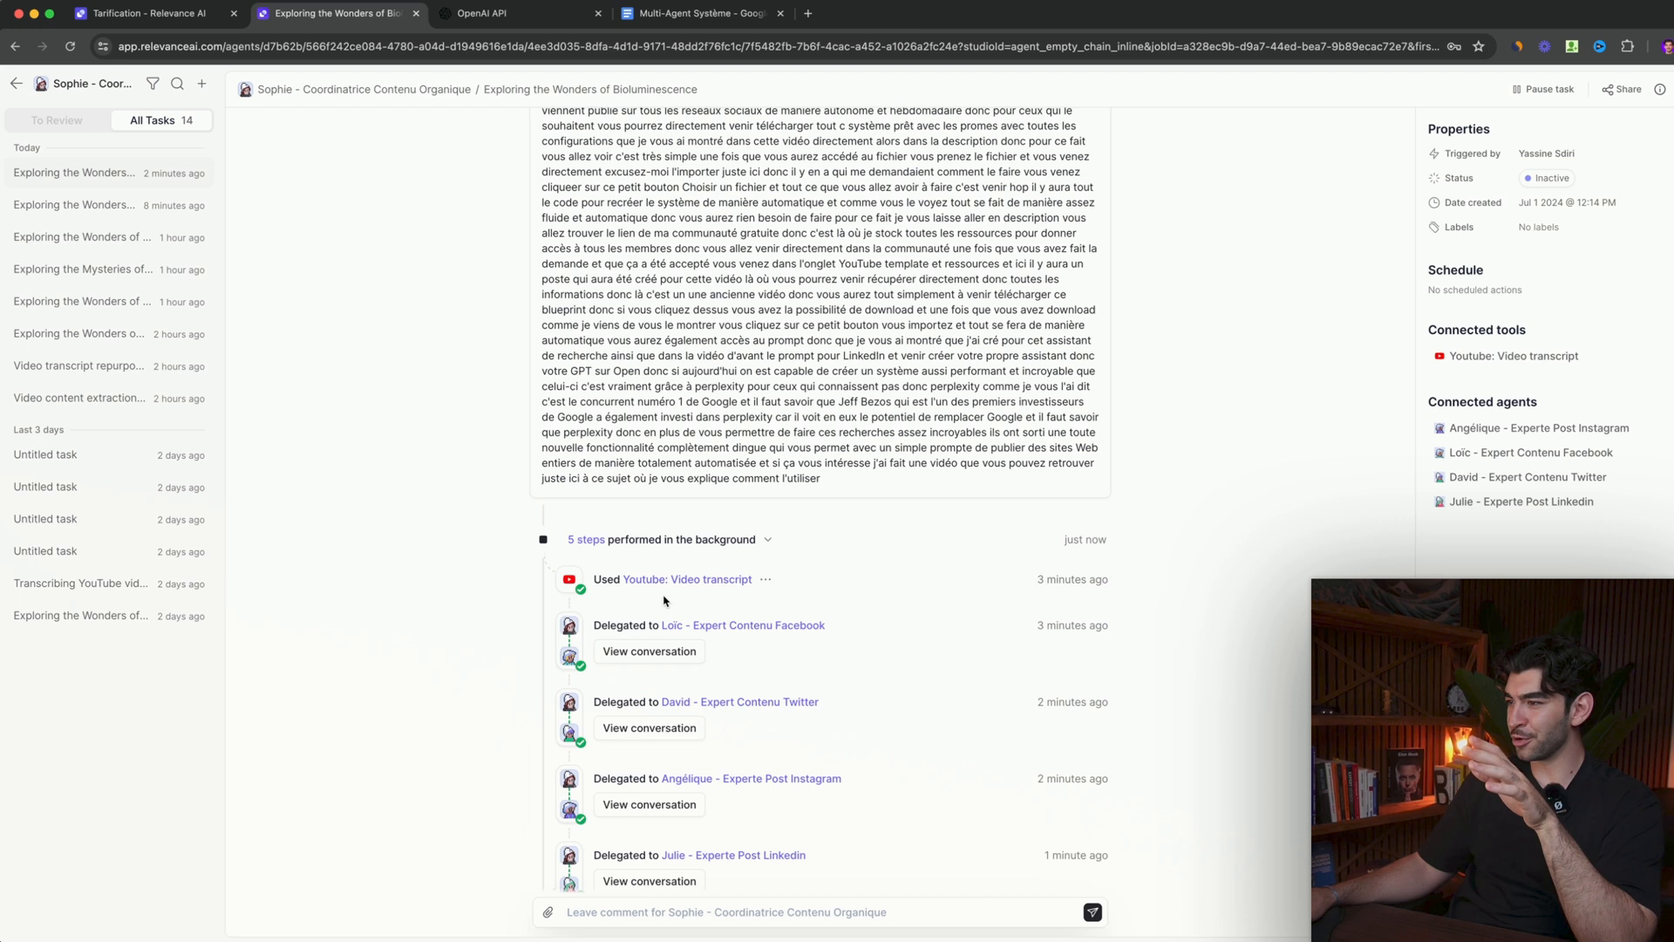
pyautogui.click(642, 654)
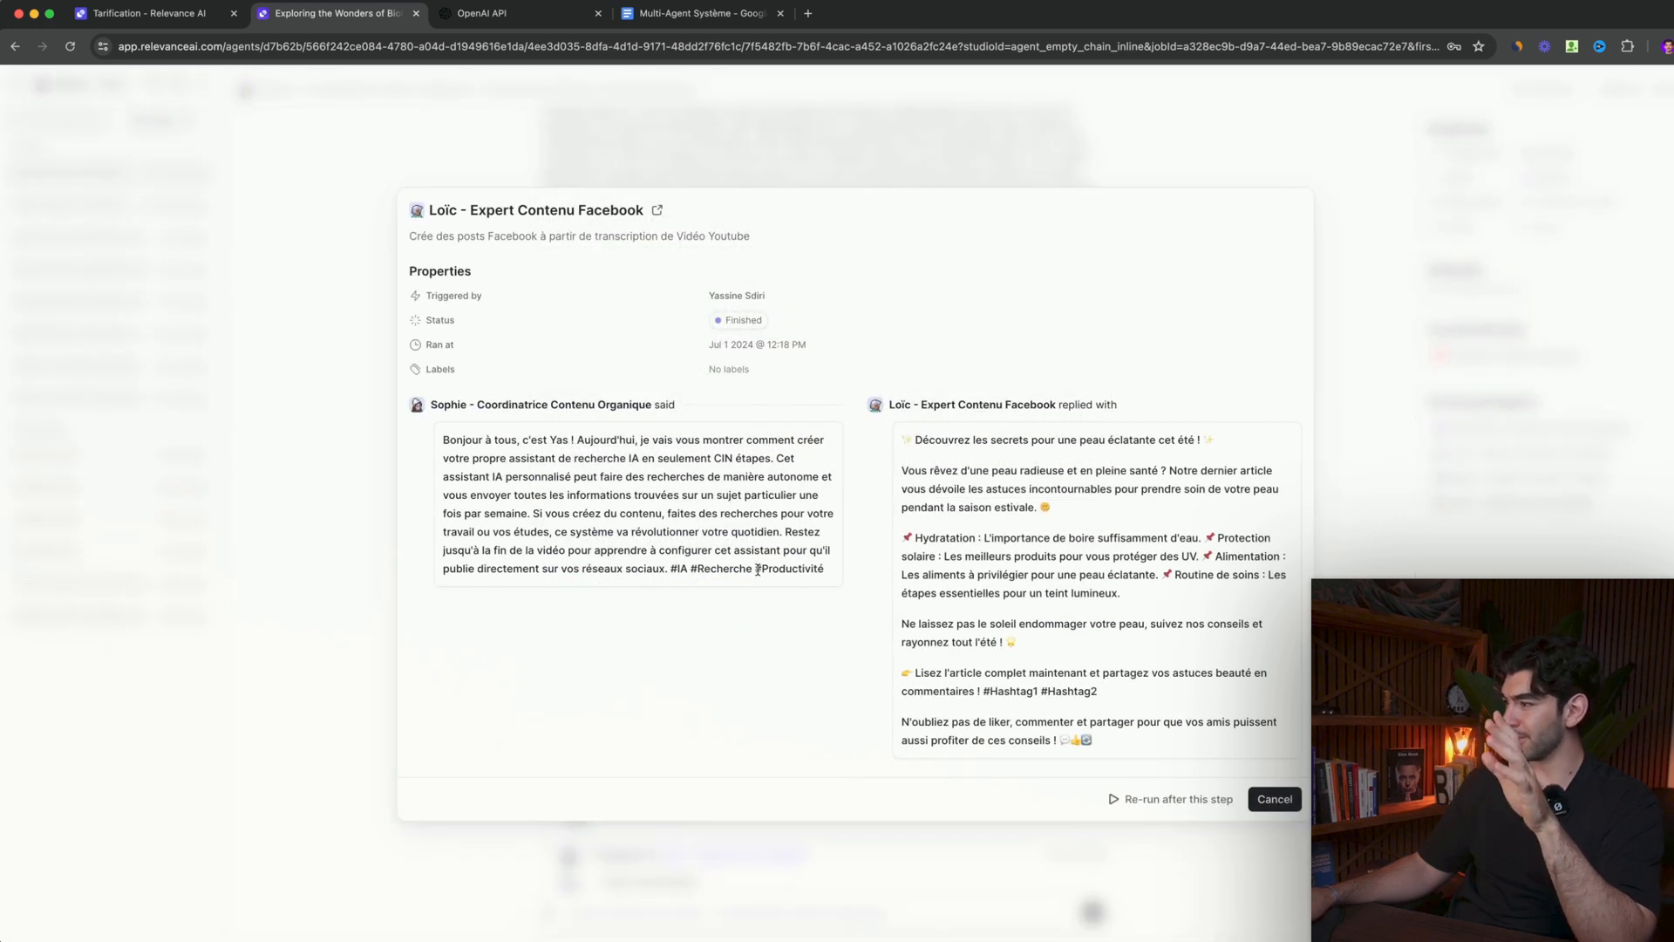
pyautogui.click(308, 699)
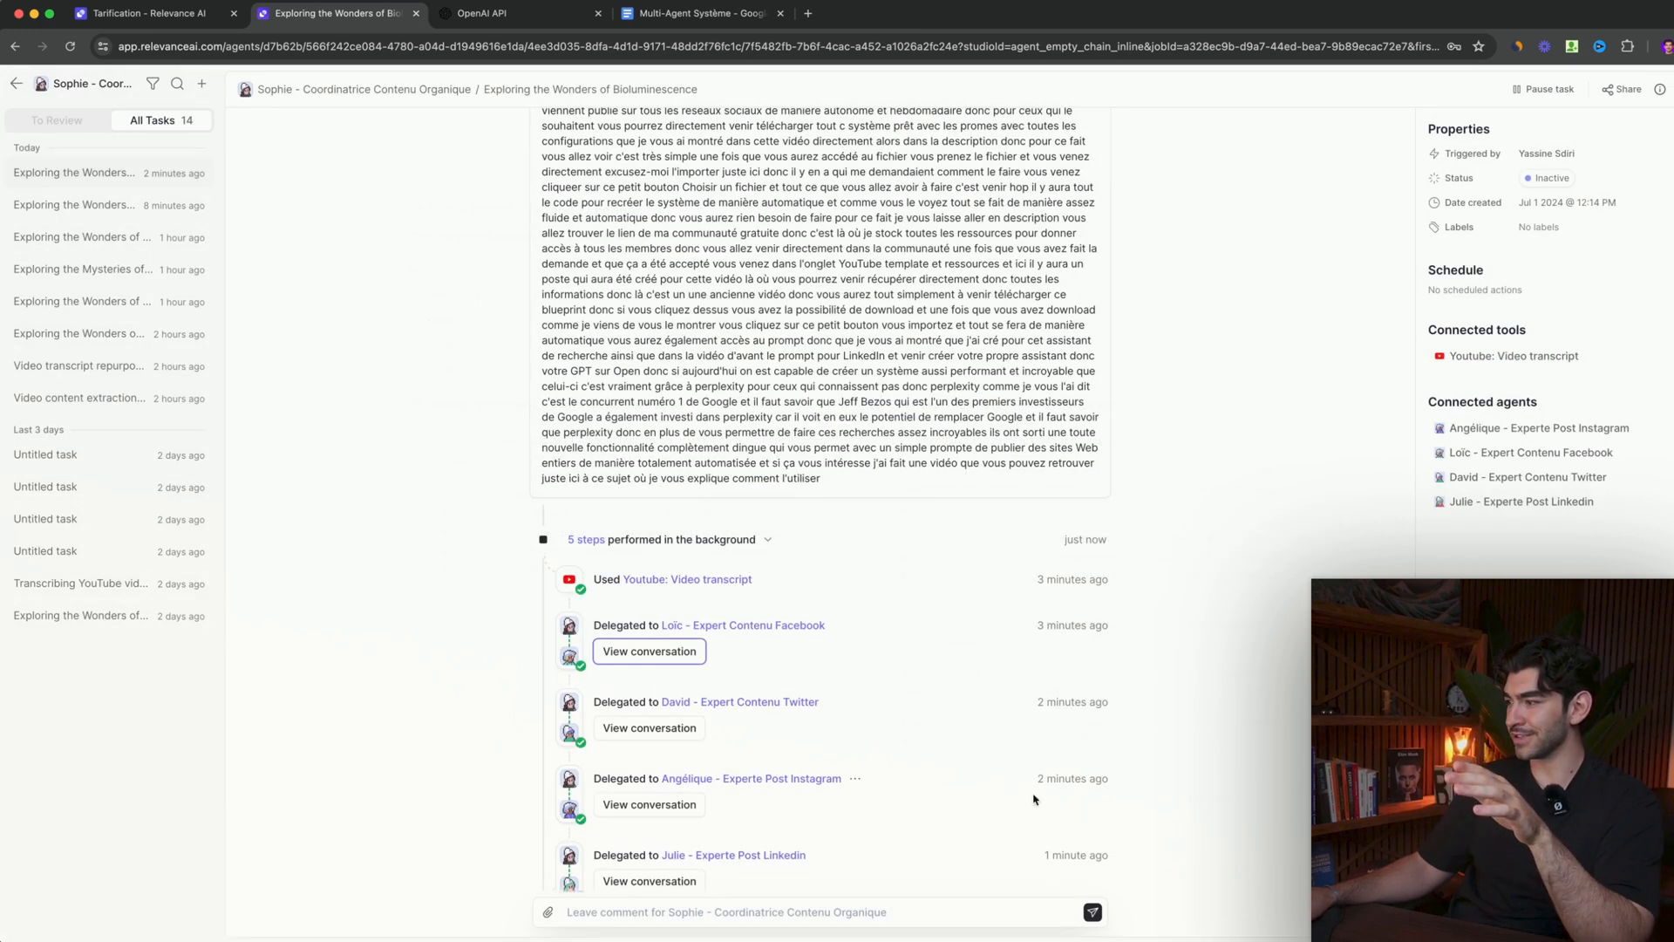
# - Inspect the coordinator's conversation with the Twitter content expert, close it, and collapse the list of background steps
pyautogui.click(660, 725)
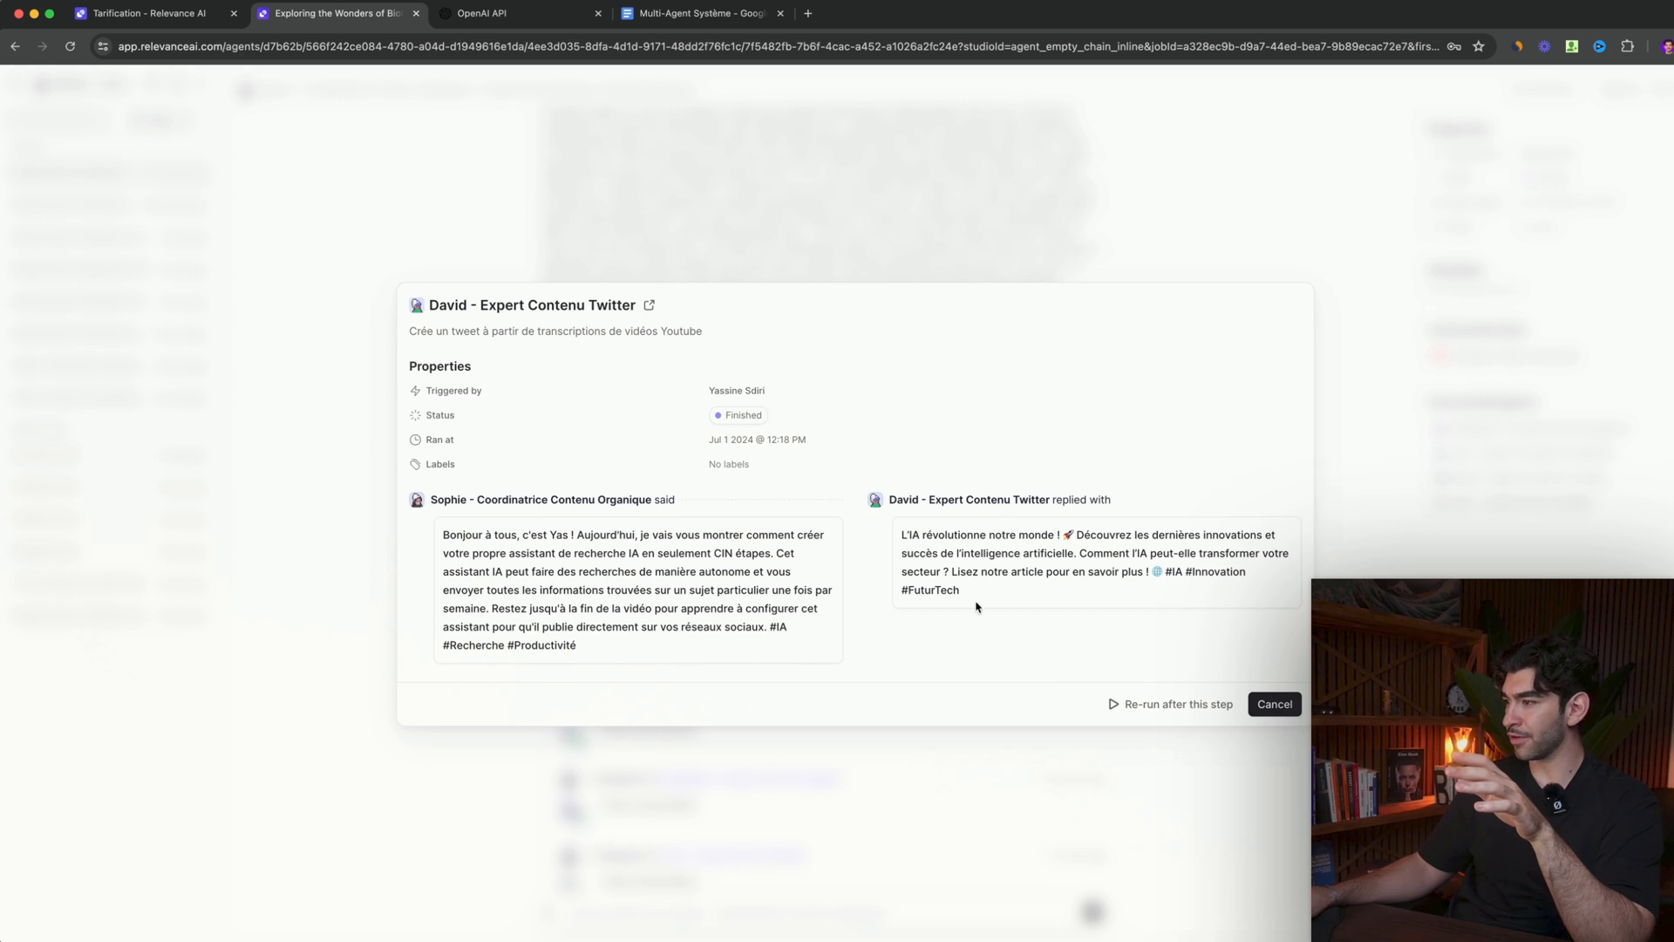
pyautogui.click(579, 794)
pyautogui.scroll(-5, 440, 689)
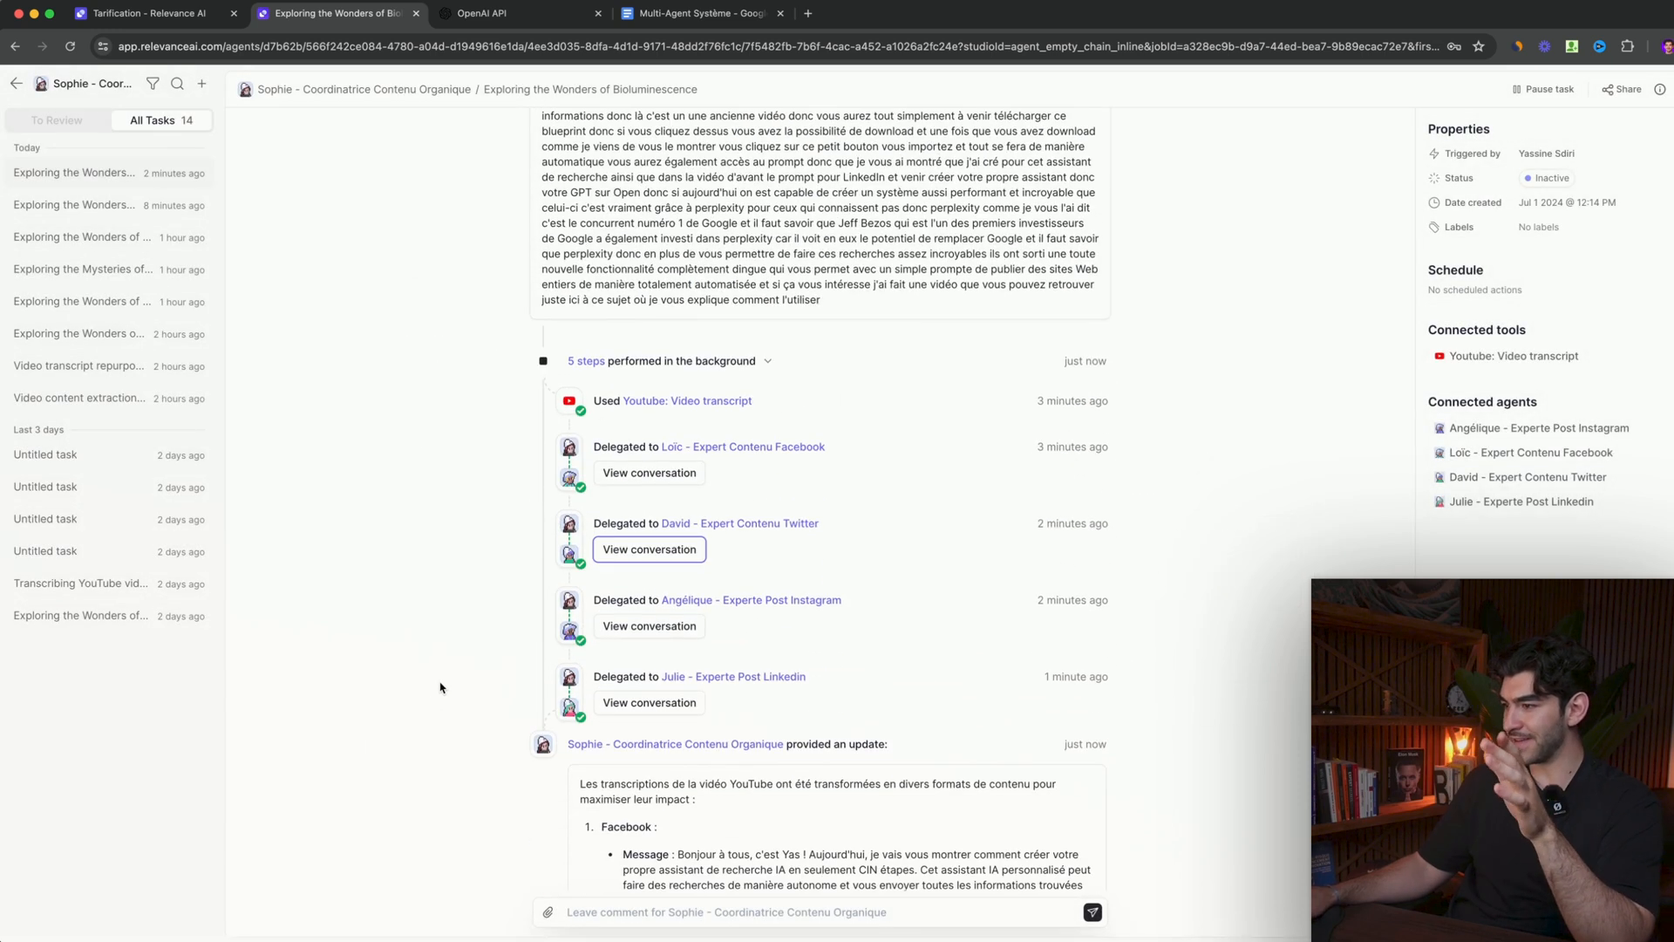
pyautogui.click(672, 226)
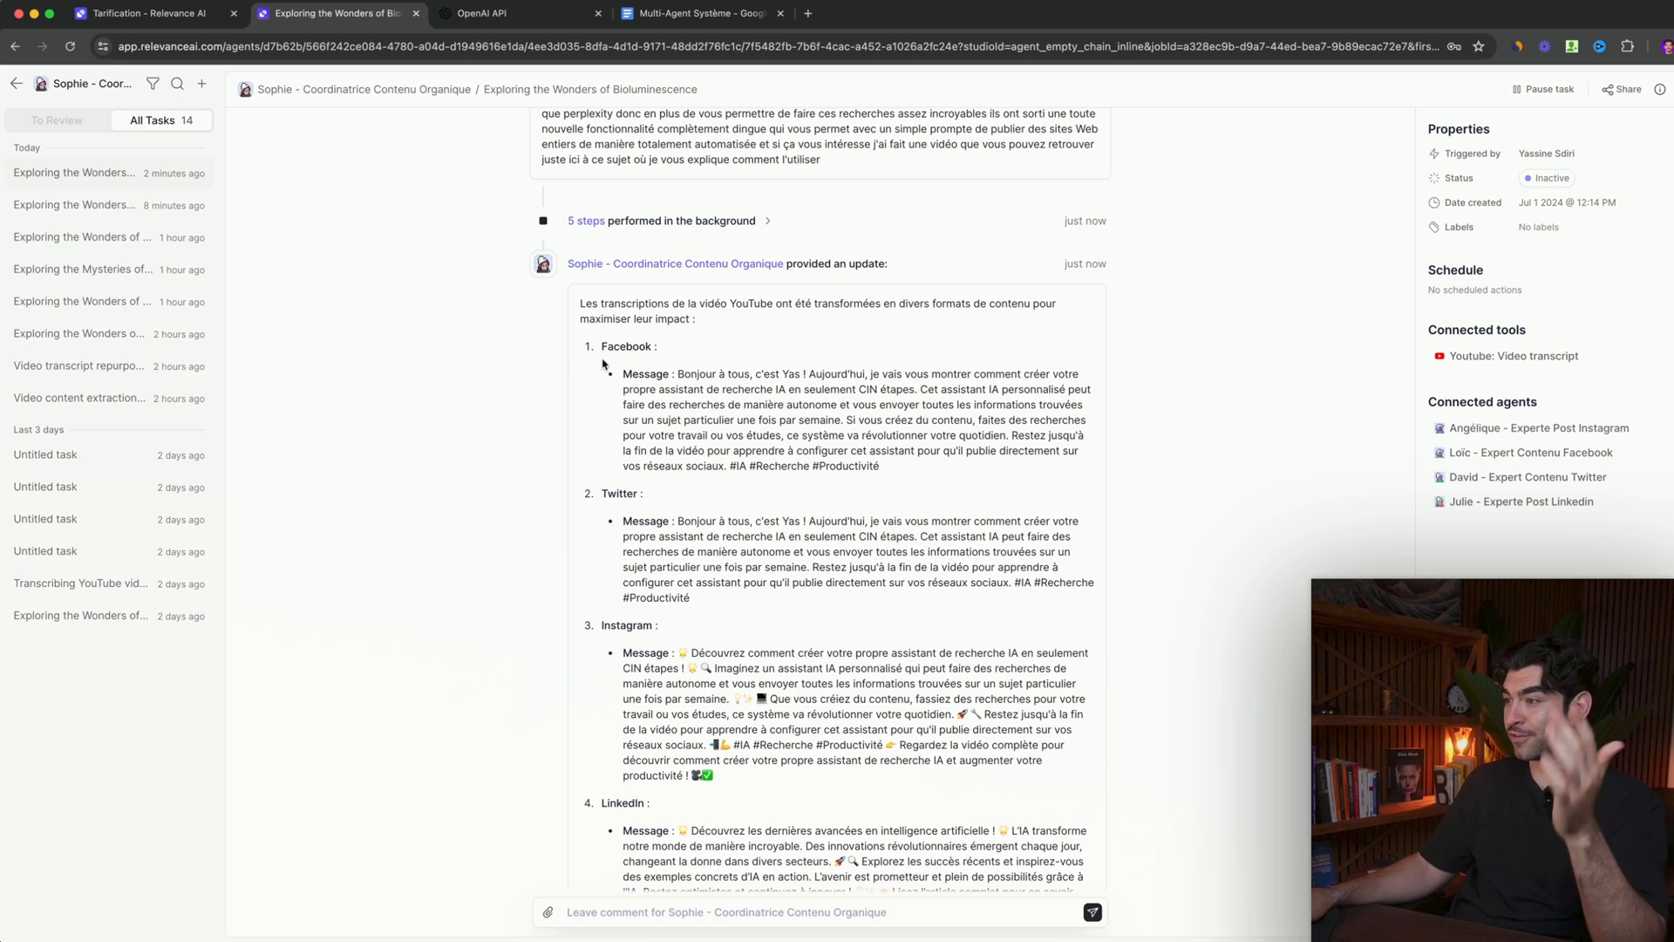
# - Read the Facebook, Twitter, Instagram and LinkedIn posts generated from the pasted transcript, highlighting the Facebook message
pyautogui.moveTo(678, 374); pyautogui.dragTo(863, 451)
pyautogui.scroll(-2, 710, 405)
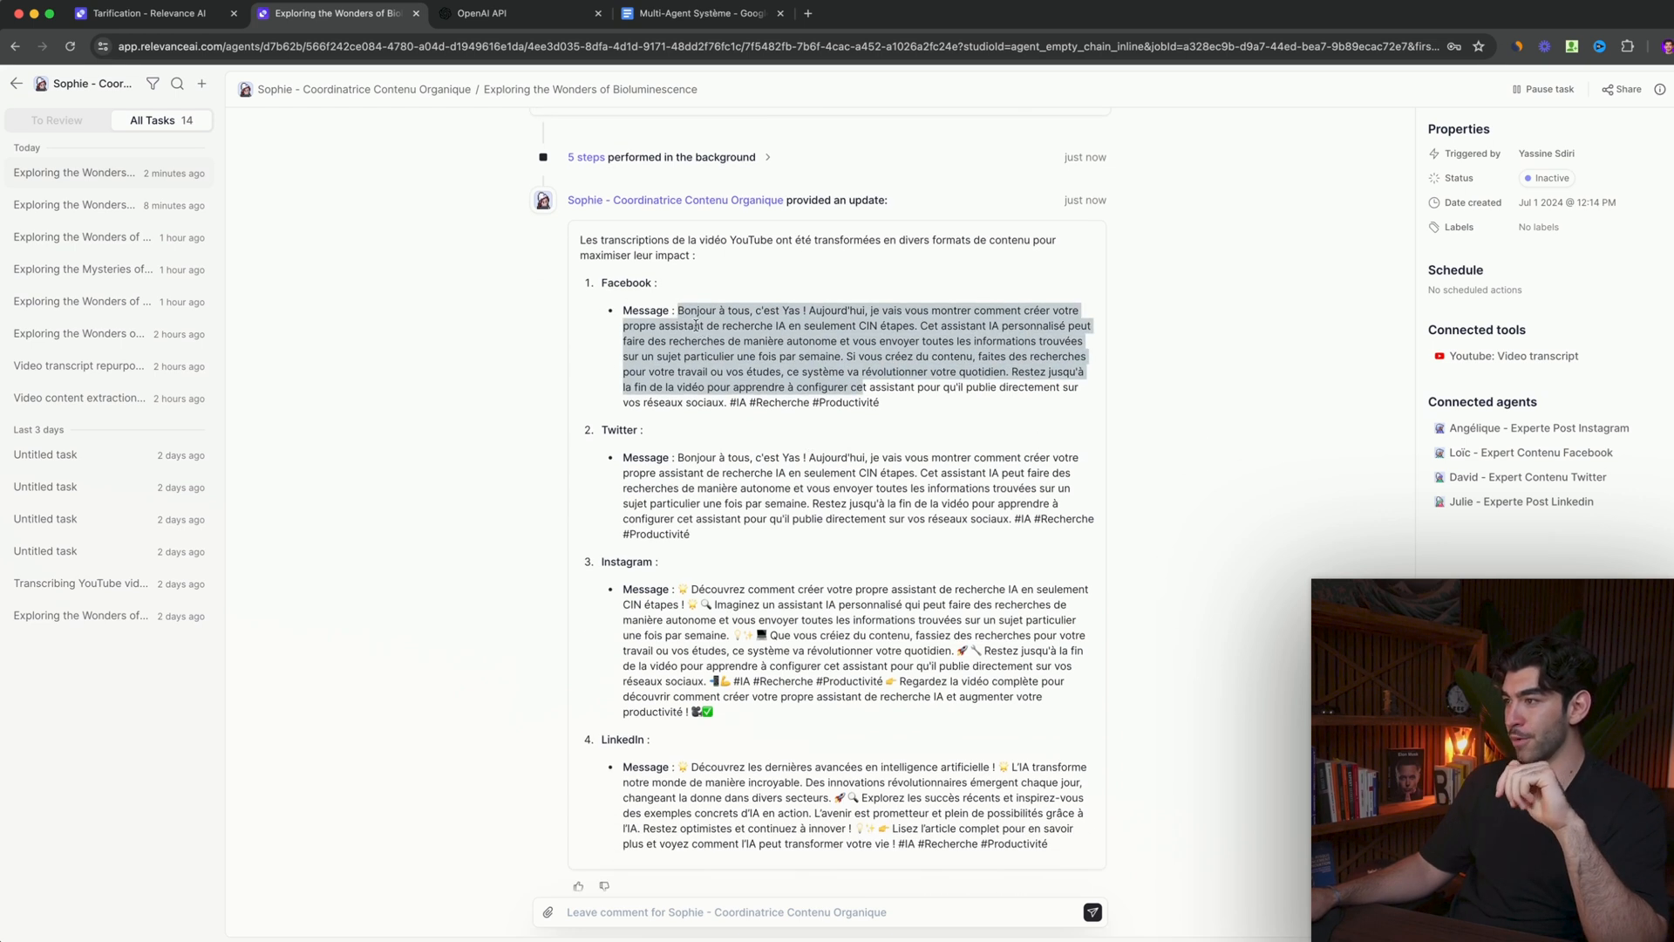
pyautogui.scroll(-1, 698, 332)
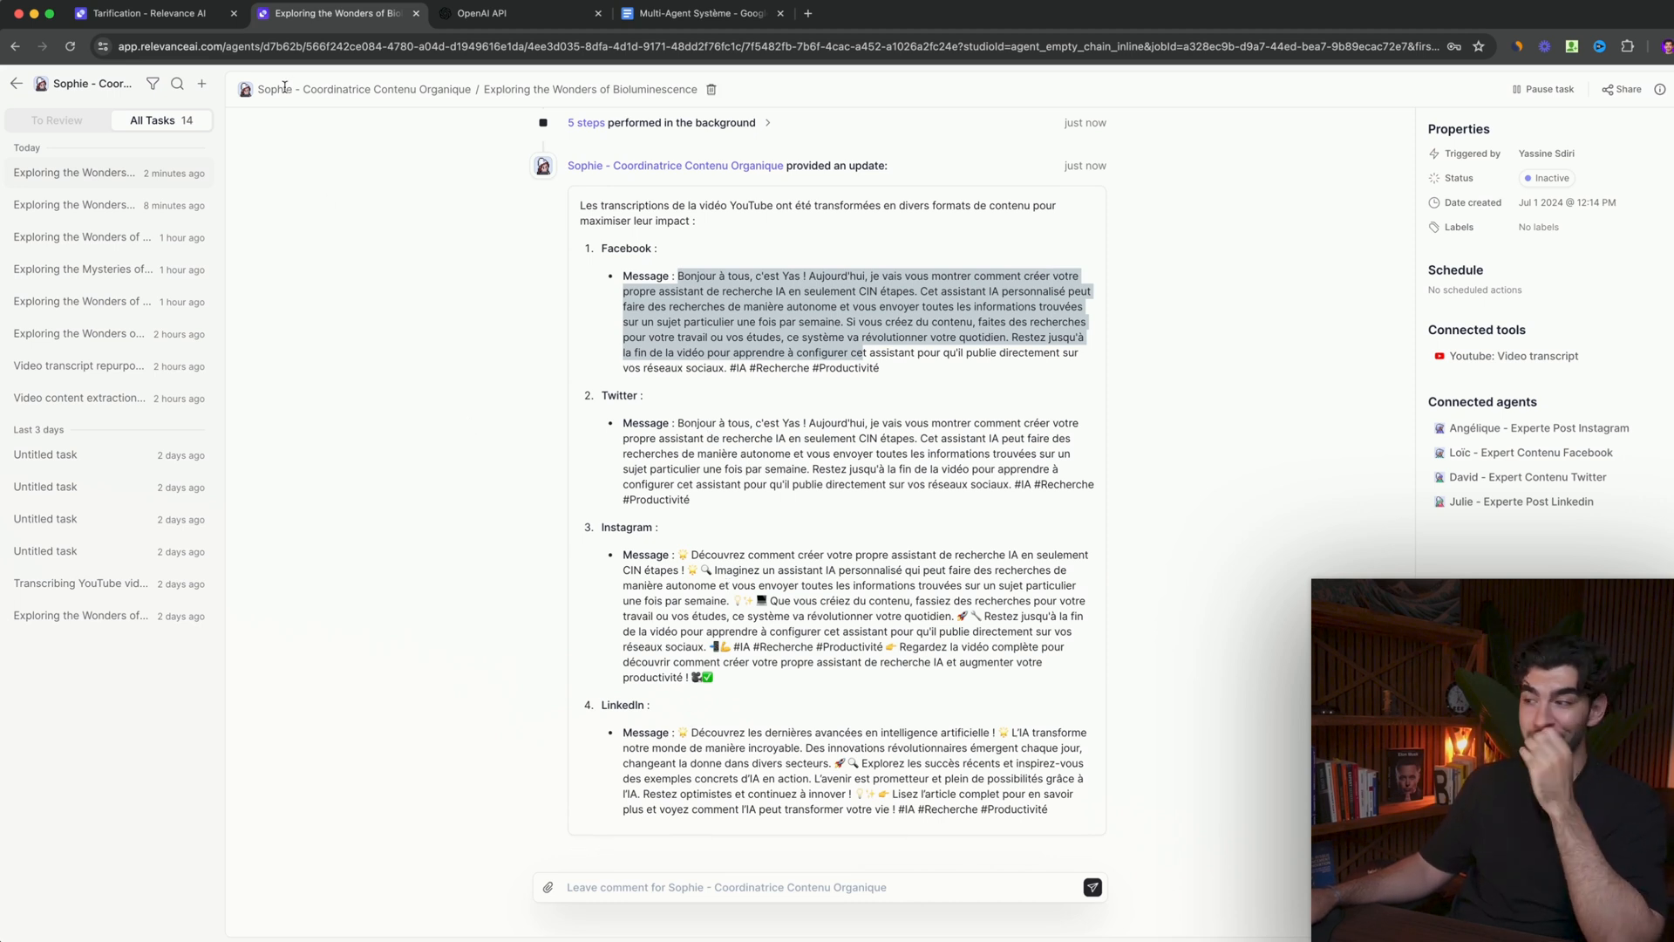
# - Return to the agents list and compare the account's upgrade plans with those on the public pricing page
pyautogui.click(16, 83)
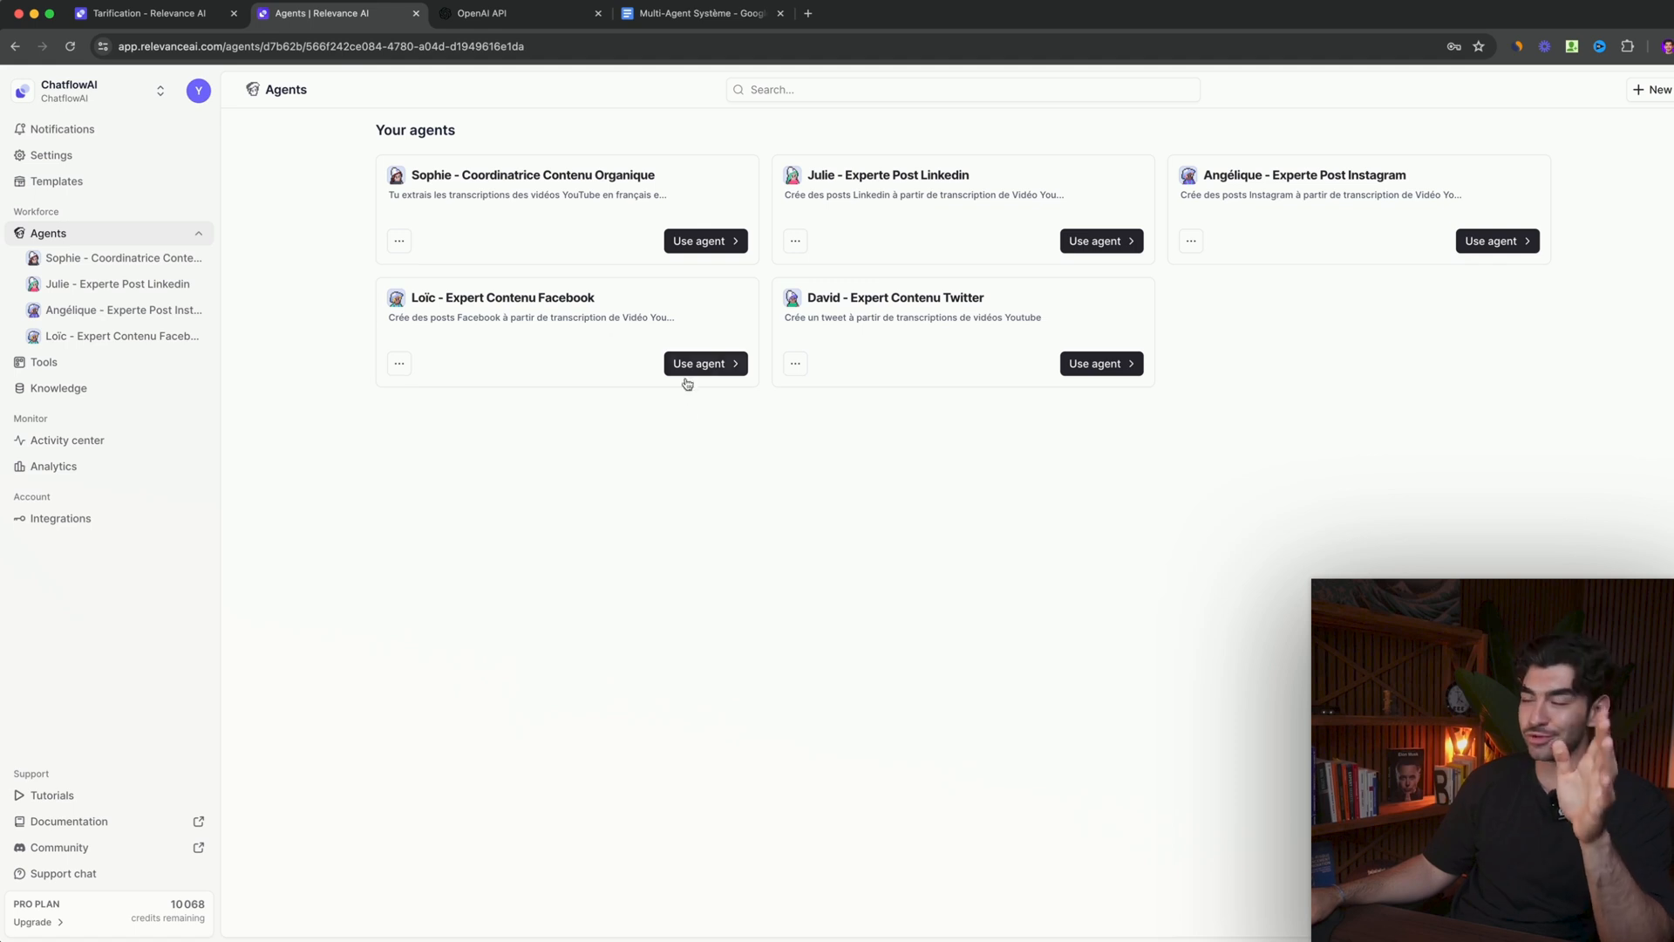
pyautogui.hotkey('ctrl', 'shift', 'Tab')
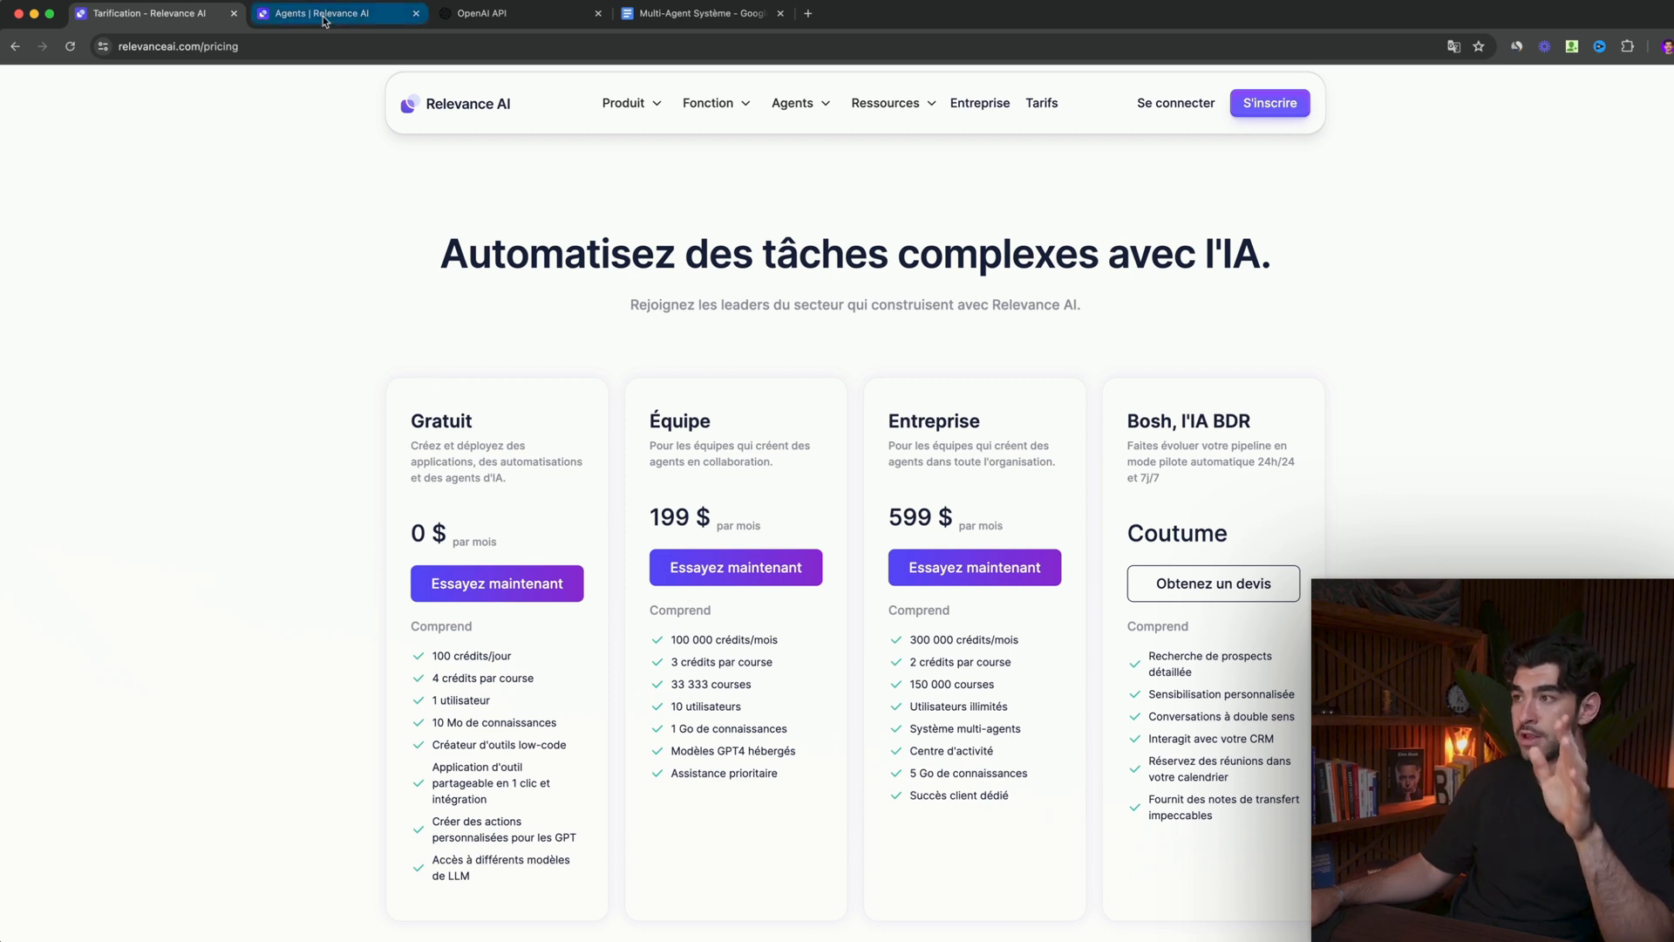
pyautogui.hotkey('ctrl', 'Tab')
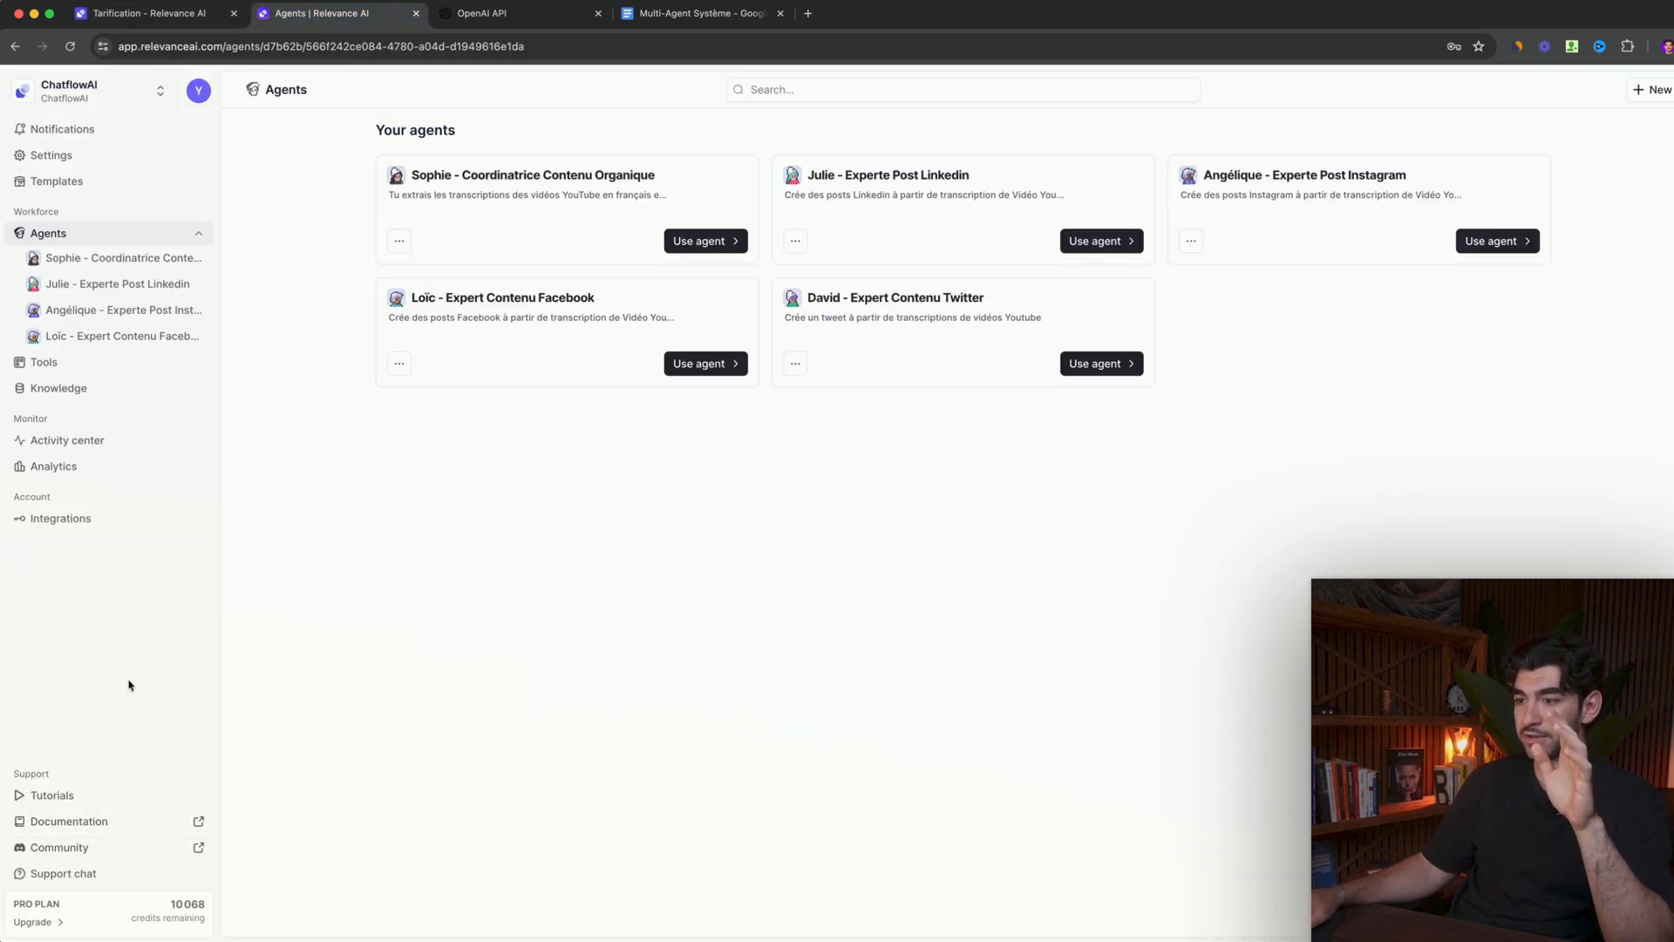
pyautogui.click(35, 922)
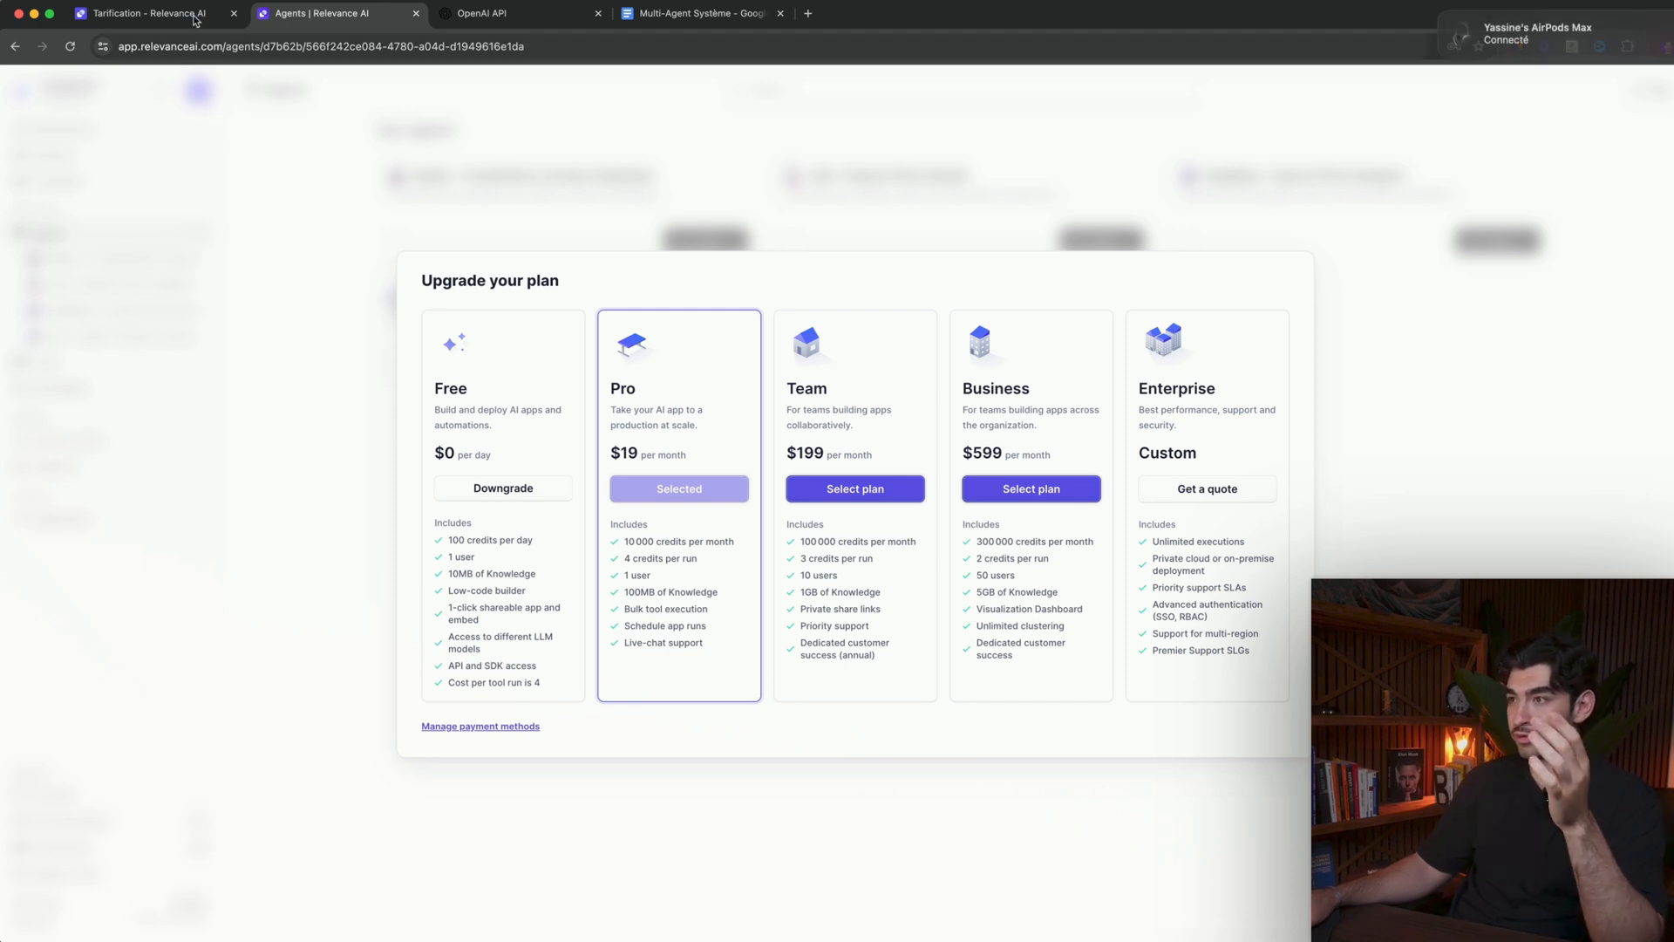
pyautogui.click(144, 13)
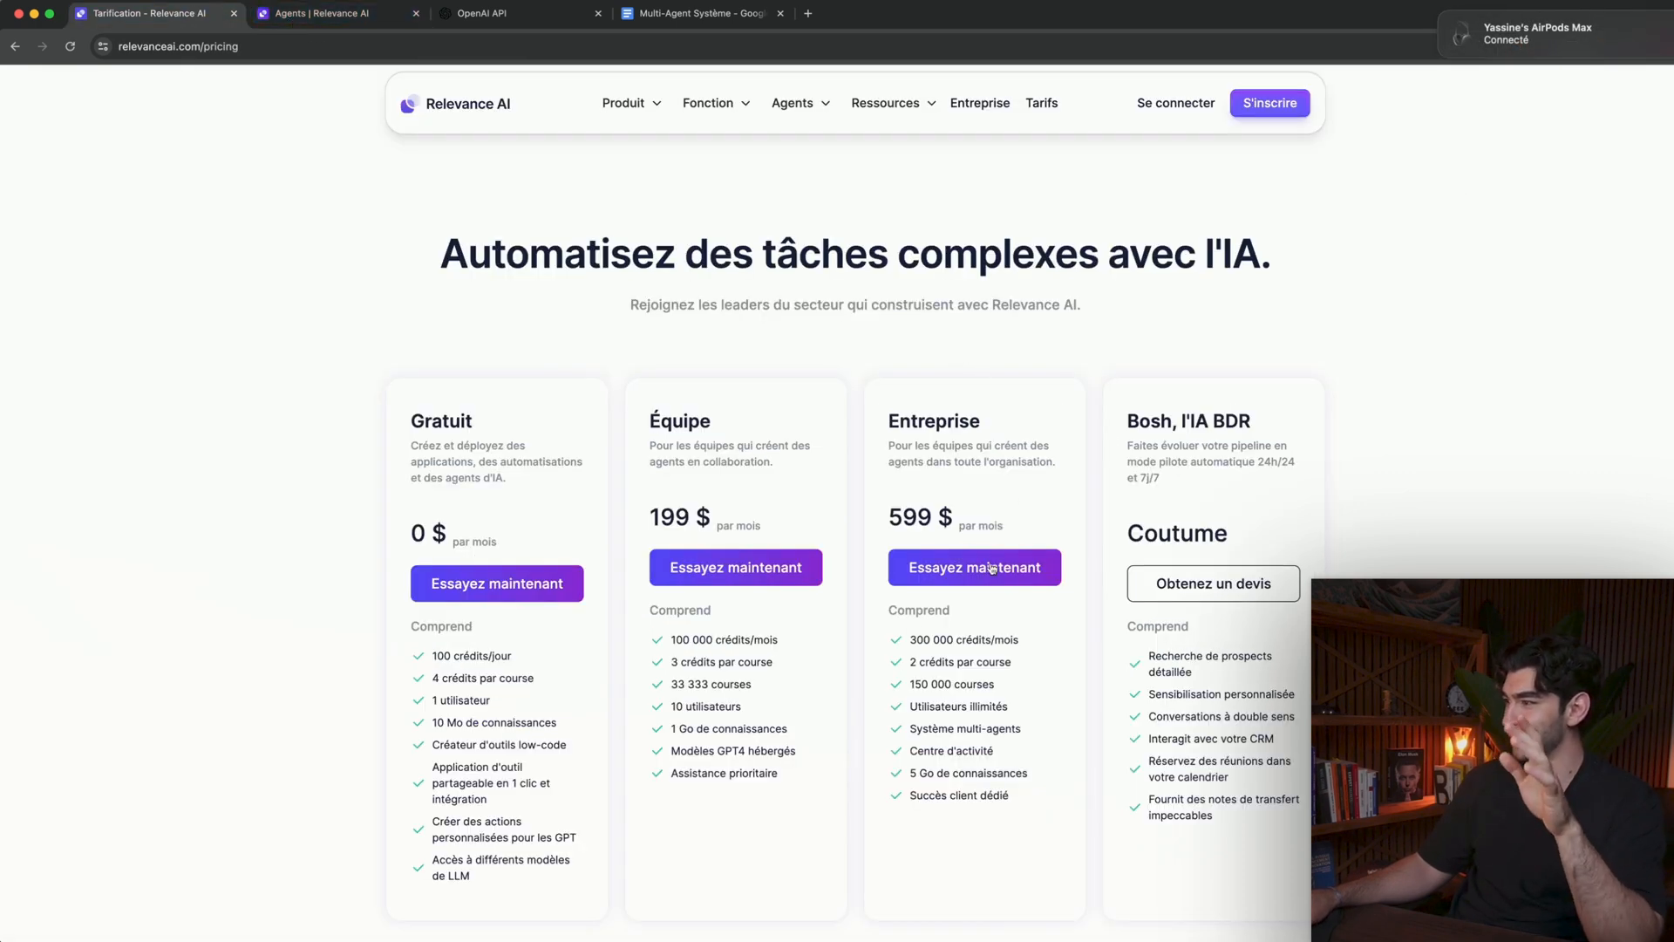
pyautogui.click(337, 10)
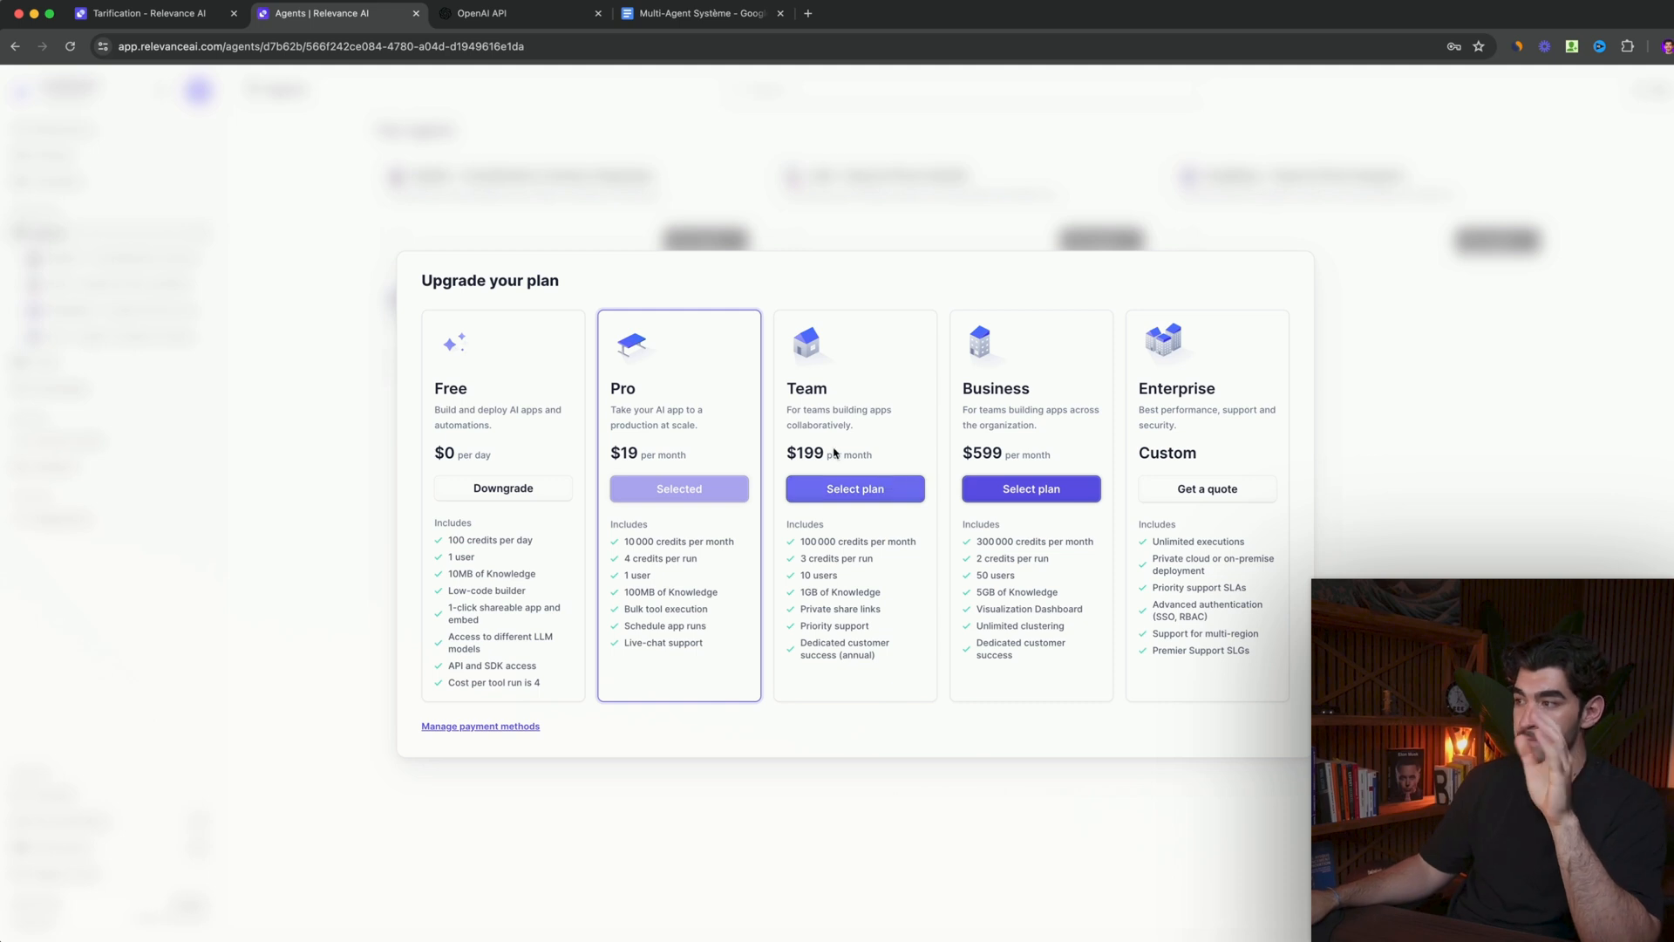
pyautogui.click(265, 262)
# - Look at the Activity center and Analytics pages, and check the Entreprise plan's price on the pricing page
pyautogui.click(41, 441)
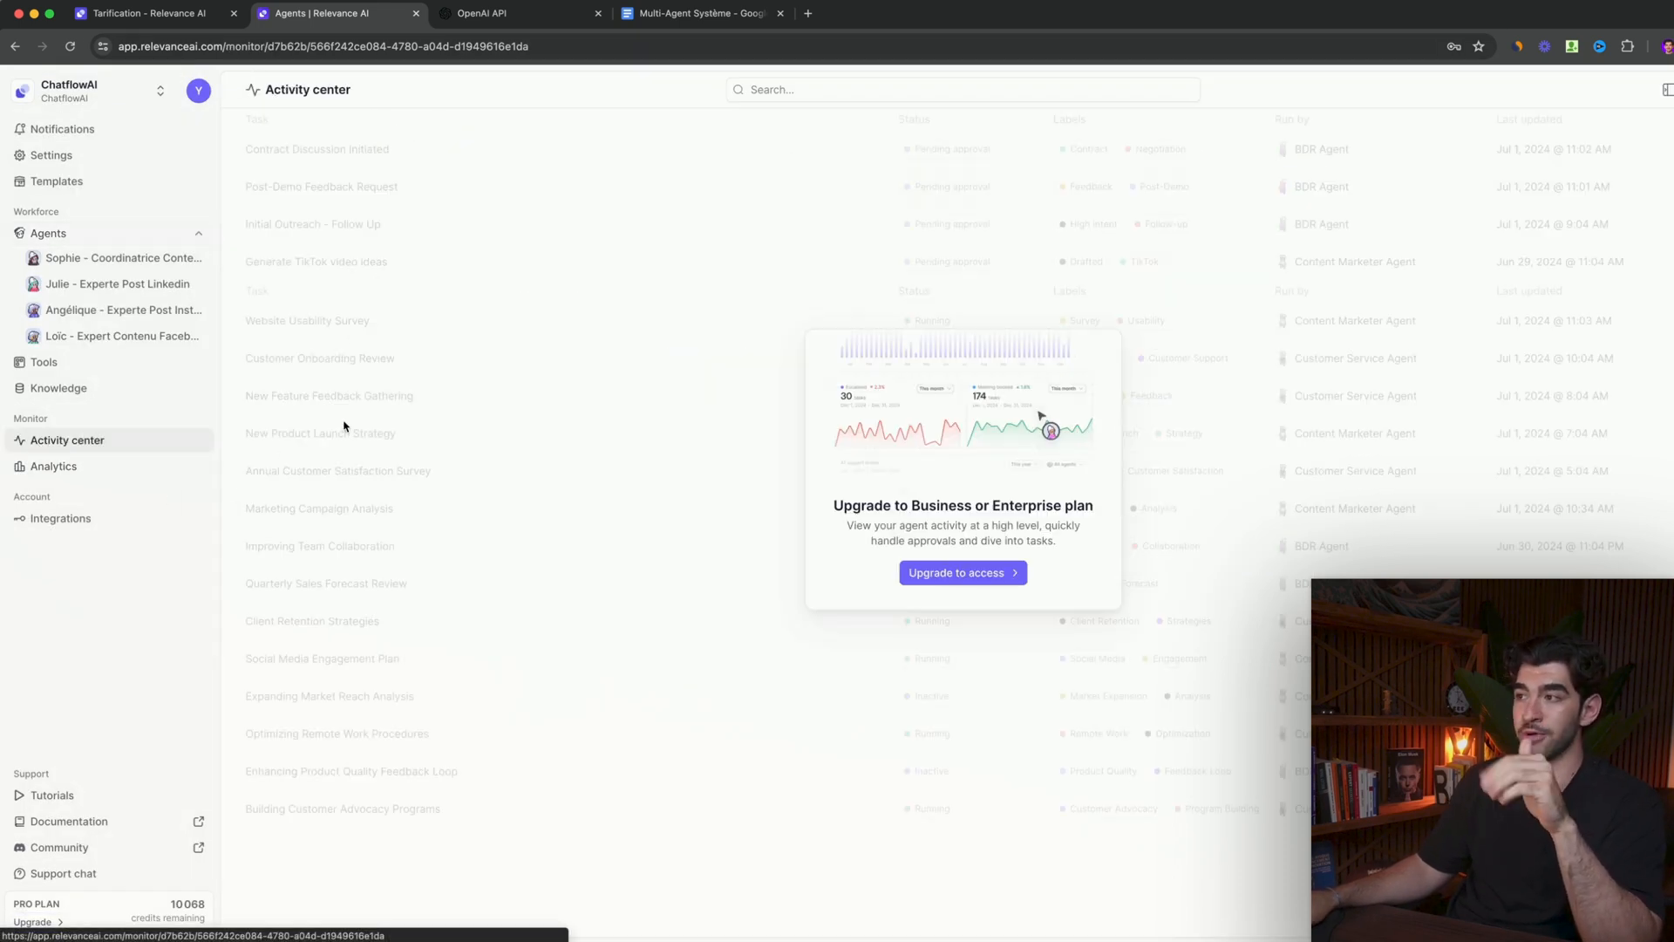
pyautogui.click(106, 471)
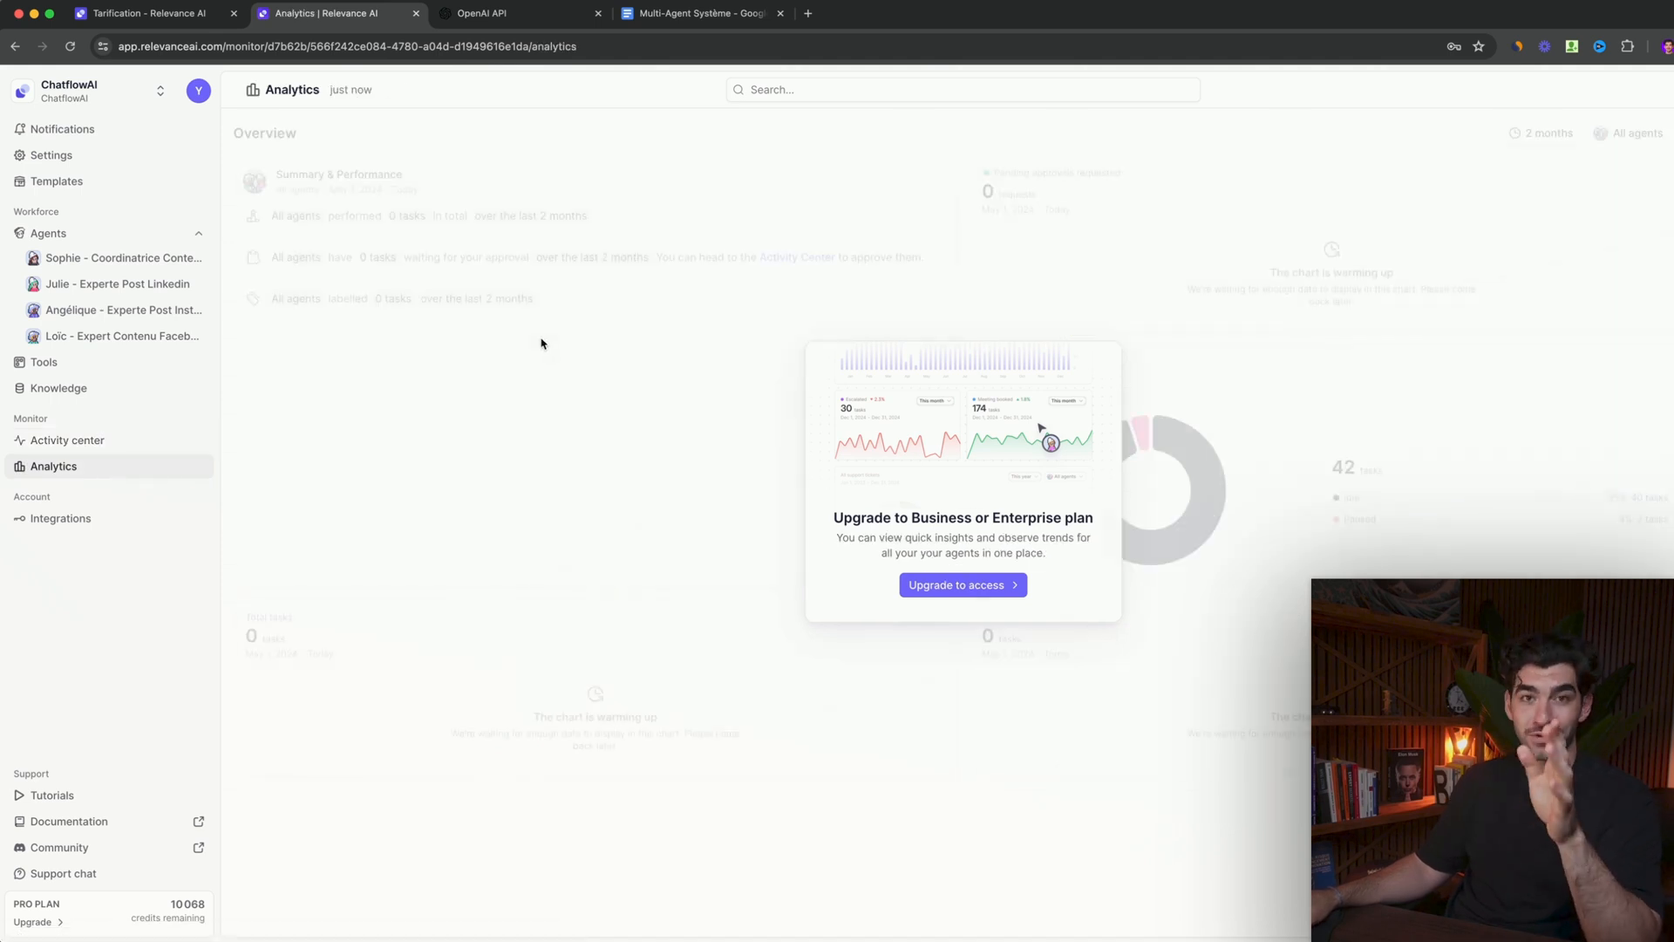
pyautogui.click(163, 19)
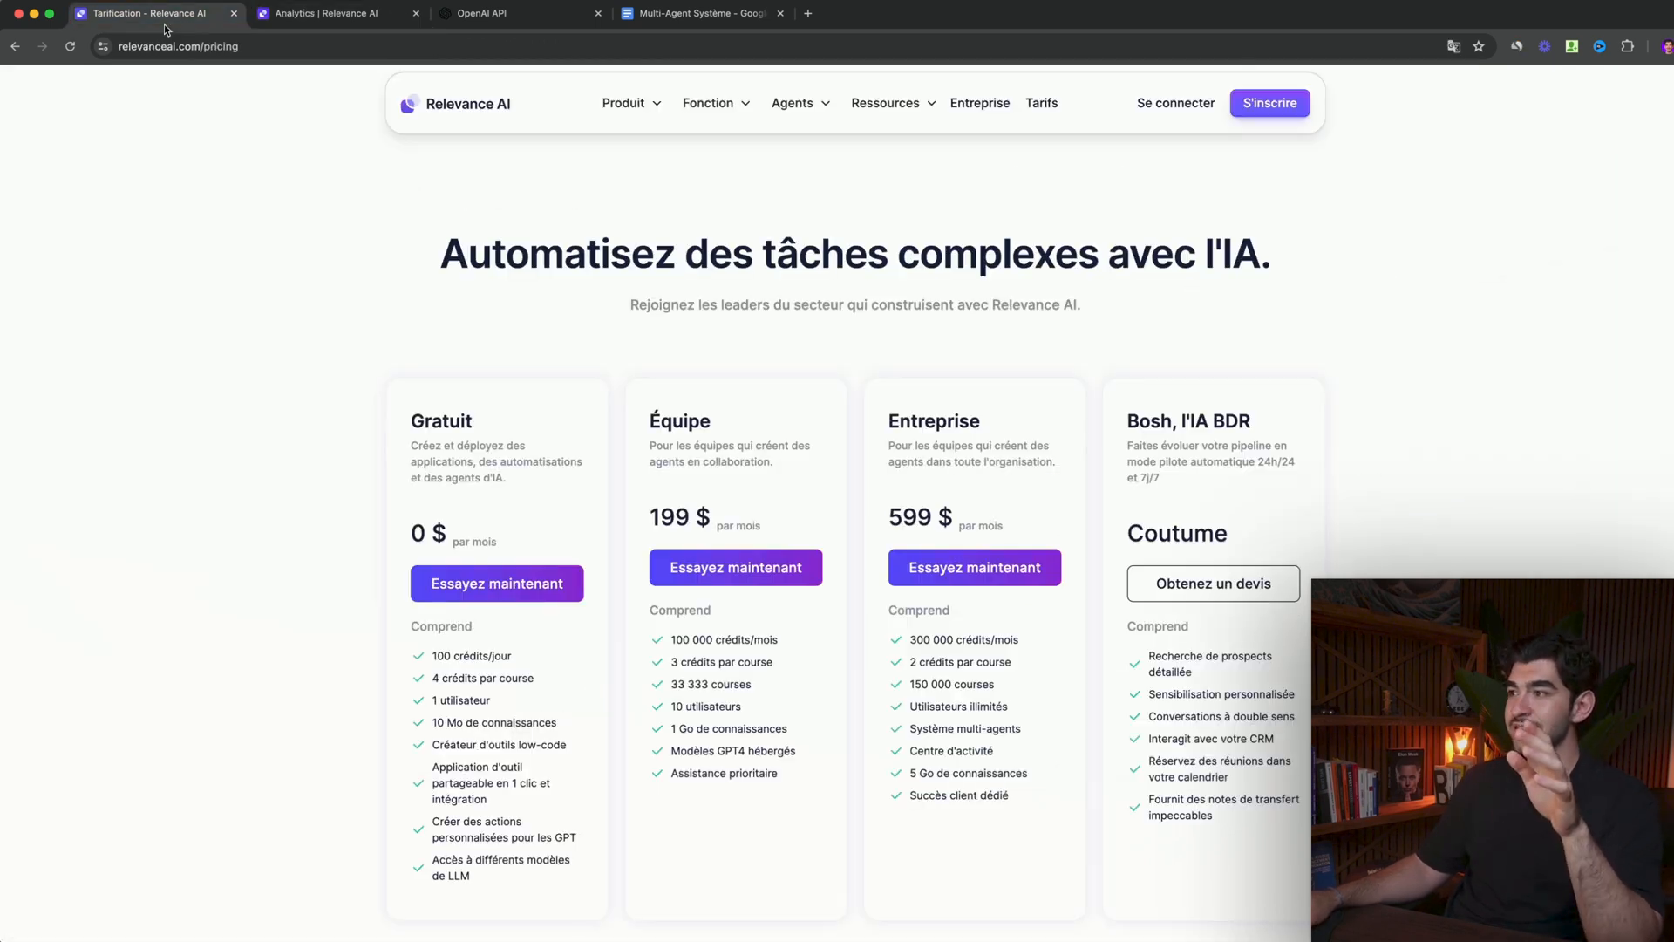
pyautogui.doubleClick(923, 527)
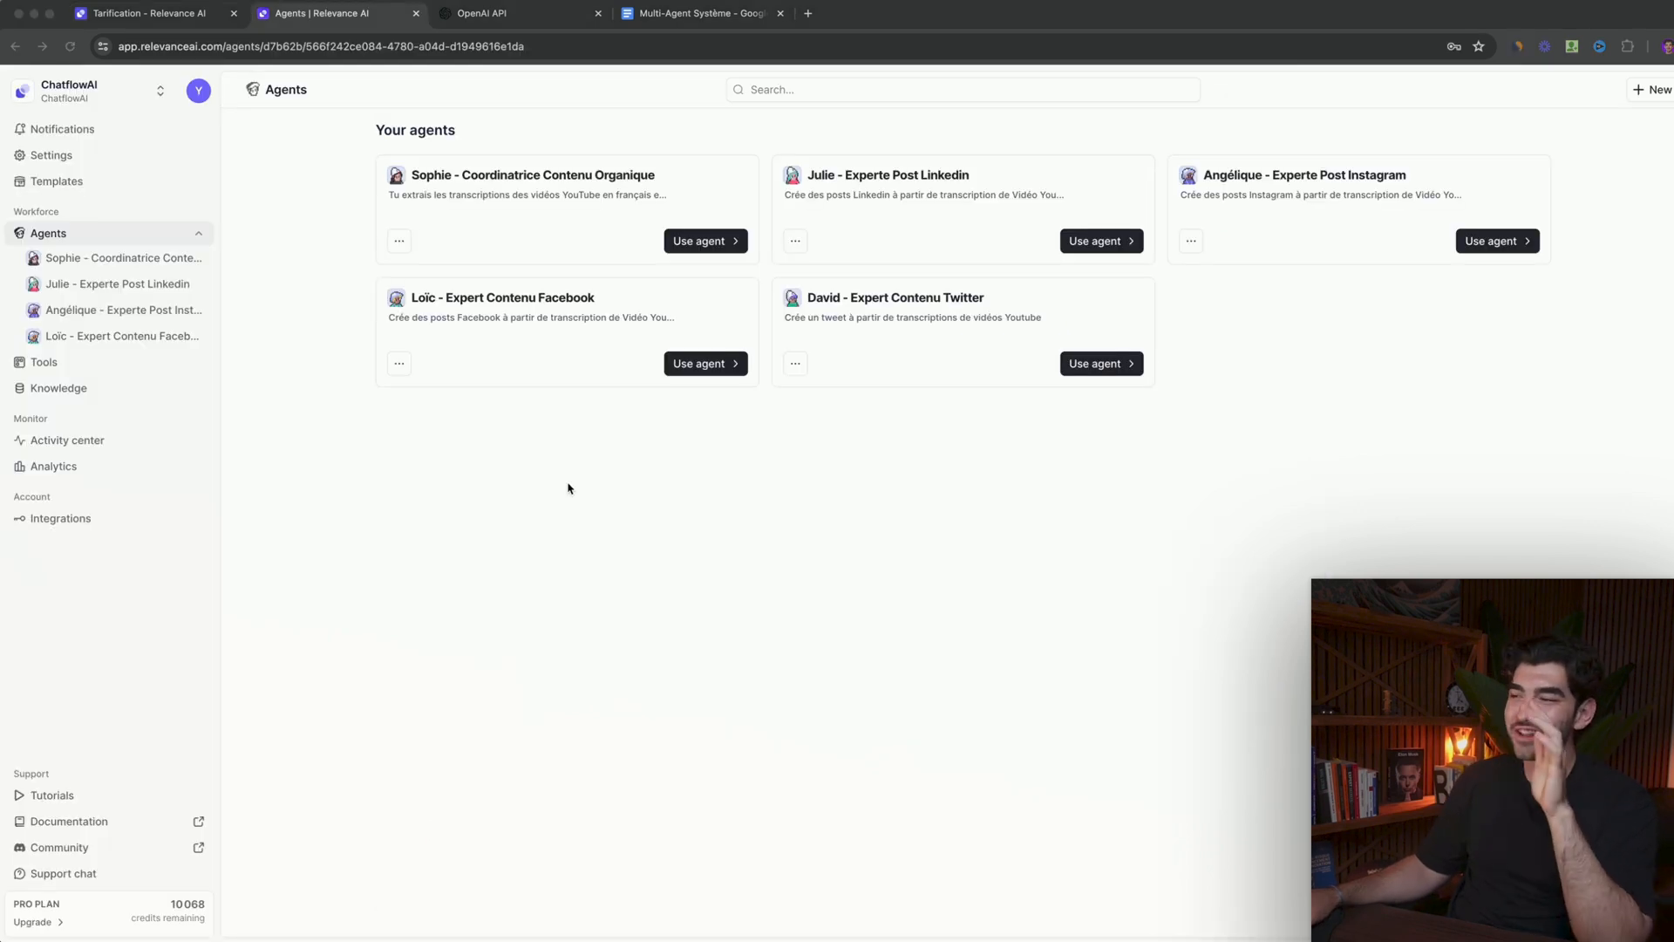
# - Open the workspace's integrations and look through the services that accept custom API keys, such as Open AI and Perplexity
pyautogui.click(79, 520)
pyautogui.scroll(-2, 816, 599)
pyautogui.scroll(-5, 816, 599)
pyautogui.scroll(-2, 994, 598)
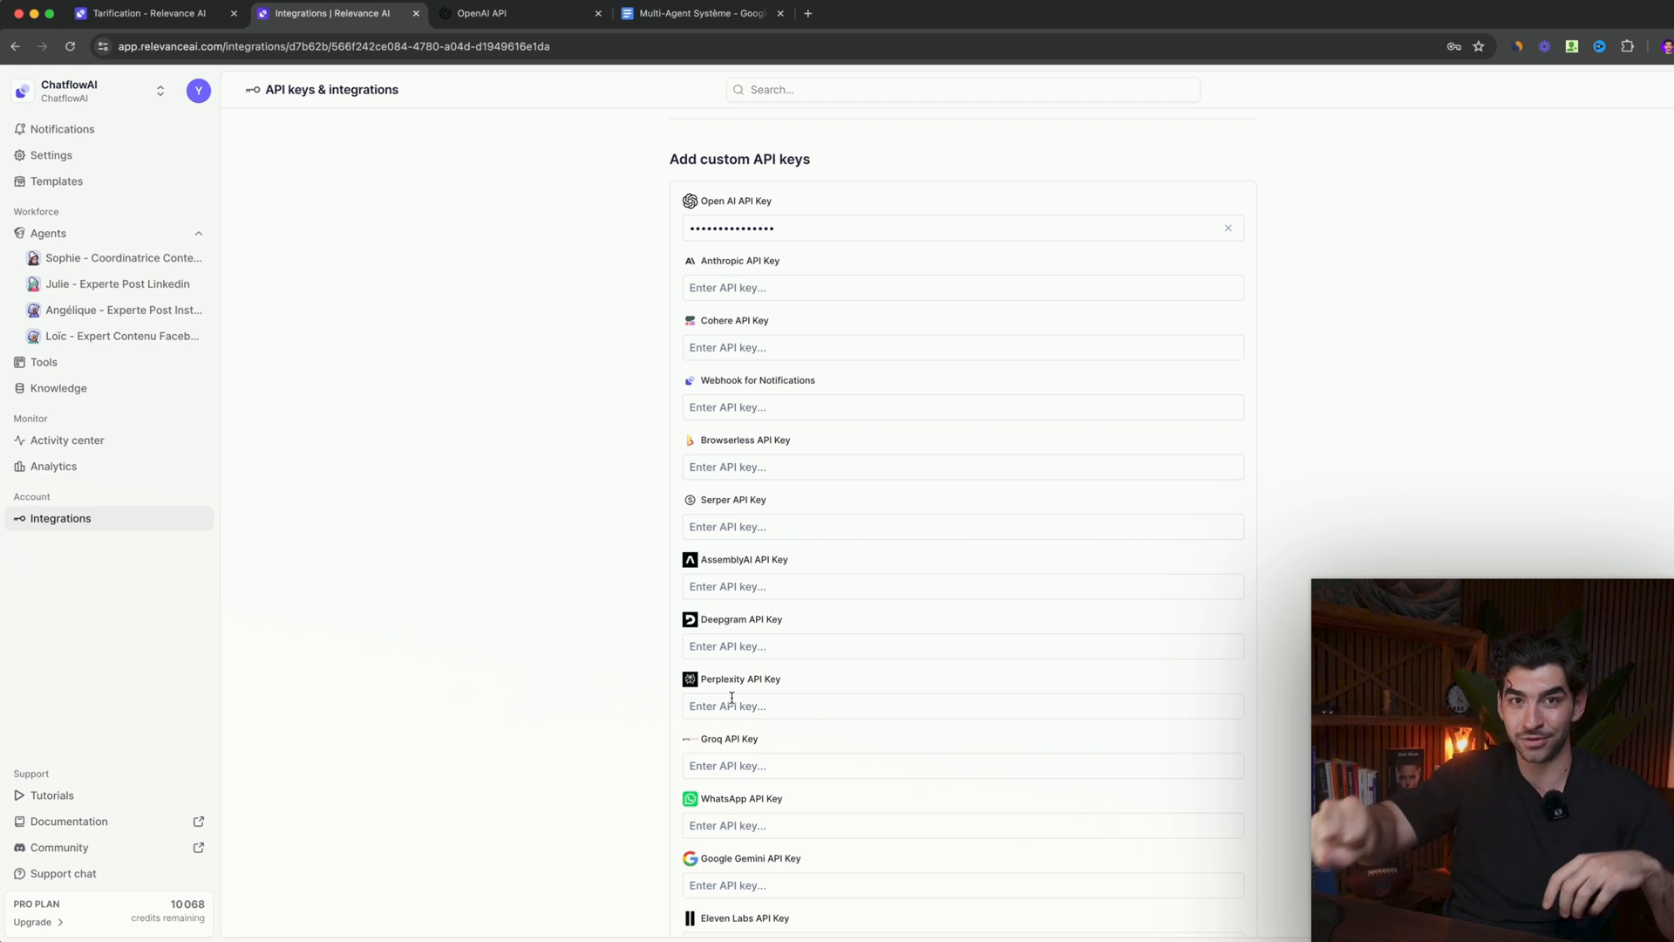
pyautogui.scroll(1, 746, 703)
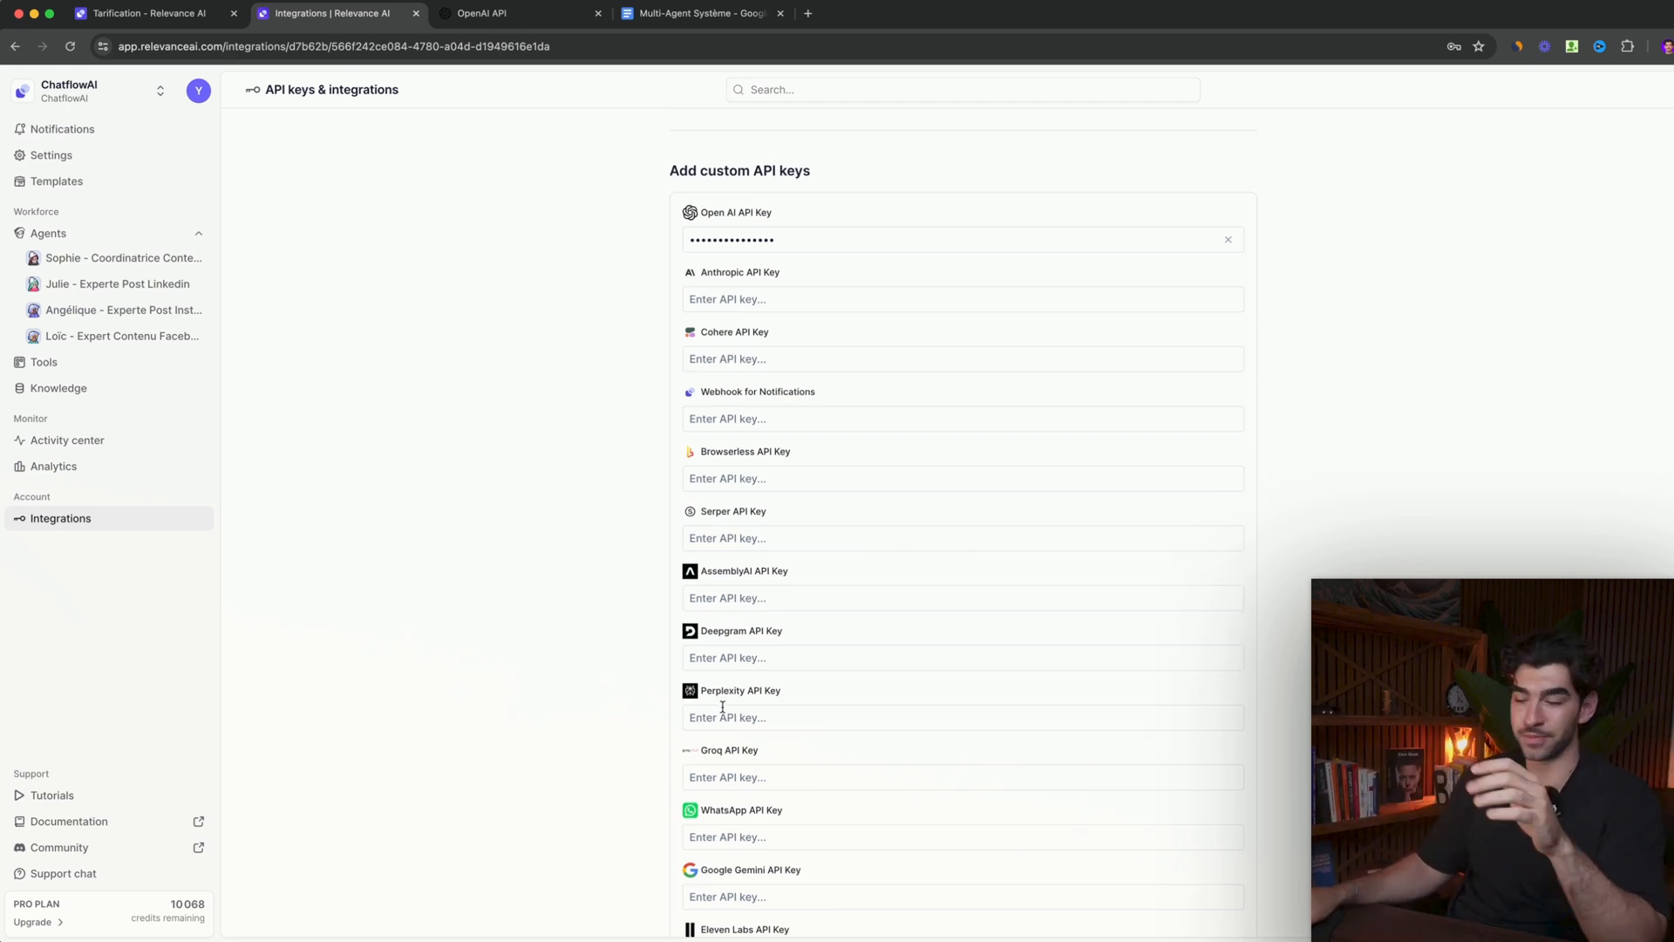